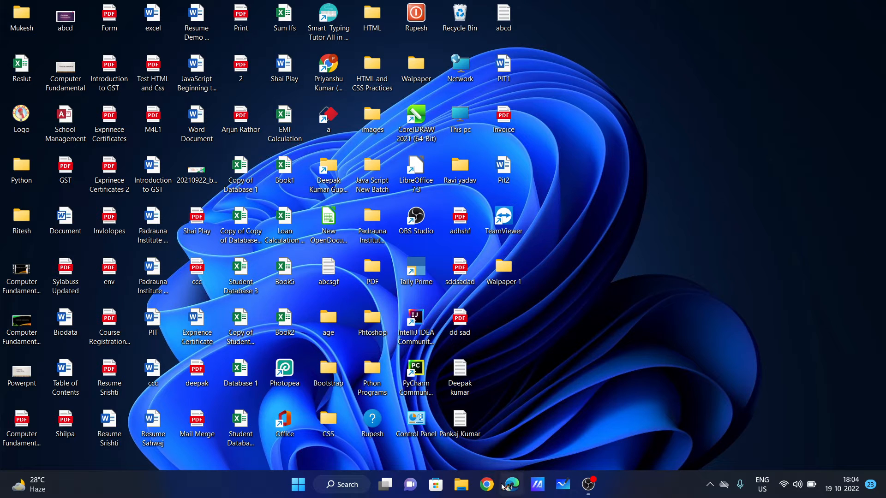
Open Chrome, search Google for 'libre office', and open the libreoffice.org home page result.
{"action": "left_click", "coordinate": [487, 485]}
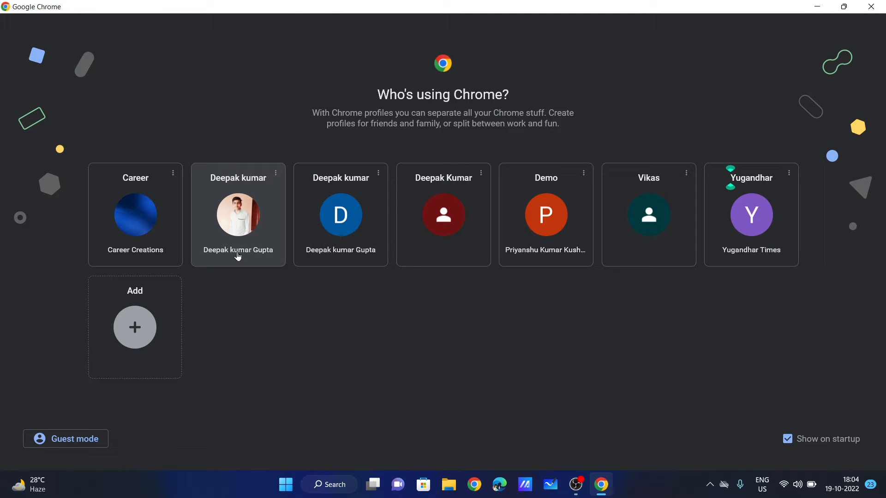
{"action": "left_click", "coordinate": [238, 257]}
{"action": "type", "text": "Libre"}
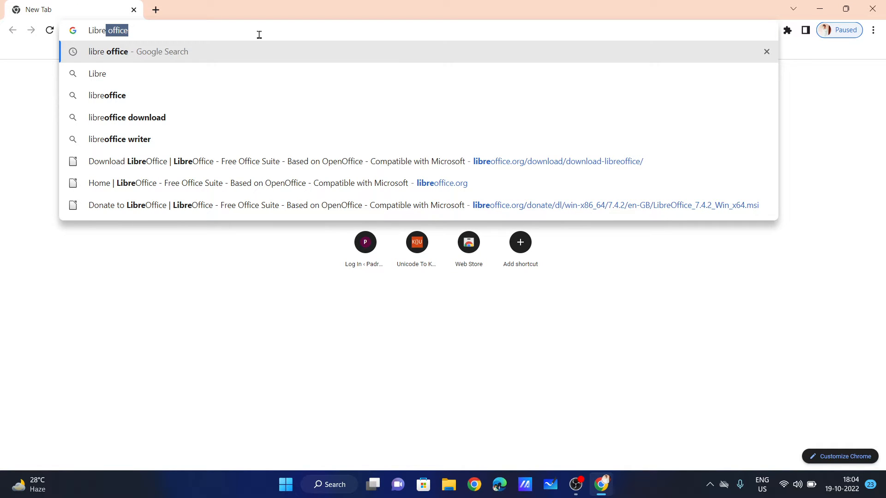
{"action": "key", "text": "Return"}
{"action": "scroll", "coordinate": [115, 179], "scroll_direction": "down", "scroll_amount": 2}
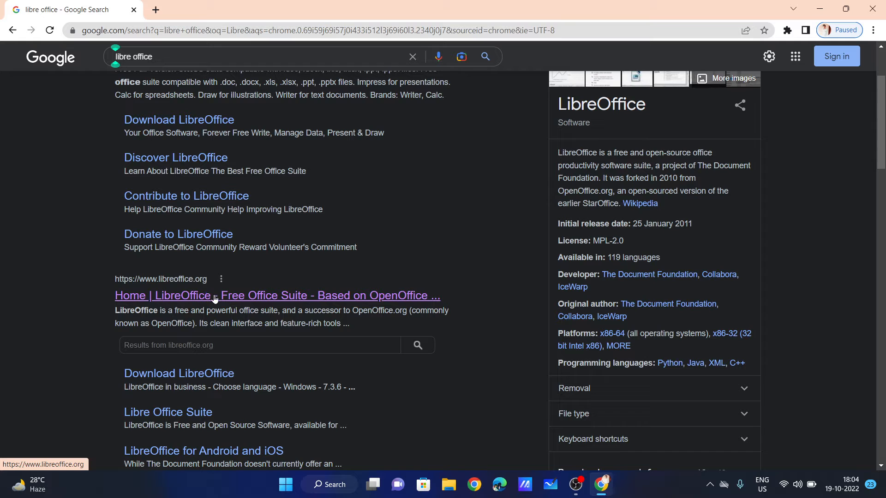
{"action": "left_click", "coordinate": [214, 297]}
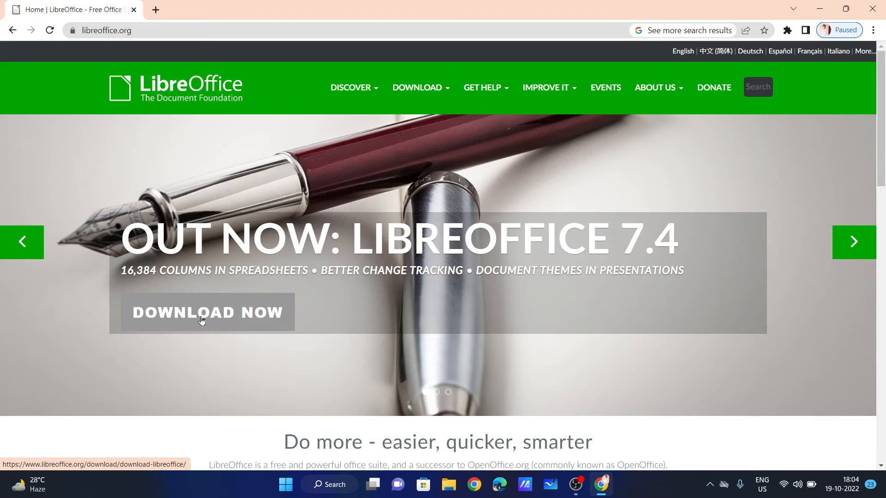
Go to the LibreOffice download page and select the LibreOffice 7.4.2 heading.
{"action": "scroll", "coordinate": [212, 316], "scroll_direction": "down", "scroll_amount": 1}
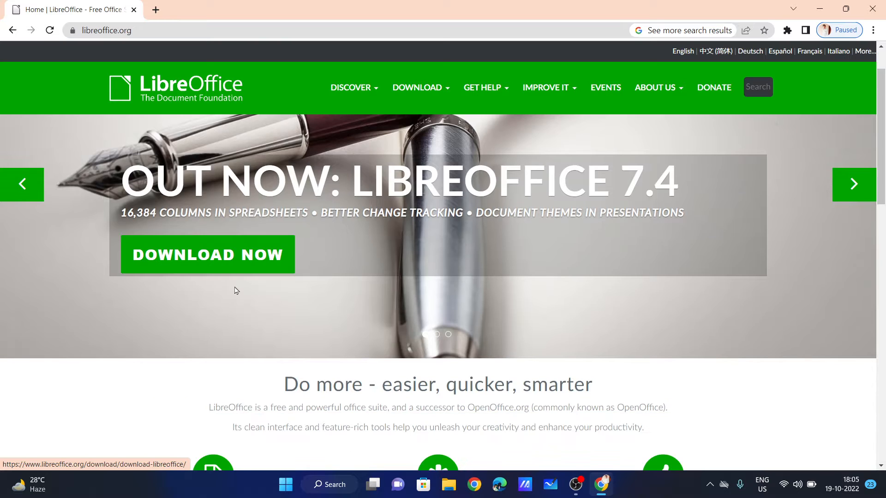
{"action": "left_click", "coordinate": [197, 267]}
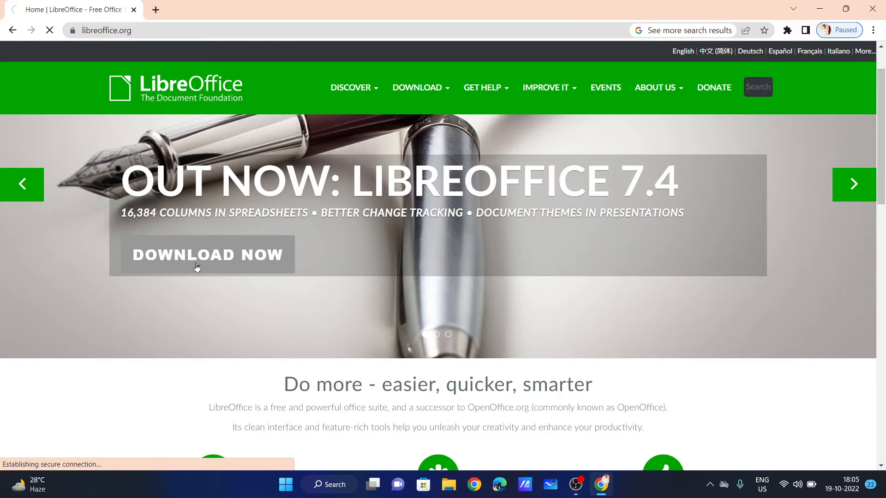
{"action": "scroll", "coordinate": [119, 197], "scroll_direction": "down", "scroll_amount": 1}
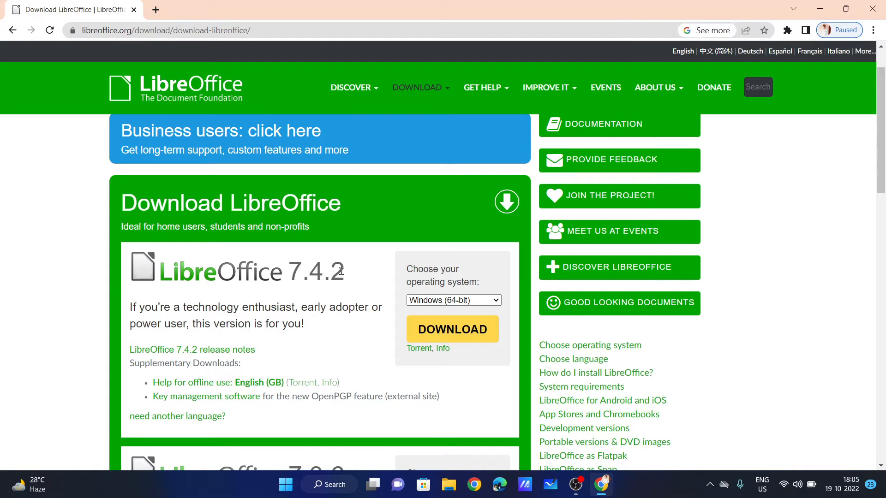
{"action": "left_click_drag", "start_coordinate": [345, 272], "coordinate": [173, 265]}
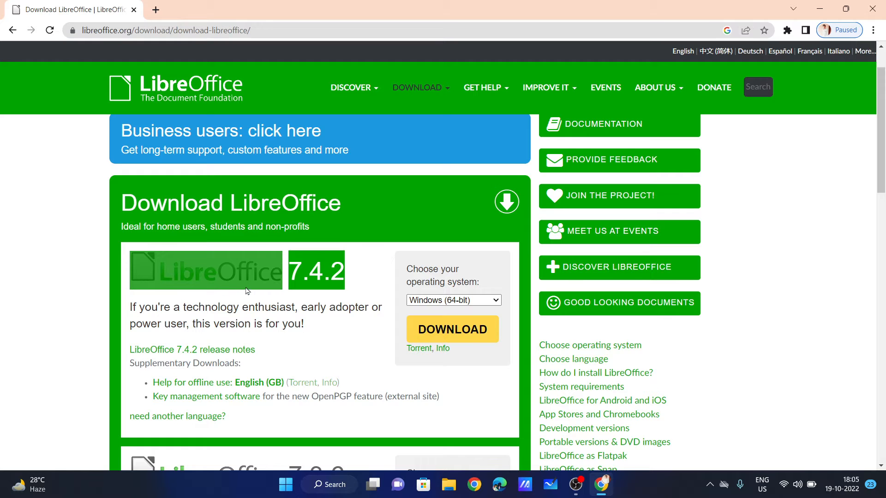
{"action": "scroll", "coordinate": [248, 290], "scroll_direction": "down", "scroll_amount": 3}
{"action": "scroll", "coordinate": [336, 319], "scroll_direction": "down", "scroll_amount": 10}
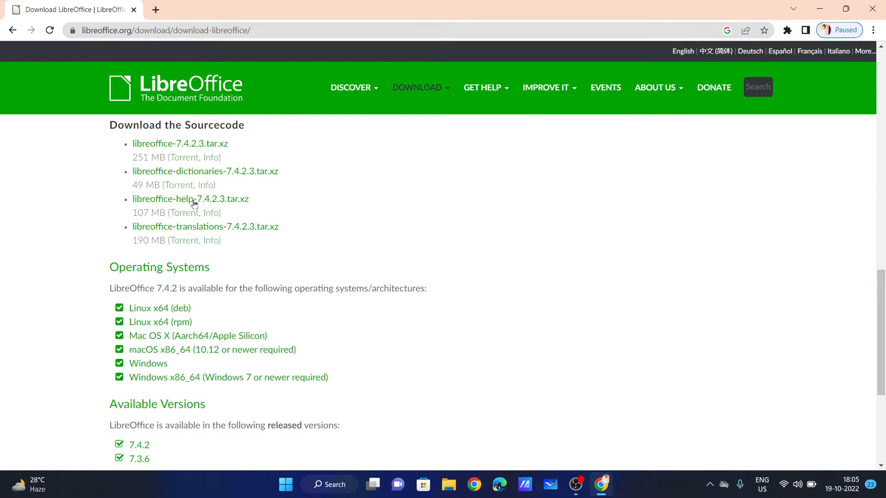
{"action": "scroll", "coordinate": [190, 325], "scroll_direction": "up", "scroll_amount": 12}
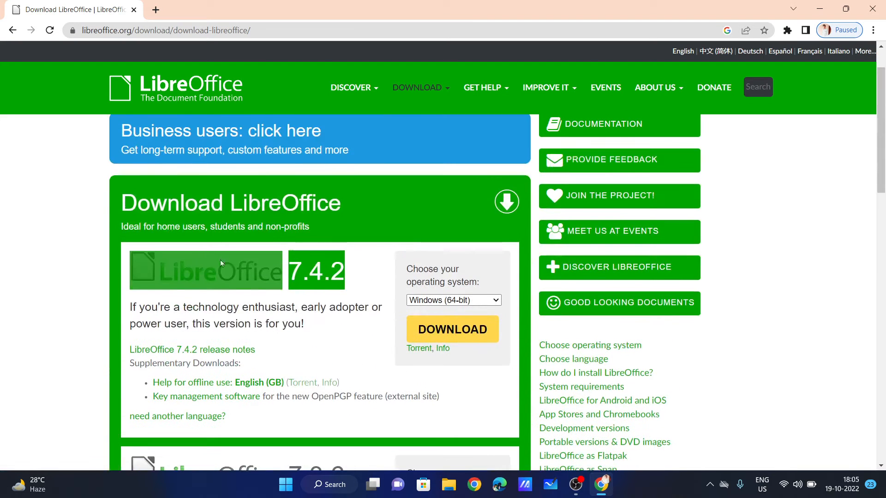
{"action": "left_click", "coordinate": [331, 272]}
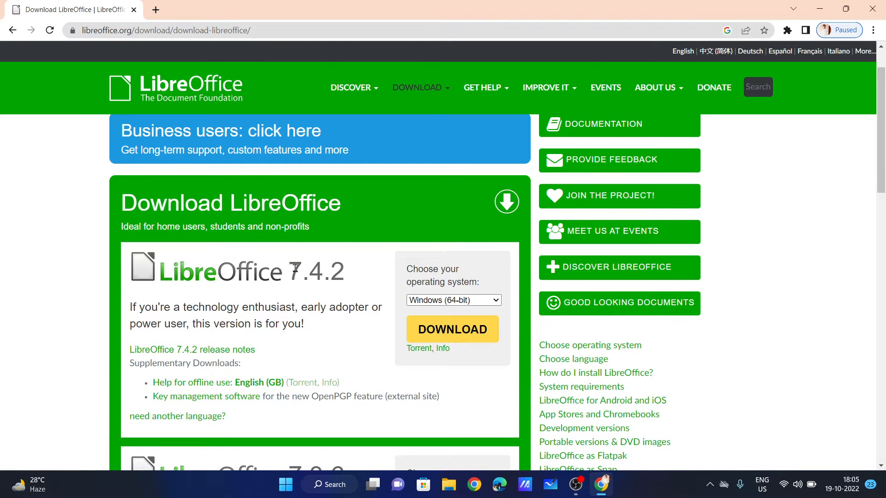
Highlight the 7.4.2 version number and show the operating-system list with Windows (64-bit).
{"action": "left_click_drag", "start_coordinate": [290, 268], "coordinate": [344, 271]}
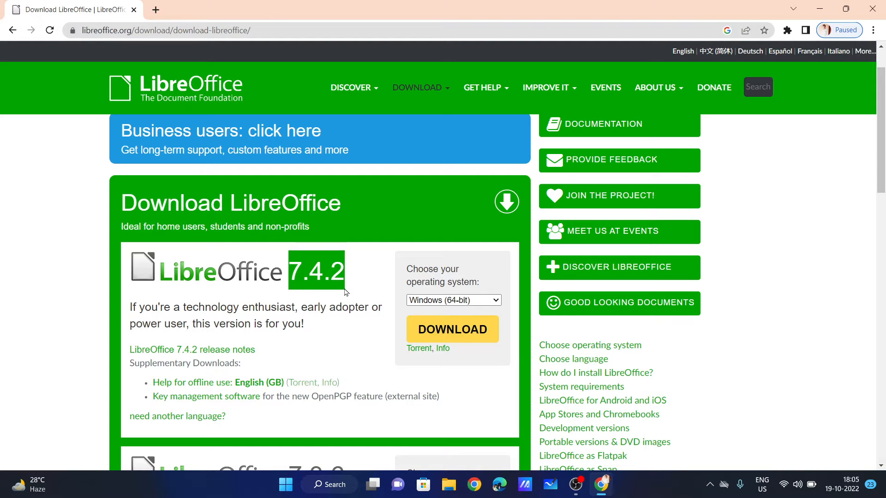
{"action": "left_click", "coordinate": [335, 282]}
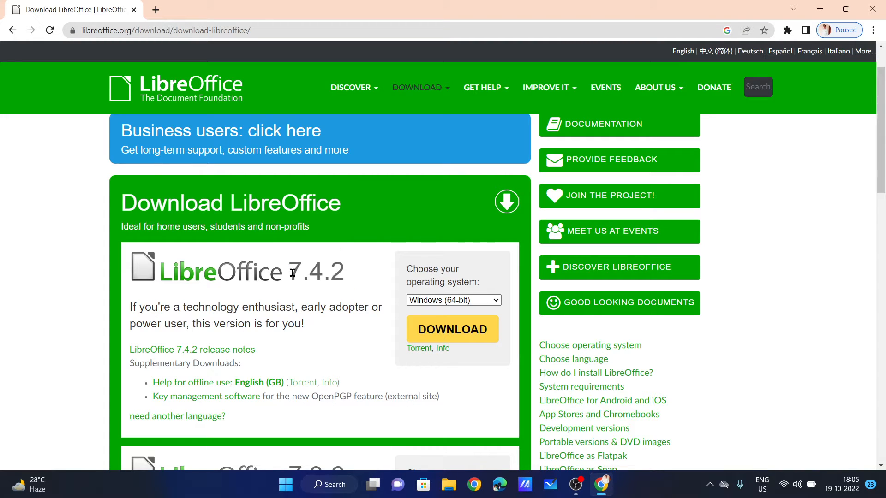
{"action": "left_click_drag", "start_coordinate": [290, 270], "coordinate": [346, 277]}
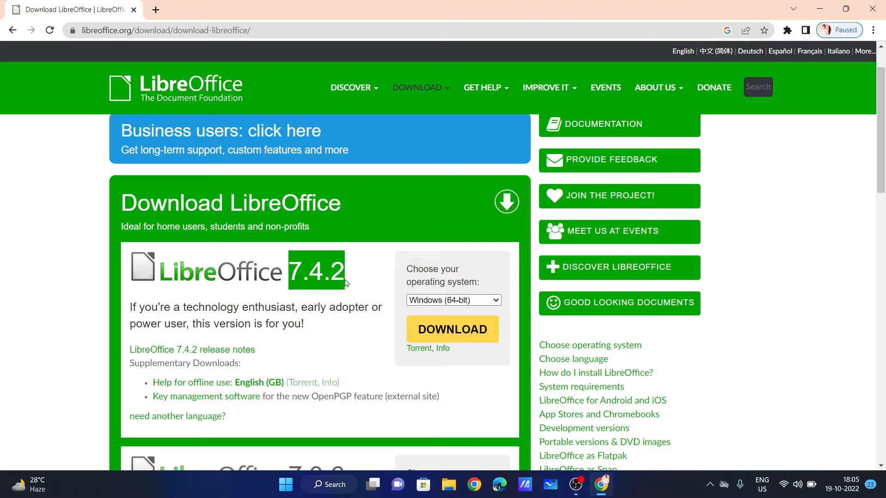
{"action": "left_click", "coordinate": [418, 293]}
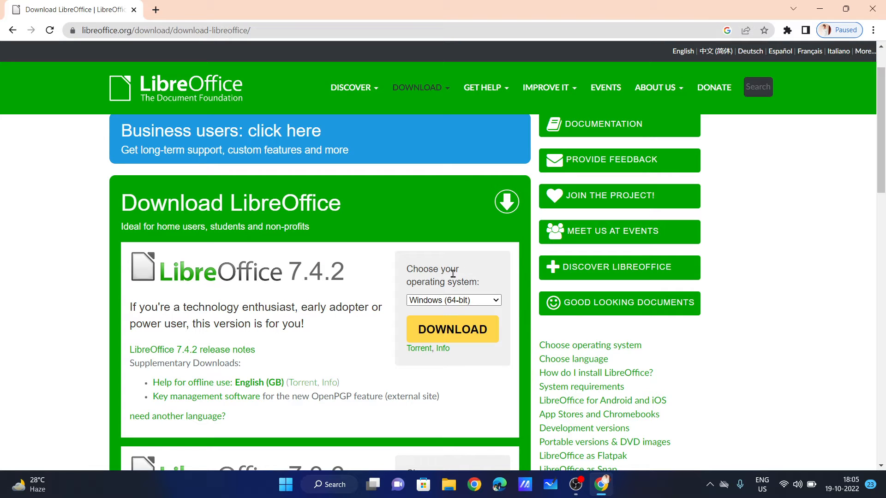
{"action": "mouse_move", "coordinate": [412, 272]}
{"action": "left_mouse_down"}
{"action": "mouse_move", "coordinate": [482, 285]}
{"action": "mouse_move", "coordinate": [406, 270]}
{"action": "left_mouse_up"}
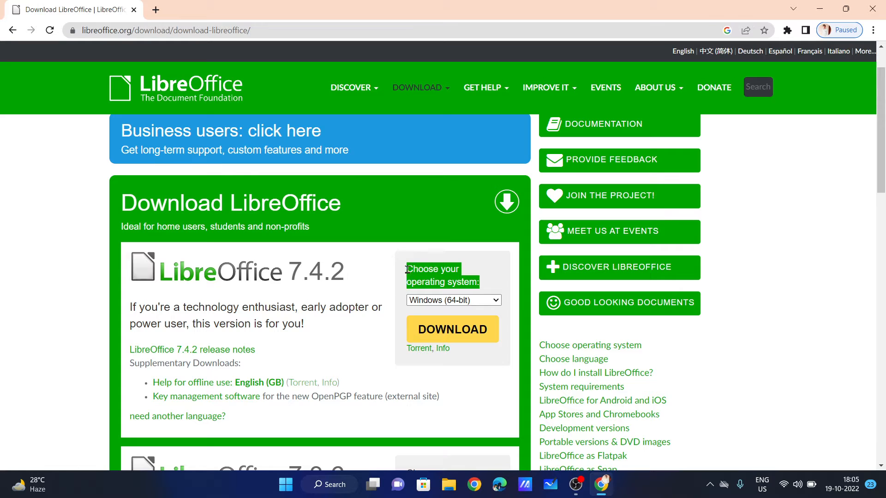
{"action": "left_click", "coordinate": [444, 301]}
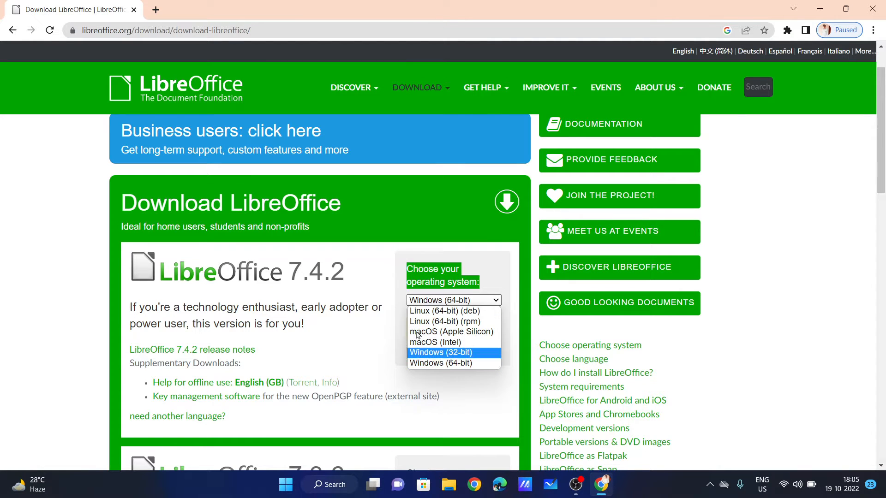
Return to the download page and start downloading the LibreOffice 7.4.2 Windows installer.
{"action": "left_click", "coordinate": [157, 10]}
{"action": "left_click", "coordinate": [157, 10]}
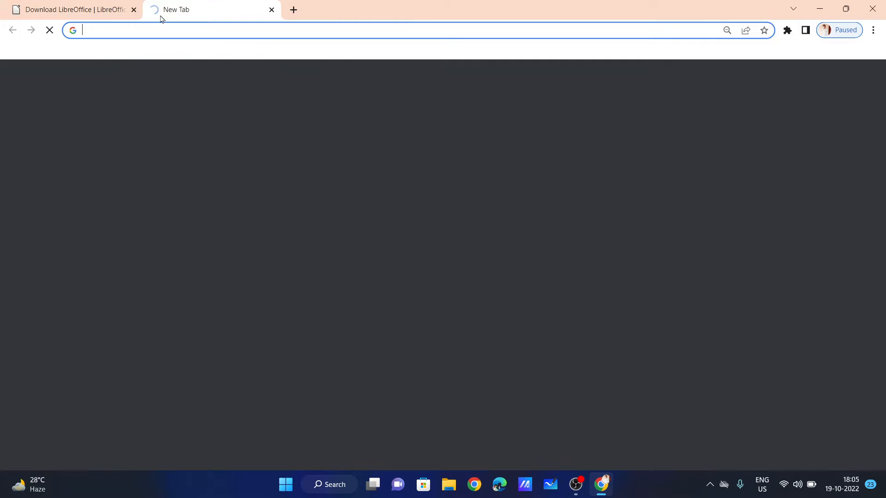
{"action": "left_click", "coordinate": [121, 9]}
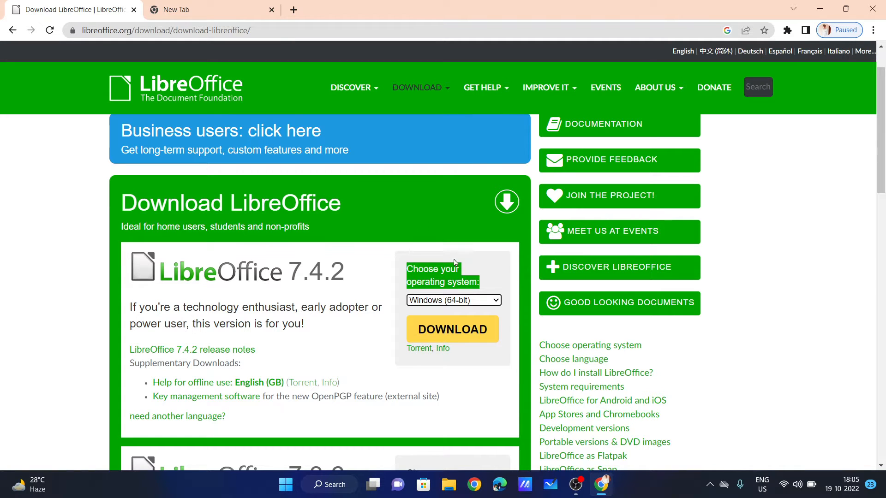
{"action": "left_click", "coordinate": [485, 287]}
{"action": "left_click_drag", "start_coordinate": [485, 287], "coordinate": [406, 273]}
{"action": "left_click", "coordinate": [473, 338]}
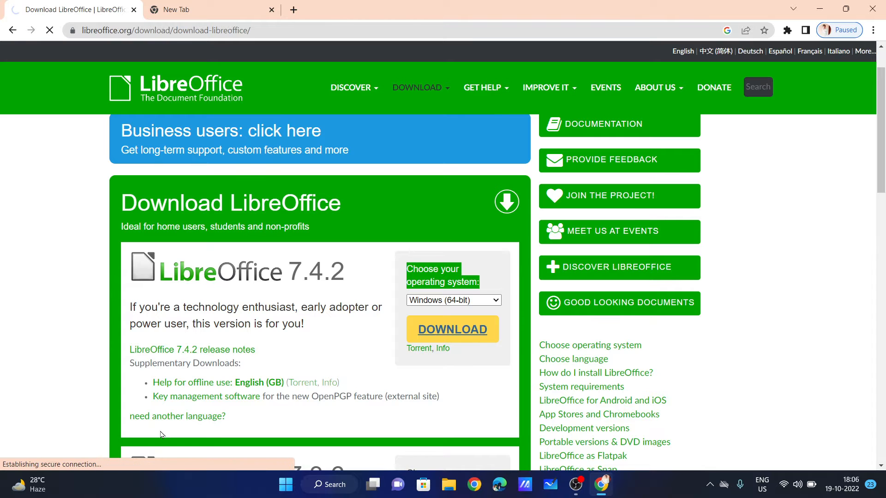
Cancel and remove the LibreOffice_7.4.2_Win_x64 (2).msi download, then minimise Chrome.
{"action": "scroll", "coordinate": [162, 390], "scroll_direction": "down", "scroll_amount": 2}
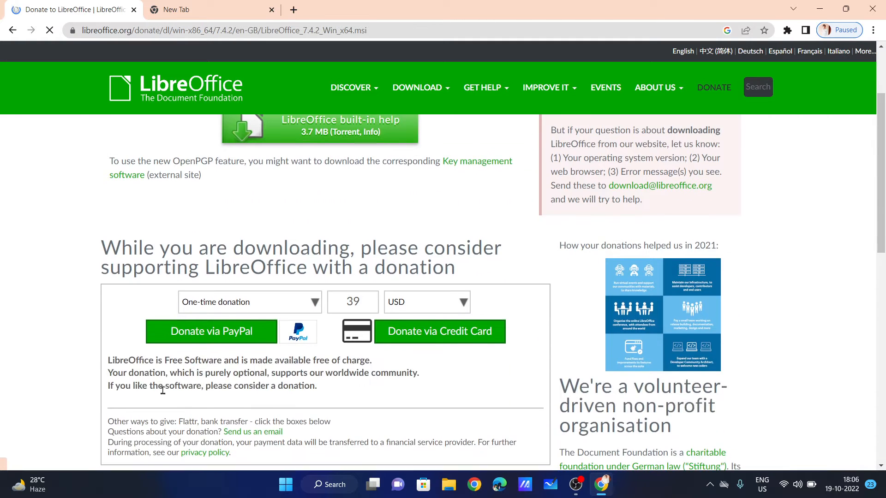
{"action": "scroll", "coordinate": [215, 179], "scroll_direction": "up", "scroll_amount": 1}
{"action": "scroll", "coordinate": [214, 178], "scroll_direction": "up", "scroll_amount": 2}
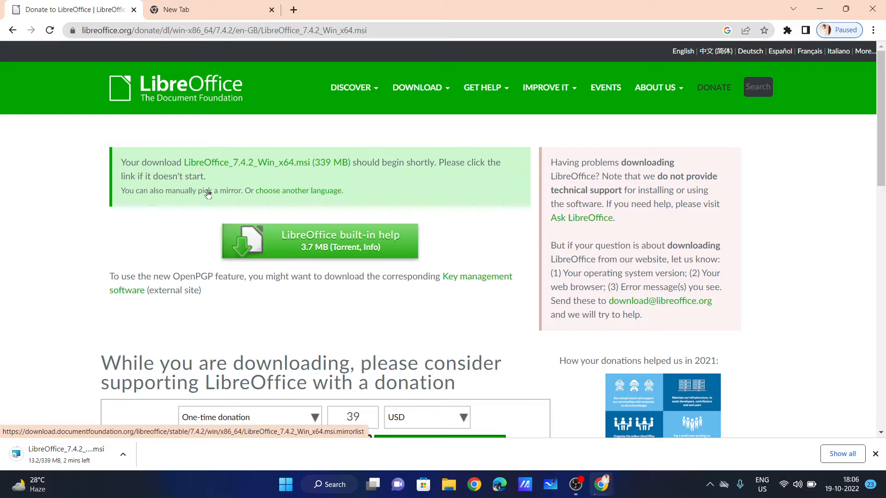
{"action": "key", "text": "ctrl+j"}
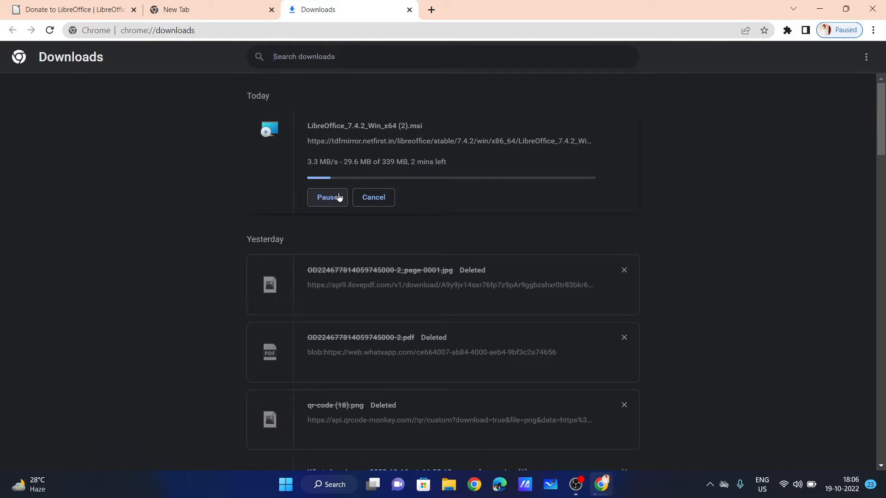
{"action": "left_click", "coordinate": [366, 197]}
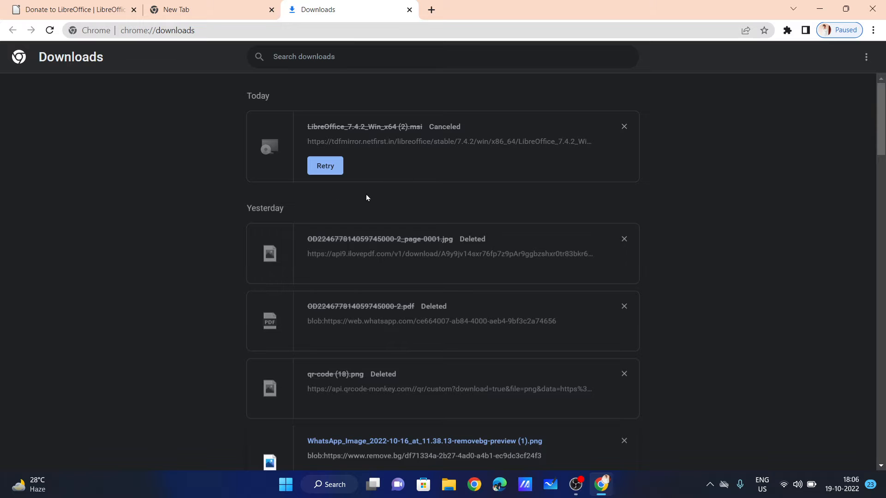
{"action": "left_click", "coordinate": [625, 127]}
{"action": "left_click", "coordinate": [819, 8]}
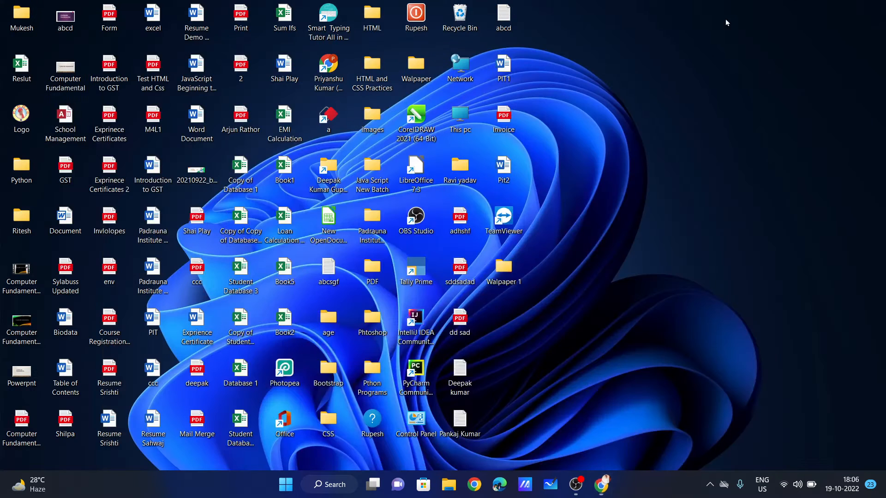
Run the LibreOffice 7.4.2 .msi from Downloads, close Explorer, and refresh the desktop.
{"action": "double_click", "coordinate": [25, 173]}
{"action": "left_click", "coordinate": [37, 121]}
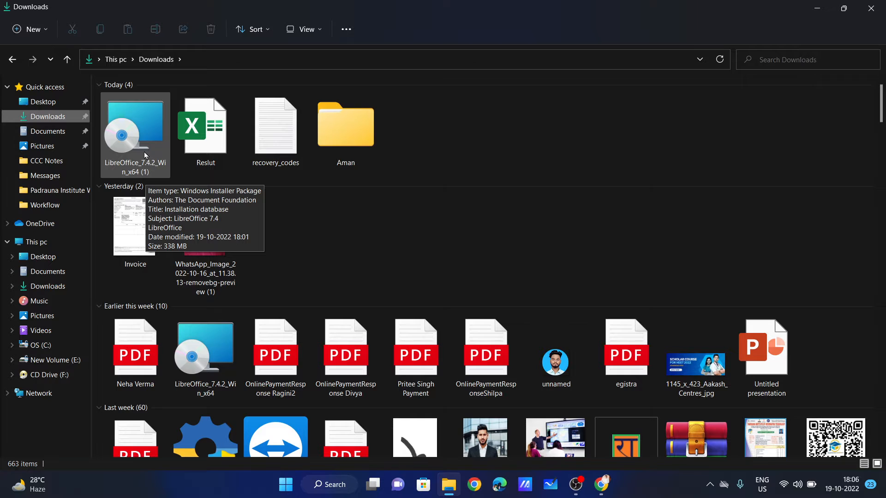
{"action": "double_click", "coordinate": [144, 155]}
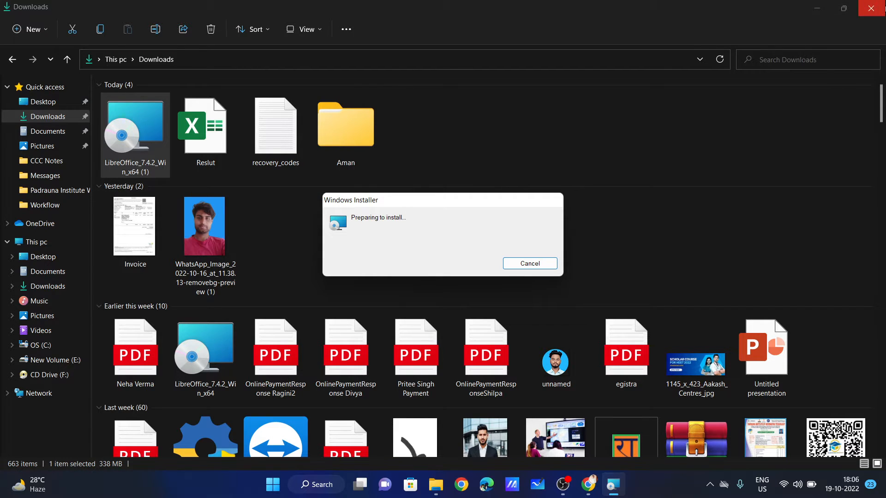
{"action": "left_click", "coordinate": [882, 6]}
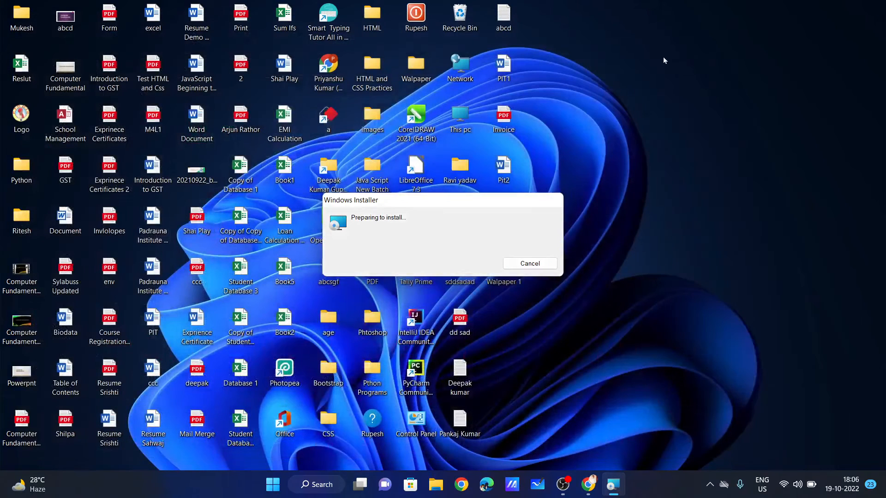
{"action": "right_click", "coordinate": [574, 81]}
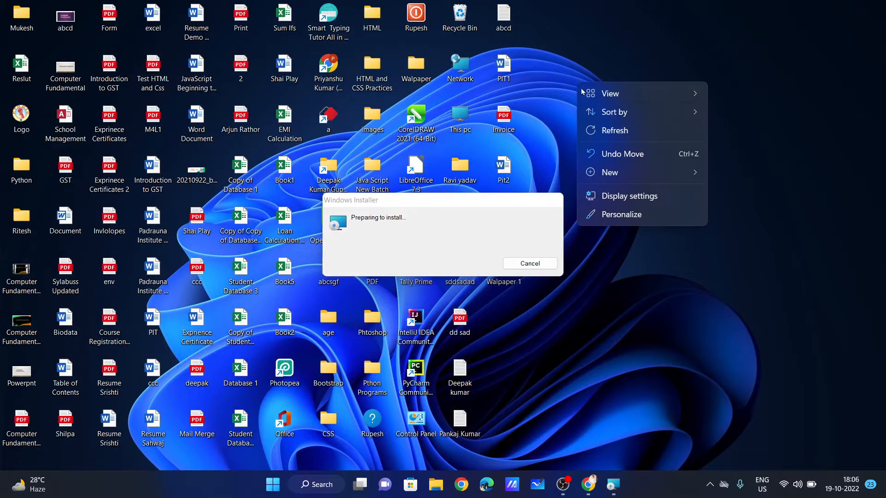
{"action": "left_click", "coordinate": [623, 131]}
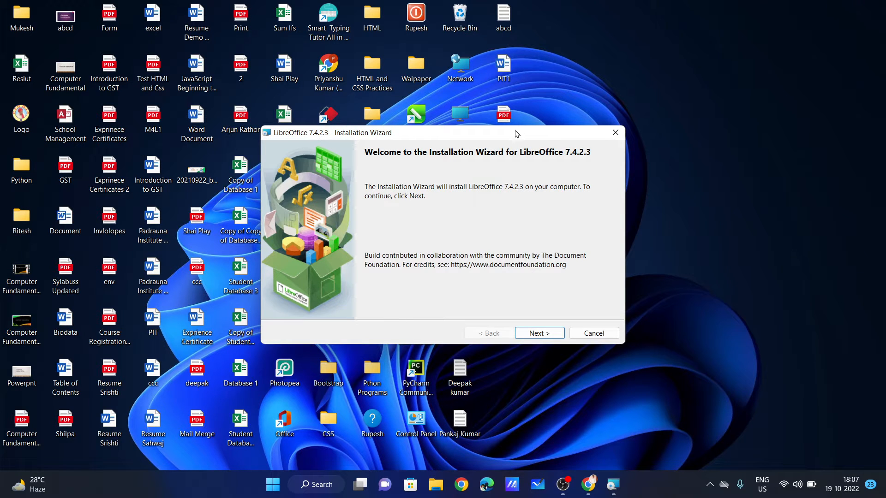
Keep Typical setup and the desktop shortcut enabled, then start installing LibreOffice 7.4.2.3.
{"action": "left_click_drag", "start_coordinate": [515, 130], "coordinate": [507, 92]}
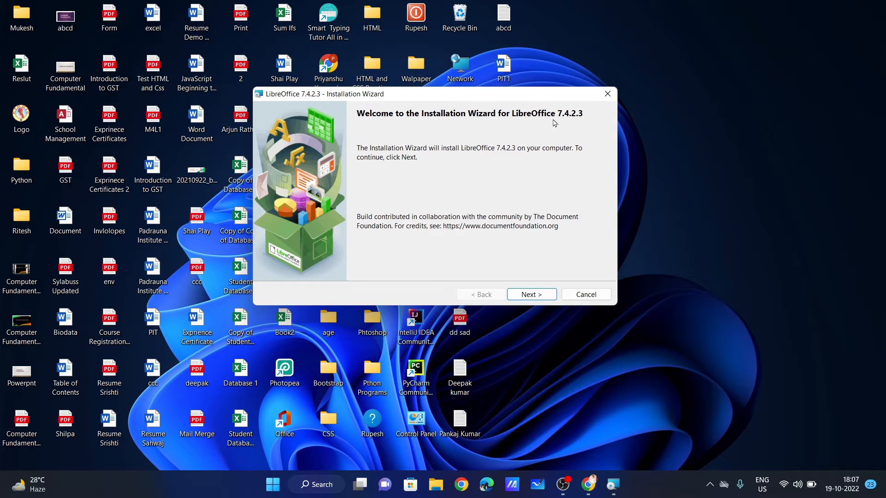
{"action": "left_click", "coordinate": [540, 294]}
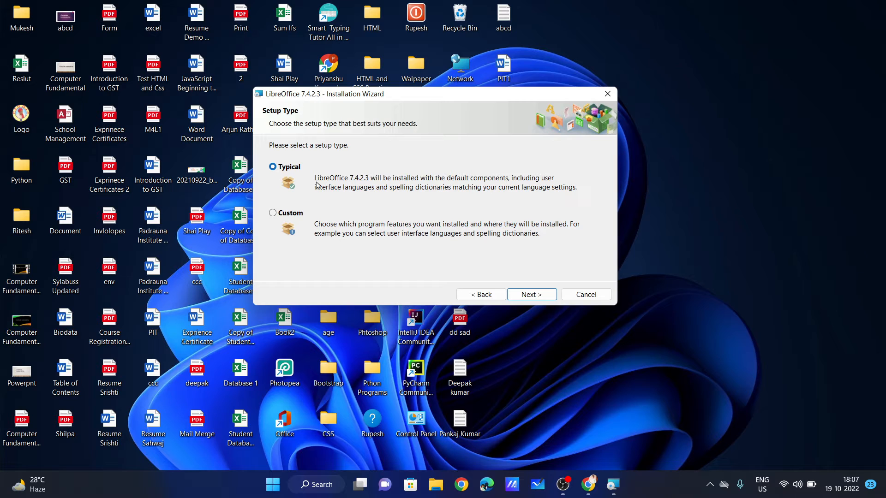
{"action": "left_click", "coordinate": [290, 215]}
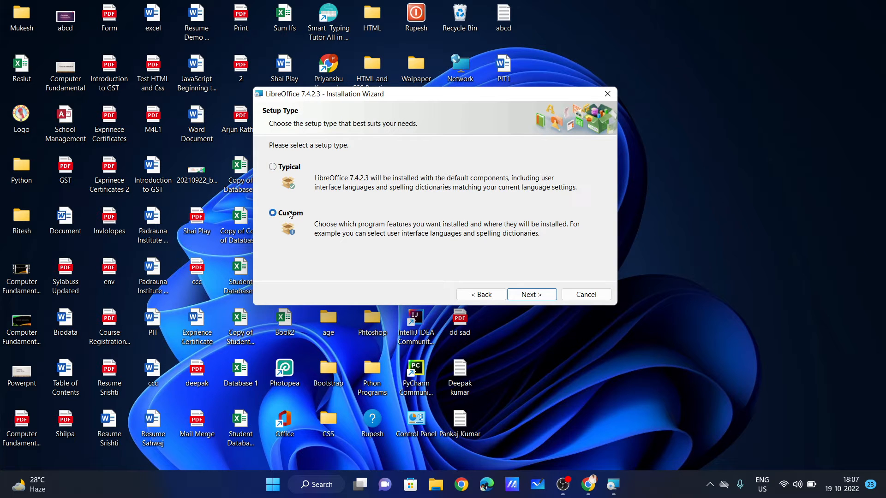
{"action": "left_click", "coordinate": [289, 171]}
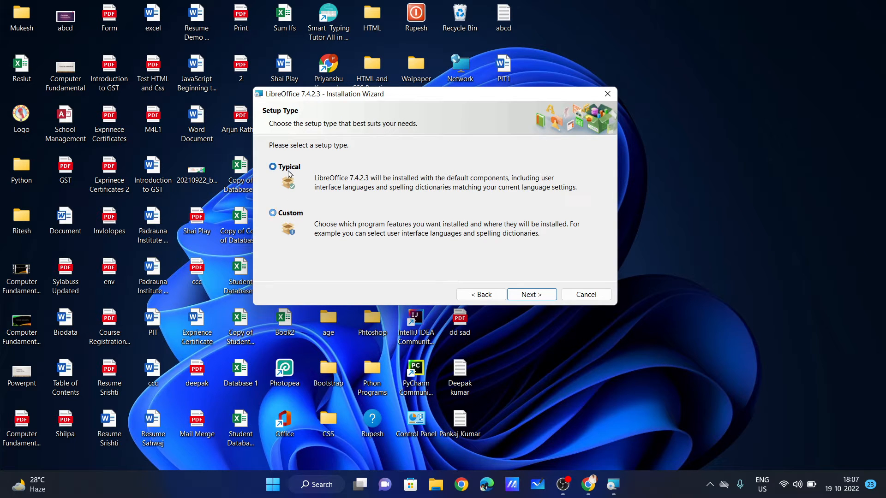
{"action": "left_click", "coordinate": [536, 298]}
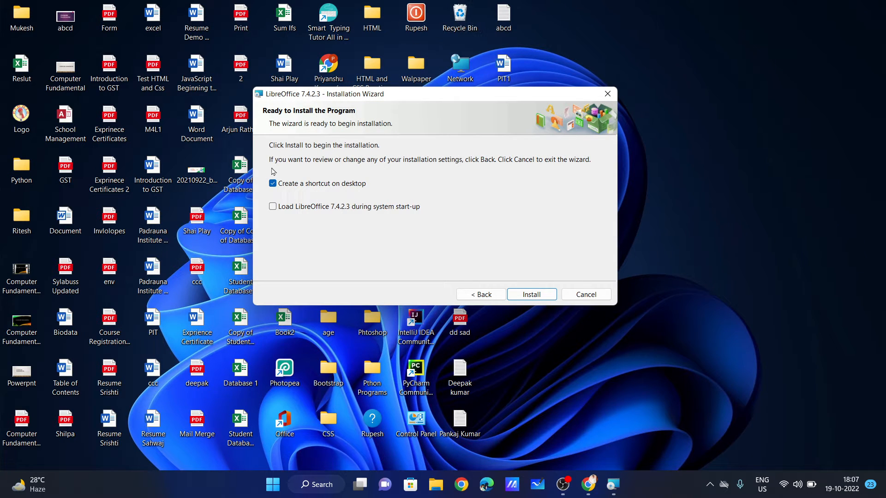
{"action": "left_click", "coordinate": [272, 185]}
{"action": "left_click", "coordinate": [272, 185]}
{"action": "left_click", "coordinate": [543, 297]}
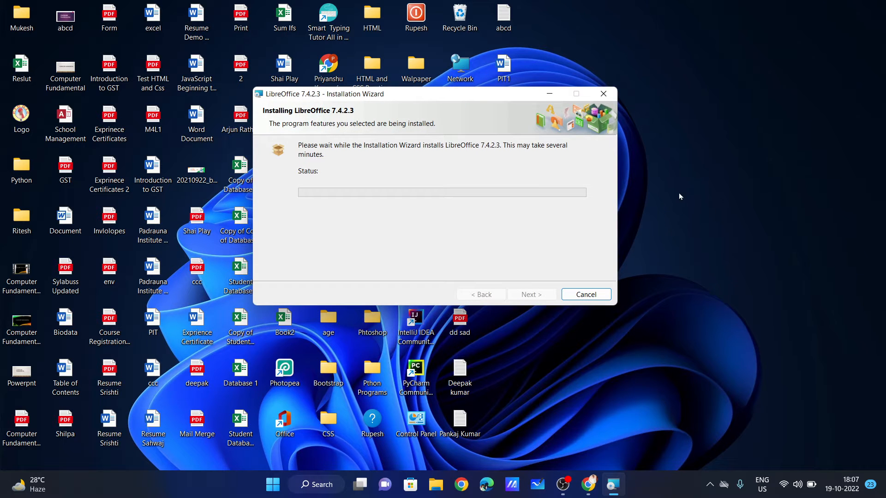
{"action": "right_click", "coordinate": [680, 175]}
Refresh the desktop repeatedly while the installer progresses to validating the install.
{"action": "left_click", "coordinate": [711, 226]}
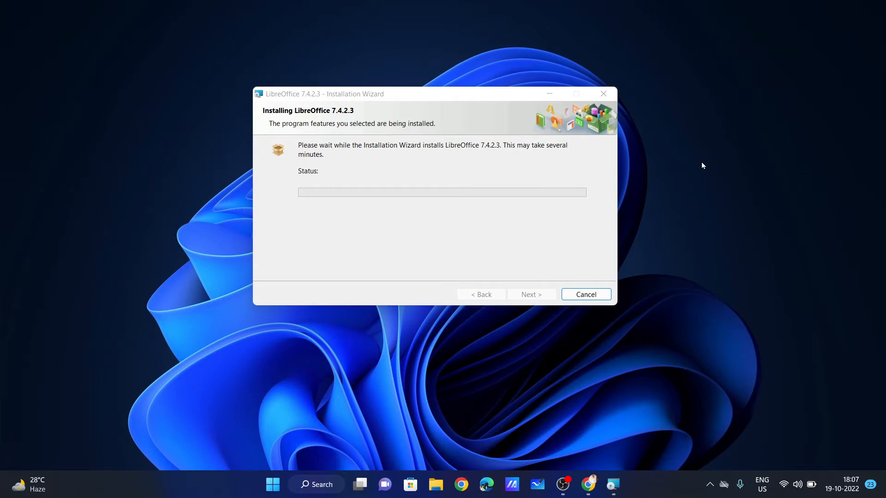
{"action": "right_click", "coordinate": [700, 129]}
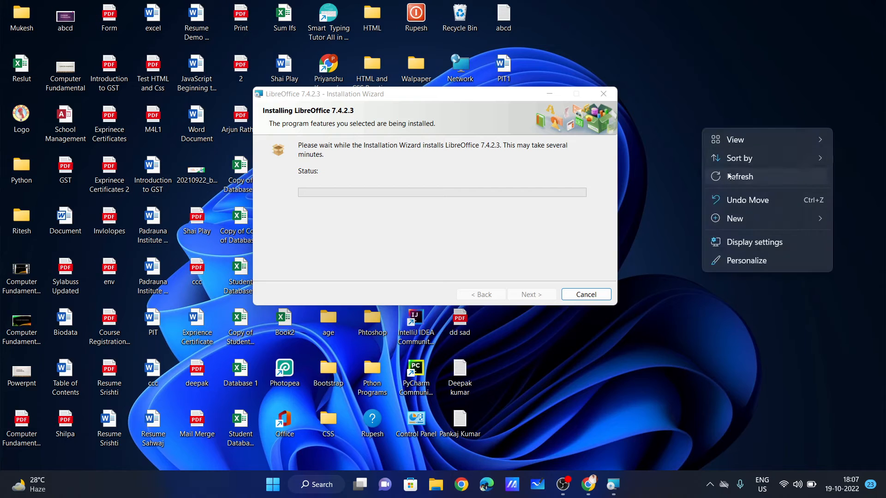
{"action": "right_click", "coordinate": [690, 107]}
{"action": "left_click", "coordinate": [723, 157]}
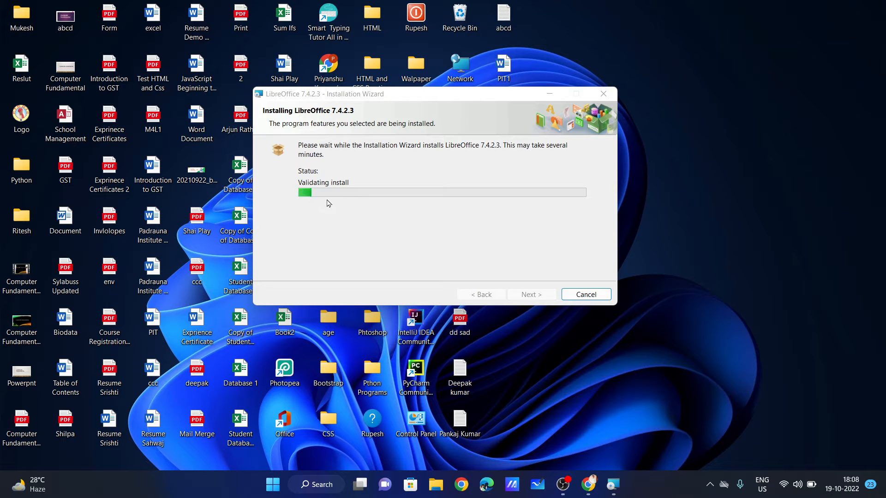
{"action": "right_click", "coordinate": [729, 156]}
{"action": "left_click", "coordinate": [744, 202]}
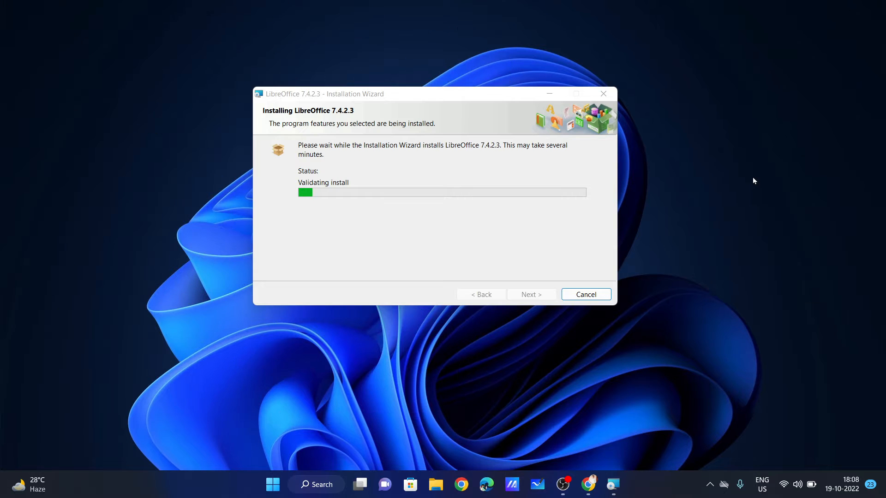
{"action": "right_click", "coordinate": [753, 181]}
{"action": "left_click", "coordinate": [771, 210]}
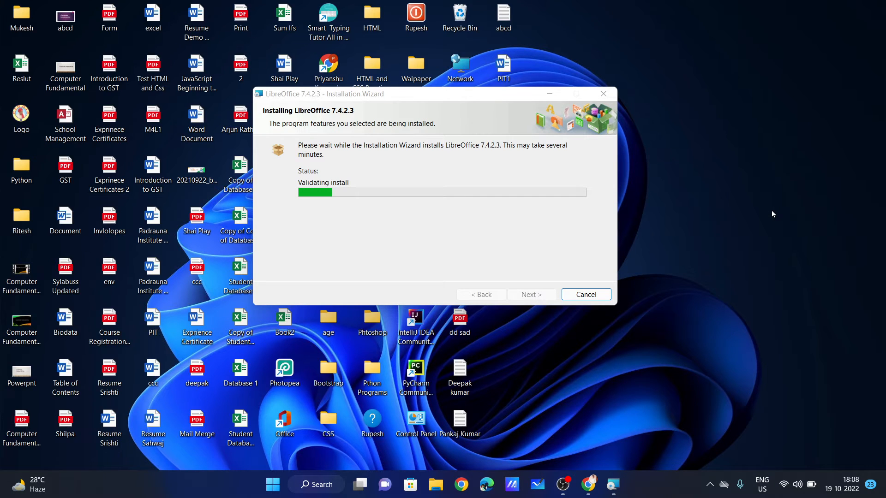
{"action": "left_click", "coordinate": [272, 488]}
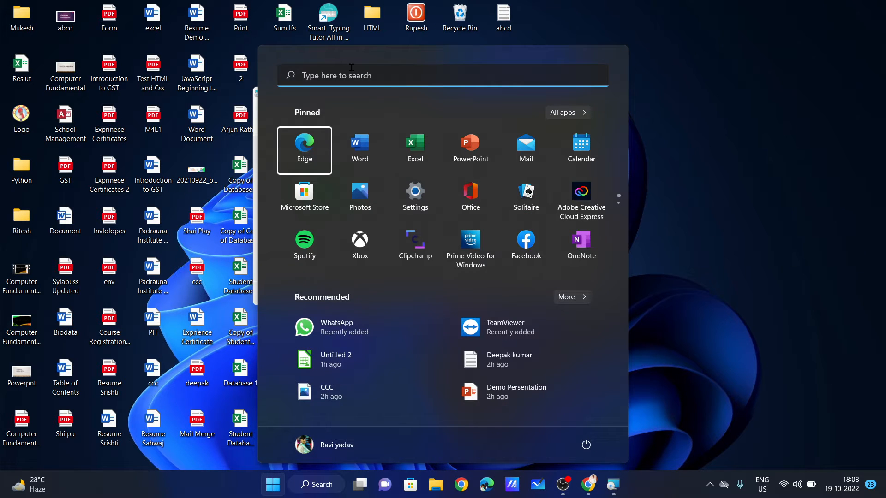
{"action": "type", "text": "Writt"}
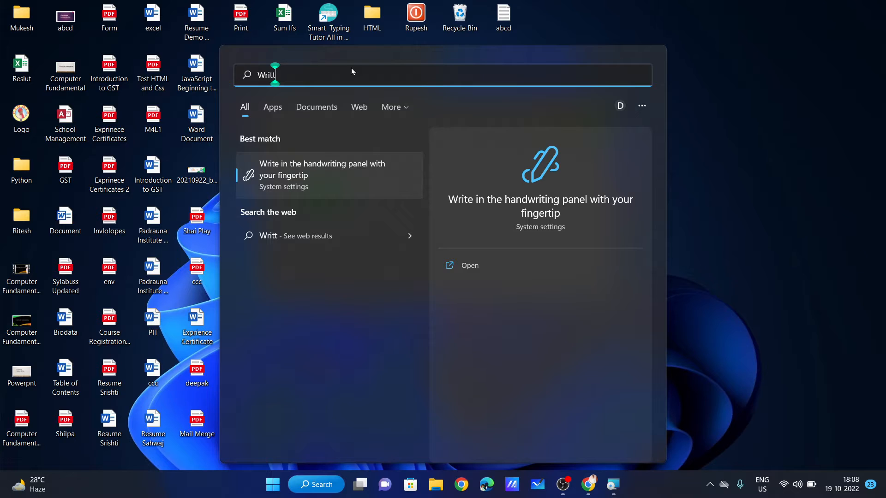
{"action": "key", "text": "BackSpace"}
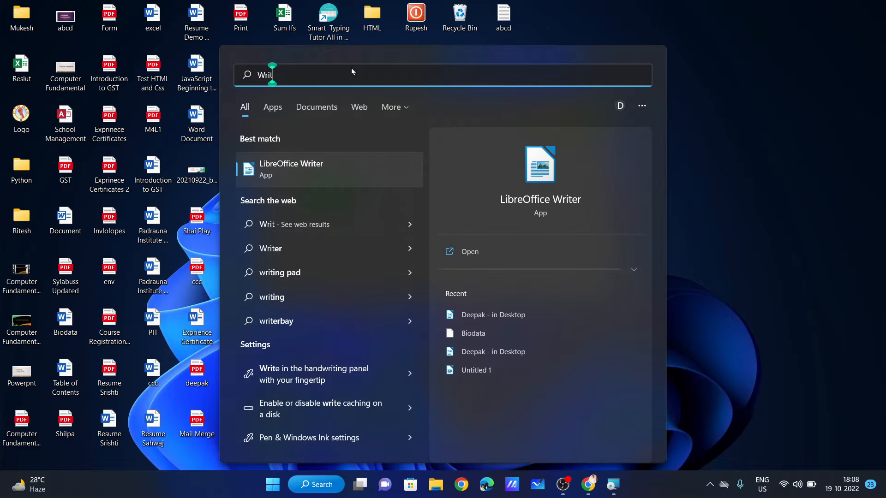
{"action": "left_click", "coordinate": [304, 171]}
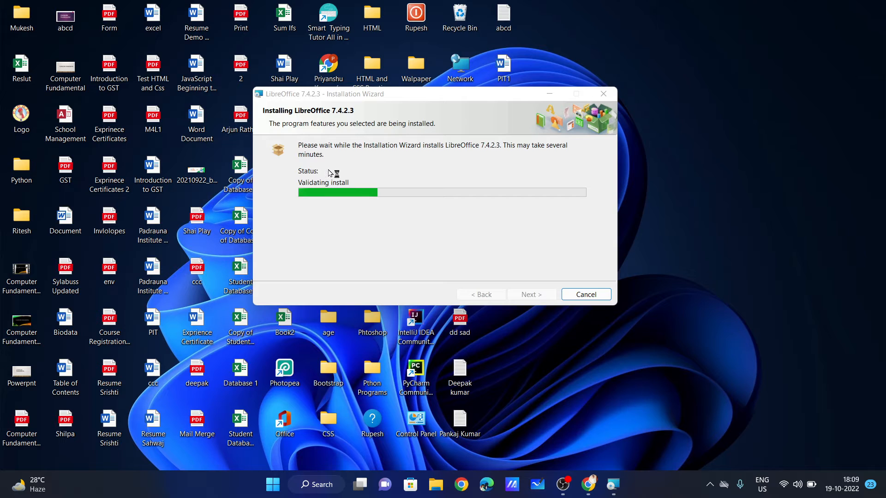
{"action": "right_click", "coordinate": [709, 85]}
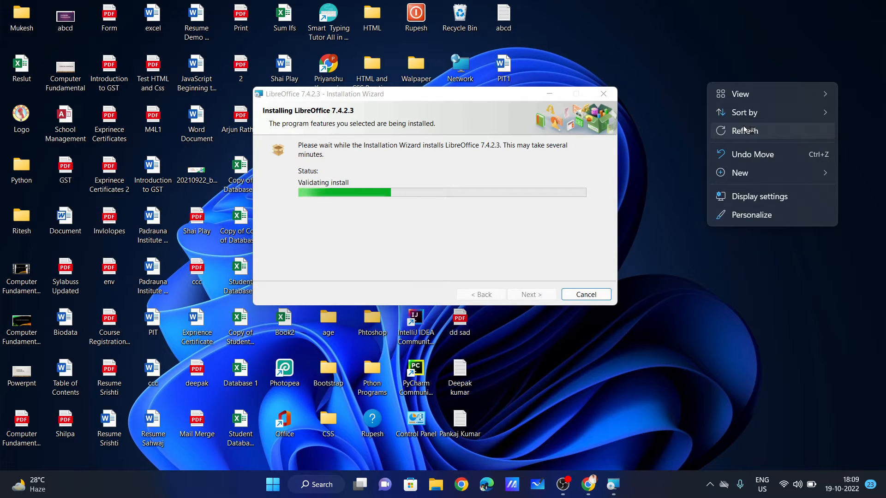
{"action": "left_click", "coordinate": [743, 128]}
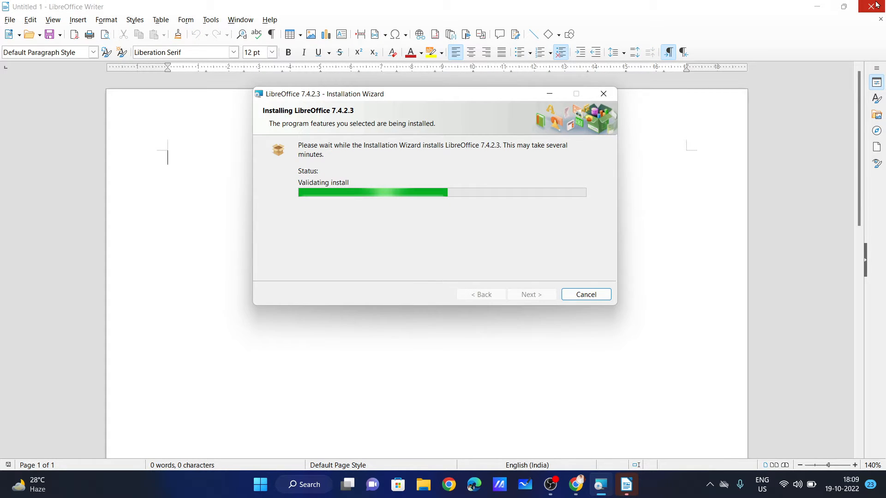
{"action": "left_click", "coordinate": [875, 5]}
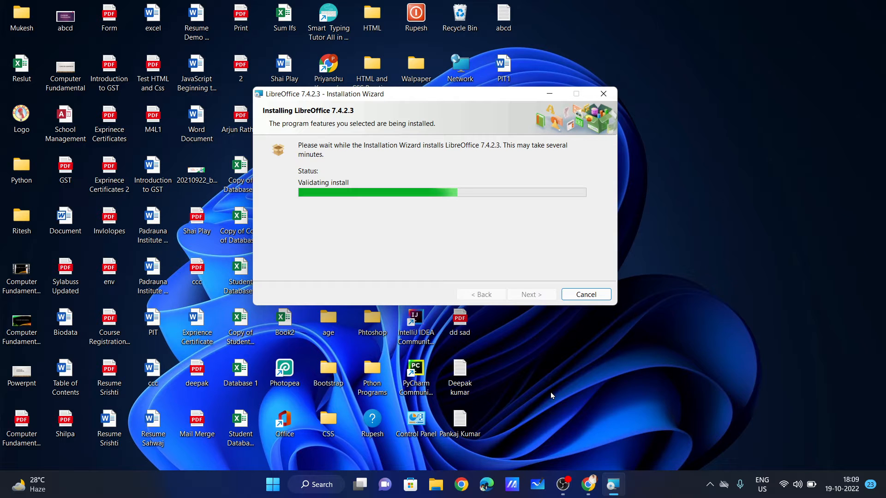
{"action": "left_click", "coordinate": [317, 484]}
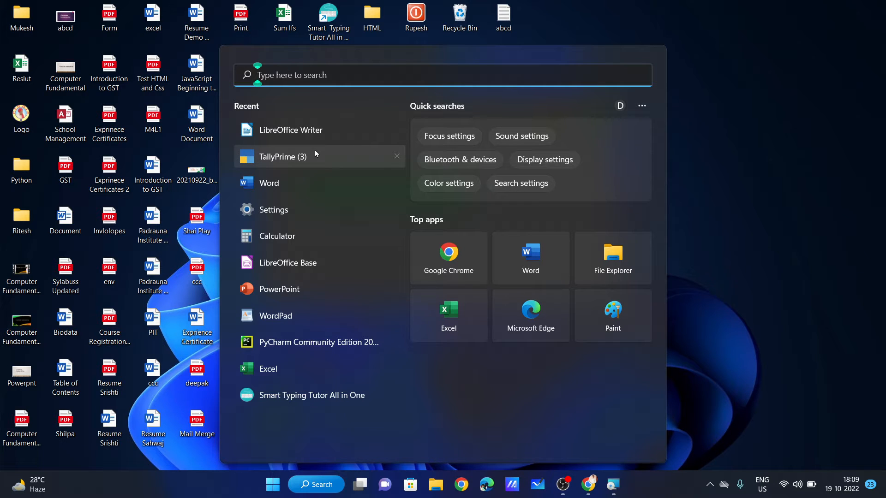
{"action": "right_click", "coordinate": [730, 83]}
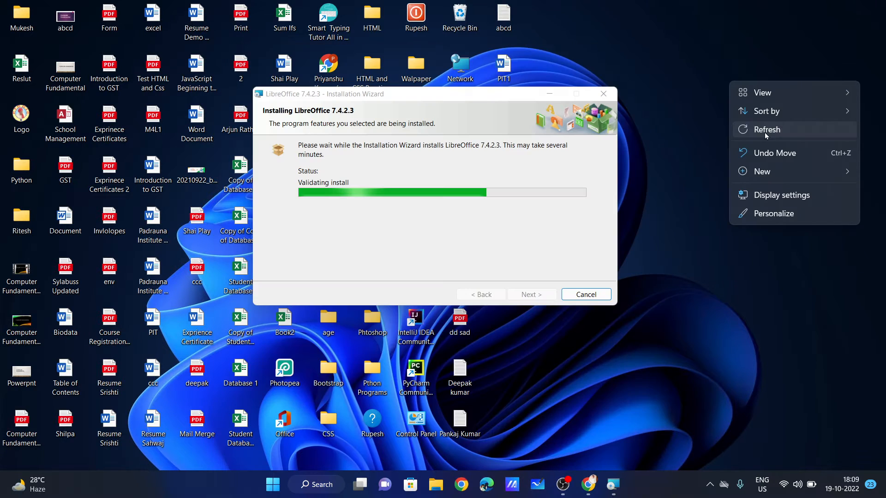
{"action": "left_click", "coordinate": [765, 130]}
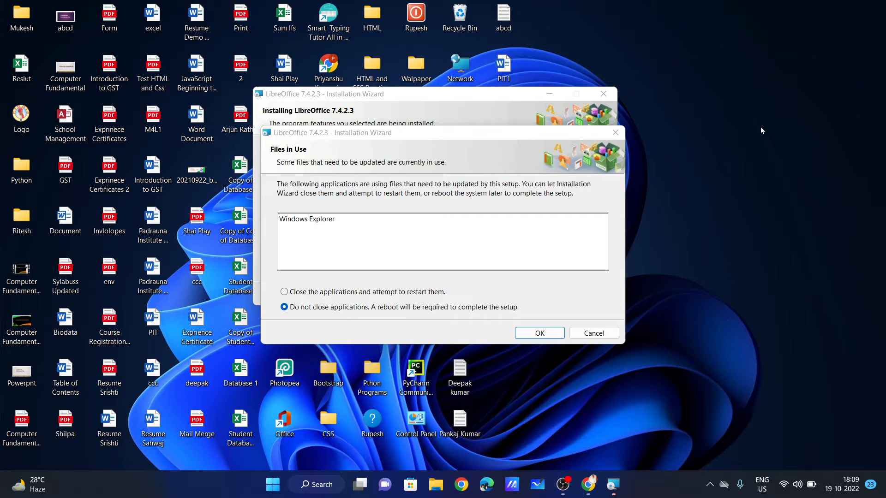
{"action": "right_click", "coordinate": [707, 172]}
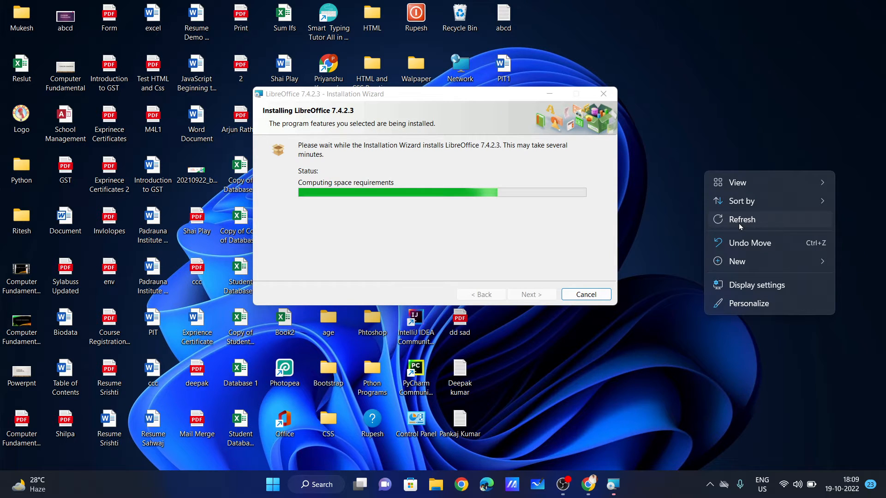
Launch LibreOffice Writer by running 'swriter' from the Run dialog.
{"action": "key", "text": "super+r"}
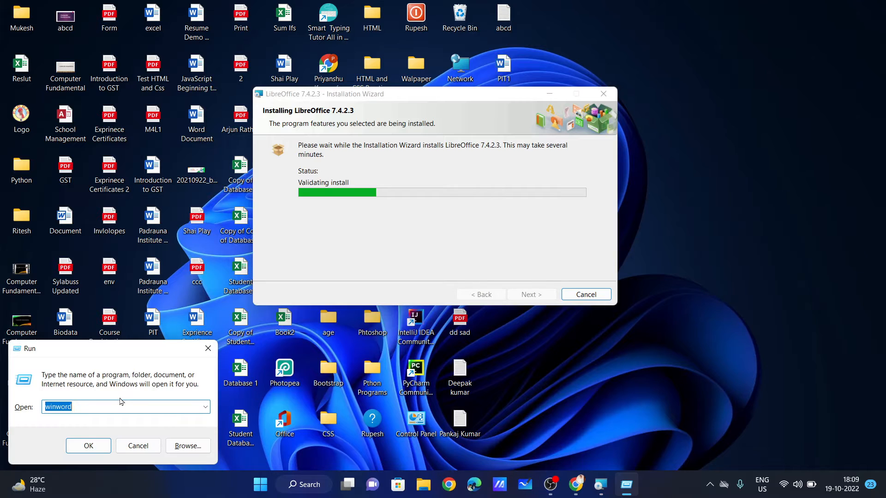
{"action": "type", "text": "S"}
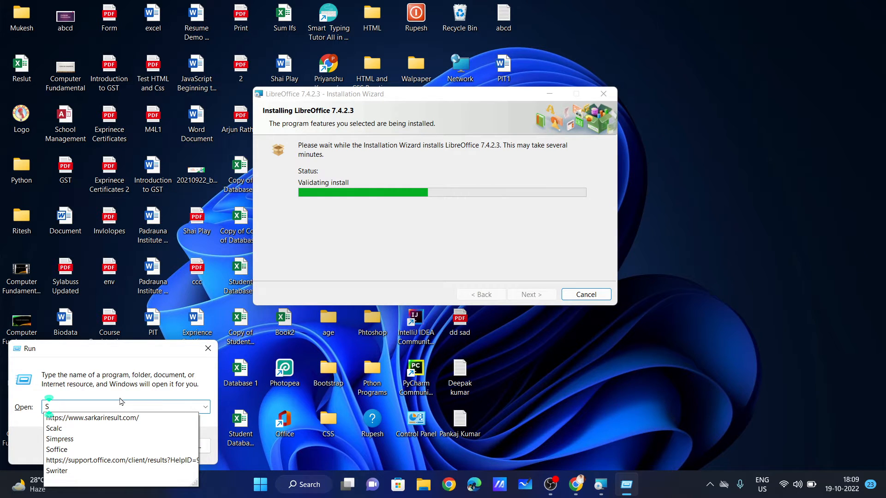
{"action": "type", "text": "Writ"}
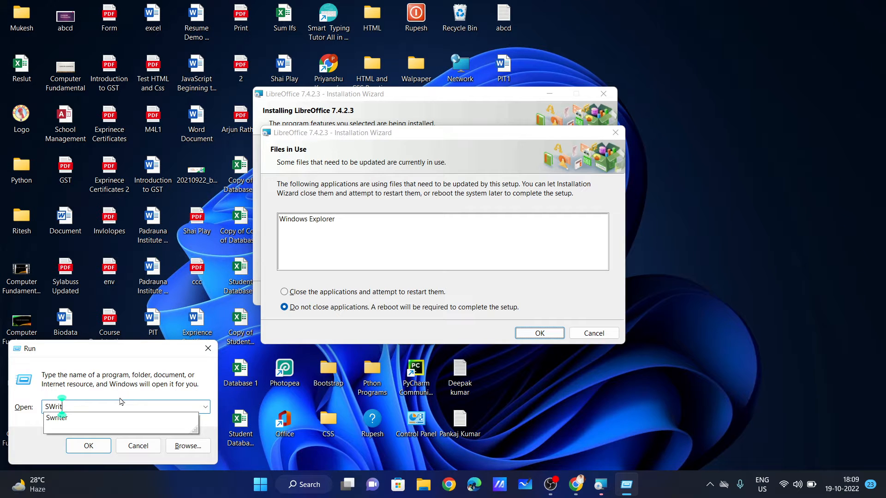
{"action": "type", "text": "er"}
{"action": "key", "text": "Return"}
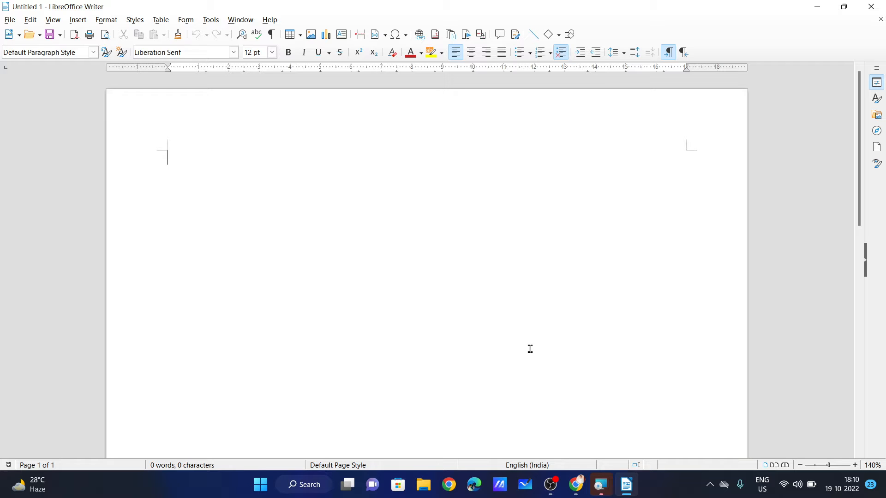
Run 'winword' from the Run dialog and start a new blank document.
{"action": "key", "text": "super+r"}
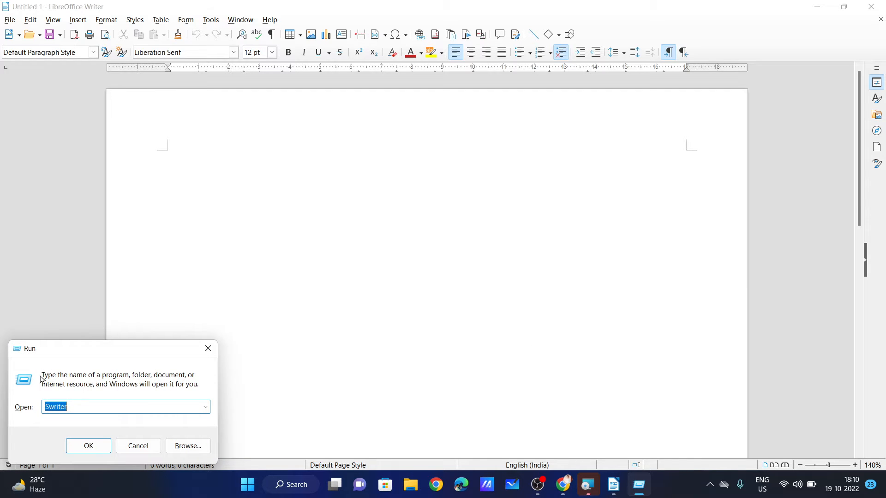
{"action": "type", "text": "winword"}
{"action": "key", "text": "Return"}
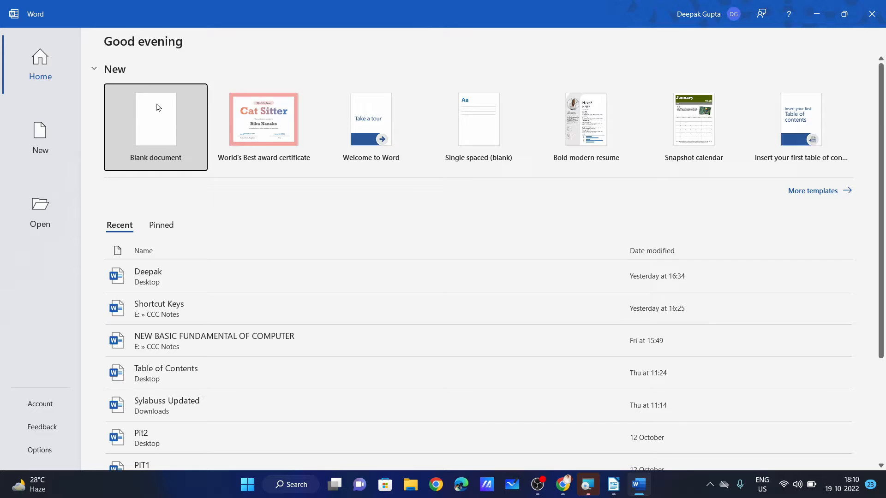
{"action": "left_click", "coordinate": [158, 107]}
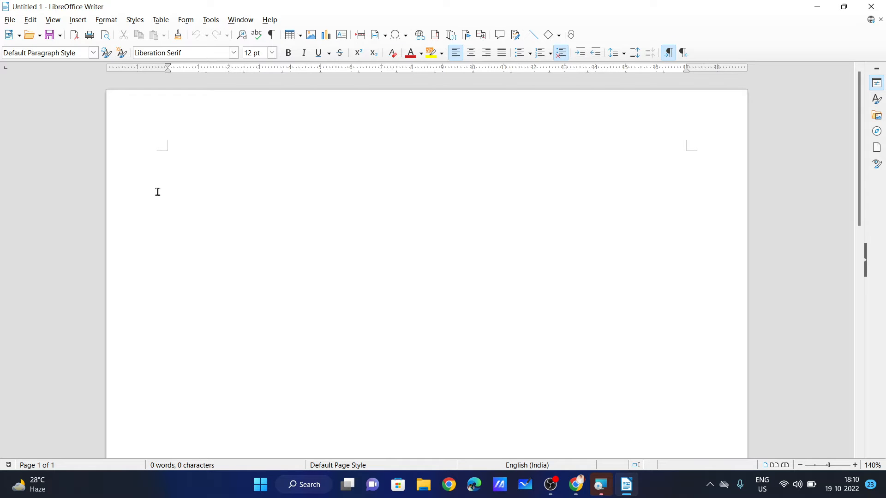
Type '.odt' on the first line, fixing typos along the way.
{"action": "type", "text": ".odt"}
Try different zoom levels on the status-bar slider, ending back at 100%.
{"action": "left_click", "coordinate": [827, 466]}
{"action": "left_click", "coordinate": [846, 466]}
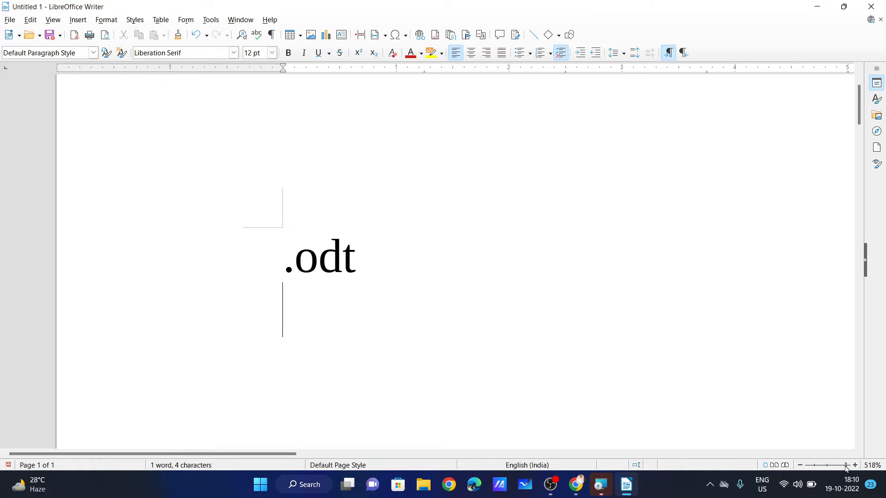
{"action": "left_click", "coordinate": [854, 466]}
{"action": "left_click", "coordinate": [809, 466]}
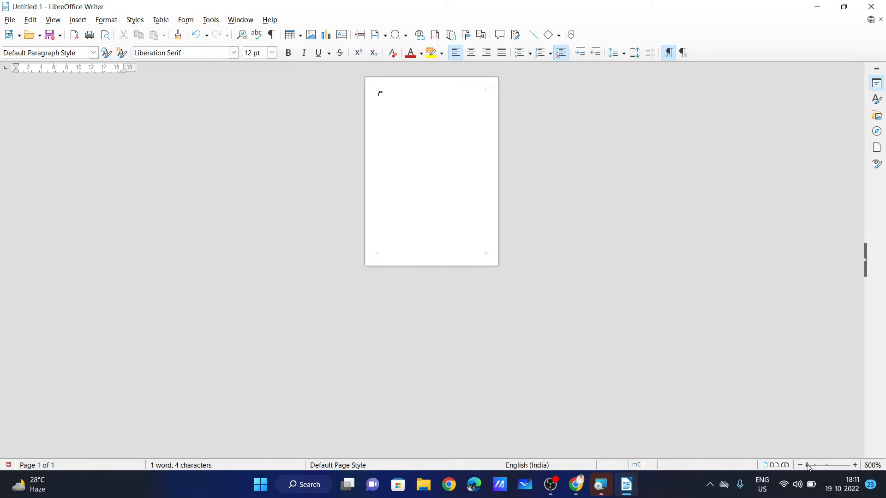
{"action": "left_click_drag", "start_coordinate": [810, 466], "coordinate": [818, 468]}
{"action": "left_click", "coordinate": [827, 465]}
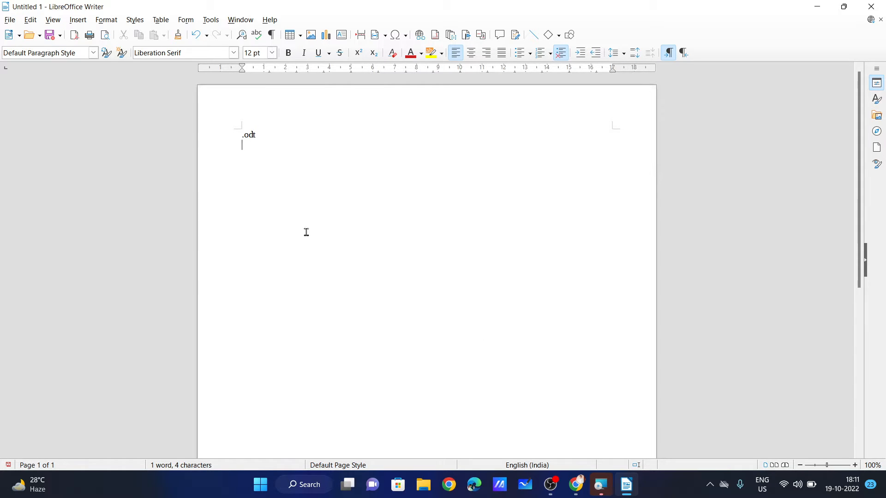
Browse the menu bar's menus, close them, then open the View menu.
{"action": "left_click", "coordinate": [10, 20]}
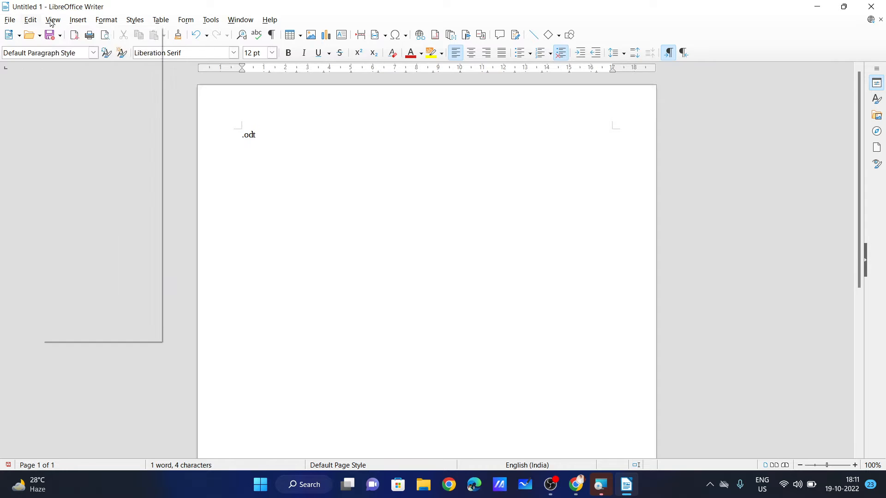
{"action": "mouse_move", "coordinate": [112, 22]}
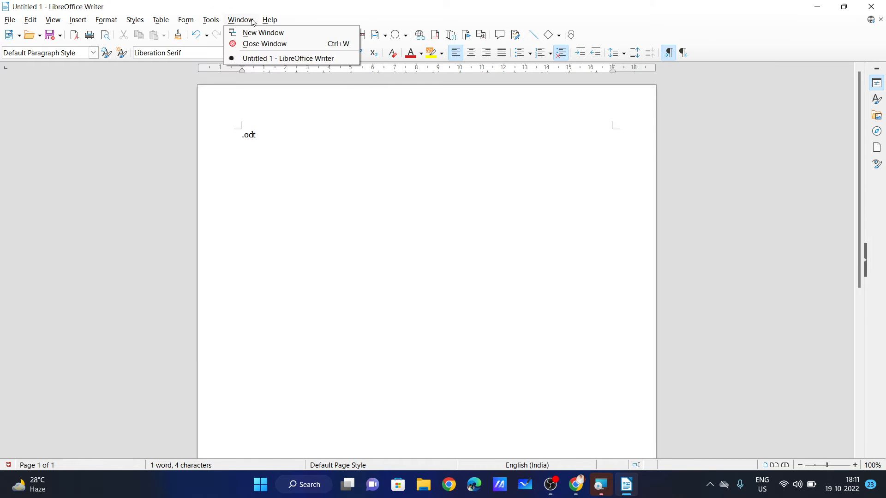
{"action": "mouse_move", "coordinate": [22, 20]}
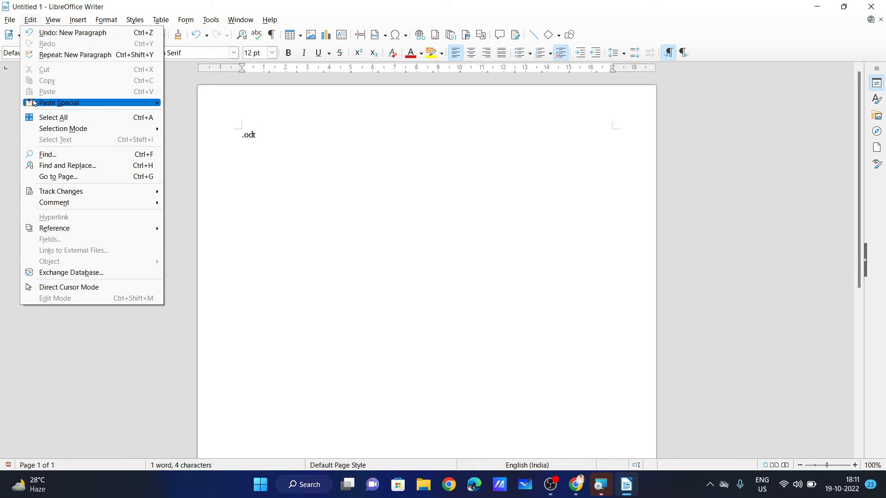
{"action": "left_click", "coordinate": [340, 133]}
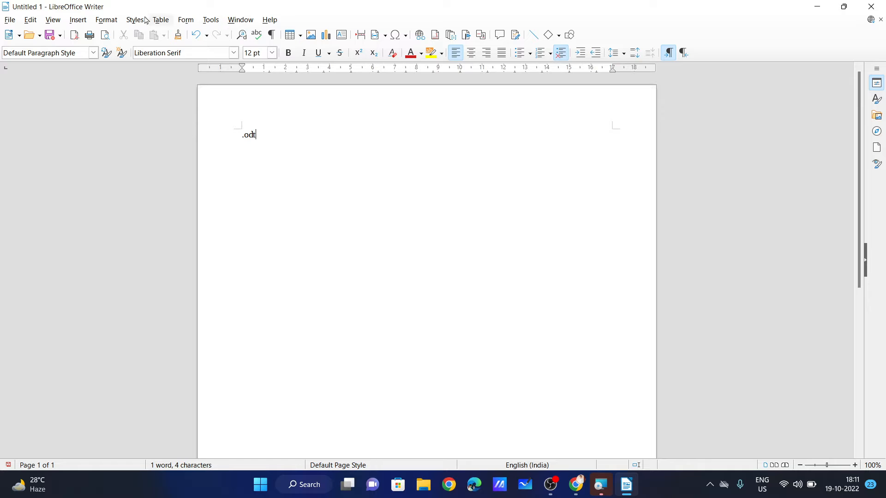
{"action": "left_click", "coordinate": [54, 20]}
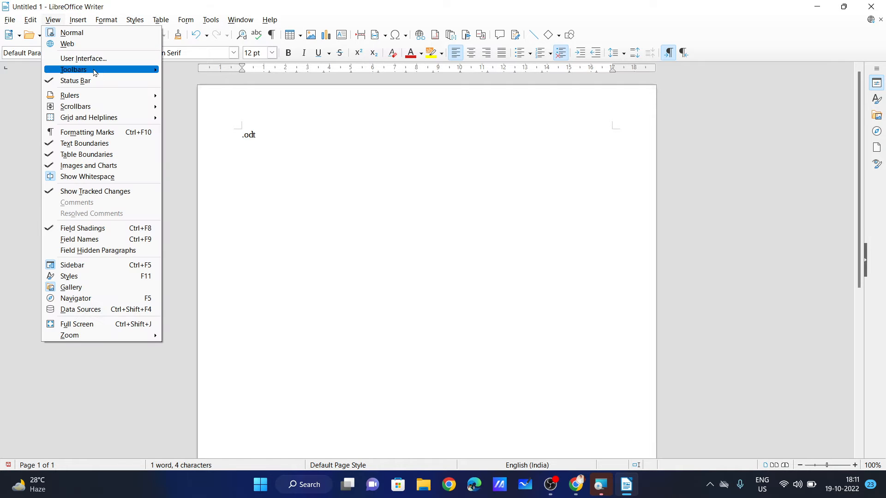
Select Tabbed in the User Interface dialog, apply it to Writer, and close the dialog.
{"action": "left_click", "coordinate": [104, 60]}
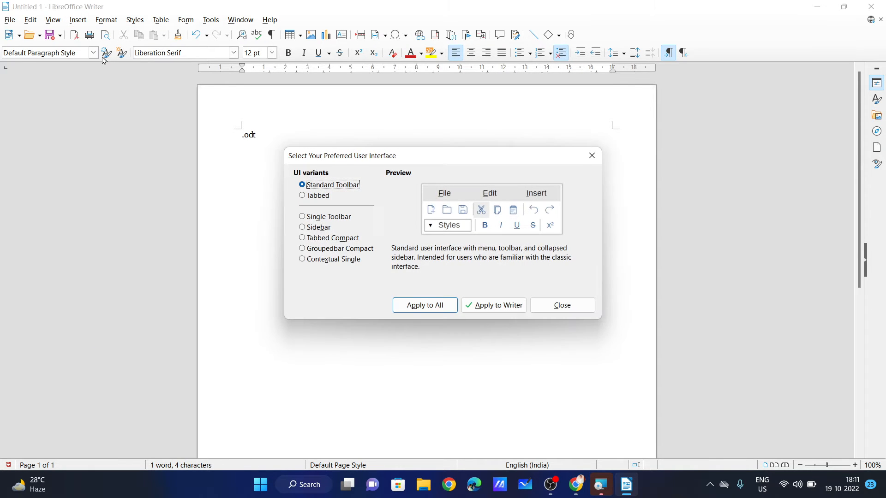
{"action": "left_click_drag", "start_coordinate": [341, 157], "coordinate": [328, 56]}
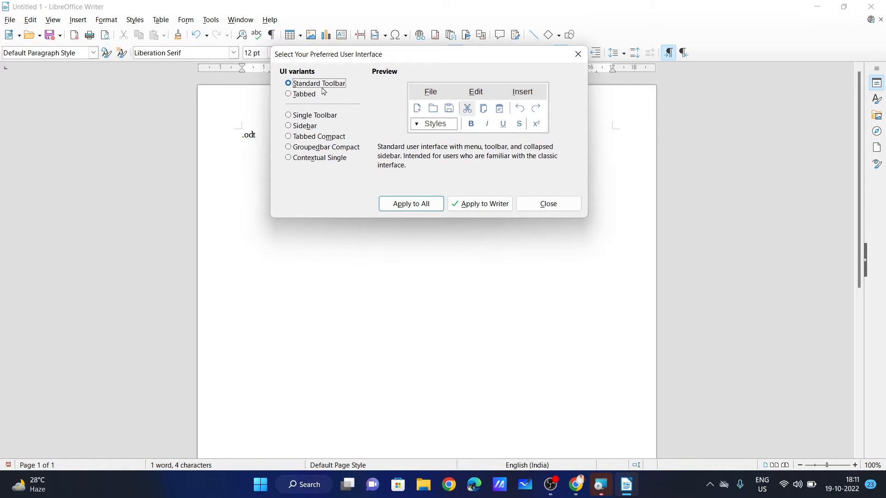
{"action": "left_click", "coordinate": [300, 97]}
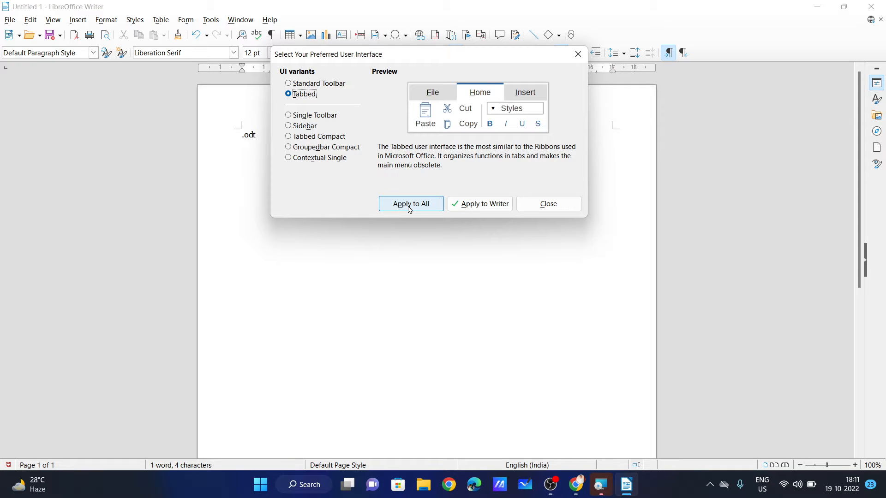
{"action": "left_click", "coordinate": [489, 210]}
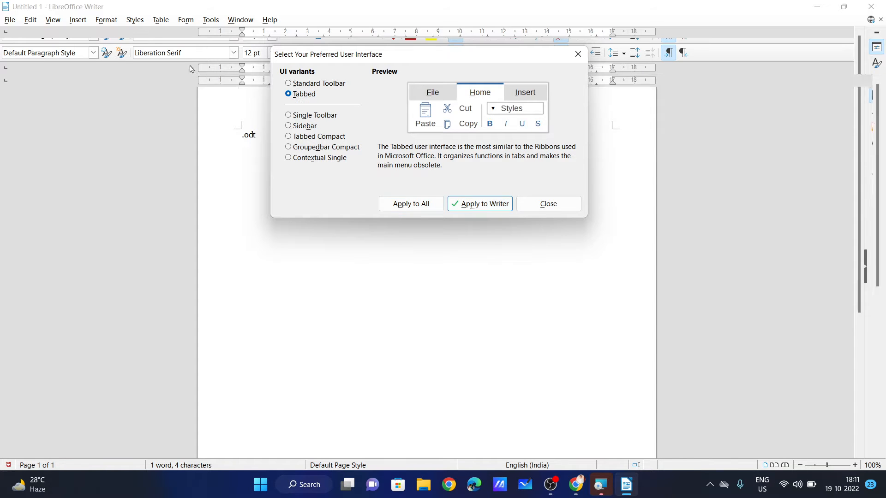
{"action": "left_click", "coordinate": [578, 54]}
Browse the classic menus, then switch Menubar off from the View ribbon tab.
{"action": "left_click", "coordinate": [30, 21]}
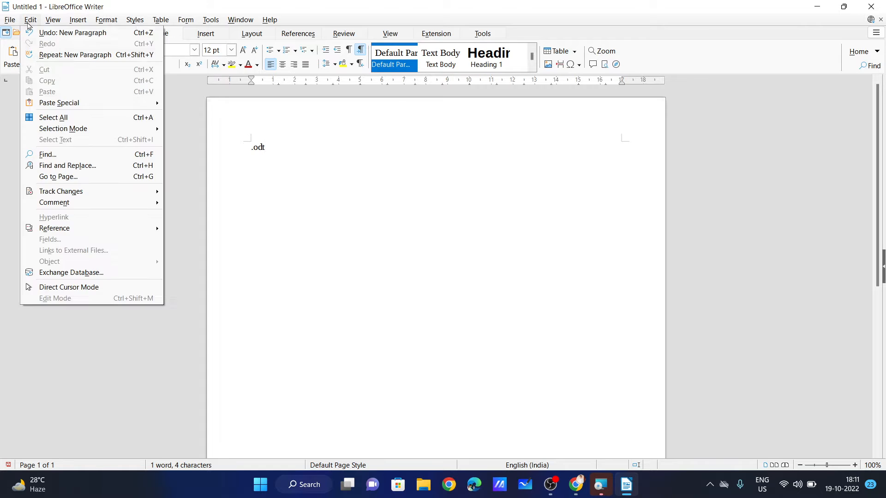
{"action": "left_click", "coordinate": [54, 22]}
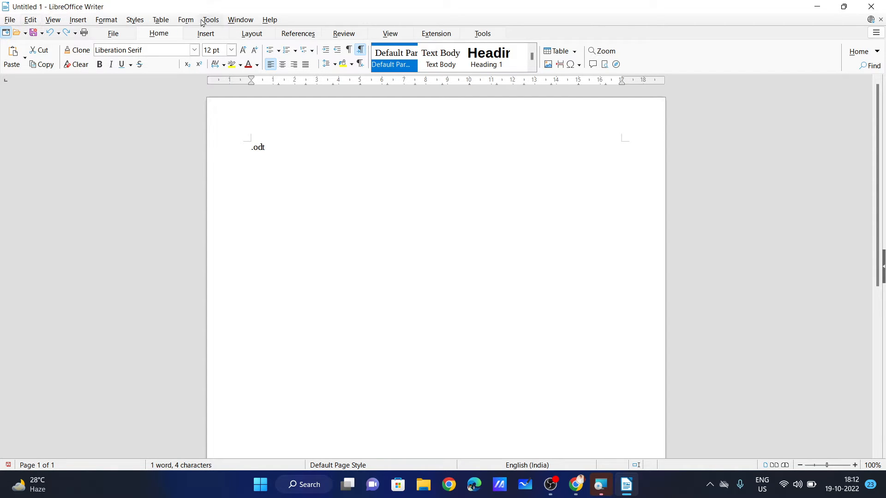
{"action": "left_click", "coordinate": [391, 35]}
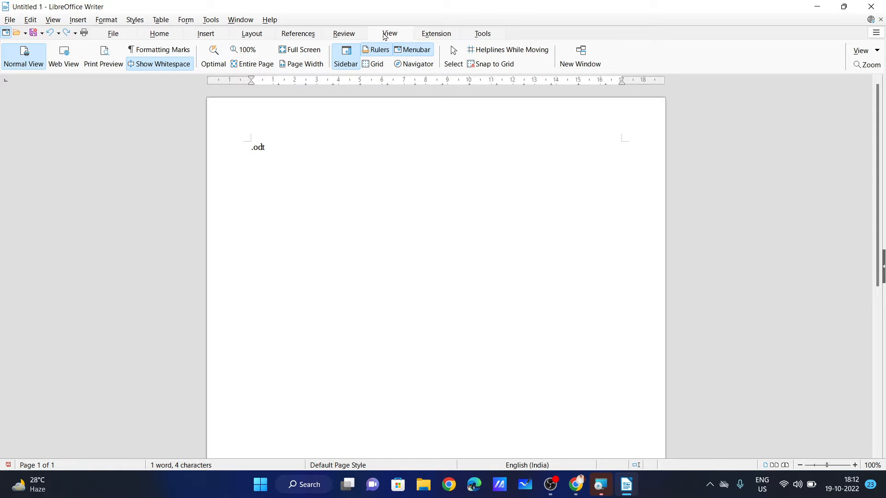
{"action": "left_click", "coordinate": [413, 53]}
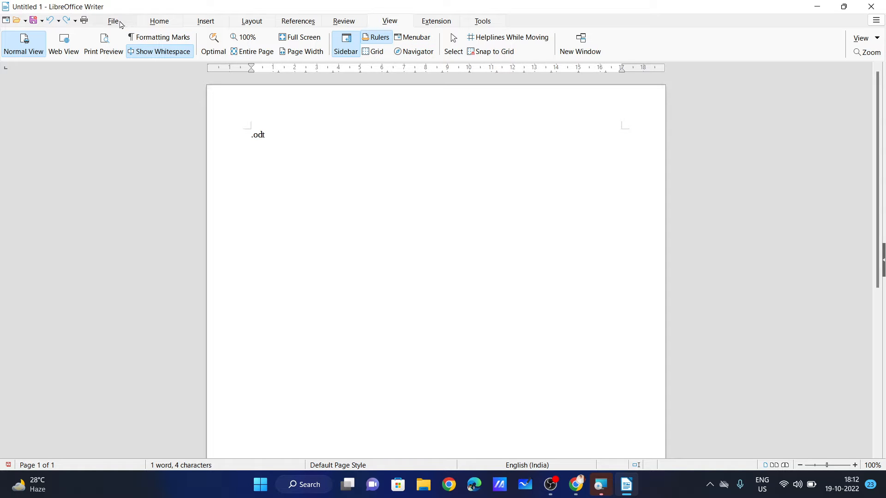
Cycle through the File, Home, Insert, Layout, References, Review, View and Extension tabs, ending on Home.
{"action": "left_click", "coordinate": [119, 22]}
{"action": "left_click", "coordinate": [160, 22]}
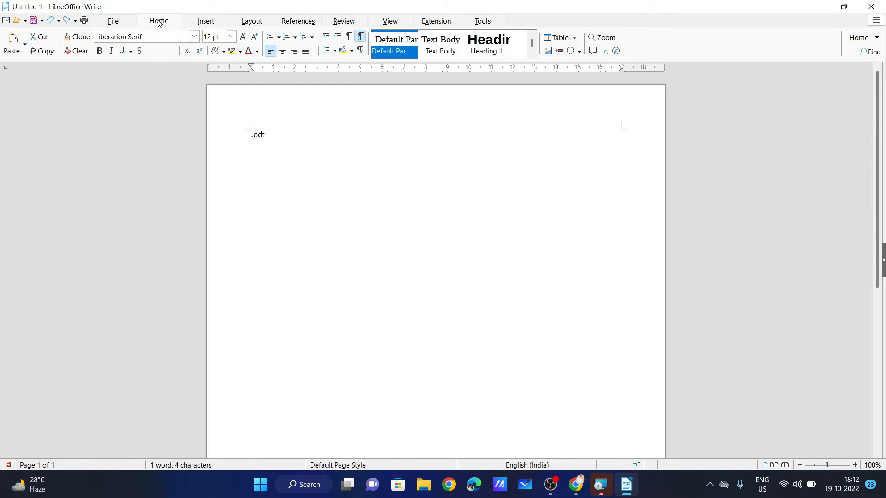
{"action": "left_click", "coordinate": [213, 24]}
{"action": "left_click", "coordinate": [263, 24]}
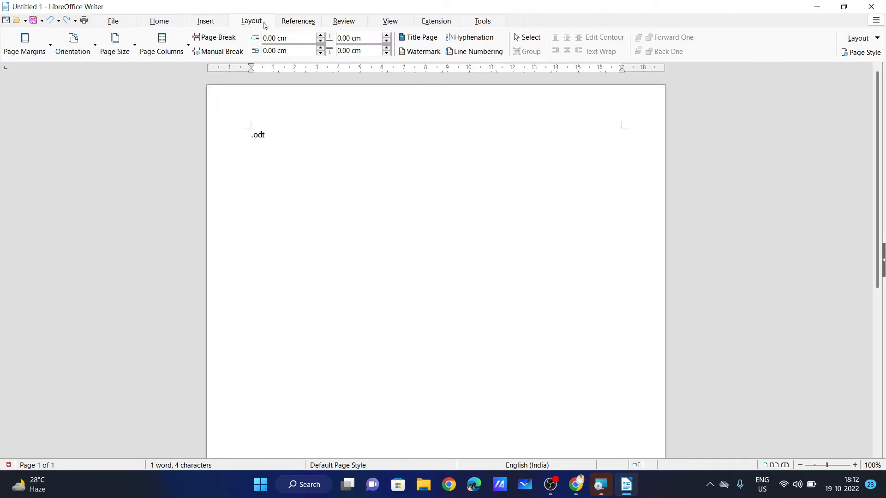
{"action": "left_click", "coordinate": [298, 25]}
{"action": "left_click", "coordinate": [353, 26]}
{"action": "left_click", "coordinate": [404, 26]}
{"action": "left_click", "coordinate": [437, 26]}
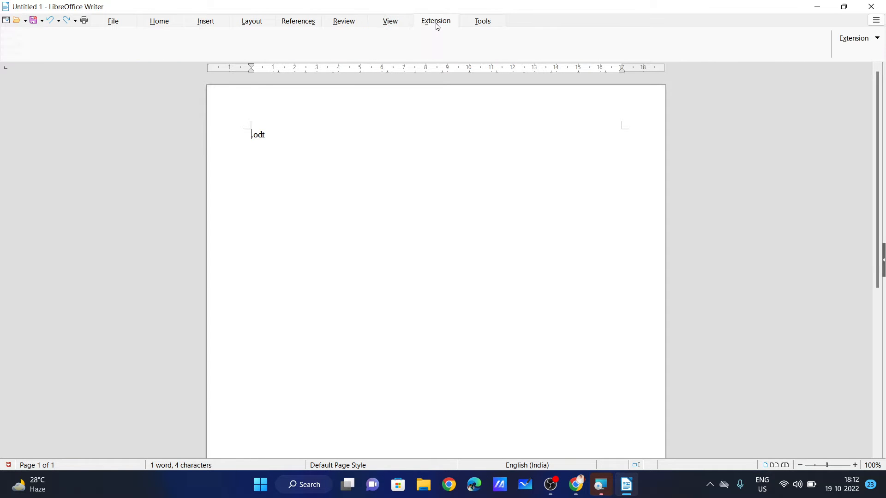
{"action": "left_click", "coordinate": [155, 26]}
{"action": "left_click", "coordinate": [199, 26]}
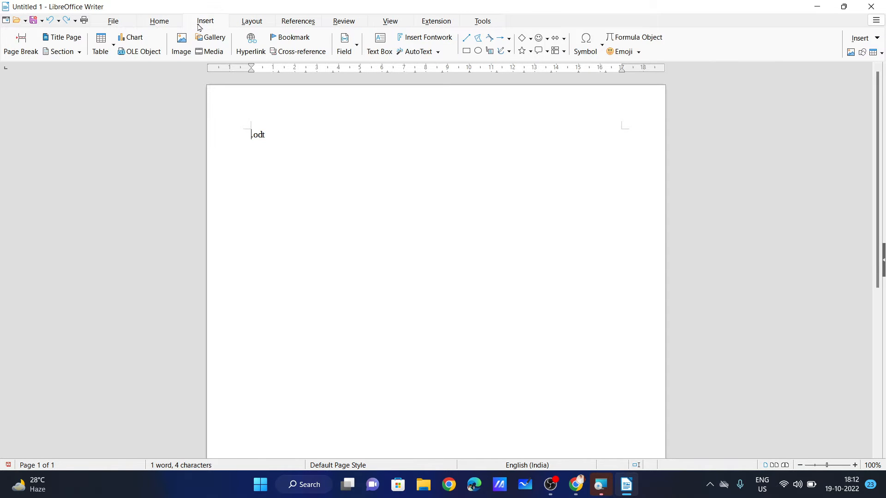
{"action": "left_click", "coordinate": [165, 29]}
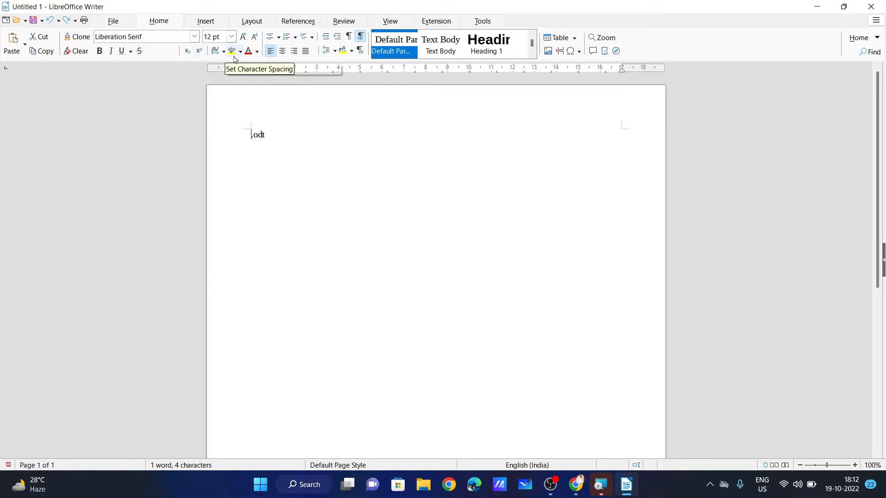
Delete the '.odt' text from the page and scroll back to the top.
{"action": "left_click_drag", "start_coordinate": [280, 132], "coordinate": [246, 129]}
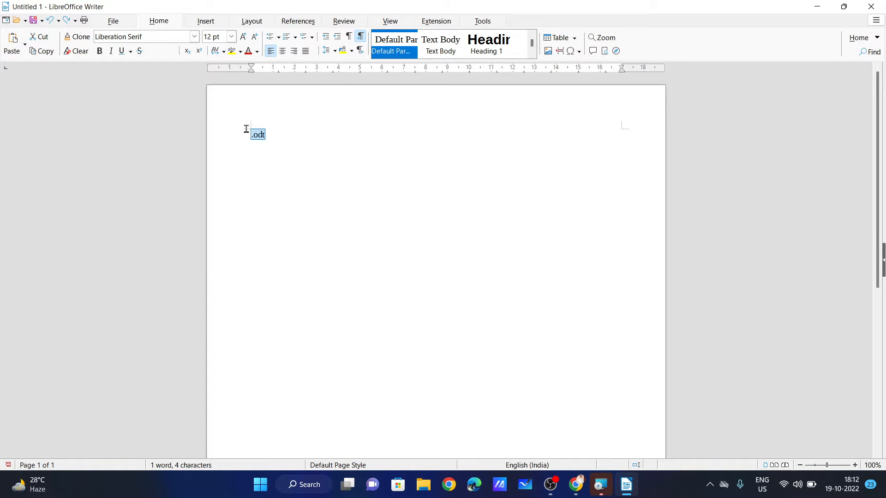
{"action": "key", "text": "Delete"}
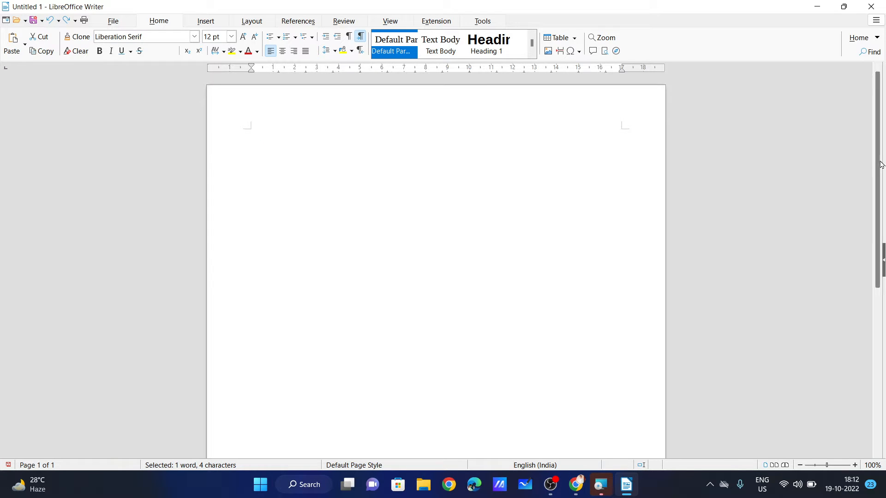
{"action": "left_click_drag", "start_coordinate": [882, 174], "coordinate": [862, 317]}
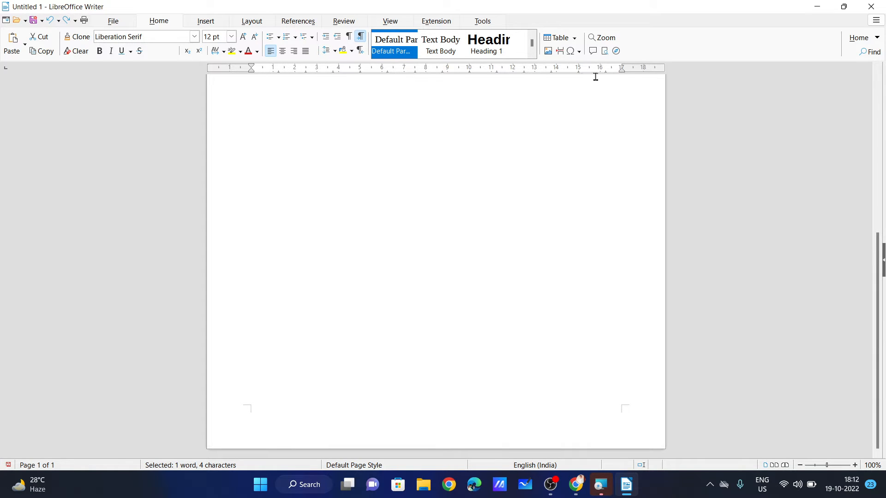
{"action": "scroll", "coordinate": [518, 160], "scroll_direction": "up", "scroll_amount": 1}
{"action": "scroll", "coordinate": [518, 160], "scroll_direction": "up", "scroll_amount": 5}
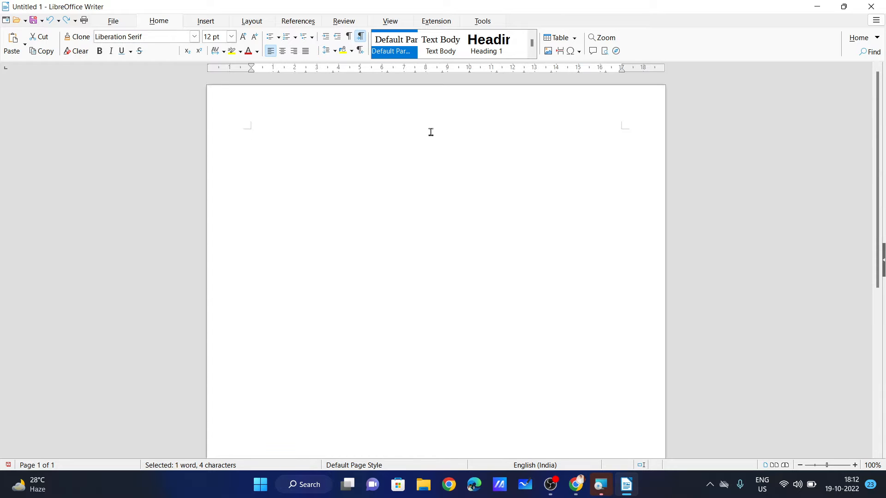
{"action": "scroll", "coordinate": [378, 137], "scroll_direction": "up", "scroll_amount": 2, "text": "ctrl"}
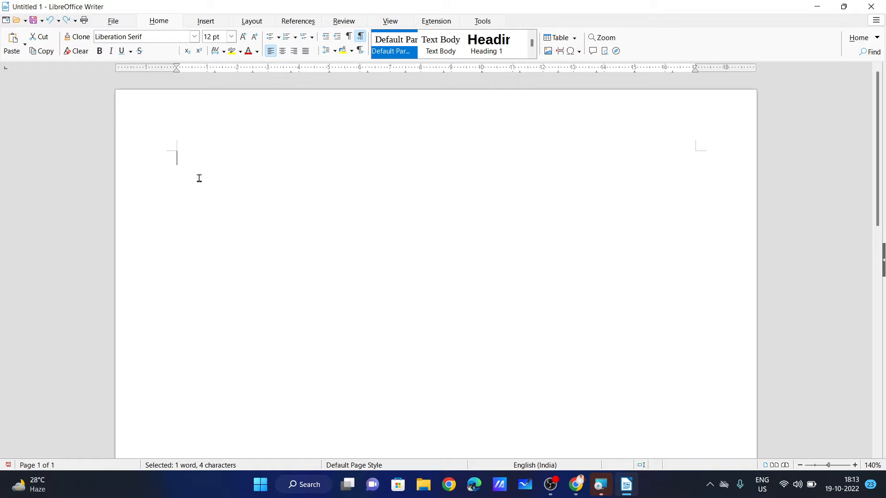
Generate dummy text with dt + F3, then select all and delete it.
{"action": "type", "text": "dt"}
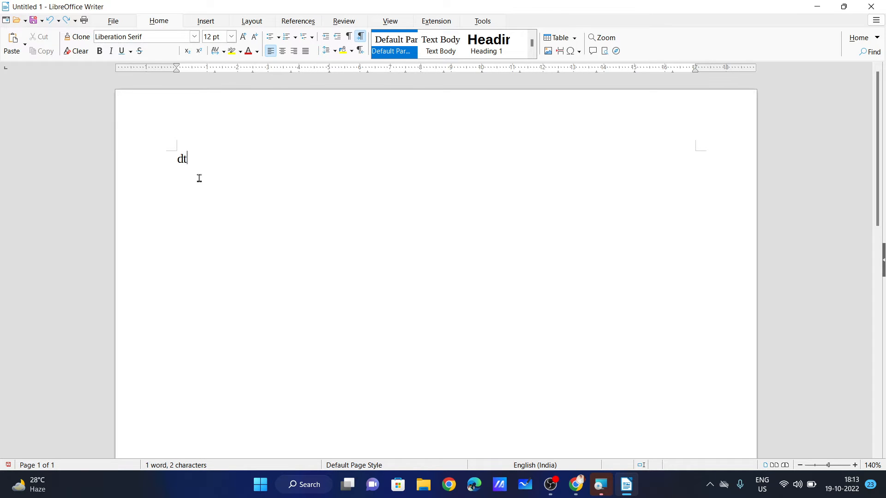
{"action": "key", "text": "F3"}
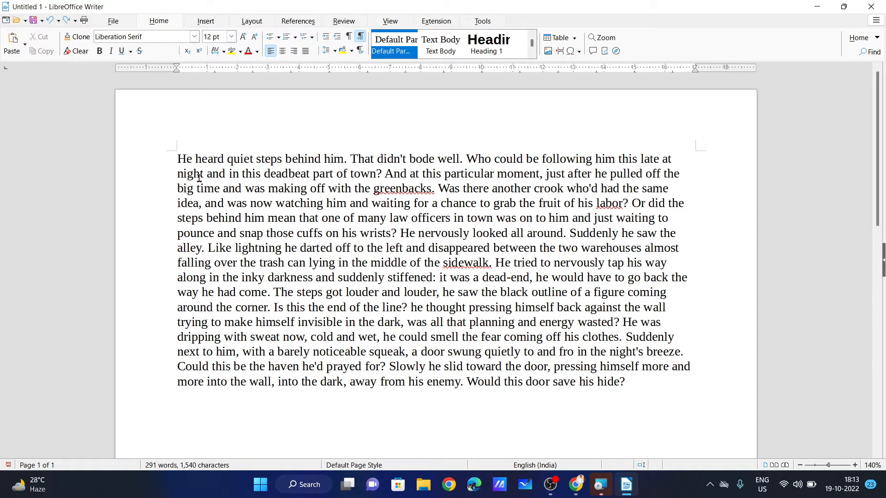
{"action": "left_click_drag", "start_coordinate": [638, 391], "coordinate": [166, 155]}
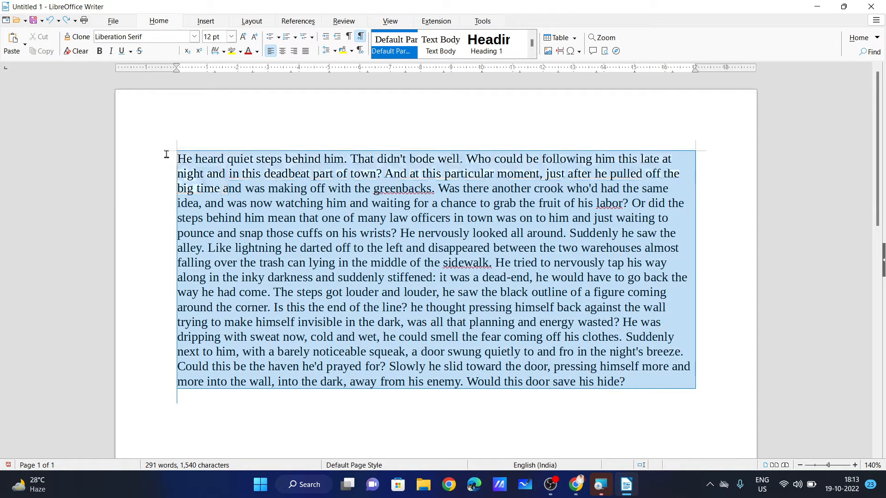
{"action": "left_click", "coordinate": [238, 218]}
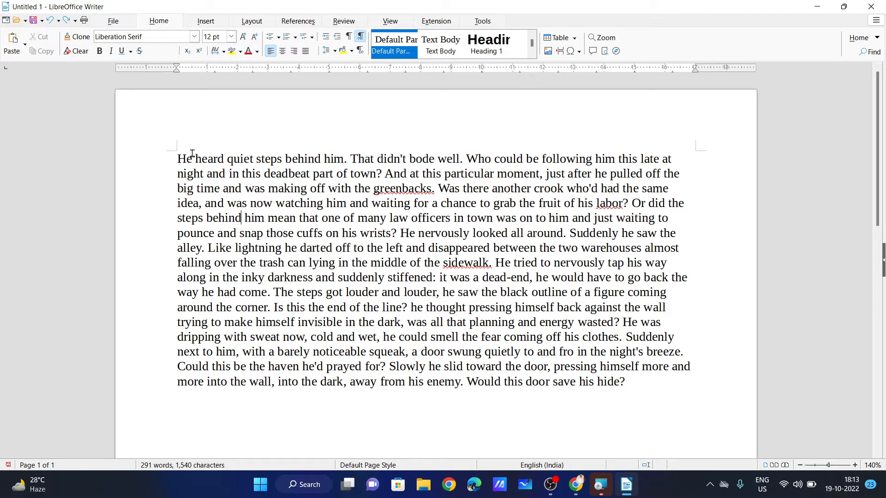
{"action": "key", "text": "ctrl+a"}
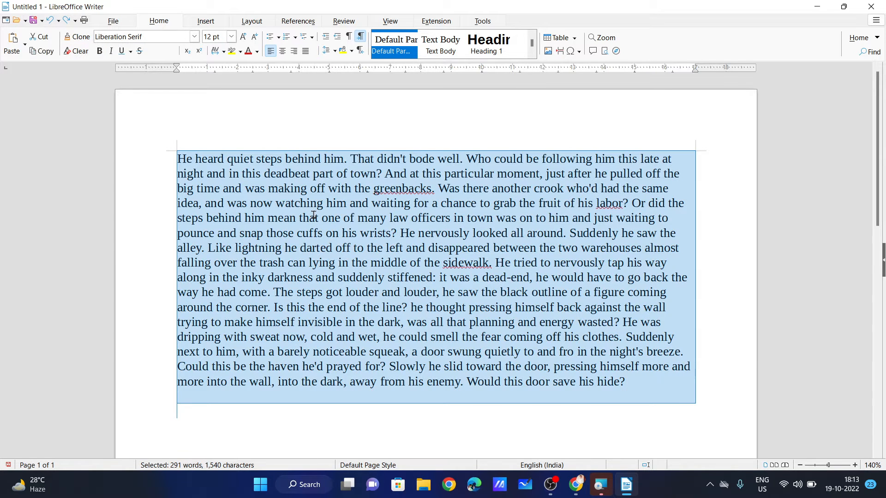
{"action": "key", "text": "Delete"}
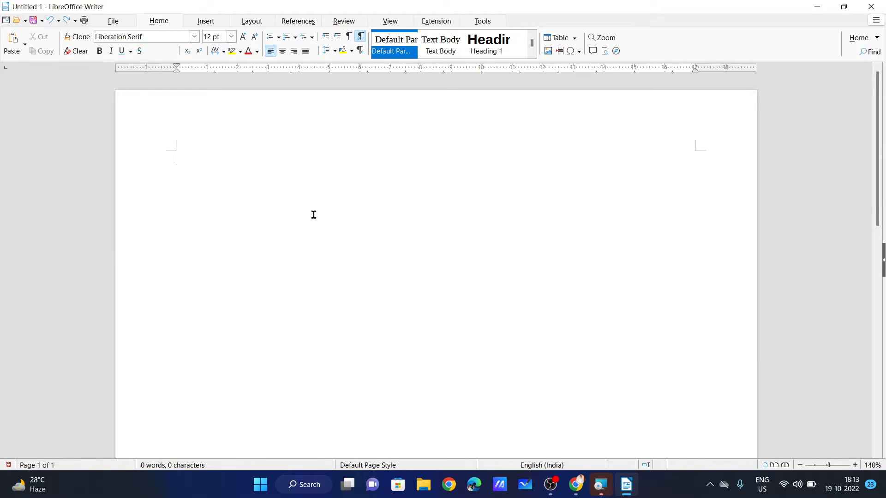
Try typing rand, clear it, and regenerate the dummy paragraph with dt + F3.
{"action": "type", "text": "d"}
{"action": "key", "text": "BackSpace"}
{"action": "key", "text": "BackSpace"}
{"action": "type", "text": "rand("}
{"action": "key", "text": "ctrl+a"}
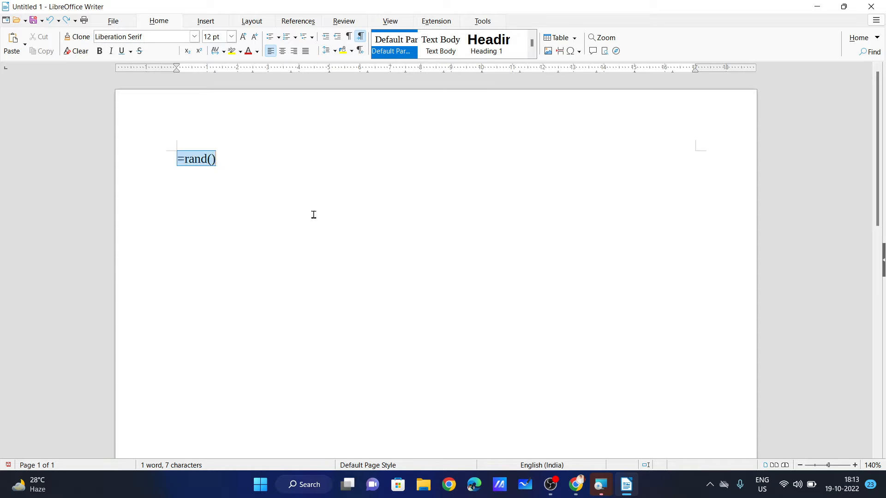
{"action": "key", "text": "BackSpace"}
{"action": "type", "text": "dt"}
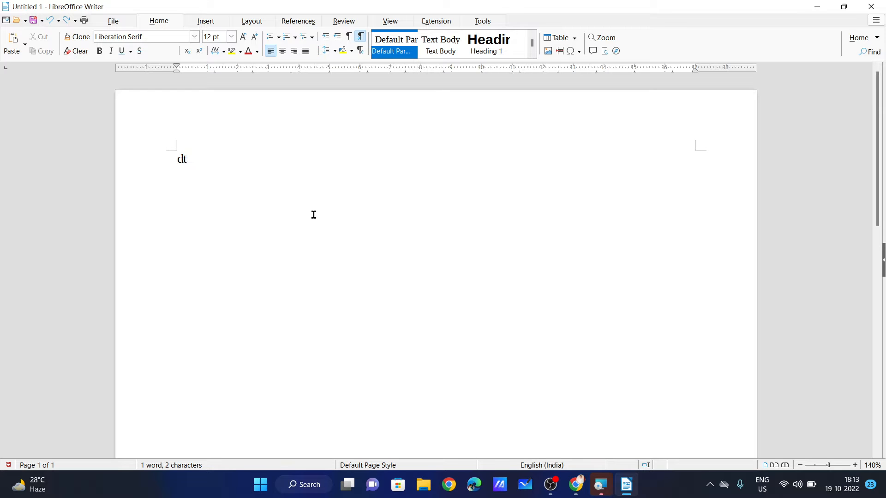
{"action": "key", "text": "F3"}
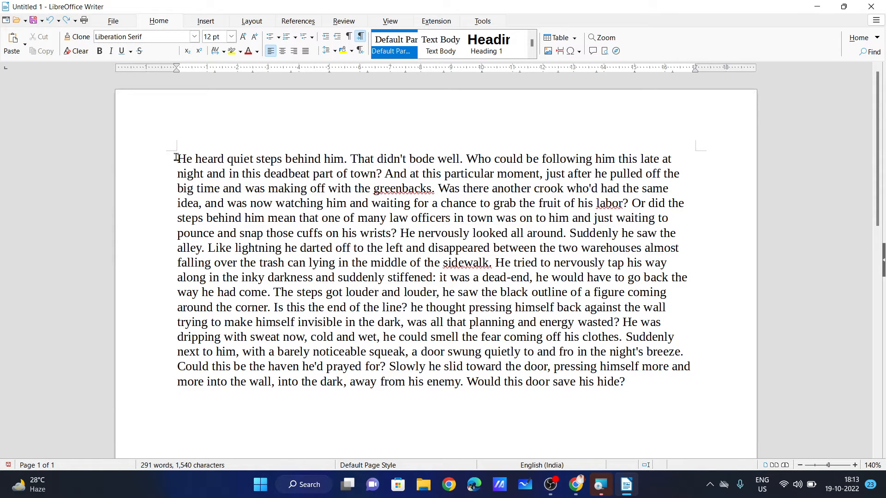
Insert an empty line above the paragraph, before the word 'He'.
{"action": "left_click_drag", "start_coordinate": [177, 157], "coordinate": [212, 173]}
{"action": "key", "text": "ctrl+a"}
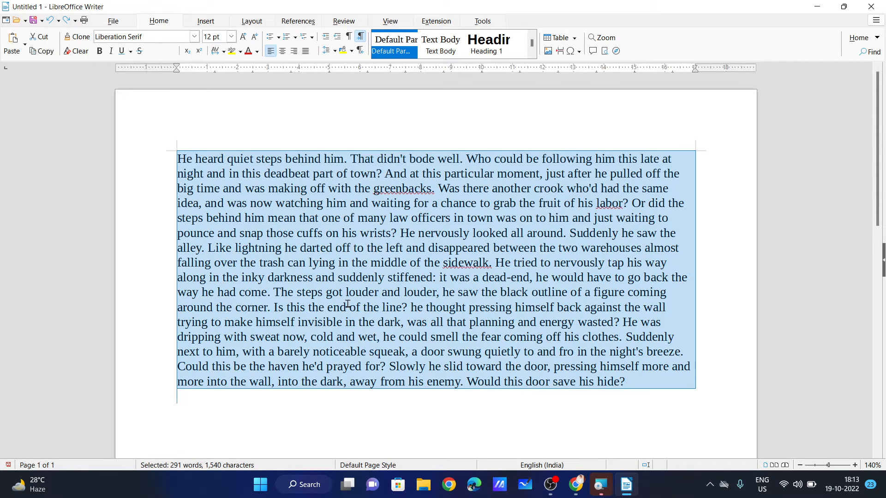
{"action": "left_click", "coordinate": [351, 304]}
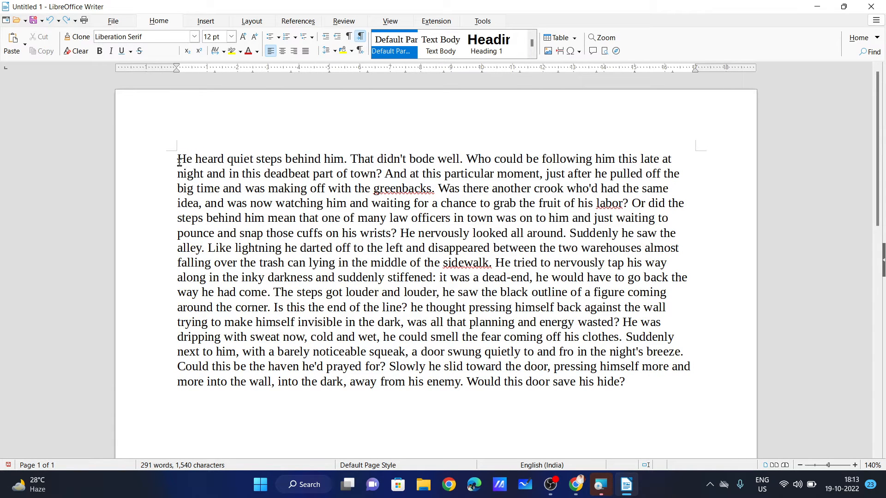
{"action": "left_click", "coordinate": [179, 163]}
{"action": "key", "text": "Return"}
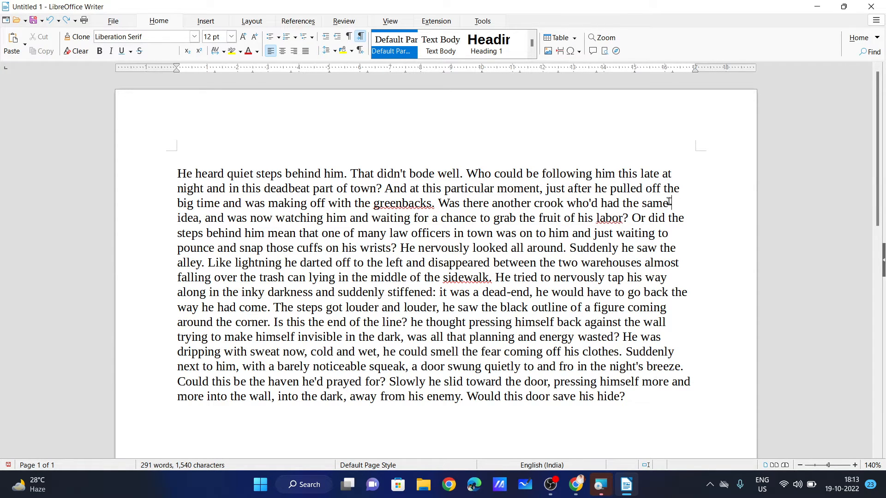
Paste a copy of the opening three lines after the last paragraph.
{"action": "left_click_drag", "start_coordinate": [668, 203], "coordinate": [169, 171]}
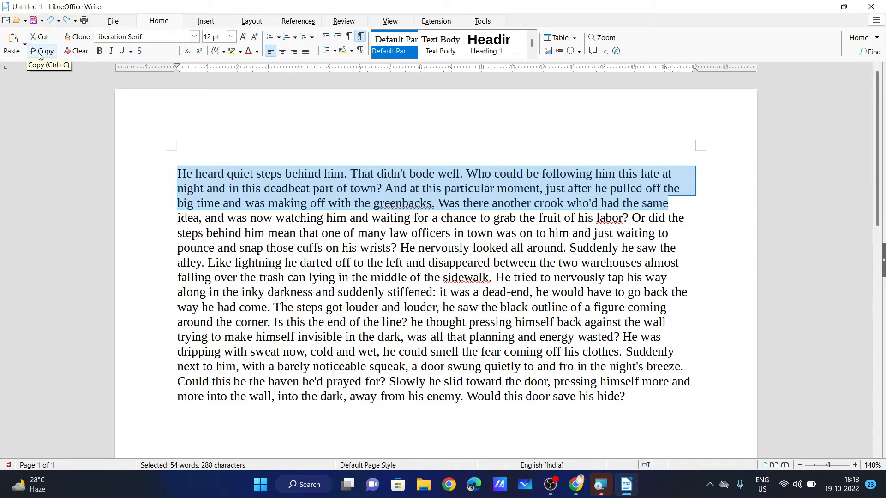
{"action": "left_click", "coordinate": [40, 52]}
{"action": "scroll", "coordinate": [131, 184], "scroll_direction": "down", "scroll_amount": 3}
{"action": "left_click", "coordinate": [198, 313]}
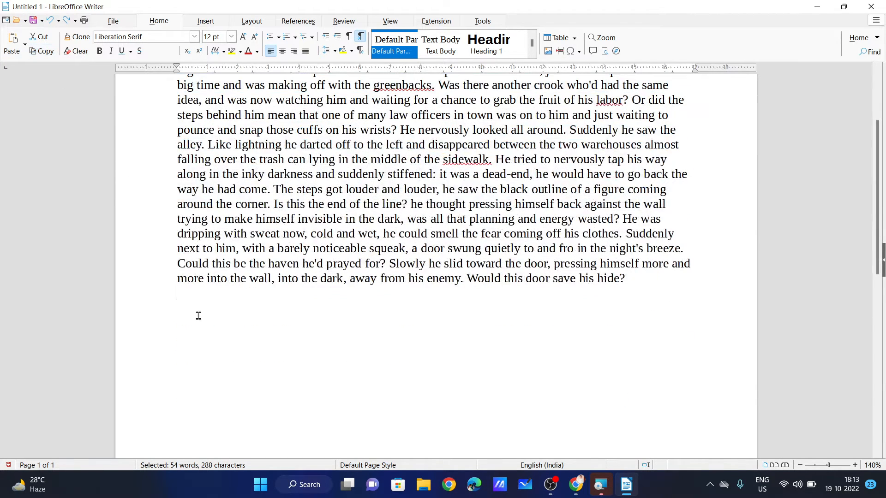
{"action": "left_click", "coordinate": [15, 40]}
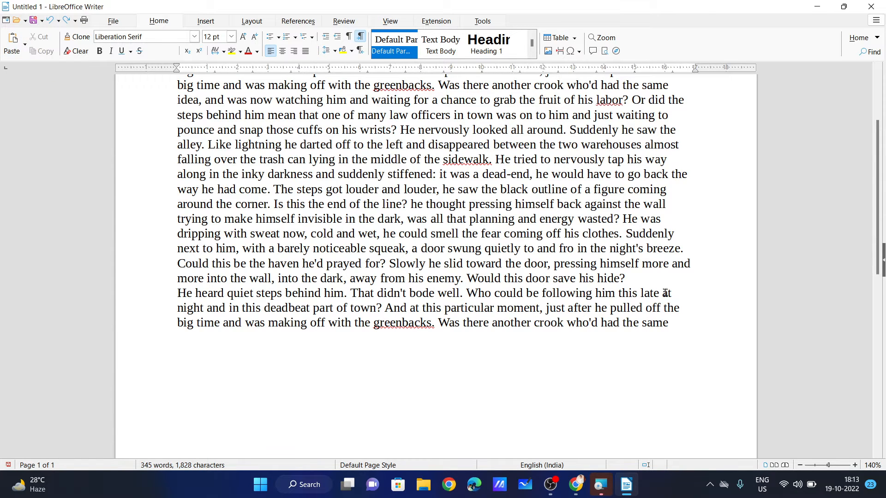
{"action": "scroll", "coordinate": [665, 290], "scroll_direction": "up", "scroll_amount": 3}
{"action": "scroll", "coordinate": [372, 229], "scroll_direction": "down", "scroll_amount": 1}
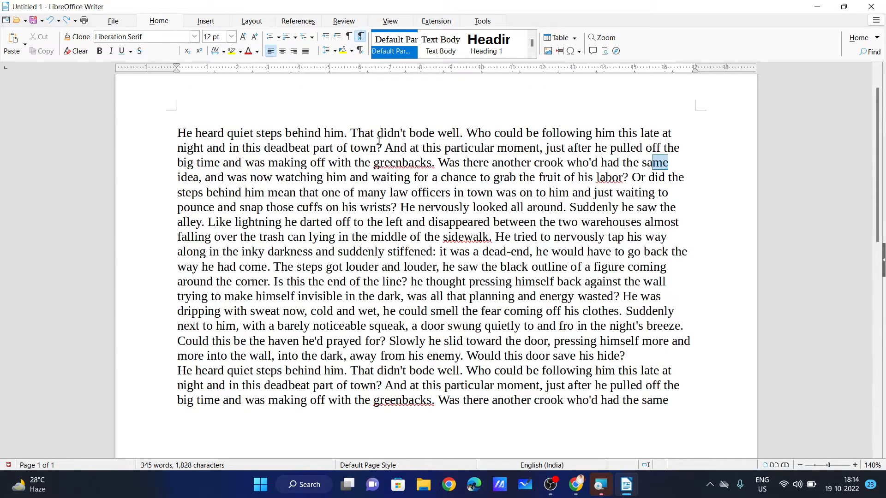
Paste the story's first three lines at the end a second time.
{"action": "left_click_drag", "start_coordinate": [668, 163], "coordinate": [178, 133]}
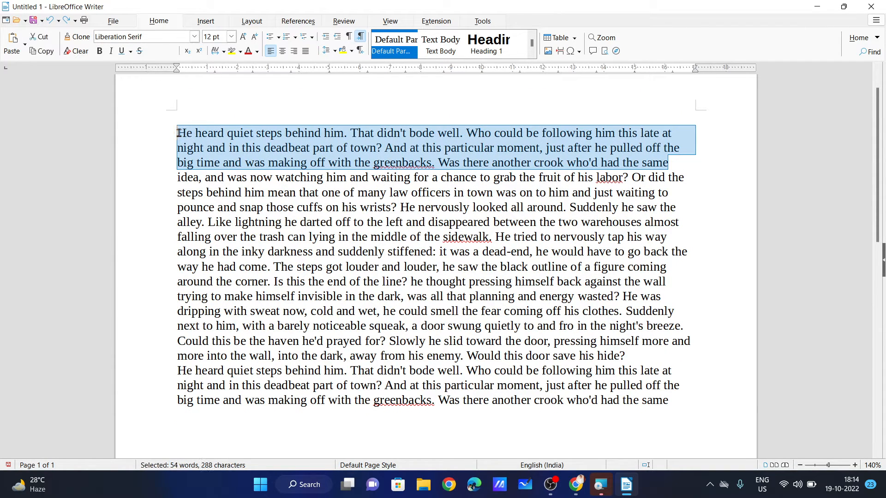
{"action": "scroll", "coordinate": [208, 177], "scroll_direction": "down", "scroll_amount": 2}
{"action": "left_click", "coordinate": [185, 344]}
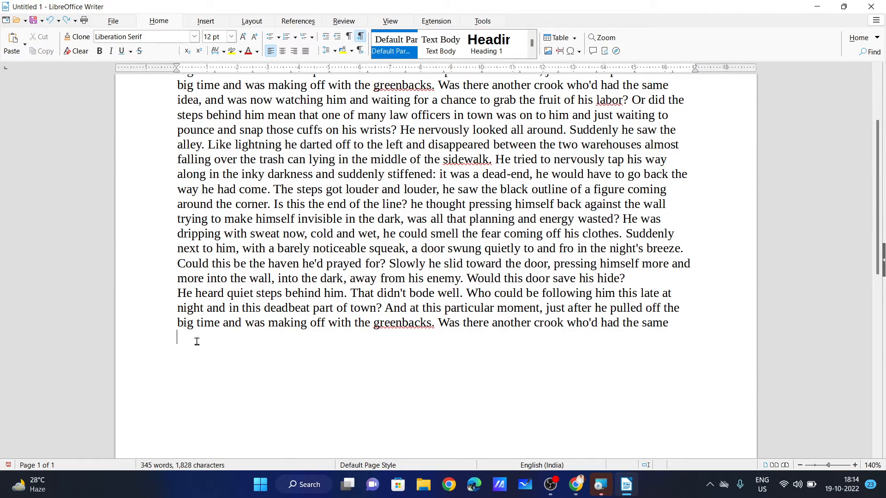
{"action": "key", "text": "ctrl+v"}
{"action": "scroll", "coordinate": [189, 209], "scroll_direction": "up", "scroll_amount": 3}
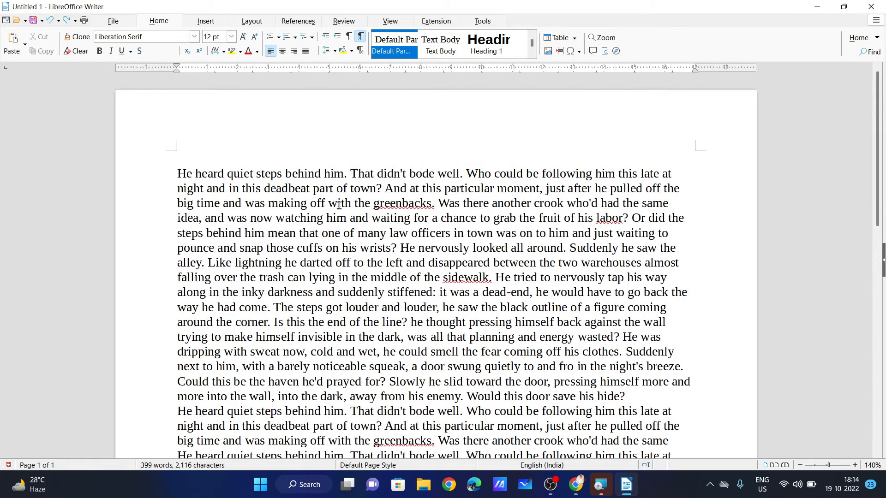
{"action": "scroll", "coordinate": [339, 205], "scroll_direction": "down", "scroll_amount": 3}
Move the 'Like lightning … tap his way' passage to the end of the document.
{"action": "left_click_drag", "start_coordinate": [210, 185], "coordinate": [674, 207]}
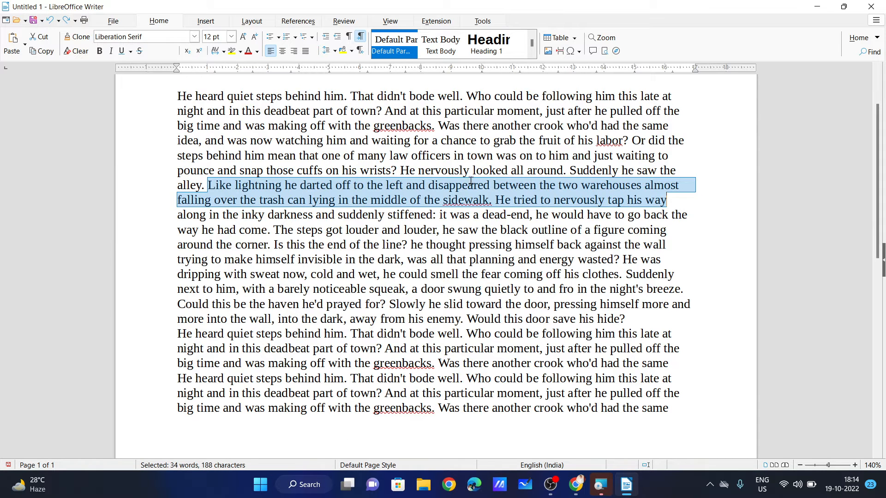
{"action": "left_click", "coordinate": [39, 36]}
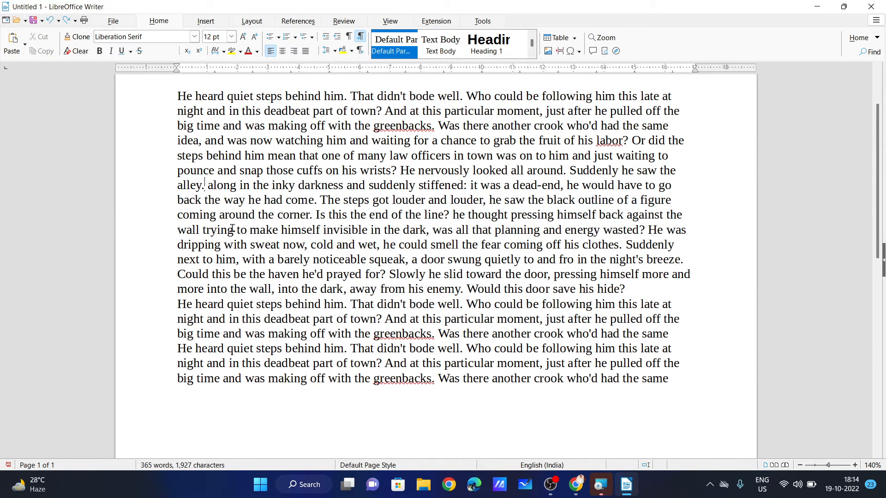
{"action": "scroll", "coordinate": [235, 258], "scroll_direction": "down", "scroll_amount": 3}
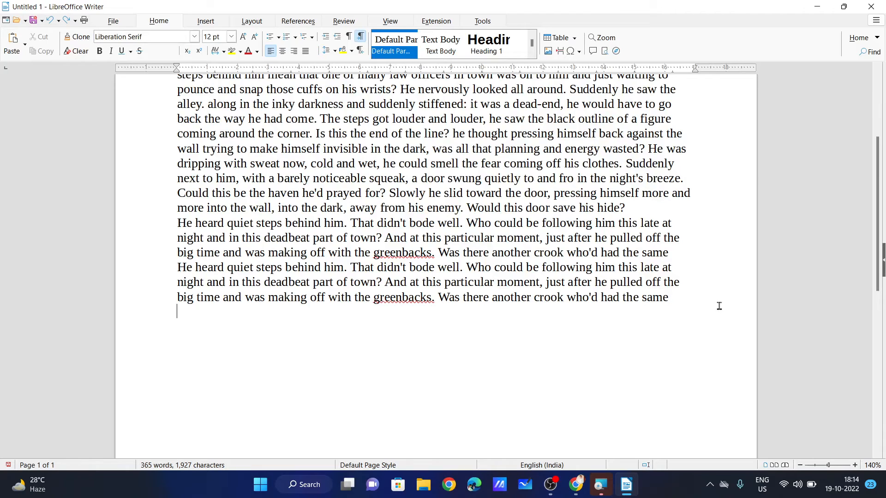
{"action": "left_click", "coordinate": [18, 42]}
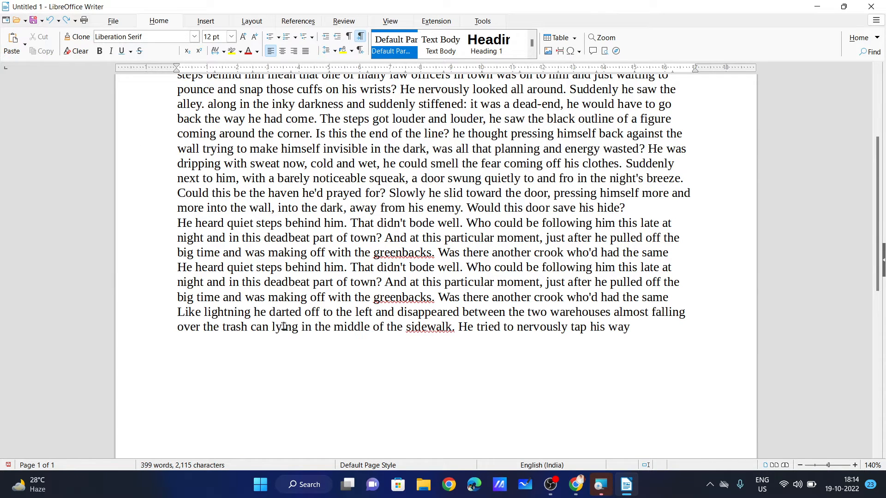
{"action": "scroll", "coordinate": [529, 341], "scroll_direction": "up", "scroll_amount": 4}
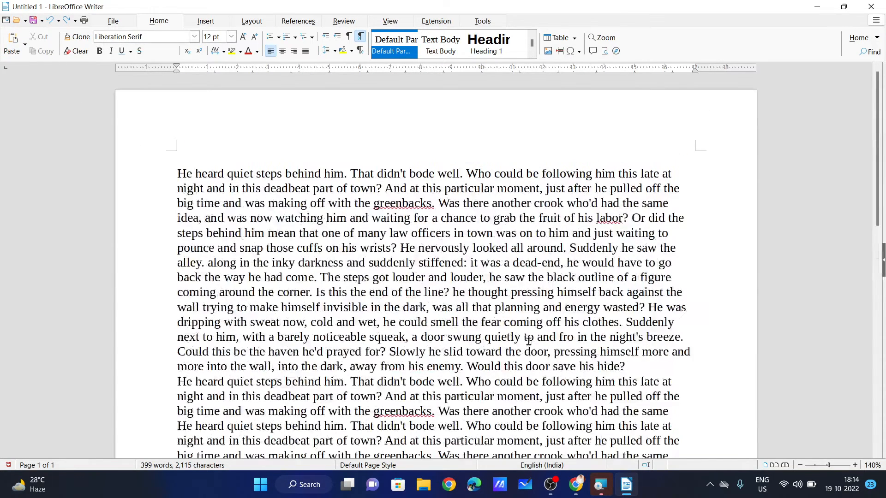
Resize the first four lines, 'He heard' through 'Or did the', to 44 pt, then 18 pt.
{"action": "left_click_drag", "start_coordinate": [177, 172], "coordinate": [687, 222]}
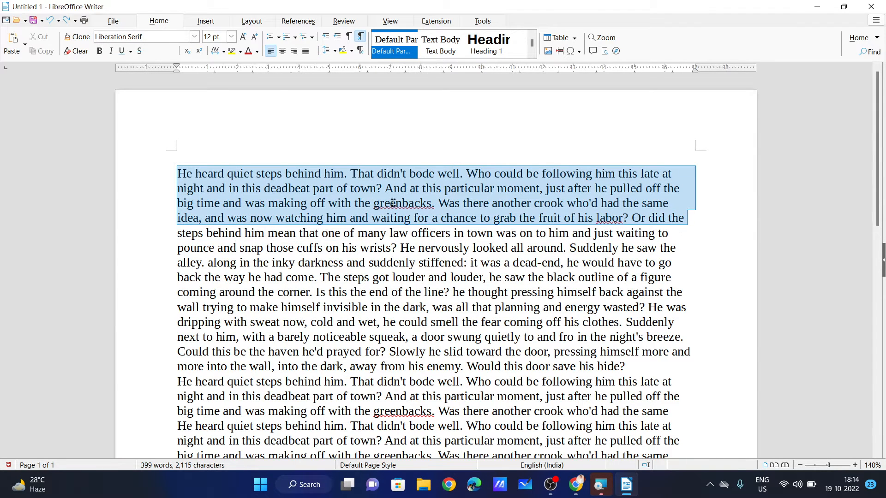
{"action": "left_click", "coordinate": [232, 37]}
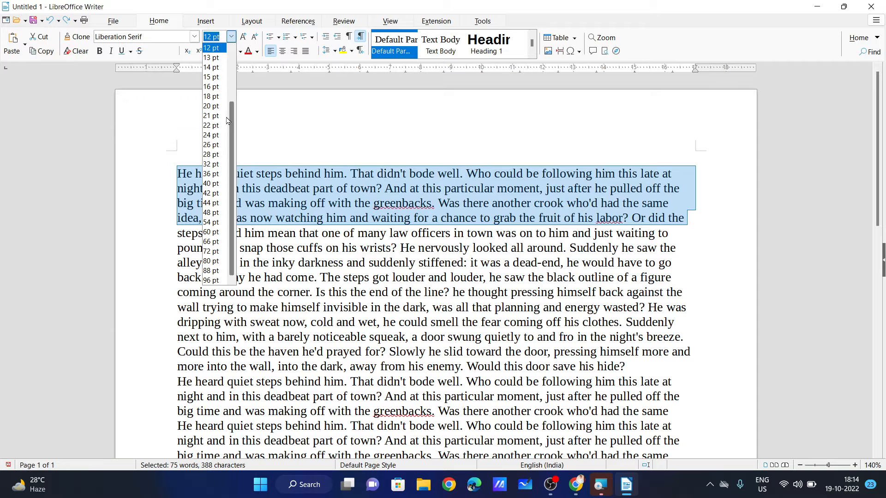
{"action": "left_click", "coordinate": [211, 203]}
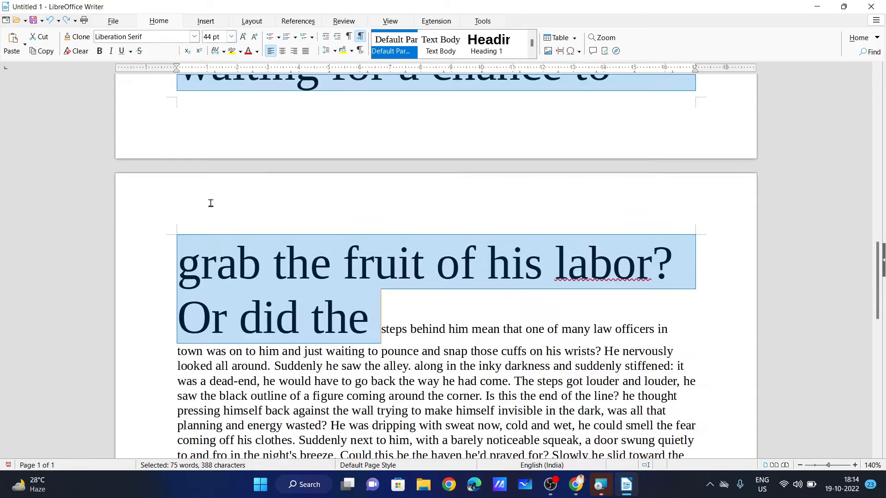
{"action": "left_click", "coordinate": [231, 37]}
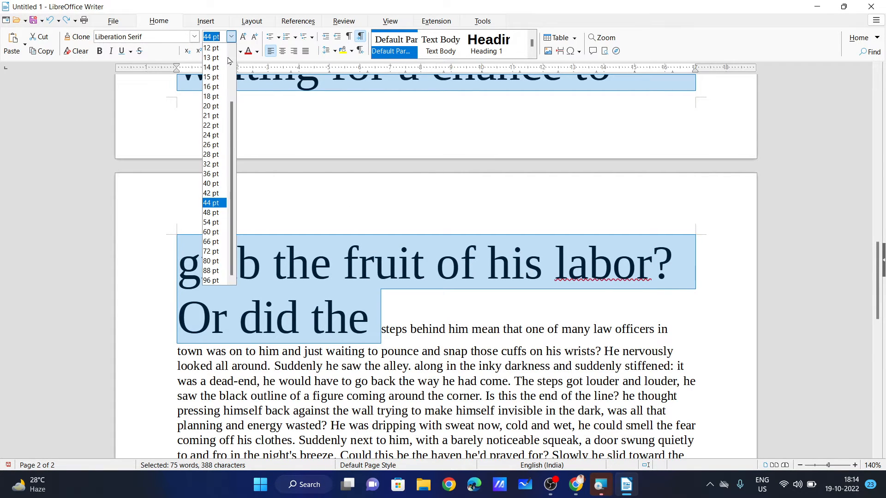
{"action": "left_click", "coordinate": [217, 102]}
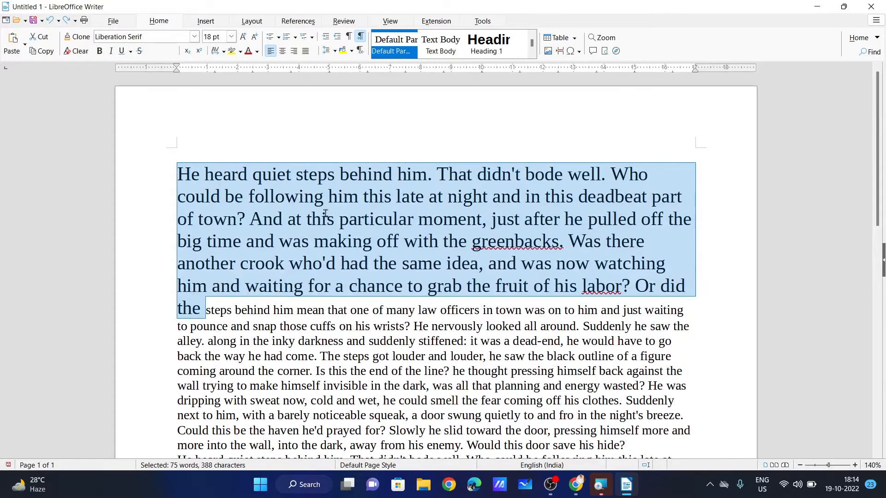
{"action": "left_click", "coordinate": [364, 239]}
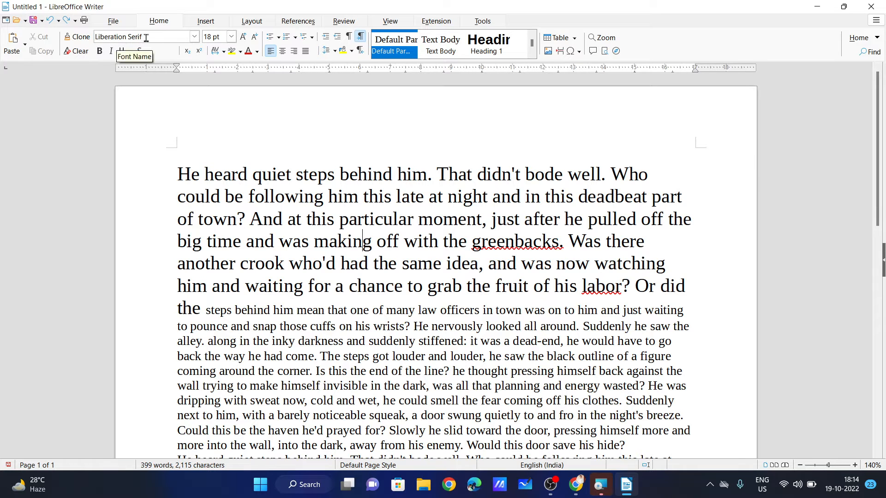
{"action": "left_click_drag", "start_coordinate": [201, 308], "coordinate": [252, 53]}
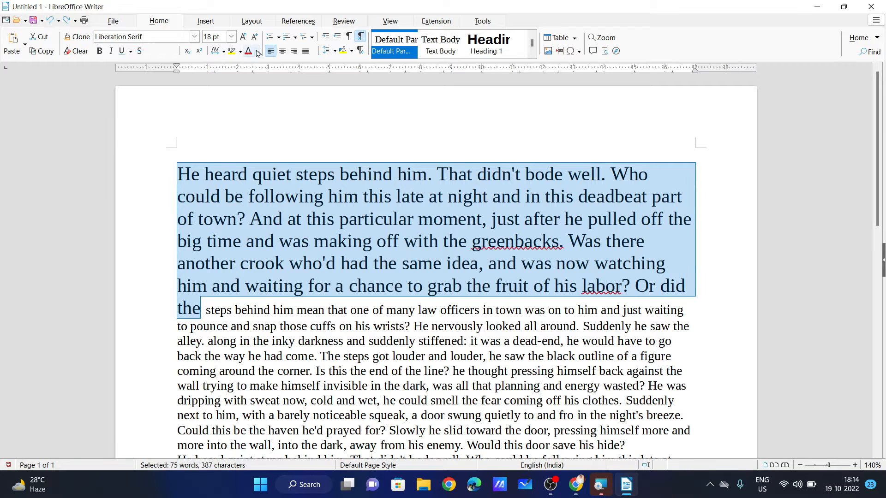
Colour the opening passage Dark Brick 1 after trying dark green, and make it bold.
{"action": "left_click", "coordinate": [257, 52]}
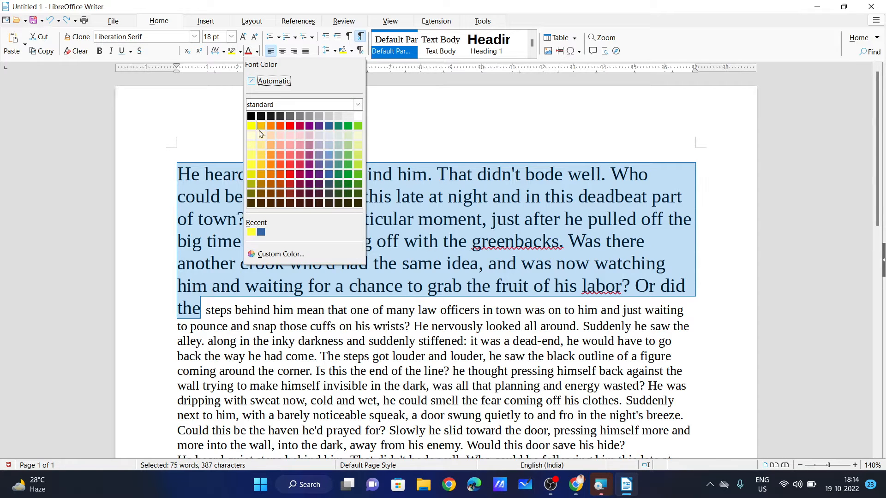
{"action": "left_click", "coordinate": [349, 185]}
{"action": "left_click", "coordinate": [242, 288]}
{"action": "left_click_drag", "start_coordinate": [202, 309], "coordinate": [175, 180]}
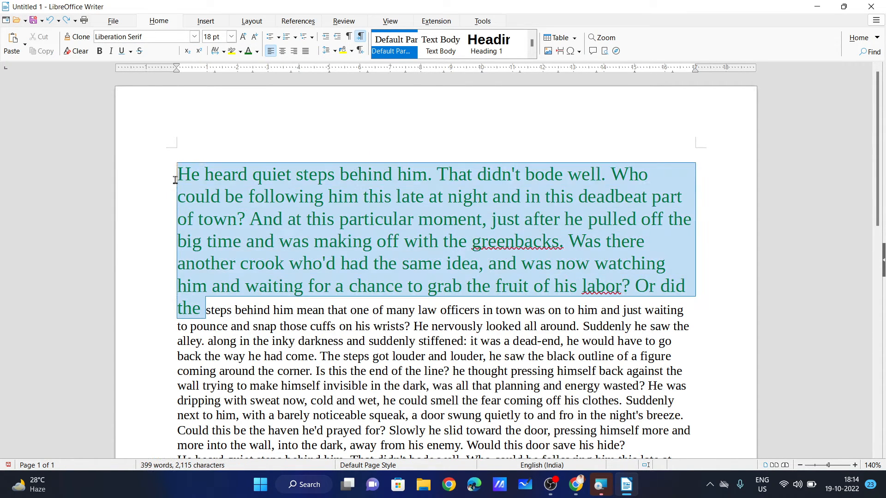
{"action": "left_click", "coordinate": [257, 52]}
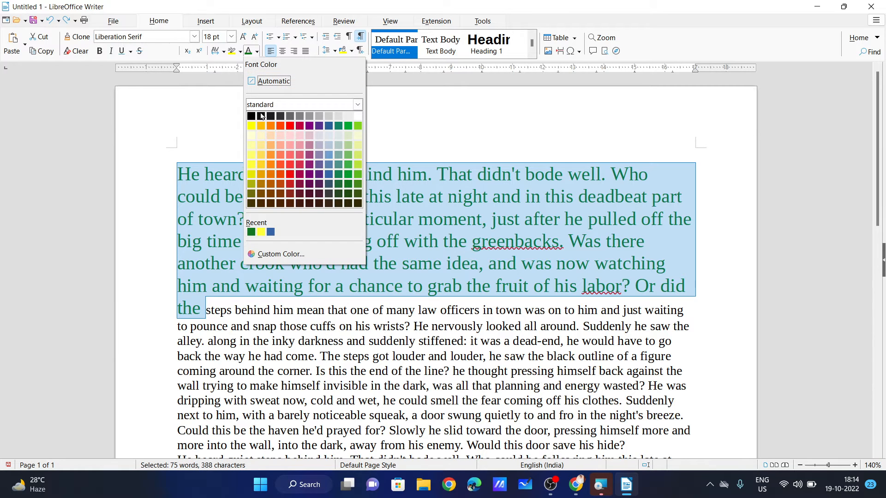
{"action": "left_click", "coordinate": [270, 163]}
{"action": "left_click", "coordinate": [356, 239]}
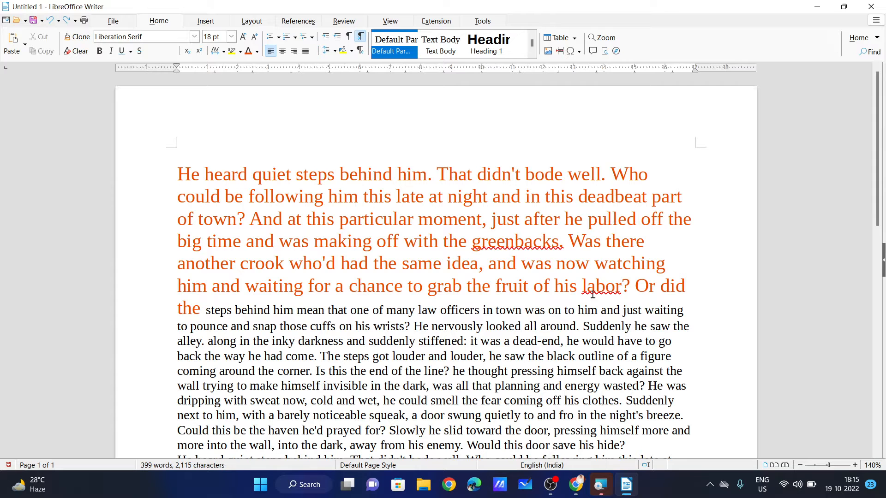
{"action": "left_click_drag", "start_coordinate": [202, 308], "coordinate": [173, 171]}
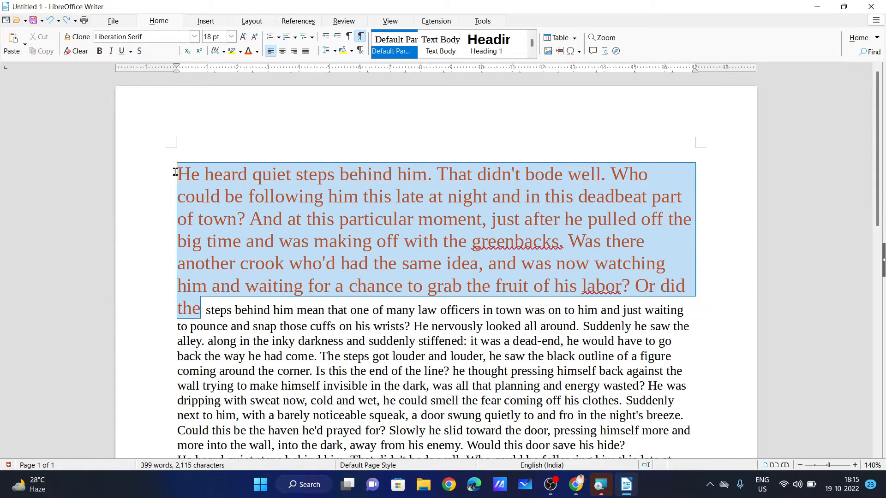
{"action": "left_click", "coordinate": [99, 52]}
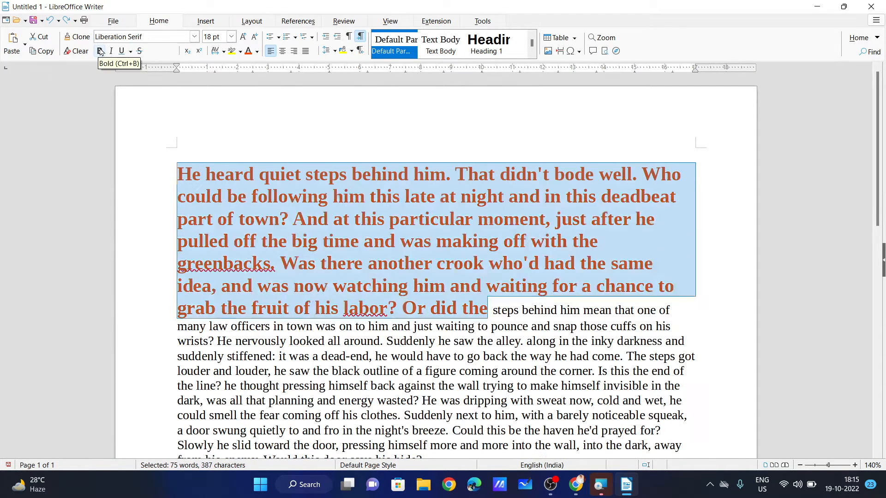
Remove bold from the red opening passage.
{"action": "left_click", "coordinate": [100, 51]}
{"action": "left_click", "coordinate": [100, 51]}
{"action": "left_click", "coordinate": [100, 51]}
{"action": "left_click", "coordinate": [204, 175]}
Toggle italic on and off on the passage's first line, leaving it upright.
{"action": "left_click_drag", "start_coordinate": [180, 175], "coordinate": [651, 177]}
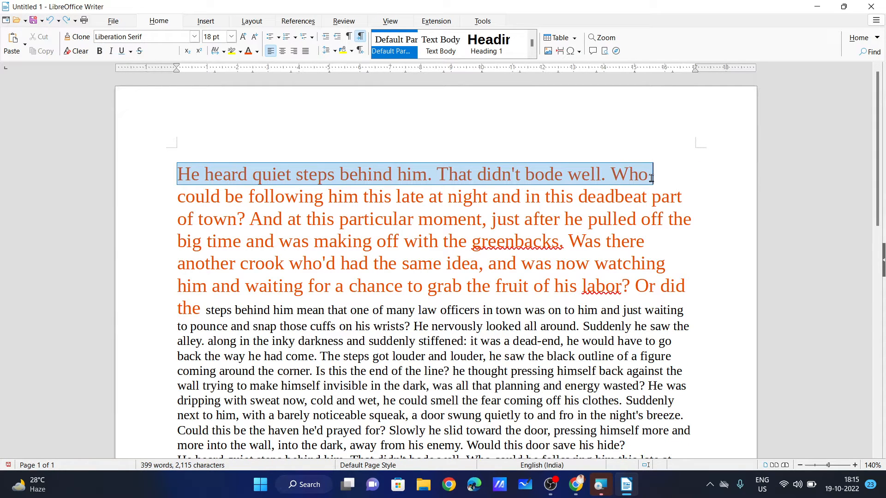
{"action": "left_click", "coordinate": [110, 51]}
{"action": "left_click", "coordinate": [110, 51]}
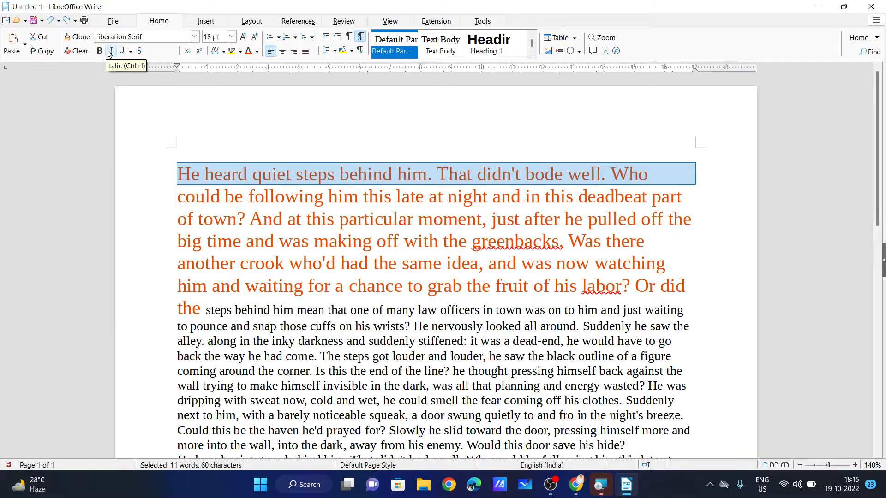
{"action": "left_click", "coordinate": [110, 51]}
{"action": "left_click", "coordinate": [111, 51]}
{"action": "left_click", "coordinate": [110, 51]}
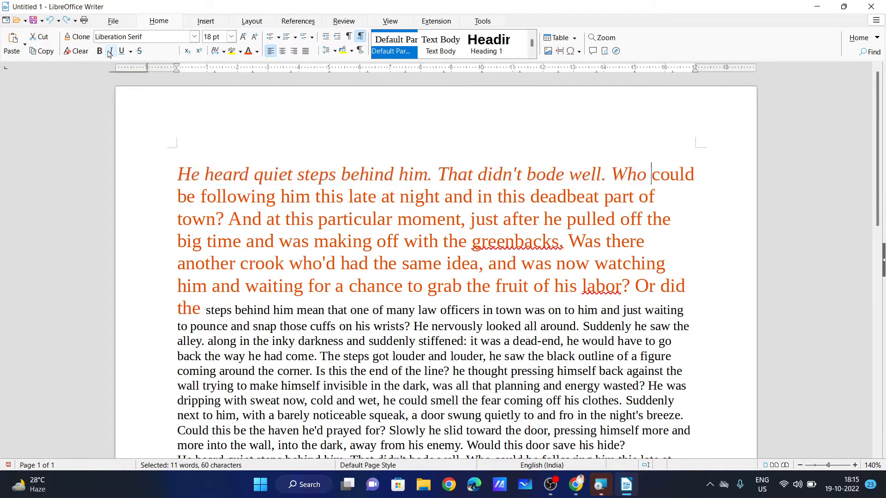
{"action": "left_click", "coordinate": [111, 51]}
{"action": "left_click", "coordinate": [273, 228]}
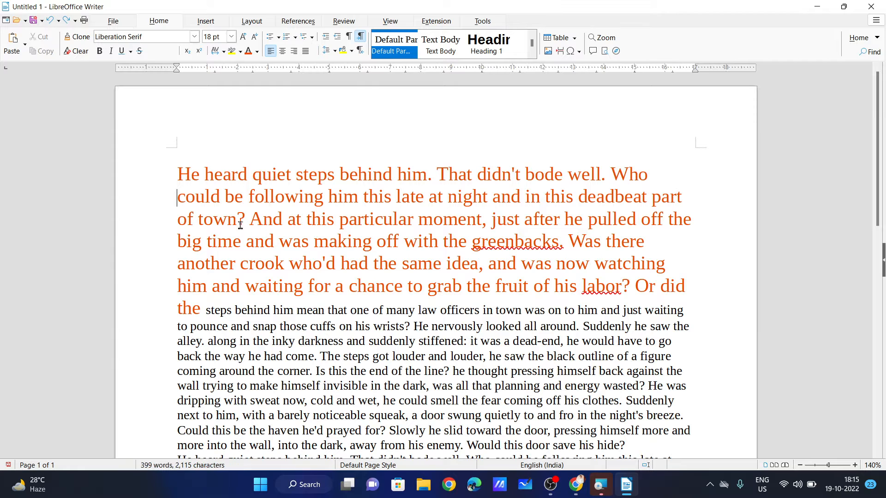
Briefly underline 'And at this particular', then remove the underline.
{"action": "left_click_drag", "start_coordinate": [249, 220], "coordinate": [414, 220]}
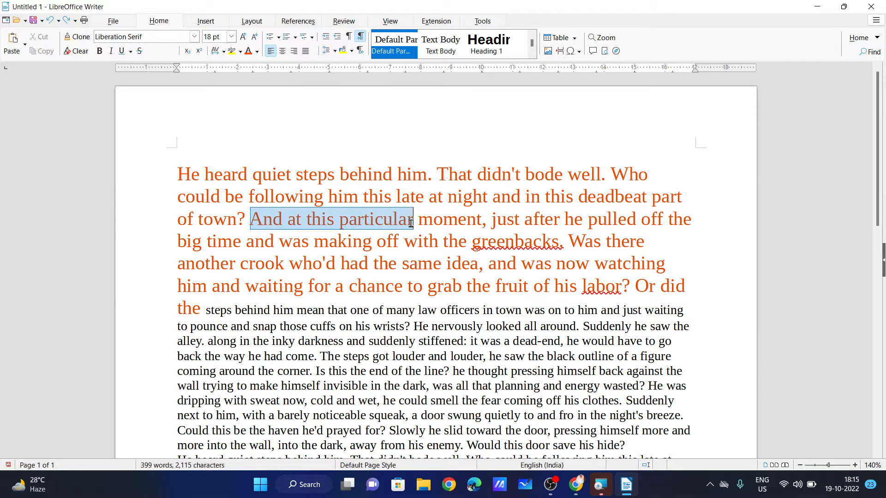
{"action": "left_click", "coordinate": [121, 51]}
{"action": "left_click", "coordinate": [122, 51]}
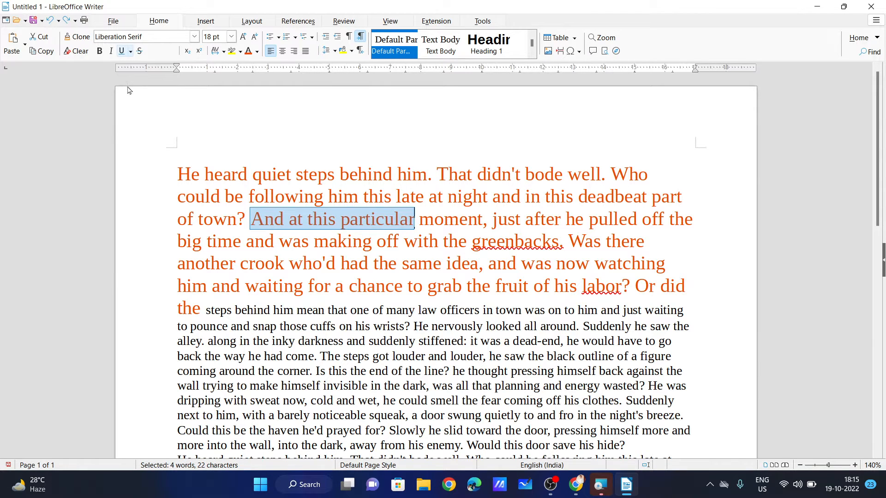
Underline 'time and was making off', trying a thick underline and then Ctrl+D.
{"action": "left_click", "coordinate": [208, 241]}
{"action": "left_click_drag", "start_coordinate": [208, 242], "coordinate": [399, 245]}
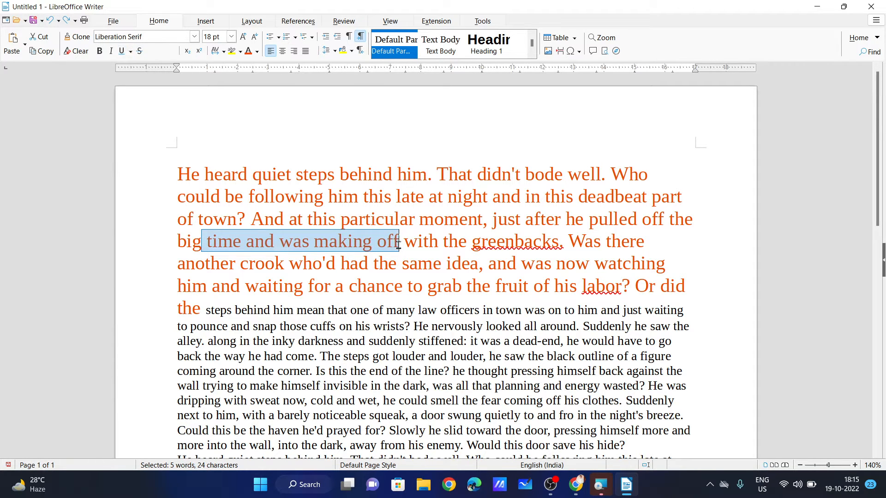
{"action": "left_click", "coordinate": [132, 51]}
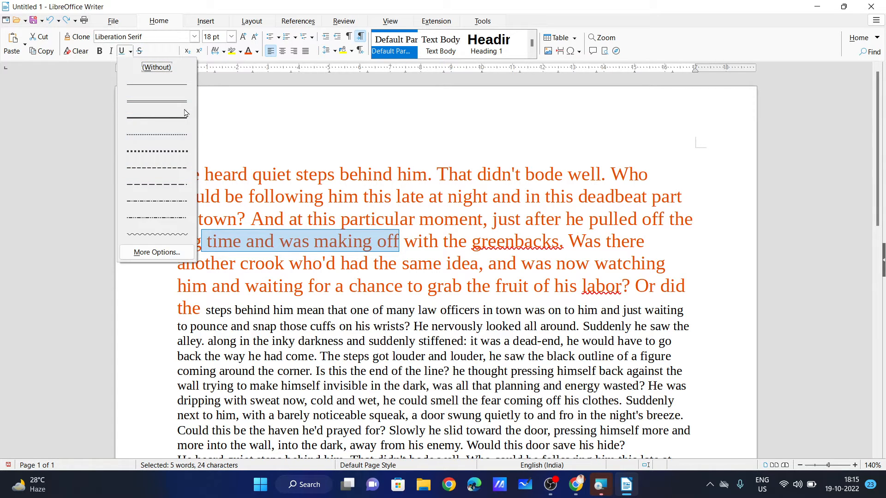
{"action": "left_click", "coordinate": [171, 118]}
{"action": "left_click", "coordinate": [261, 283]}
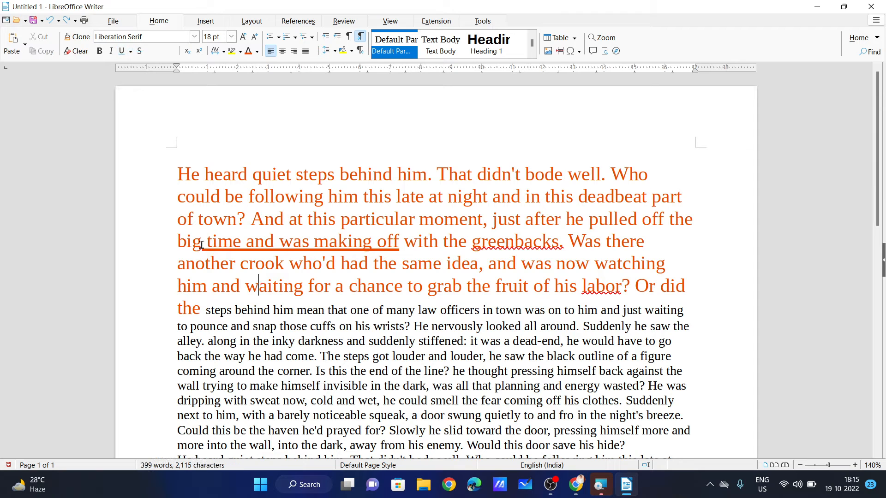
{"action": "mouse_move", "coordinate": [202, 241]}
{"action": "left_mouse_down"}
{"action": "mouse_move", "coordinate": [397, 245]}
{"action": "mouse_move", "coordinate": [408, 254]}
{"action": "mouse_move", "coordinate": [211, 244]}
{"action": "left_mouse_up"}
{"action": "left_click", "coordinate": [405, 251]}
{"action": "key", "text": "ctrl+d"}
{"action": "key", "text": "ctrl+d"}
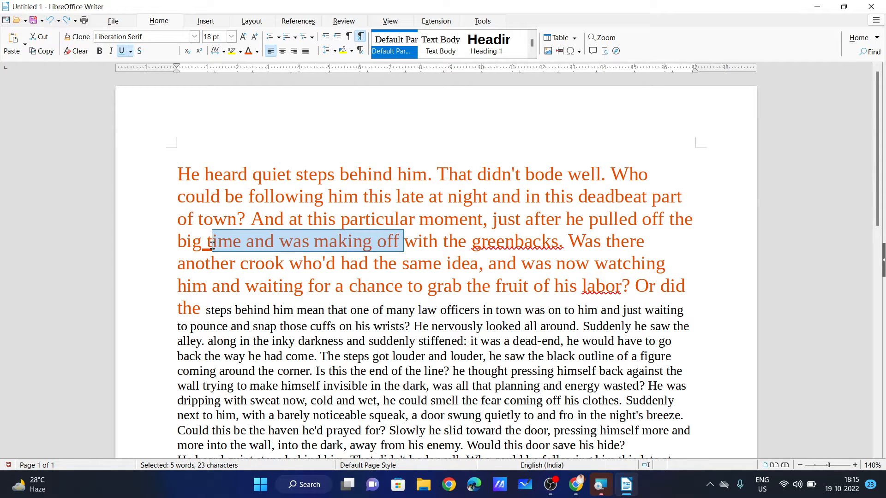
{"action": "left_click", "coordinate": [262, 273]}
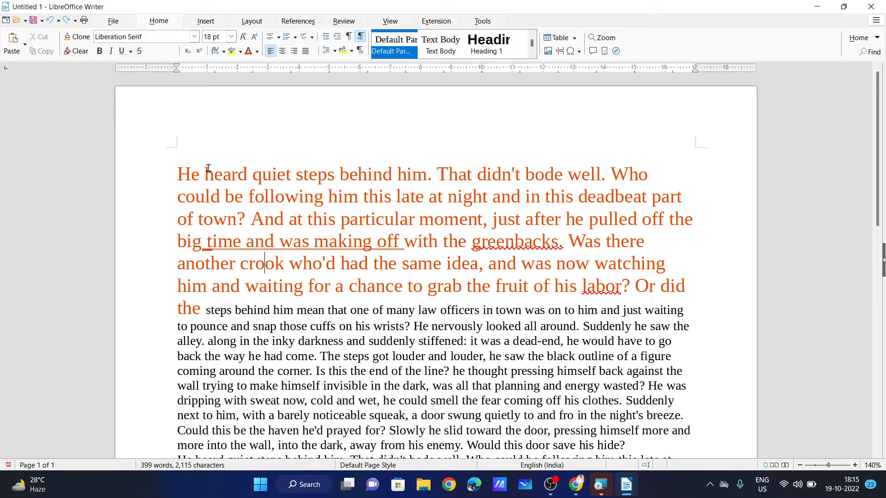
Add a closing line after 'way' reading MRP- with tab-separated prices 598/- and 399/-.
{"action": "scroll", "coordinate": [369, 273], "scroll_direction": "down", "scroll_amount": 8}
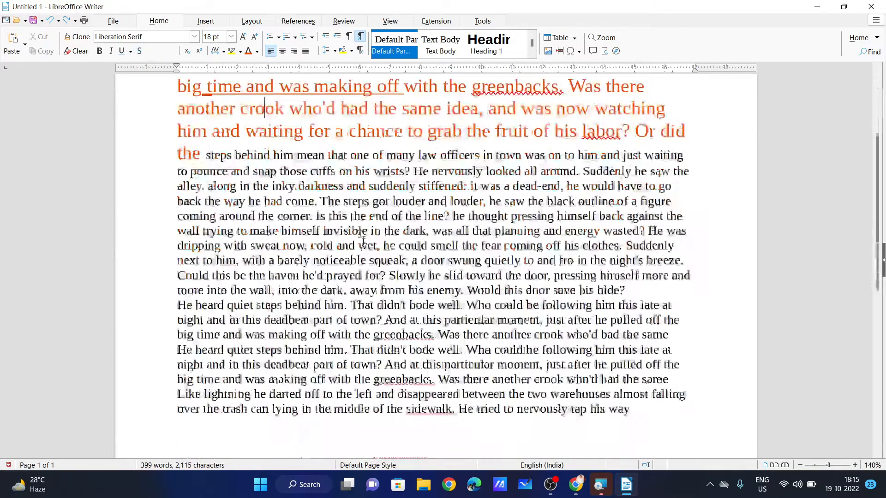
{"action": "left_click", "coordinate": [329, 280]}
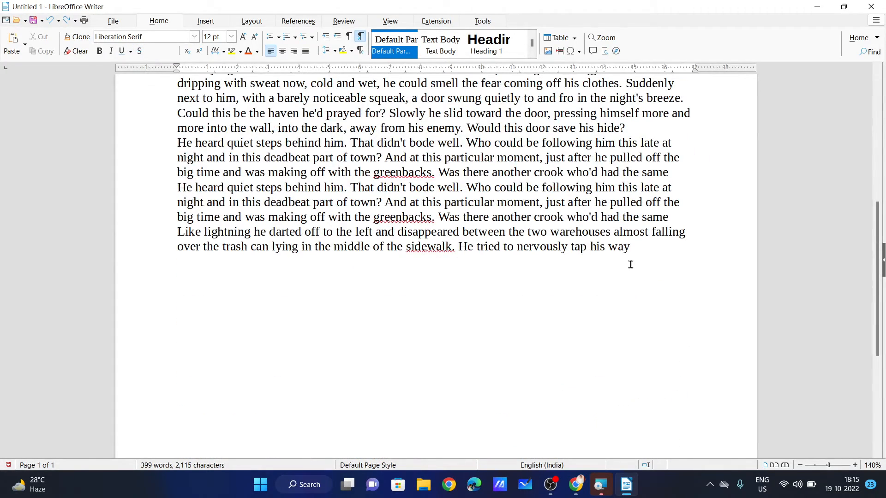
{"action": "key", "text": "Return"}
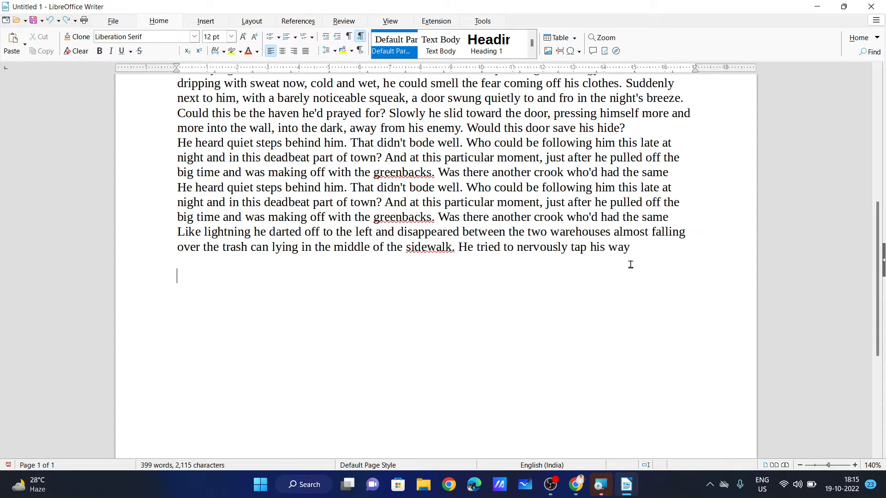
{"action": "type", "text": "MRP-    598/-              3"}
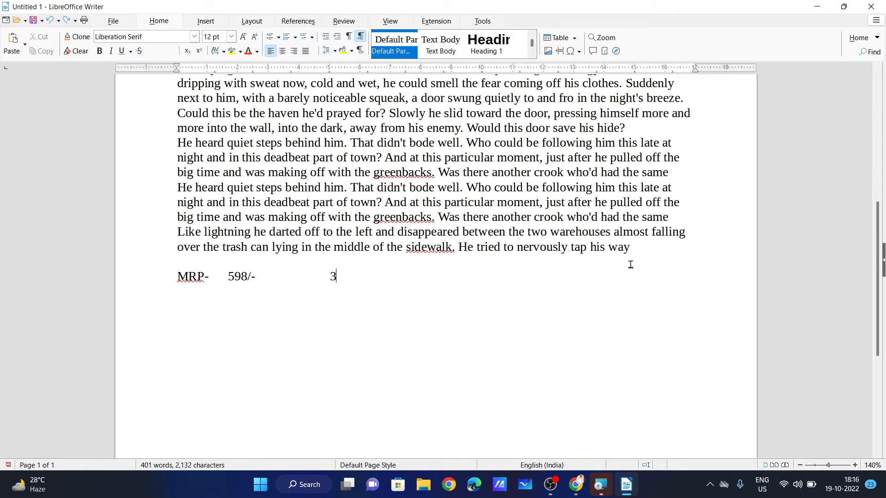
{"action": "type", "text": "99/-"}
Strike through the old price 598/- on the MRP line.
{"action": "left_click_drag", "start_coordinate": [228, 278], "coordinate": [257, 277]}
{"action": "left_click", "coordinate": [139, 51]}
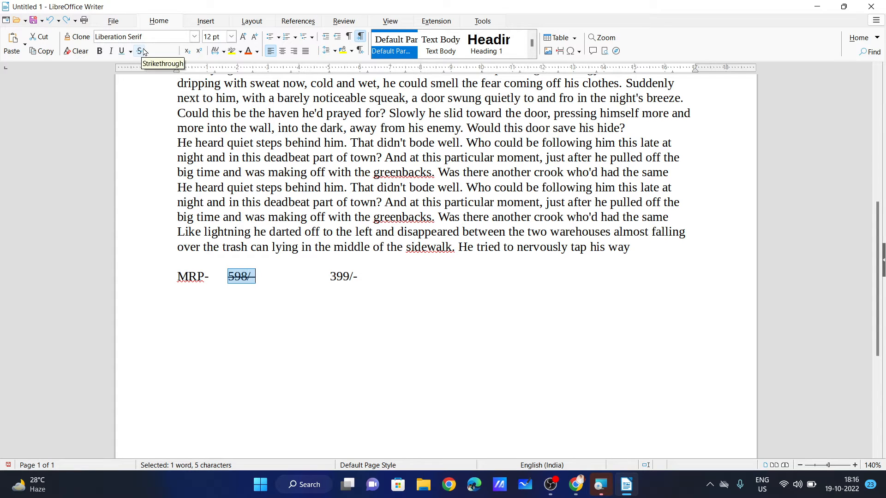
{"action": "left_click_drag", "start_coordinate": [263, 281], "coordinate": [226, 275]}
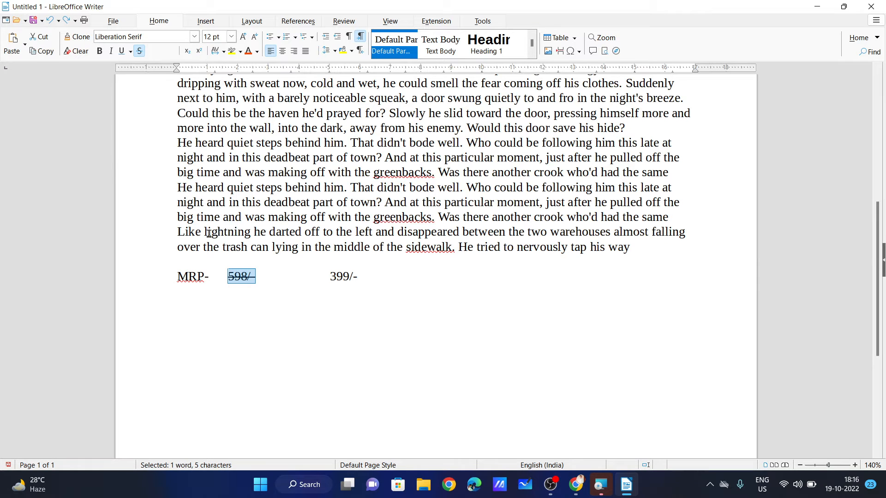
{"action": "left_click_drag", "start_coordinate": [207, 233], "coordinate": [251, 232]}
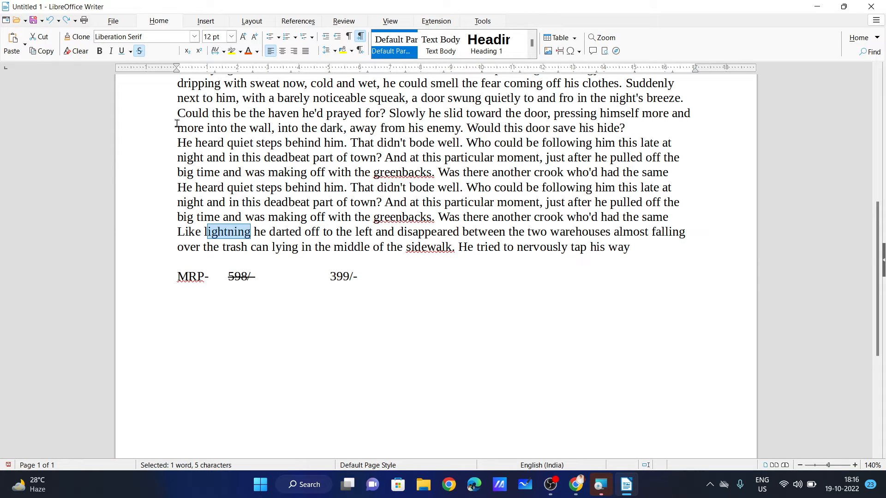
{"action": "left_click", "coordinate": [218, 251]}
{"action": "left_click_drag", "start_coordinate": [204, 232], "coordinate": [251, 233]}
{"action": "left_click", "coordinate": [358, 274]}
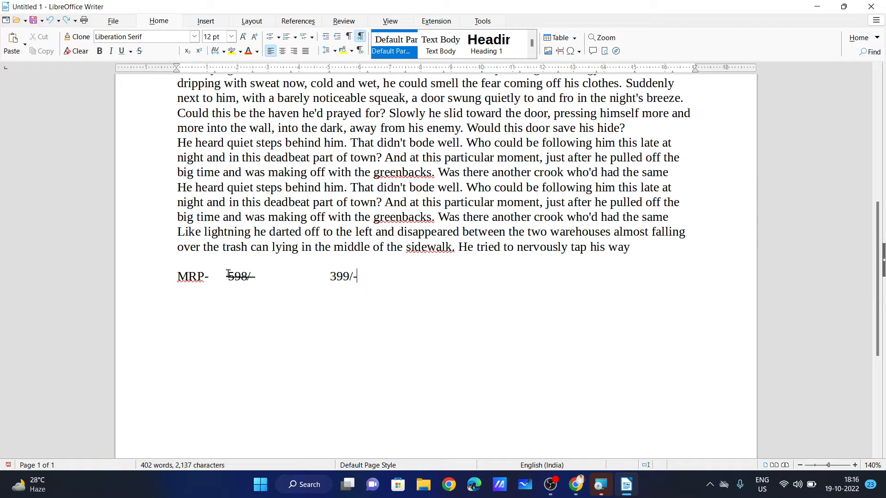
{"action": "left_click_drag", "start_coordinate": [228, 273], "coordinate": [256, 275]}
{"action": "left_click_drag", "start_coordinate": [330, 275], "coordinate": [363, 275]}
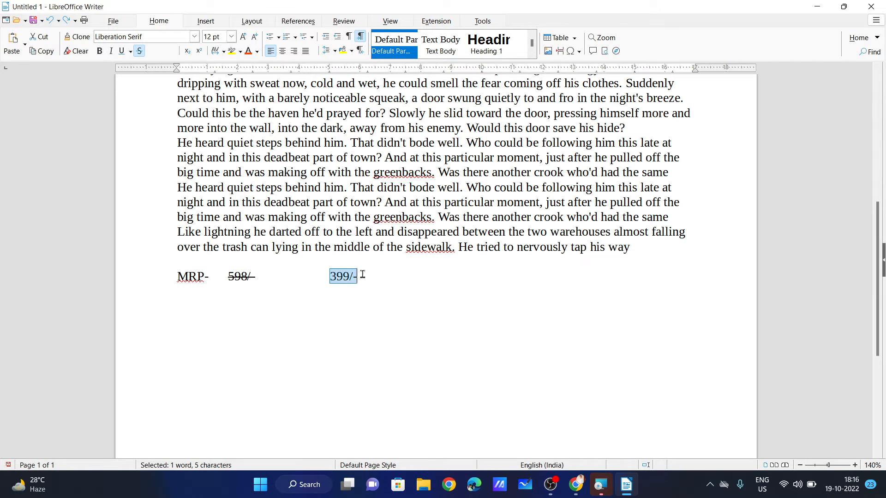
{"action": "left_click_drag", "start_coordinate": [256, 281], "coordinate": [226, 279]}
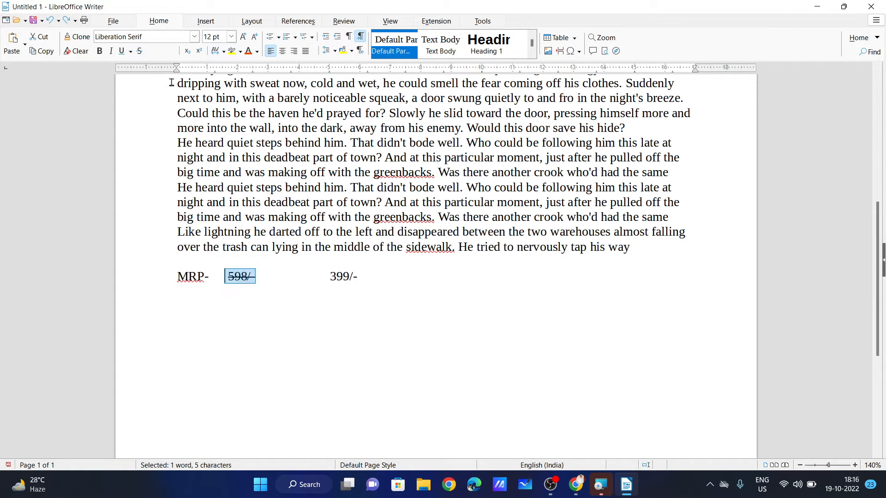
{"action": "left_click", "coordinate": [253, 280]}
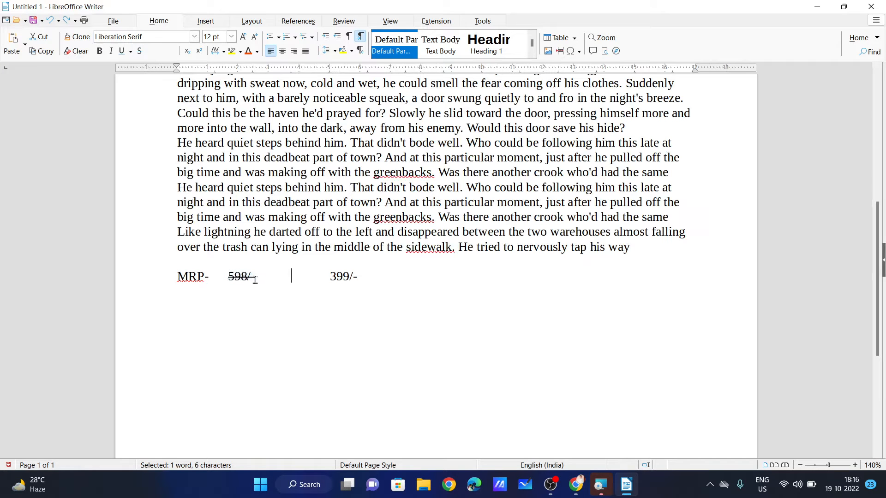
{"action": "left_click_drag", "start_coordinate": [254, 280], "coordinate": [226, 280]}
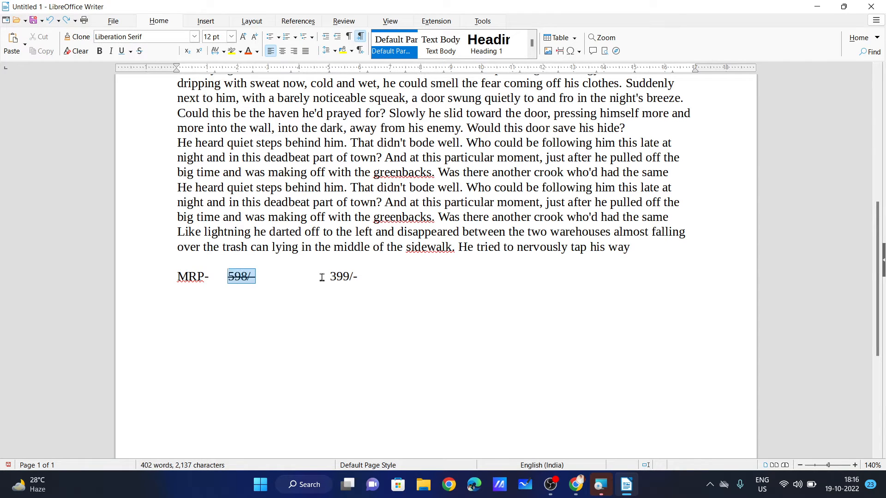
{"action": "left_click_drag", "start_coordinate": [328, 276], "coordinate": [357, 276]}
{"action": "left_click", "coordinate": [356, 292]}
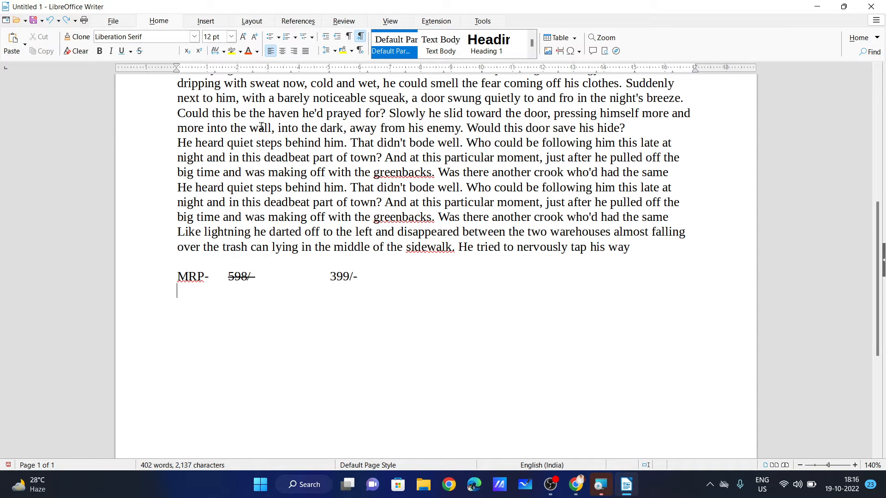
Set the MRP price line to 32 pt.
{"action": "left_click_drag", "start_coordinate": [358, 277], "coordinate": [178, 277]}
{"action": "left_click", "coordinate": [231, 37]}
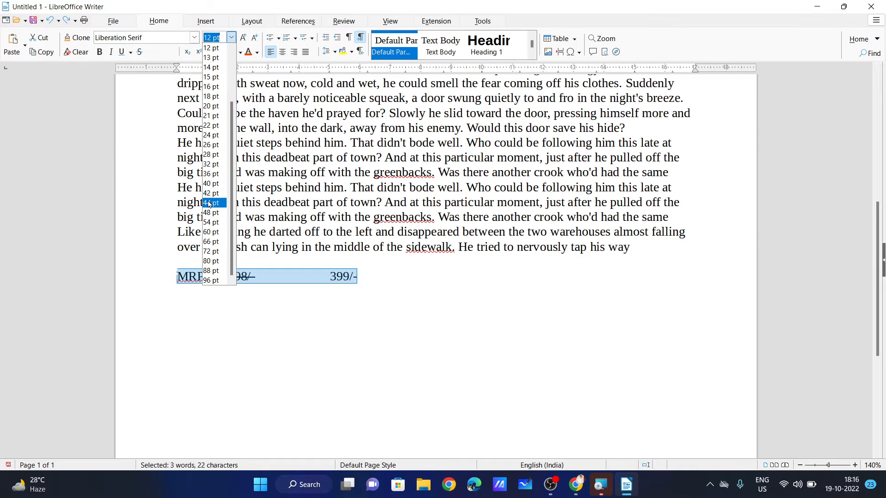
{"action": "left_click", "coordinate": [211, 164]}
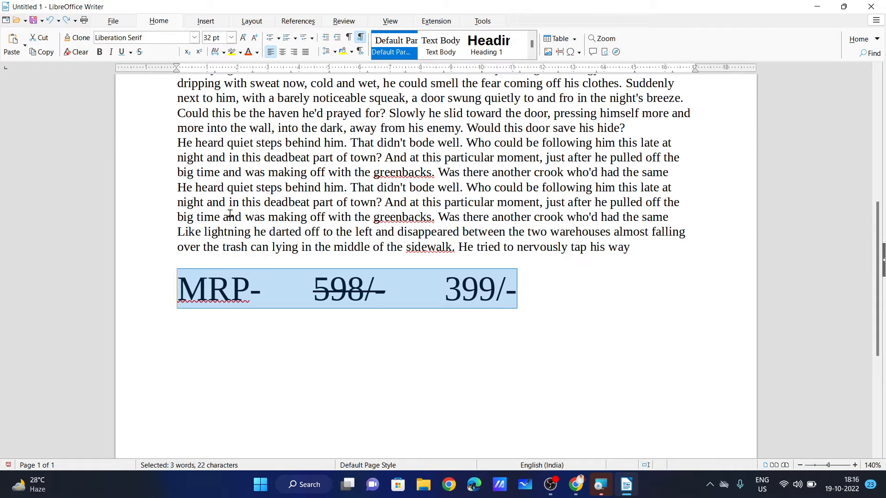
{"action": "scroll", "coordinate": [554, 295], "scroll_direction": "up", "scroll_amount": 5}
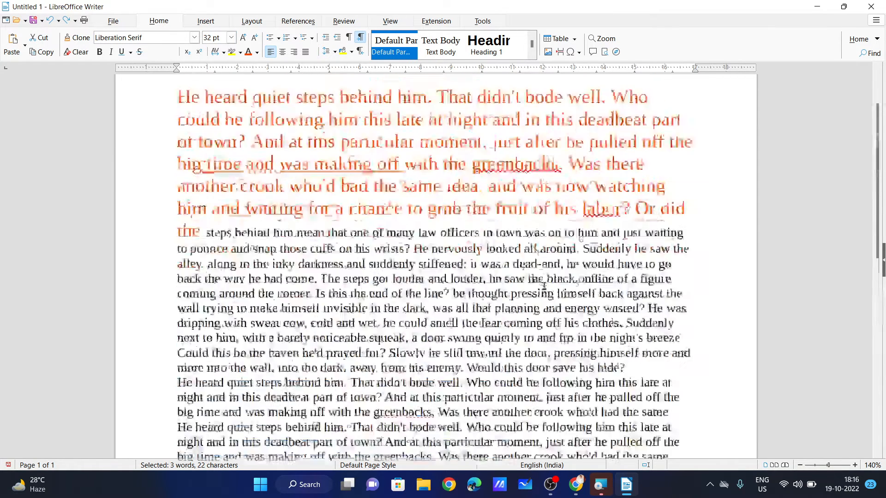
Make the opening line 'He heard … Who' bold, italic and Dark Green 2.
{"action": "scroll", "coordinate": [543, 285], "scroll_direction": "up", "scroll_amount": 2}
{"action": "left_click_drag", "start_coordinate": [668, 174], "coordinate": [169, 168]}
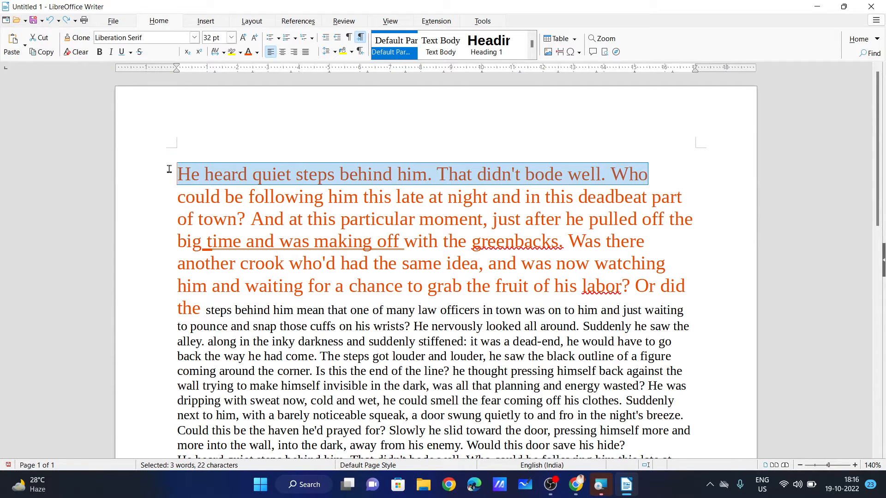
{"action": "left_click", "coordinate": [98, 52]}
{"action": "left_click", "coordinate": [111, 52]}
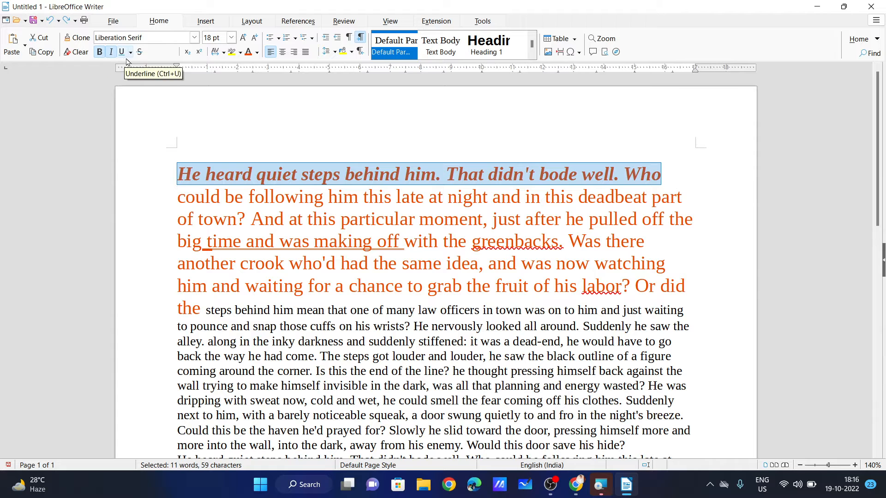
{"action": "left_click", "coordinate": [131, 53]}
{"action": "left_click", "coordinate": [131, 52]}
{"action": "left_click", "coordinate": [256, 52]}
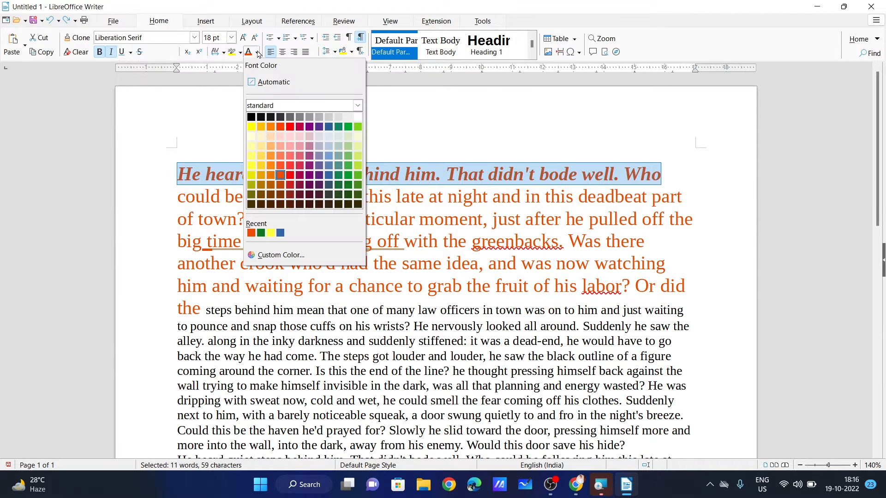
{"action": "left_click", "coordinate": [349, 185]}
Reselect the whole green opening line after briefly selecting the passage at 'the steps'.
{"action": "left_click", "coordinate": [460, 203]}
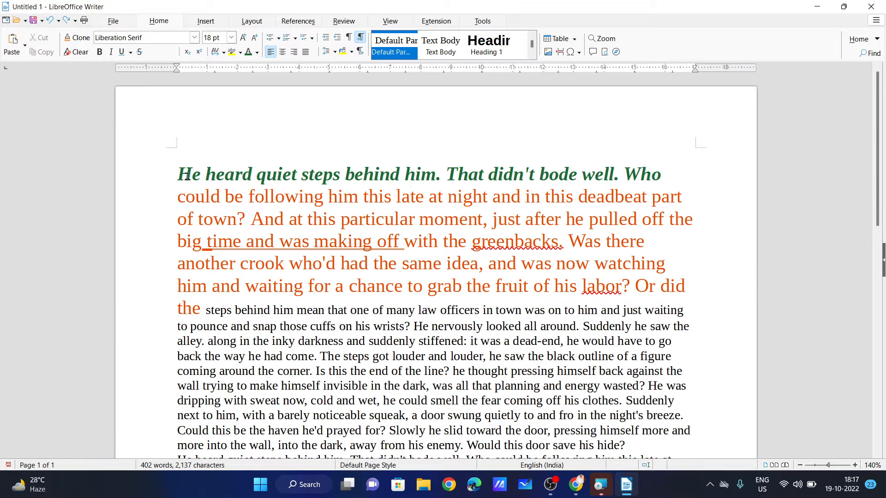
{"action": "left_click_drag", "start_coordinate": [178, 175], "coordinate": [656, 175]}
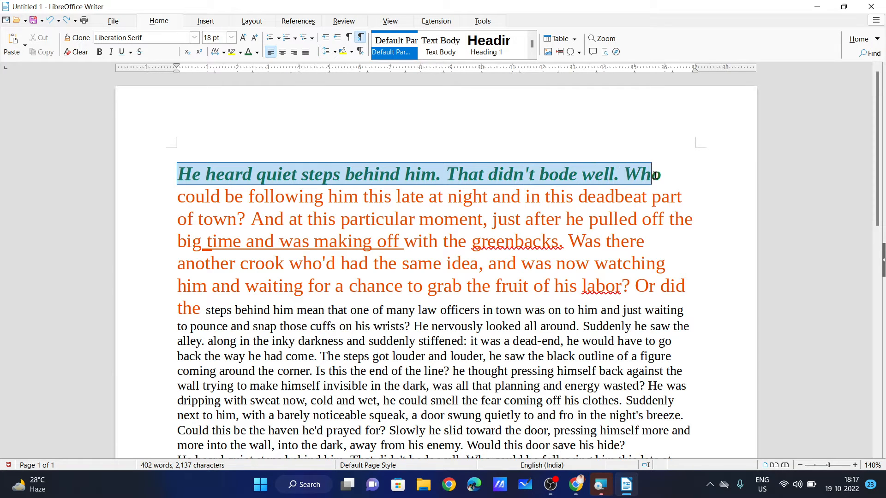
{"action": "left_click_drag", "start_coordinate": [178, 308], "coordinate": [663, 344]}
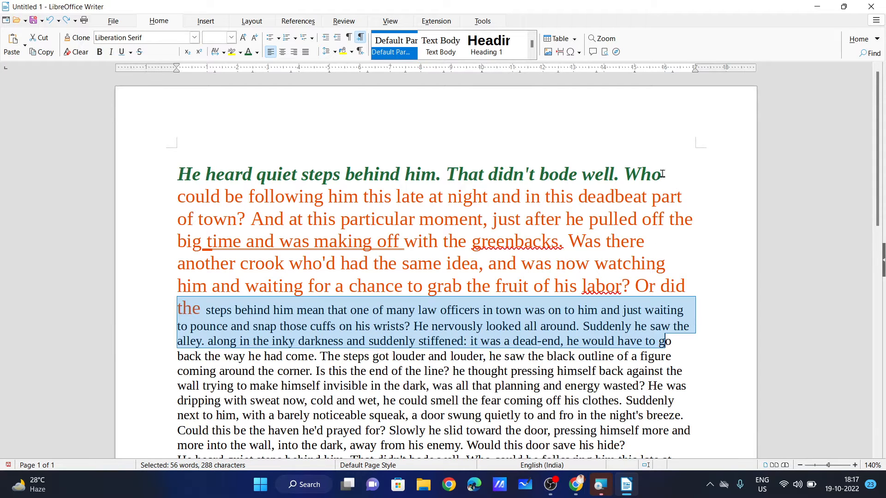
{"action": "left_click_drag", "start_coordinate": [661, 175], "coordinate": [177, 174]}
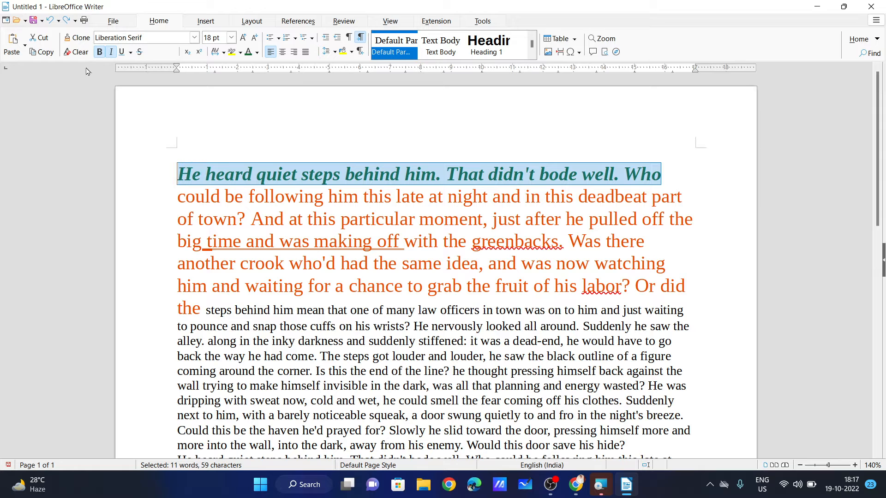
Clone the opening line's bold italic green format onto 'the steps behind him … would have to go'.
{"action": "left_click", "coordinate": [84, 41]}
{"action": "scroll", "coordinate": [162, 323], "scroll_direction": "down", "scroll_amount": 1}
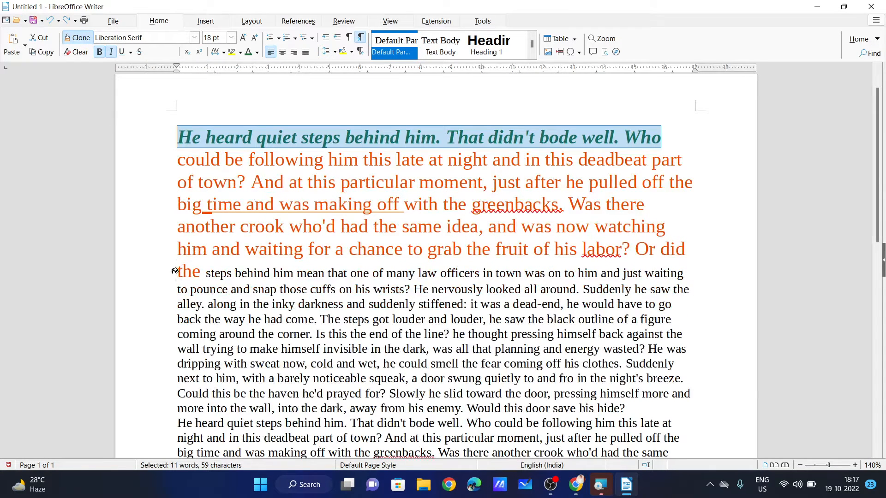
{"action": "mouse_move", "coordinate": [176, 271]}
{"action": "left_mouse_down"}
{"action": "mouse_move", "coordinate": [210, 318]}
{"action": "mouse_move", "coordinate": [668, 318]}
{"action": "mouse_move", "coordinate": [672, 305]}
{"action": "left_mouse_up"}
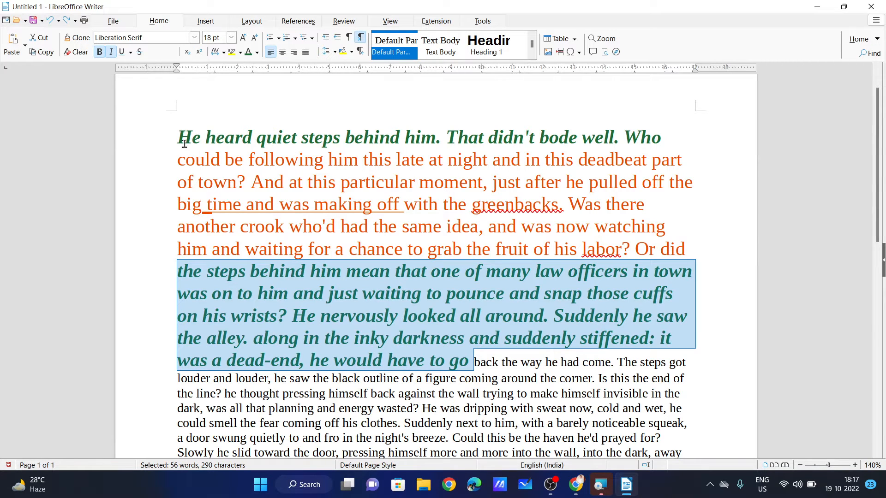
{"action": "left_click_drag", "start_coordinate": [178, 137], "coordinate": [662, 139]}
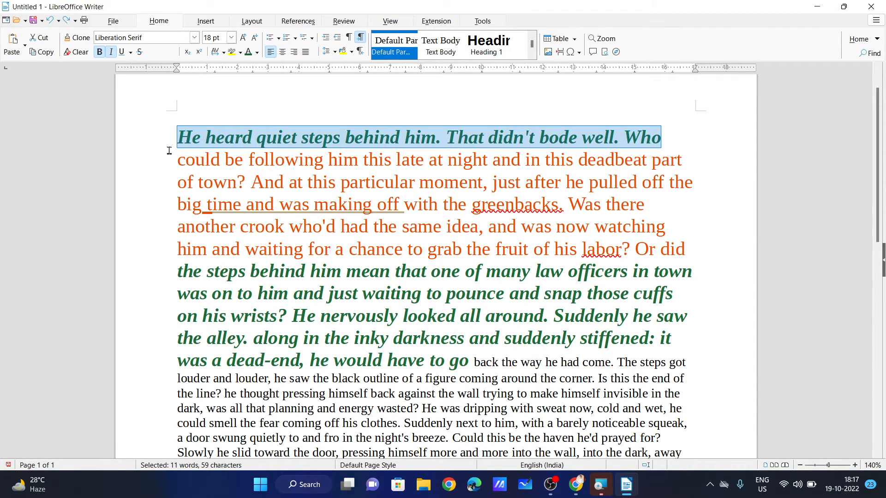
{"action": "scroll", "coordinate": [341, 300], "scroll_direction": "down", "scroll_amount": 5}
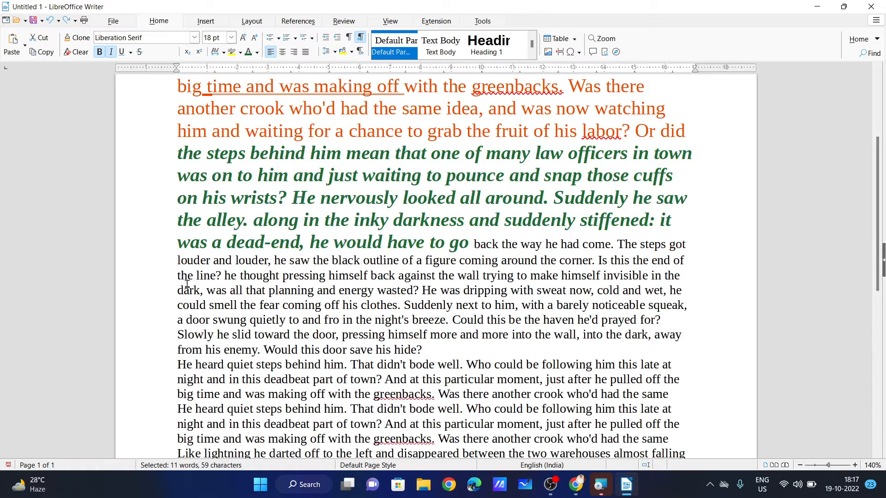
{"action": "scroll", "coordinate": [259, 310], "scroll_direction": "down", "scroll_amount": 10}
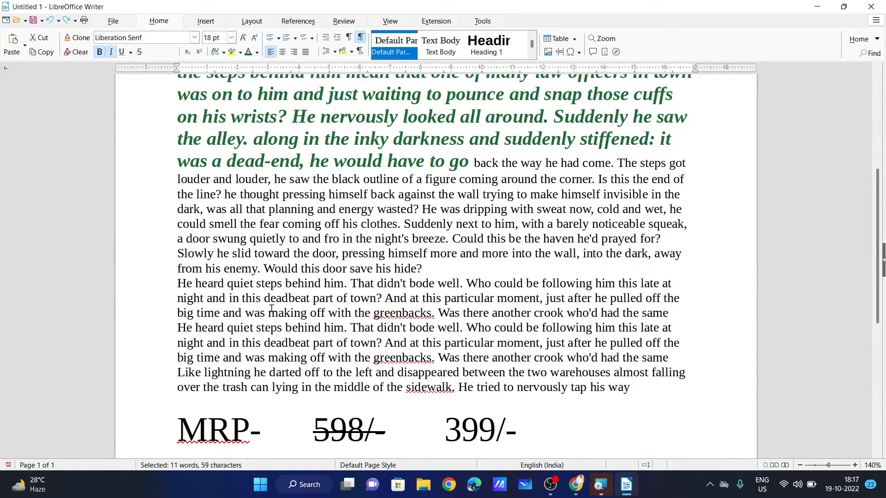
Add a line below the MRP line with plain H2O, then delete that text.
{"action": "left_click", "coordinate": [555, 271]}
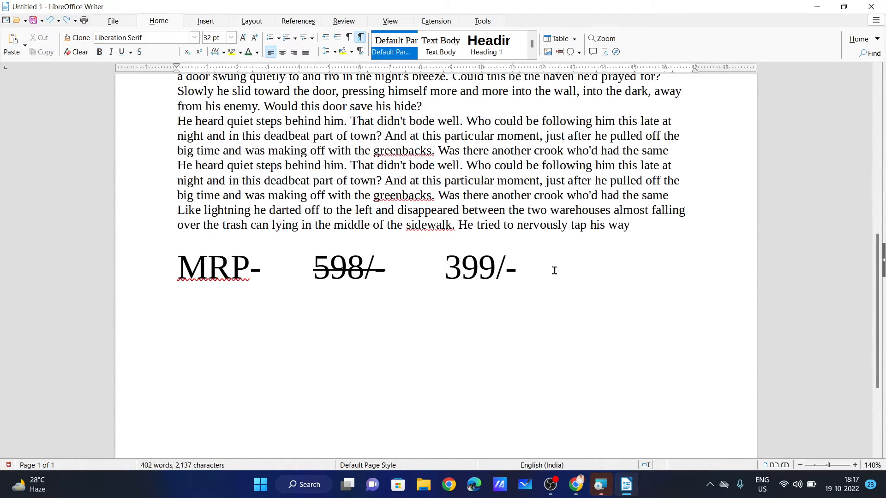
{"action": "key", "text": "Return"}
{"action": "type", "text": "H2"}
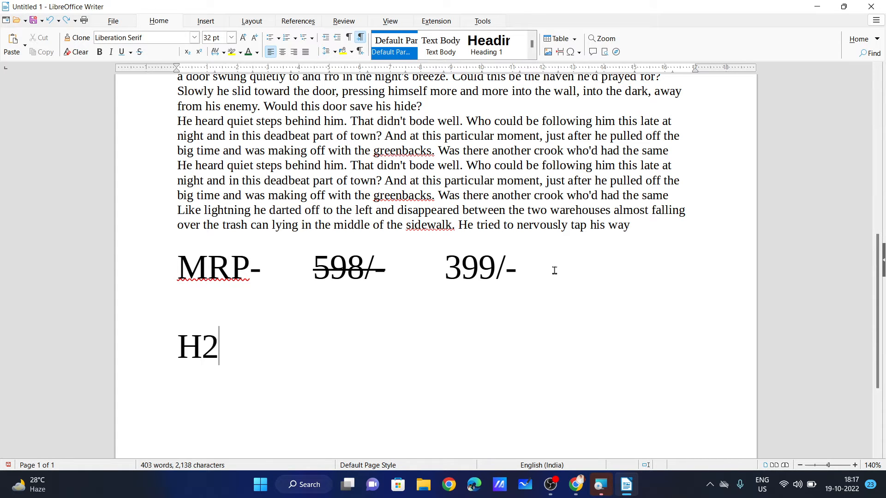
{"action": "type", "text": "O"}
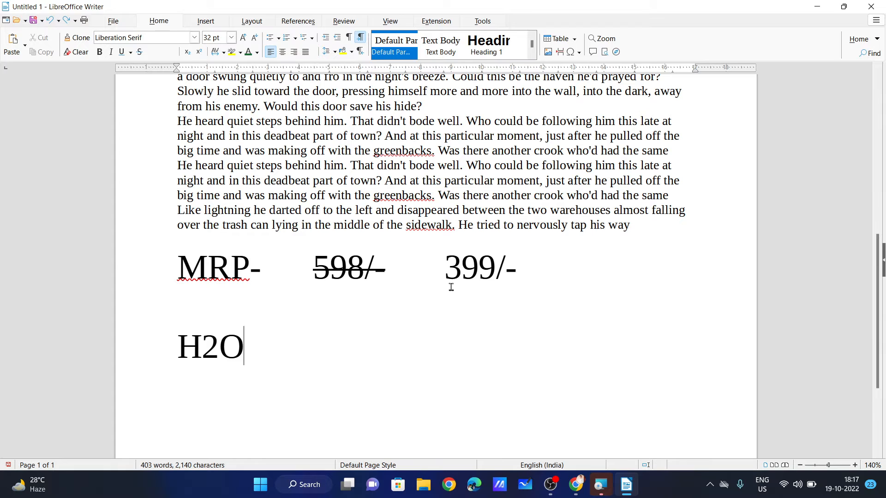
{"action": "left_click_drag", "start_coordinate": [242, 357], "coordinate": [177, 356]}
{"action": "left_click", "coordinate": [209, 359]}
{"action": "left_click_drag", "start_coordinate": [243, 350], "coordinate": [185, 353]}
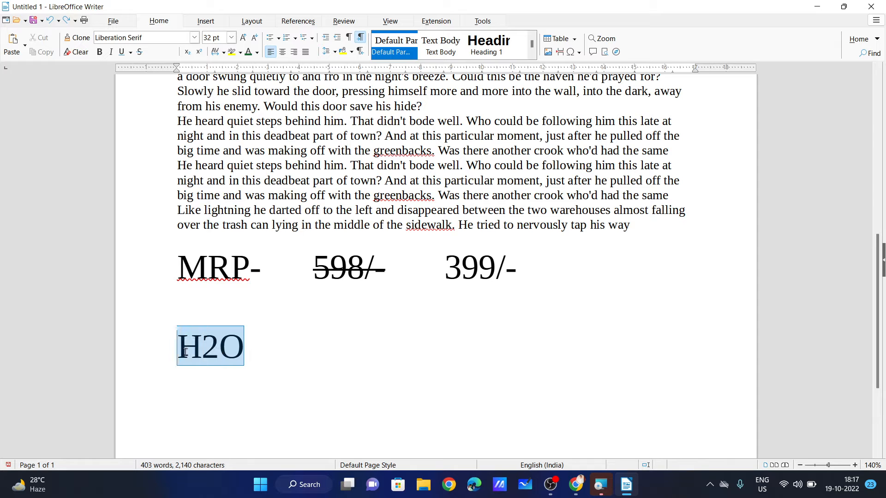
{"action": "key", "text": "BackSpace"}
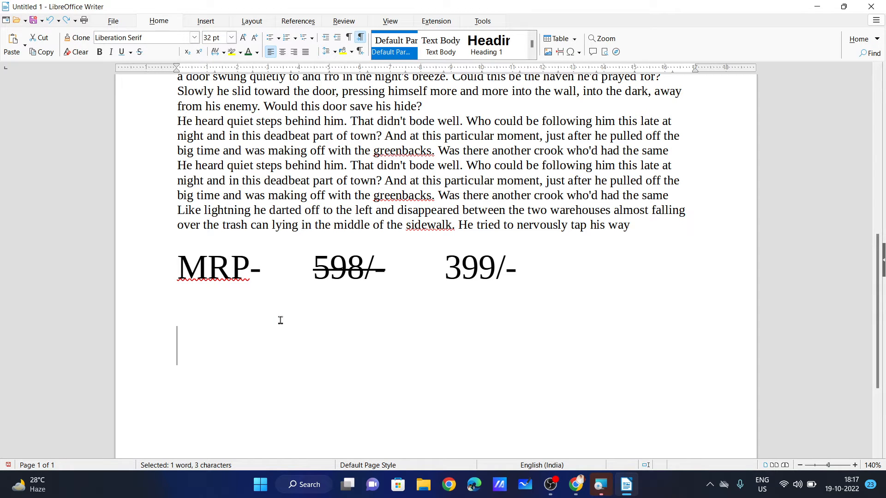
Write H₂O with the 2 as a subscript.
{"action": "type", "text": "H"}
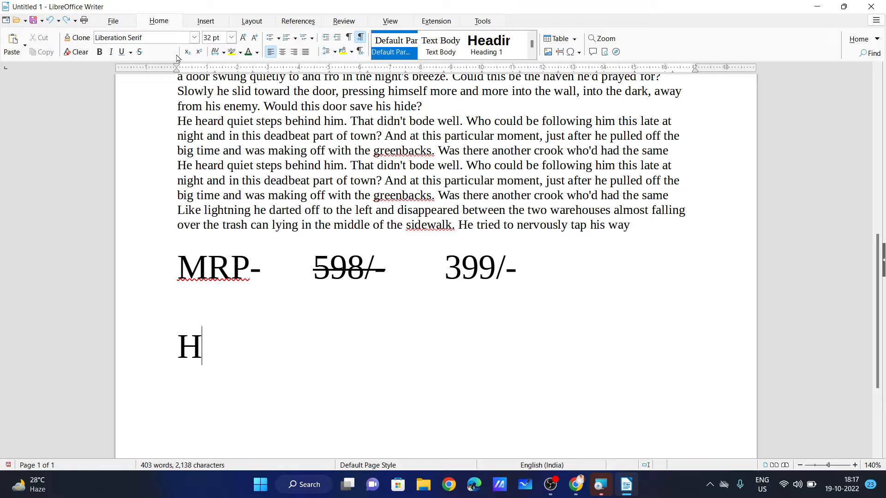
{"action": "left_click", "coordinate": [186, 52]}
{"action": "type", "text": "2"}
{"action": "key", "text": "ctrl+shift+b"}
{"action": "type", "text": "O"}
On a new line, write H₂SO₄ with subscript 2 and 4.
{"action": "key", "text": "Return"}
{"action": "type", "text": "H"}
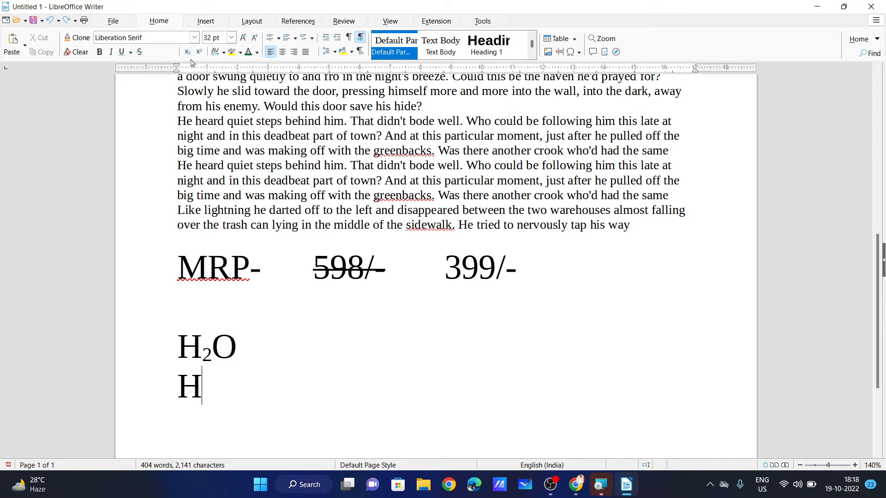
{"action": "left_click", "coordinate": [188, 52]}
{"action": "type", "text": "2"}
{"action": "left_click", "coordinate": [188, 53]}
{"action": "type", "text": "SO"}
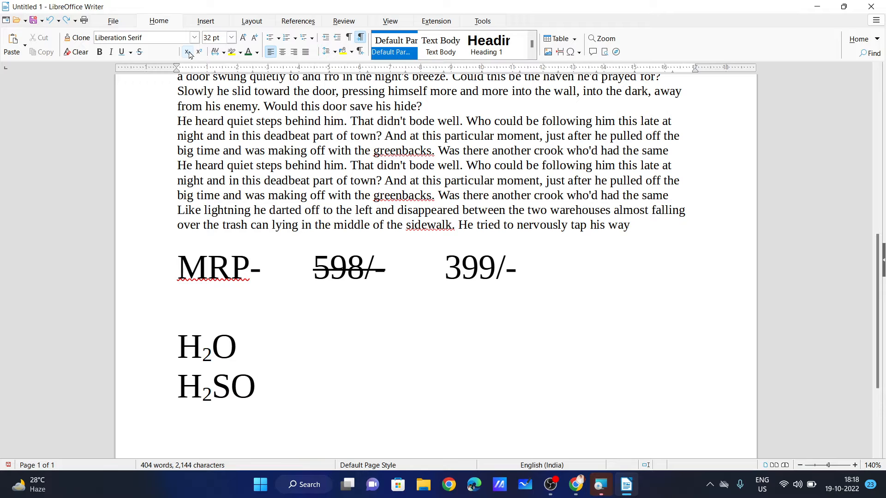
{"action": "left_click", "coordinate": [189, 52]}
{"action": "type", "text": "4"}
Start an empty line below H₂SO₄ with subscript turned off.
{"action": "left_click_drag", "start_coordinate": [283, 393], "coordinate": [185, 381]}
{"action": "left_click", "coordinate": [360, 398]}
{"action": "key", "text": "Return"}
{"action": "key", "text": "ctrl+shift+b"}
{"action": "scroll", "coordinate": [360, 398], "scroll_direction": "down", "scroll_amount": 3}
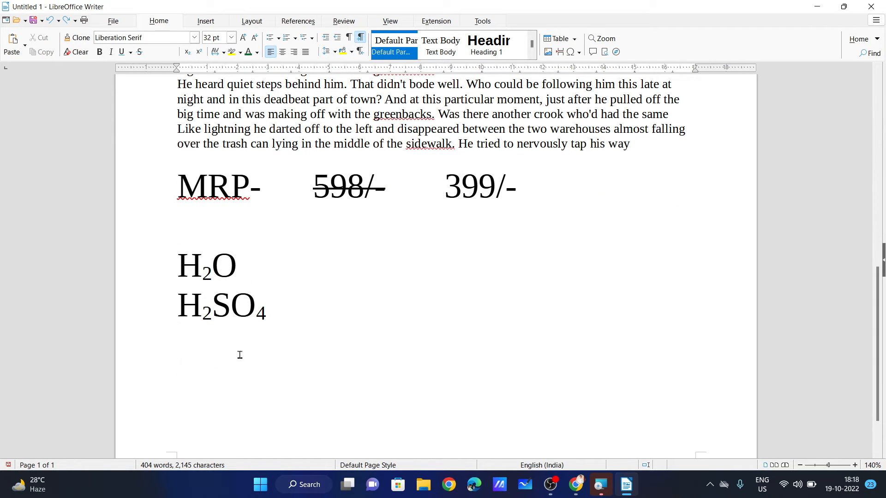
Type another H₂SO₄ with subscript 2 and 4, correcting the stray x and lowercase o.
{"action": "type", "text": "H"}
{"action": "key", "text": "ctrl+shift+b"}
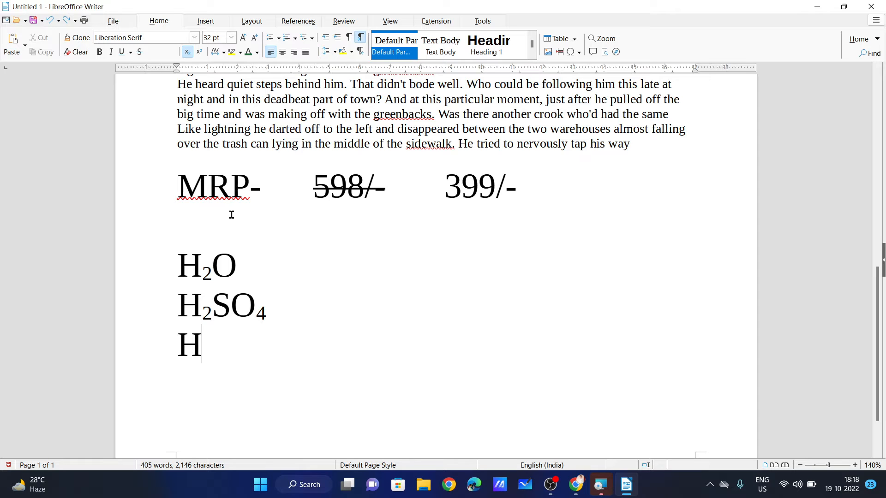
{"action": "type", "text": "2x"}
{"action": "key", "text": "BackSpace"}
{"action": "key", "text": "ctrl+shift+b"}
{"action": "type", "text": "So"}
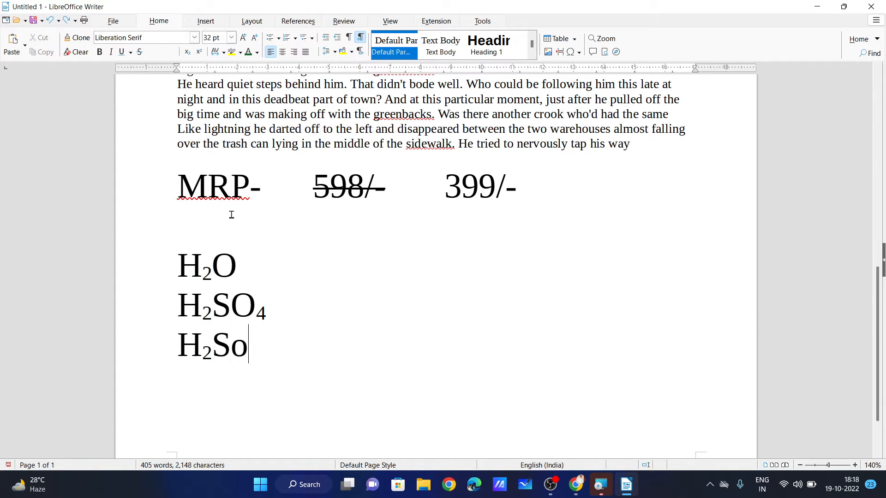
{"action": "key", "text": "BackSpace"}
{"action": "type", "text": "O"}
{"action": "key", "text": "ctrl+shift+b"}
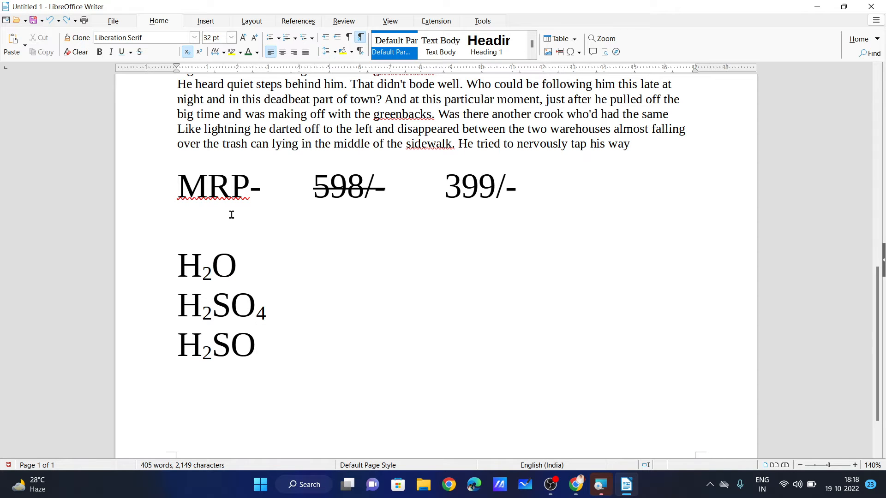
{"action": "type", "text": "4"}
Turn subscript off and add a blank line below the H₂SO₄ lines.
{"action": "left_click_drag", "start_coordinate": [295, 355], "coordinate": [164, 299]}
{"action": "left_click", "coordinate": [297, 360]}
{"action": "key", "text": "ctrl+shift+b"}
{"action": "key", "text": "Return"}
{"action": "key", "text": "Return"}
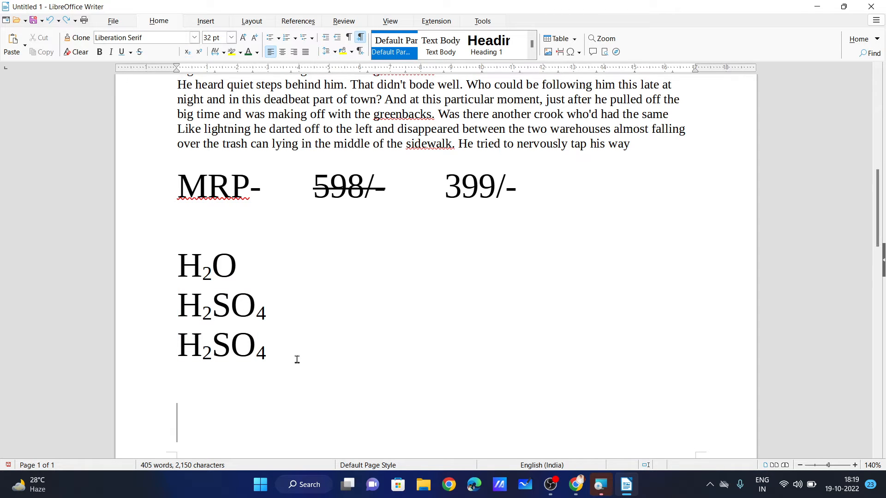
Type (A+B) with a superscript 2 exponent.
{"action": "type", "text": "(A+"}
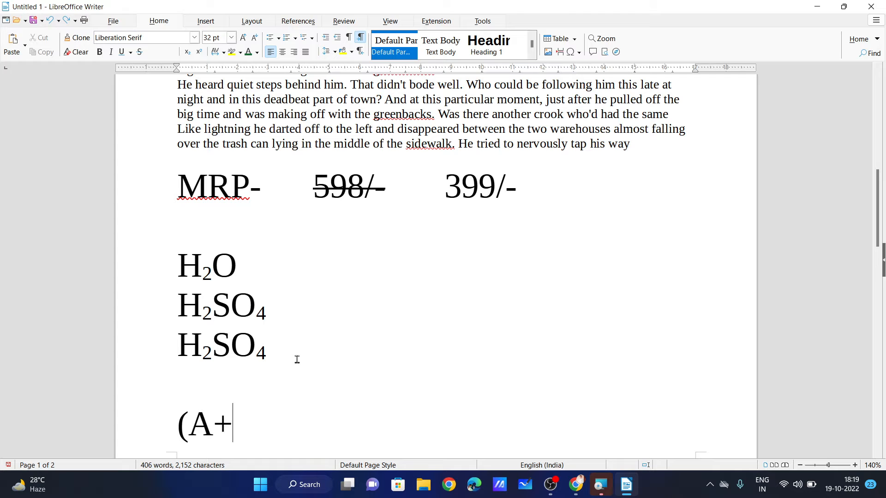
{"action": "type", "text": "B)"}
{"action": "scroll", "coordinate": [297, 359], "scroll_direction": "down", "scroll_amount": 3}
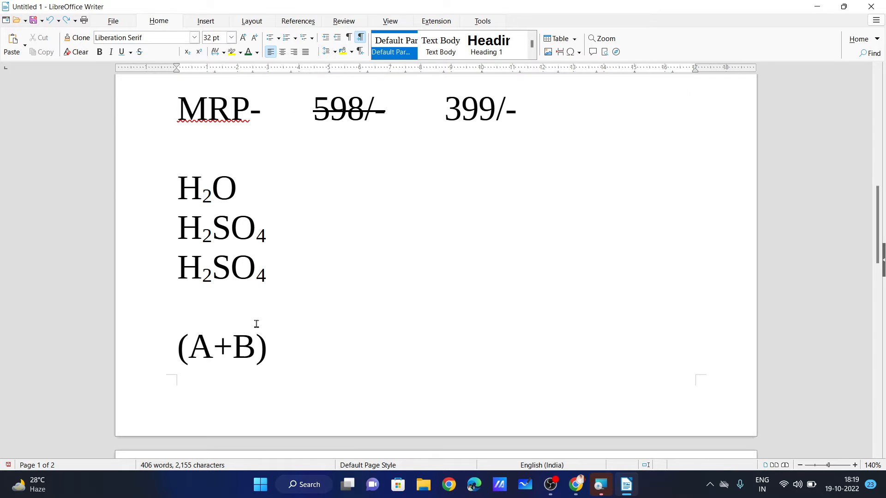
{"action": "left_click", "coordinate": [200, 54]}
{"action": "type", "text": "2"}
{"action": "left_click", "coordinate": [199, 51]}
Continue the formula with =A²+B²+2AB, setting each exponent 2 as superscript.
{"action": "type", "text": "=A"}
{"action": "key", "text": "ctrl+shift+p"}
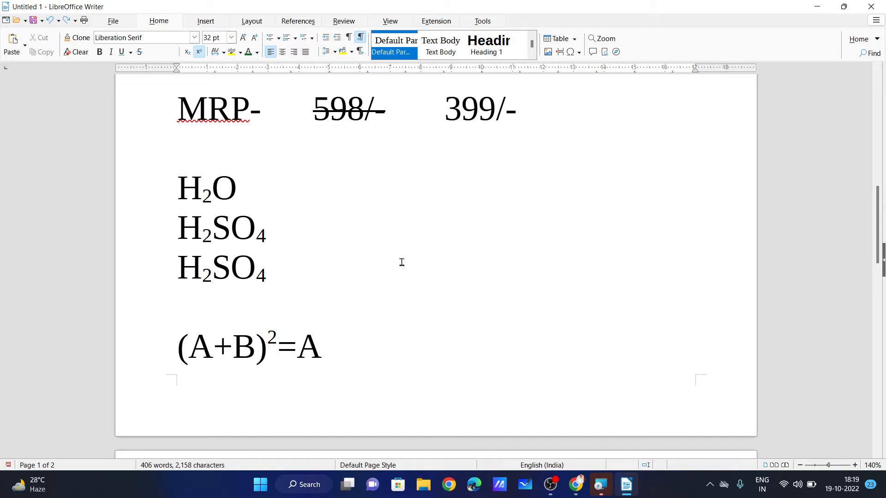
{"action": "type", "text": "P"}
{"action": "key", "text": "BackSpace"}
{"action": "type", "text": "2+"}
{"action": "key", "text": "BackSpace"}
{"action": "left_click", "coordinate": [199, 51]}
{"action": "type", "text": "+B"}
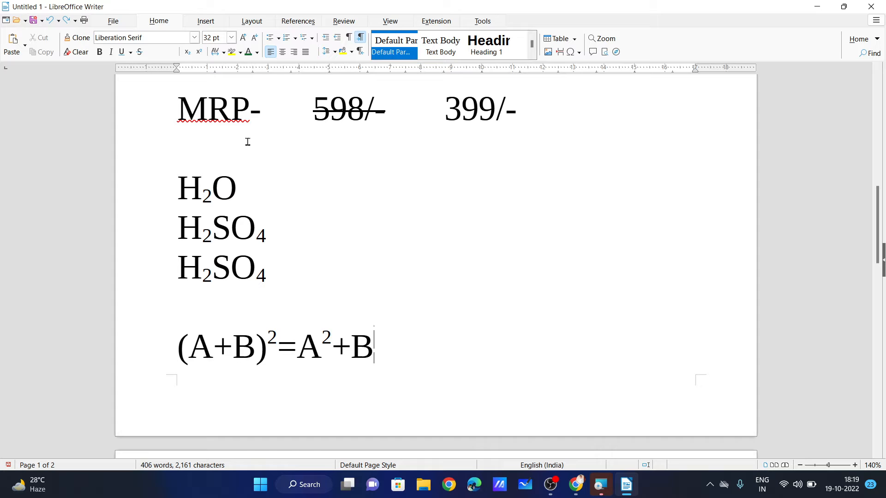
{"action": "key", "text": "ctrl+shift+p"}
{"action": "type", "text": "2"}
{"action": "key", "text": "ctrl+shift+p"}
{"action": "type", "text": "+2AB"}
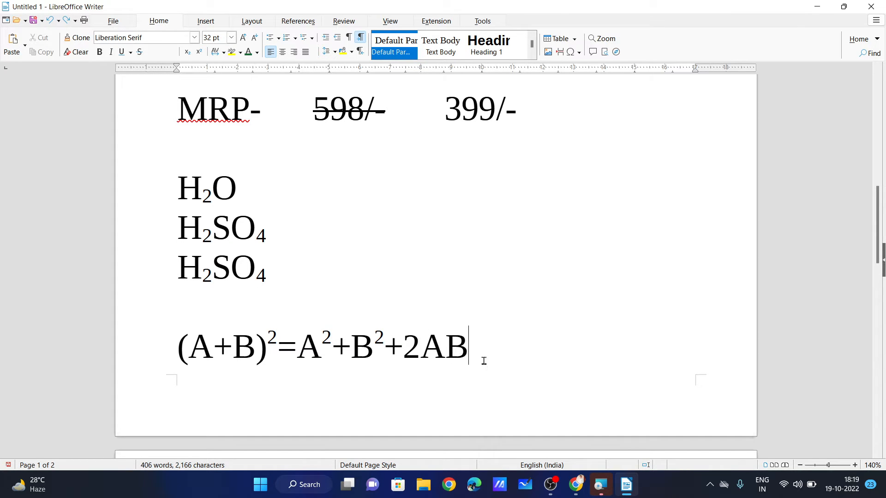
Set the (A+B)²=A²+B²+2AB line to Loose, then Very Loose character spacing.
{"action": "left_click_drag", "start_coordinate": [469, 358], "coordinate": [163, 353]}
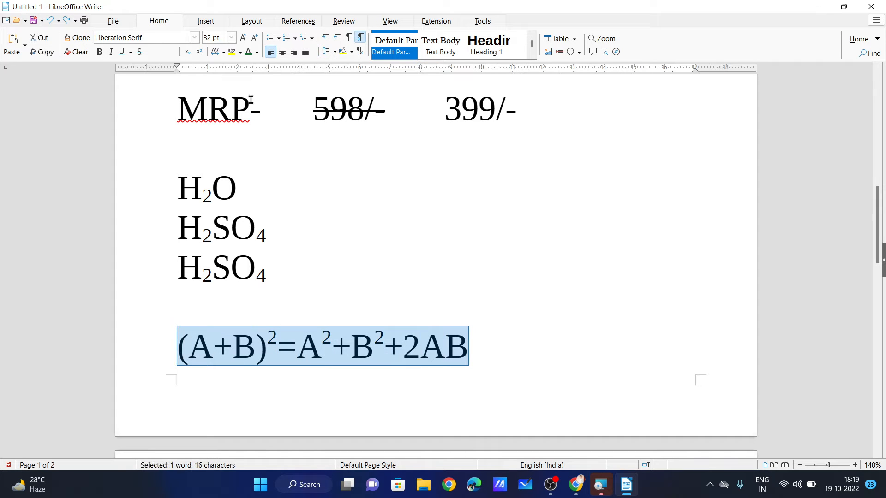
{"action": "left_click", "coordinate": [219, 53]}
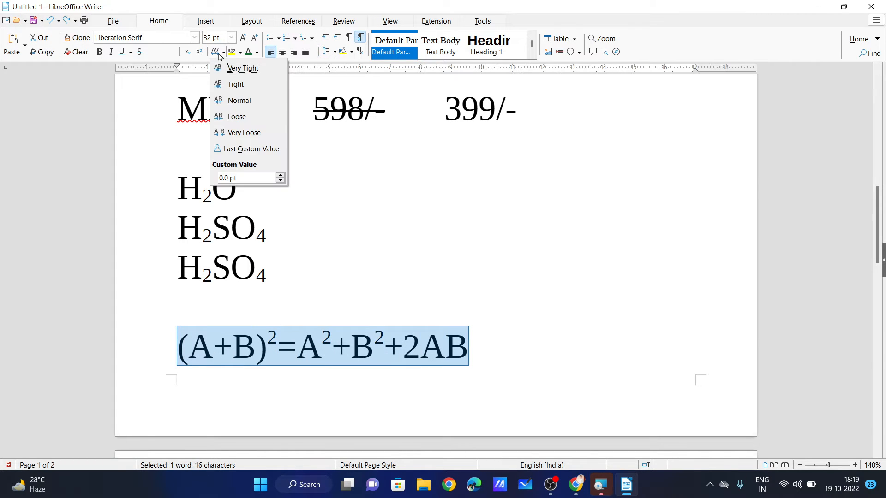
{"action": "left_click", "coordinate": [252, 119]}
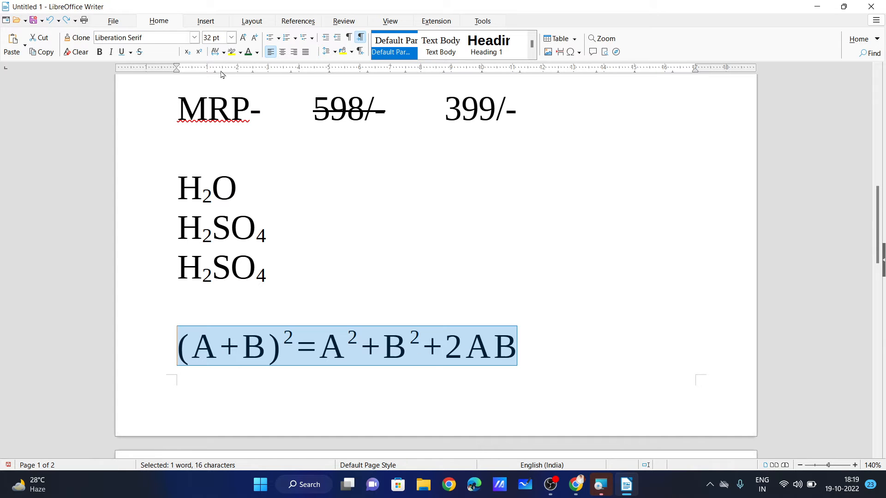
{"action": "left_click", "coordinate": [215, 53]}
{"action": "left_click", "coordinate": [252, 134]}
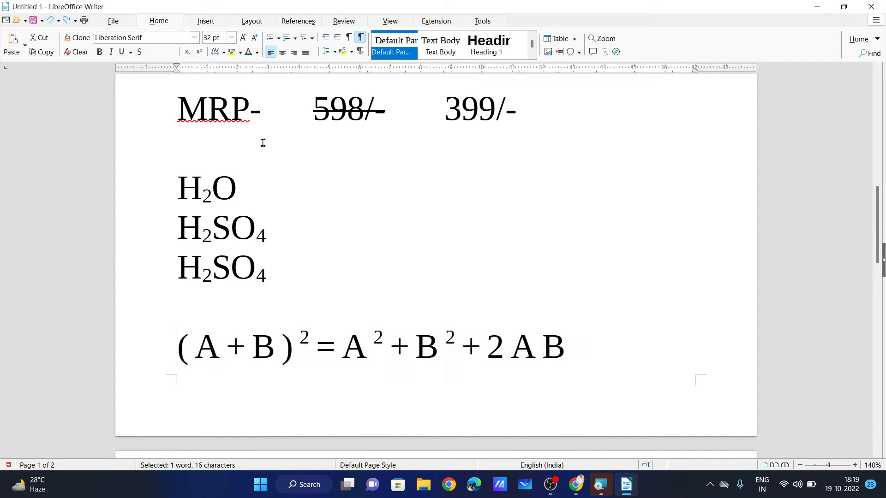
{"action": "left_click", "coordinate": [590, 367]}
{"action": "scroll", "coordinate": [585, 362], "scroll_direction": "up", "scroll_amount": 15}
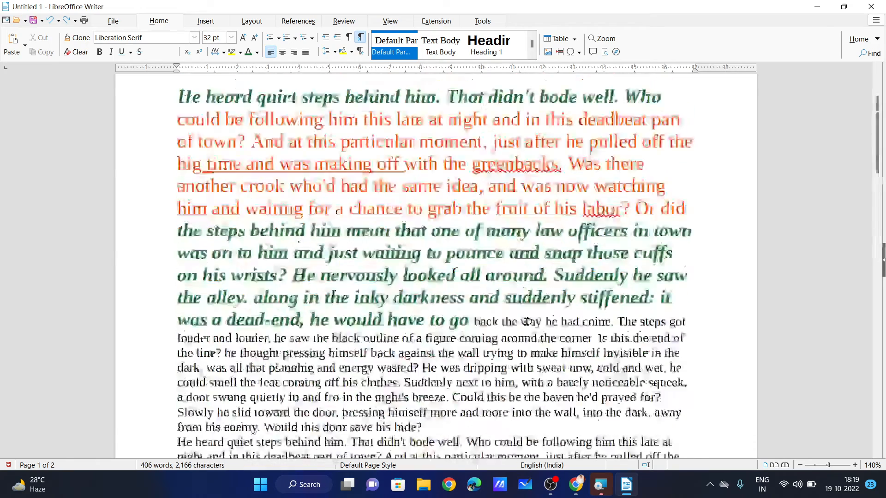
Try Very Loose, Normal, Tight and Very Tight character spacing on the first line.
{"action": "left_click_drag", "start_coordinate": [658, 172], "coordinate": [174, 173]}
{"action": "left_click_drag", "start_coordinate": [210, 92], "coordinate": [212, 69]}
{"action": "left_click", "coordinate": [215, 53]}
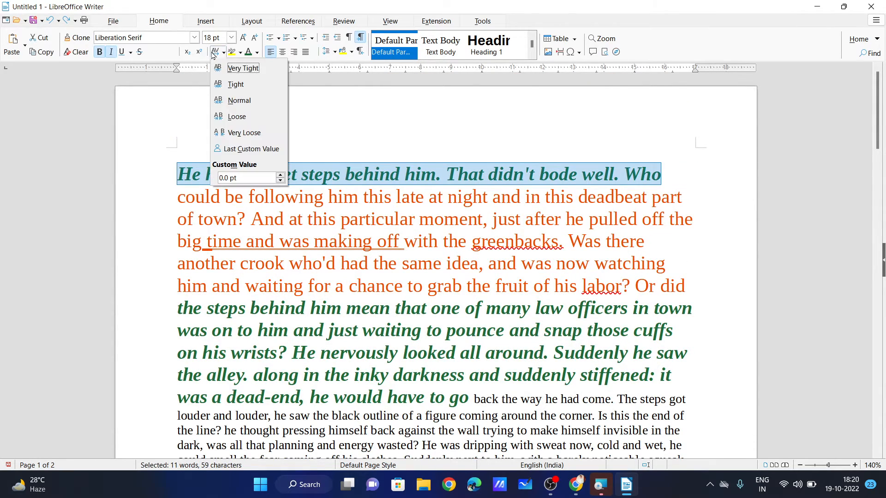
{"action": "left_click", "coordinate": [237, 133]}
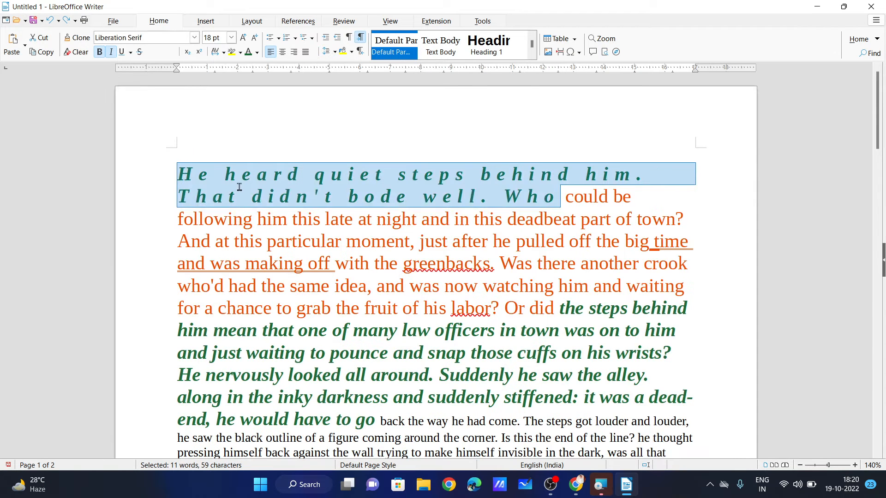
{"action": "left_click", "coordinate": [217, 52]}
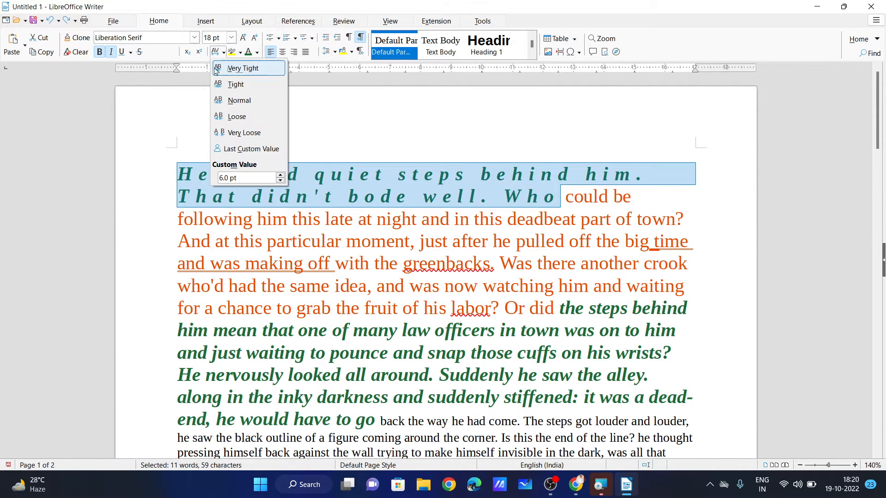
{"action": "left_click", "coordinate": [253, 105]}
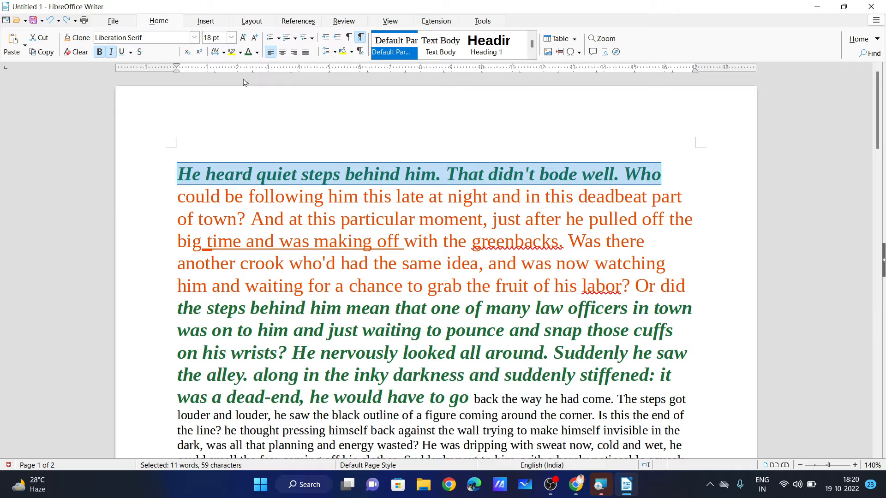
{"action": "left_click", "coordinate": [217, 52]}
{"action": "left_click", "coordinate": [248, 83]}
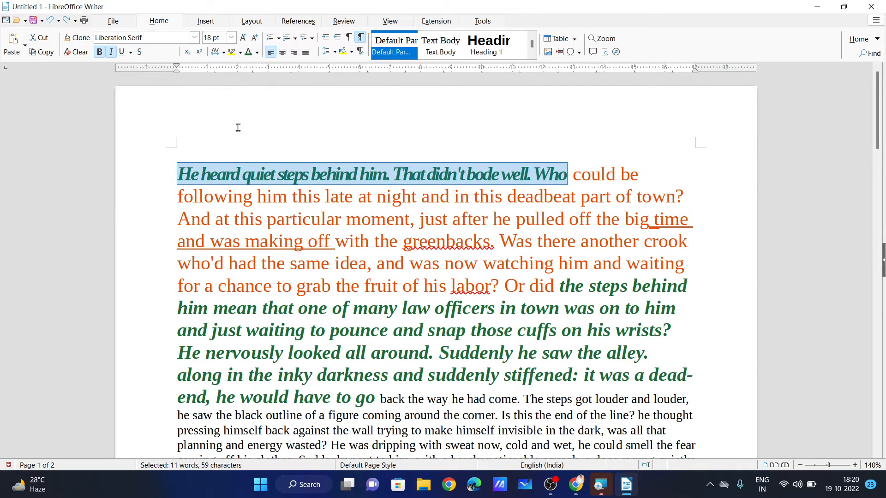
{"action": "left_click", "coordinate": [219, 54]}
{"action": "left_click", "coordinate": [249, 70]}
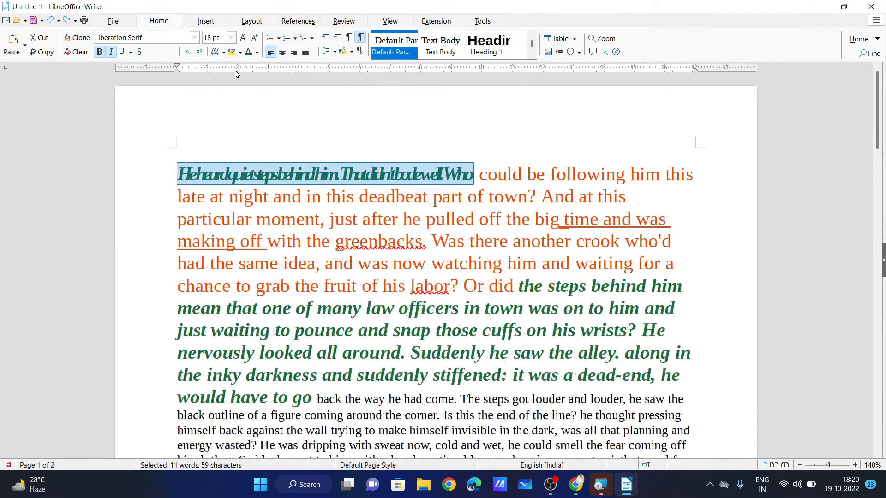
Restore Normal spacing, then give 'He heard quiet steps behind him.' loose spacing.
{"action": "left_click", "coordinate": [210, 174]}
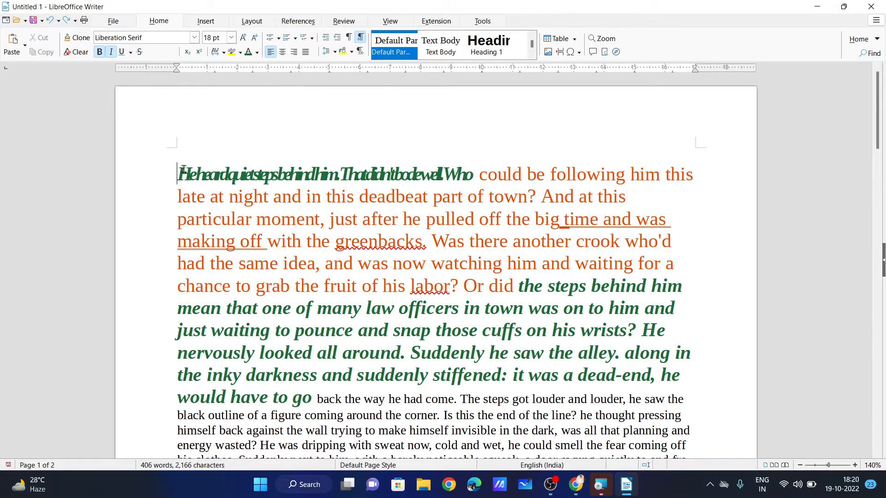
{"action": "left_click_drag", "start_coordinate": [178, 174], "coordinate": [474, 175]}
{"action": "left_click", "coordinate": [223, 52]}
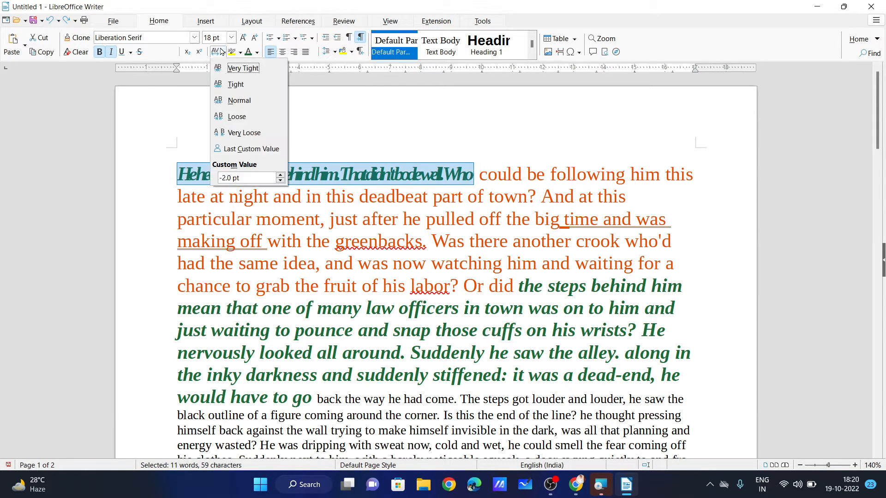
{"action": "left_click", "coordinate": [243, 108]}
{"action": "left_click", "coordinate": [320, 190]}
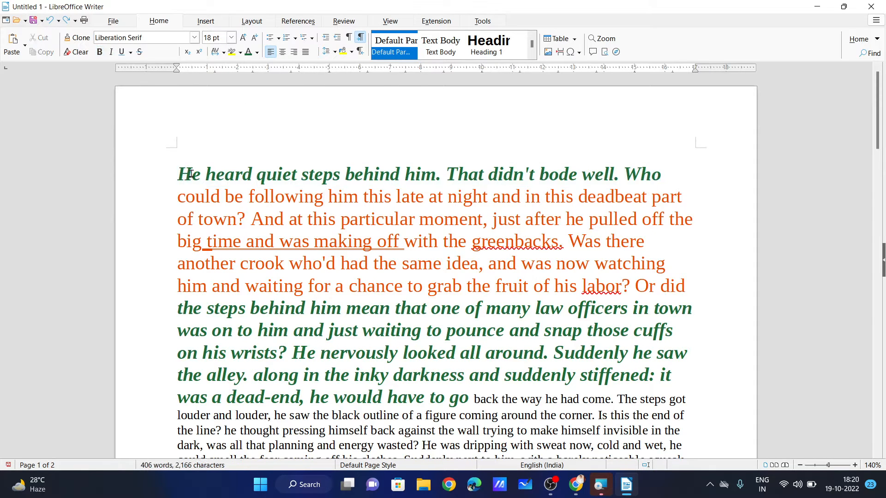
{"action": "left_click_drag", "start_coordinate": [178, 174], "coordinate": [434, 175]}
{"action": "left_click", "coordinate": [223, 52]}
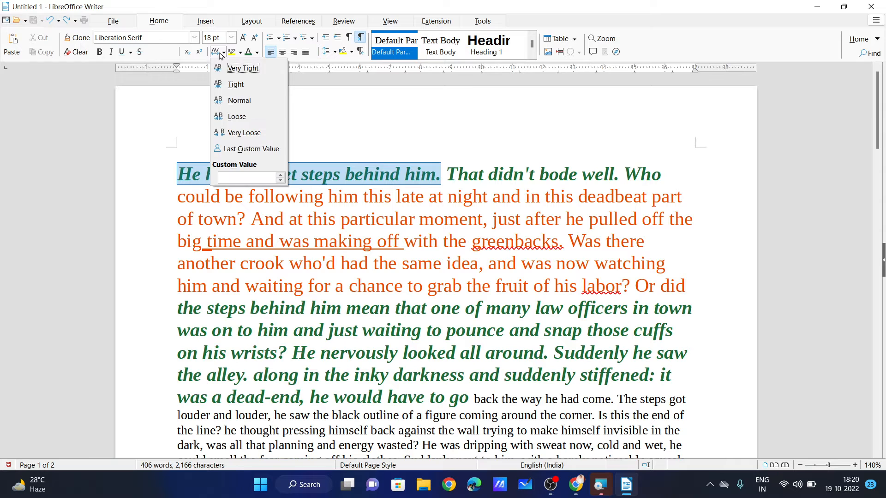
{"action": "left_click", "coordinate": [242, 121]}
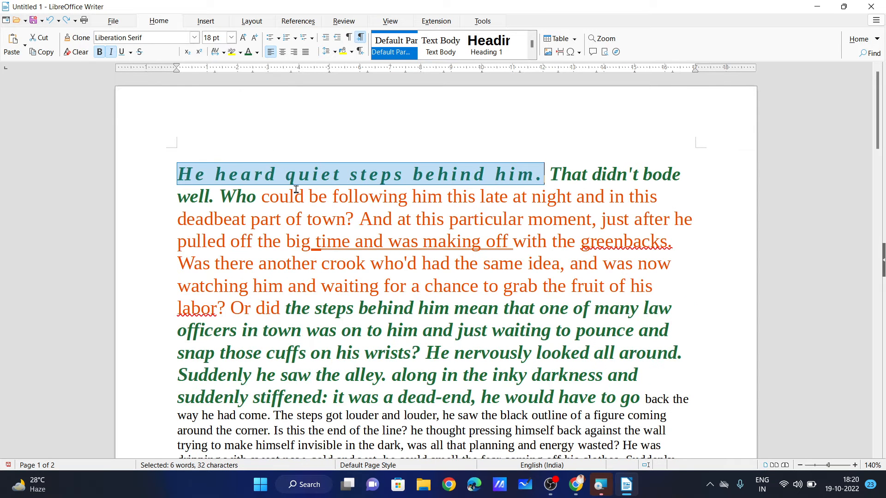
Size the opening sentence at 28 pt, then step the size up and down to 36 pt.
{"action": "left_click", "coordinate": [231, 37]}
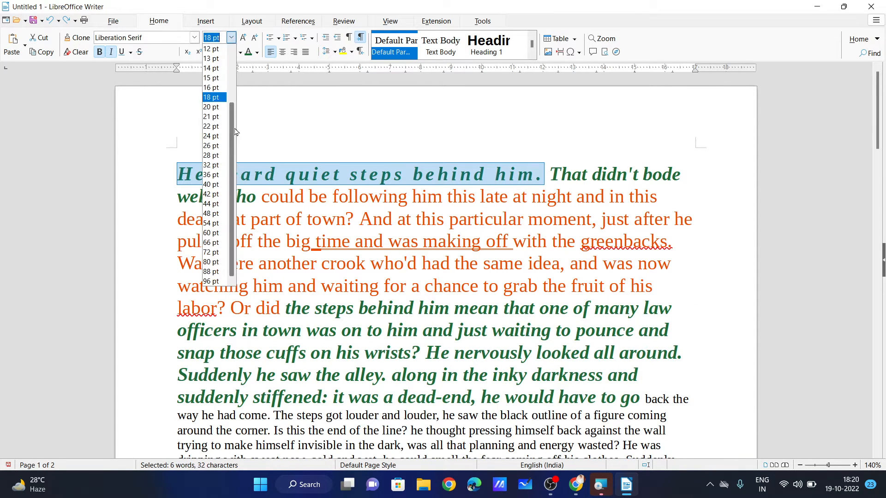
{"action": "left_click", "coordinate": [212, 155]}
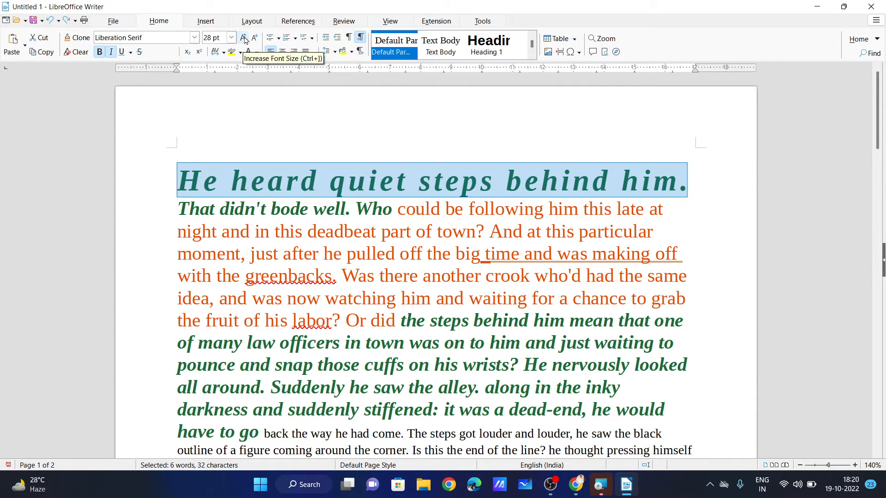
{"action": "left_click", "coordinate": [243, 38]}
{"action": "left_click", "coordinate": [255, 38]}
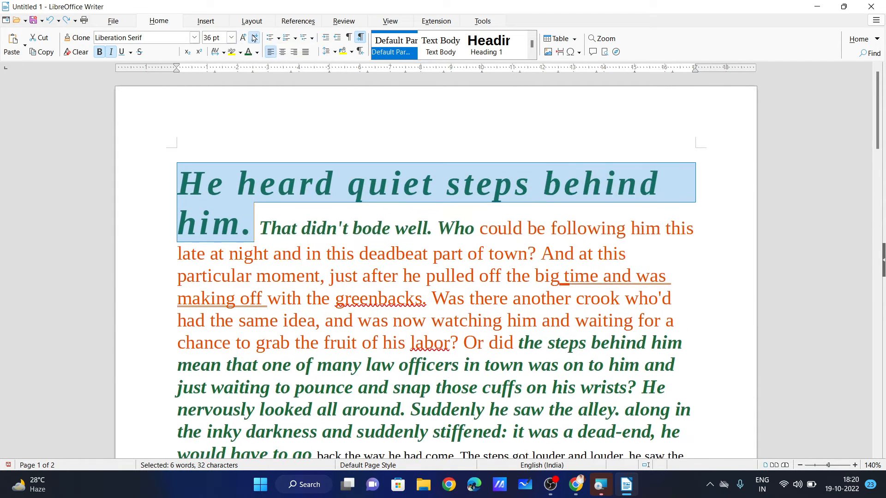
{"action": "left_click", "coordinate": [254, 38]}
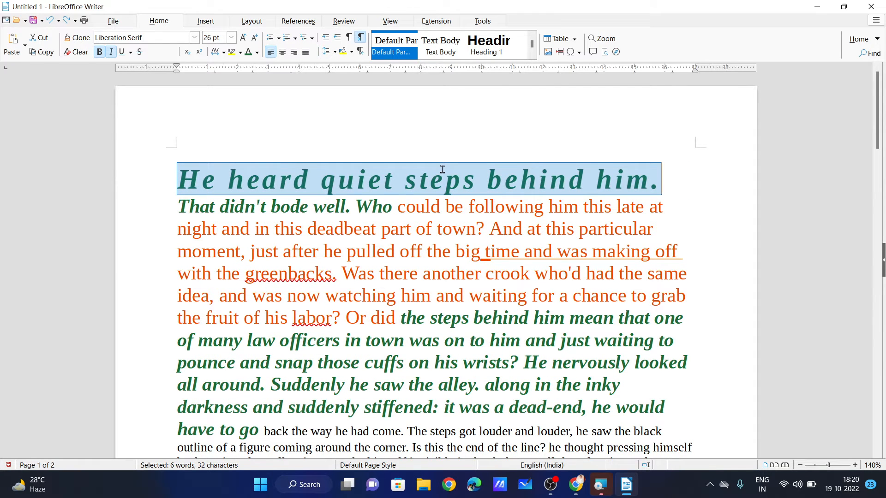
{"action": "key", "text": "ctrl+bracketright"}
{"action": "key", "text": "ctrl+bracketright"}
{"action": "key", "text": "ctrl+bracketright"}
{"action": "key", "text": "ctrl+bracketright"}
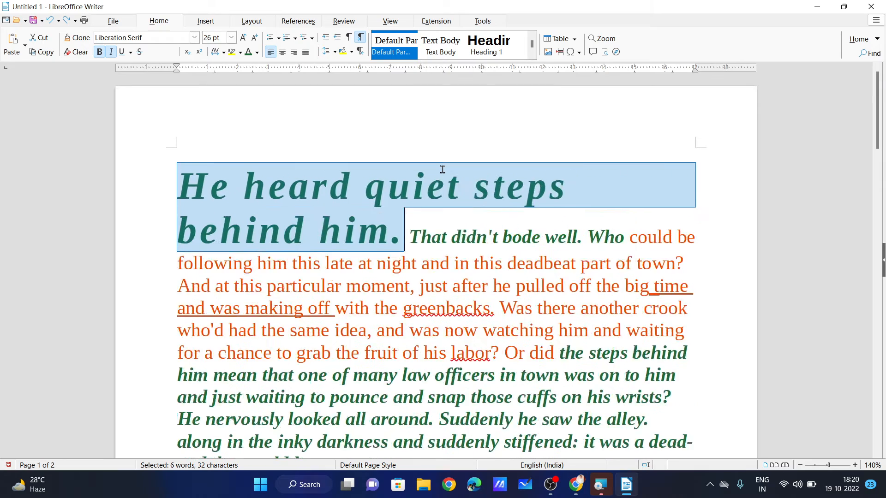
{"action": "key", "text": "ctrl+bracketleft"}
{"action": "key", "text": "ctrl+bracketleft"}
{"action": "key", "text": "ctrl+bracketleft"}
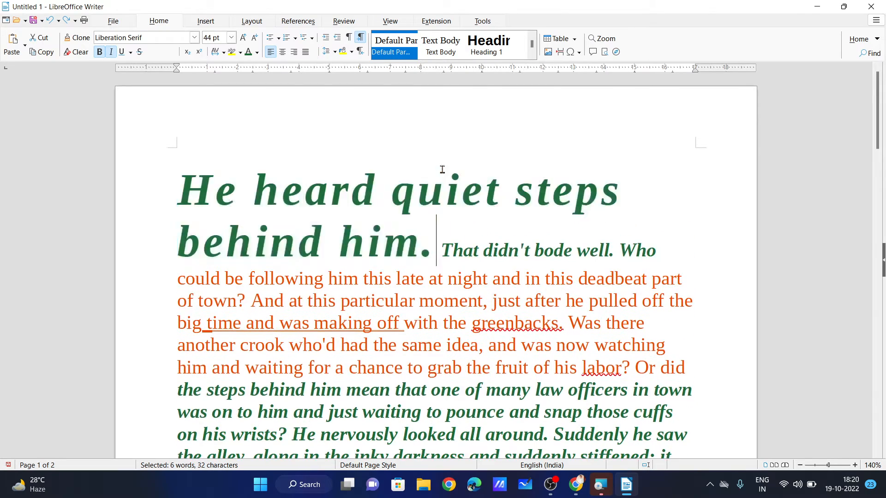
{"action": "key", "text": "ctrl+bracketleft"}
{"action": "key", "text": "ctrl+bracketleft"}
{"action": "key", "text": "ctrl+bracketleft"}
{"action": "key", "text": "ctrl+bracketleft"}
{"action": "key", "text": "ctrl+bracketleft"}
{"action": "key", "text": "ctrl+bracketleft"}
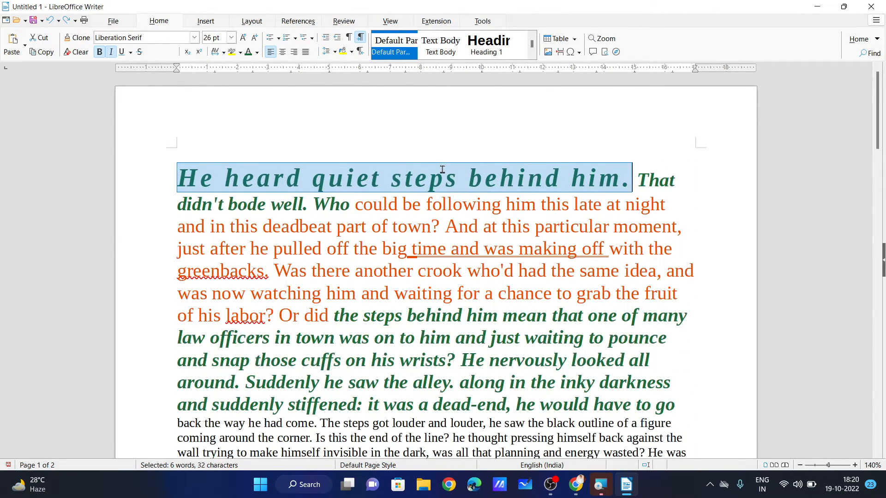
{"action": "key", "text": "ctrl+bracketright"}
{"action": "key", "text": "ctrl+bracketright"}
{"action": "key", "text": "ctrl+bracketright"}
{"action": "key", "text": "ctrl+bracketright"}
{"action": "key", "text": "ctrl+bracketright"}
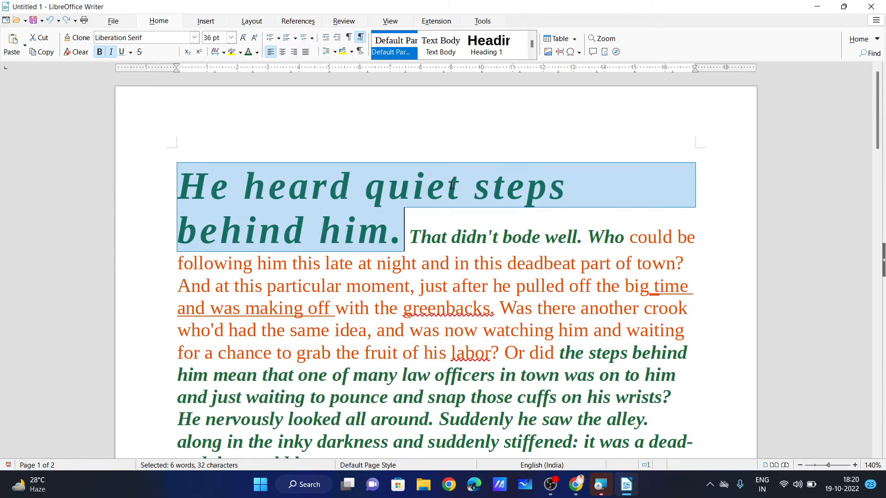
{"action": "left_click", "coordinate": [487, 237]}
{"action": "scroll", "coordinate": [484, 236], "scroll_direction": "down", "scroll_amount": 10}
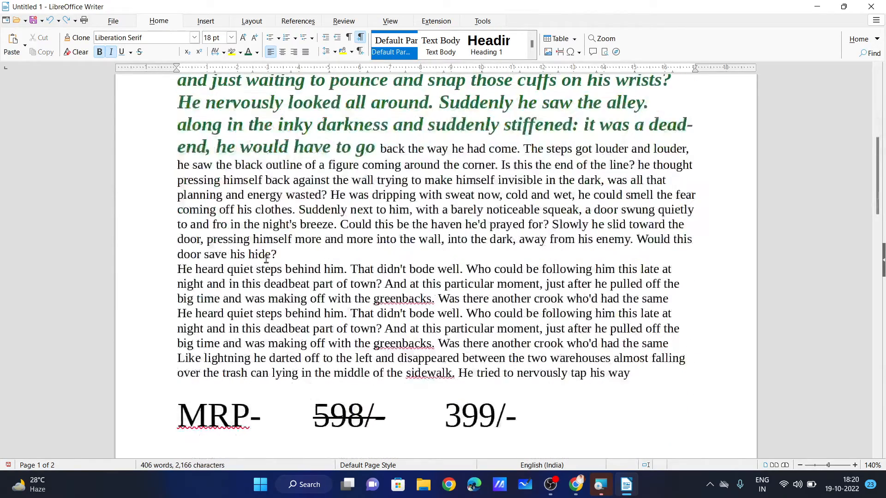
{"action": "left_click_drag", "start_coordinate": [180, 195], "coordinate": [405, 196]}
{"action": "left_click", "coordinate": [411, 195]}
{"action": "left_click_drag", "start_coordinate": [275, 211], "coordinate": [424, 209]}
{"action": "left_click", "coordinate": [353, 258]}
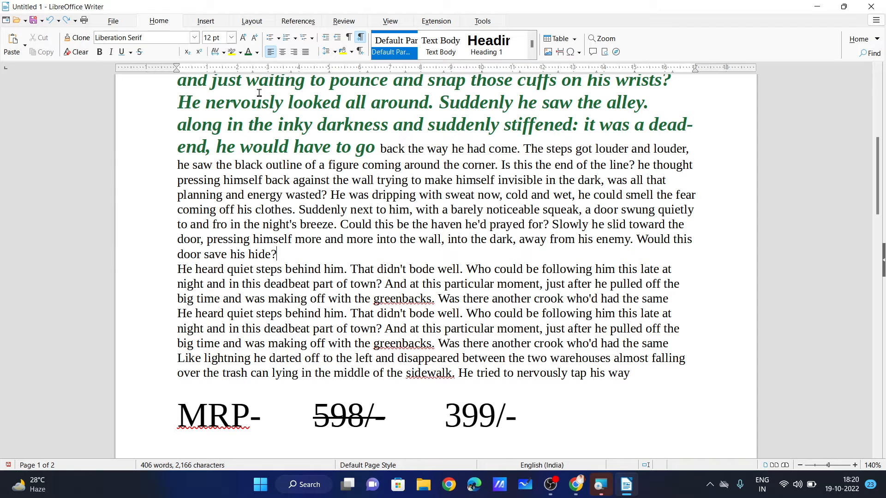
{"action": "left_click", "coordinate": [240, 52]}
{"action": "left_click", "coordinate": [237, 156]}
{"action": "left_click_drag", "start_coordinate": [567, 210], "coordinate": [299, 210]}
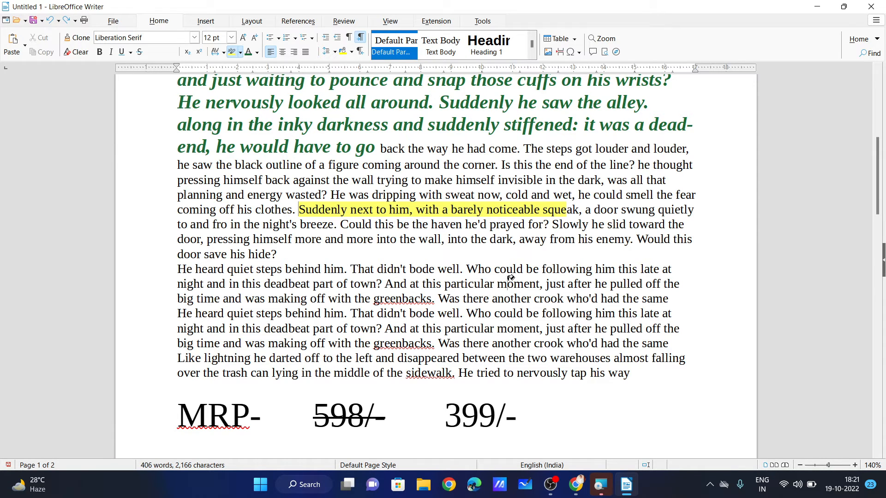
{"action": "left_click", "coordinate": [364, 245]}
{"action": "scroll", "coordinate": [333, 173], "scroll_direction": "up", "scroll_amount": 10}
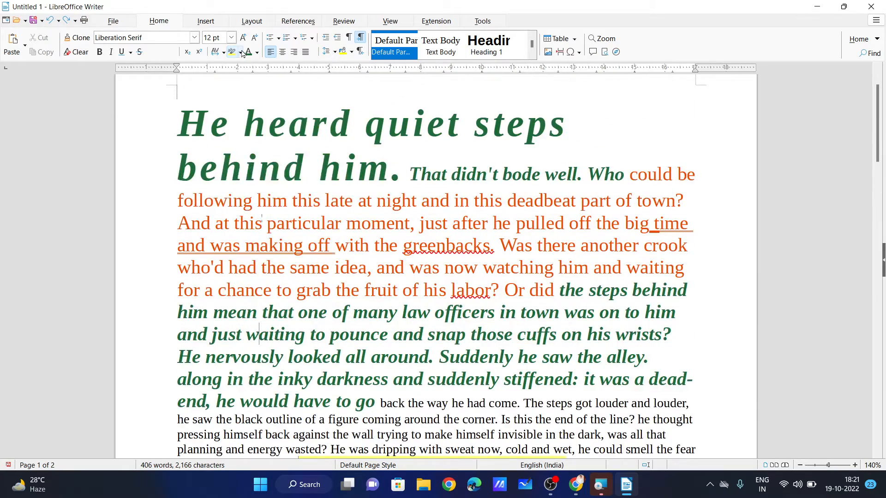
{"action": "left_click", "coordinate": [240, 52]}
{"action": "left_click", "coordinate": [332, 175]}
{"action": "scroll", "coordinate": [388, 249], "scroll_direction": "down", "scroll_amount": 5}
{"action": "scroll", "coordinate": [388, 250], "scroll_direction": "down", "scroll_amount": 3}
{"action": "left_click_drag", "start_coordinate": [498, 272], "coordinate": [263, 273]}
{"action": "scroll", "coordinate": [364, 165], "scroll_direction": "up", "scroll_amount": 8}
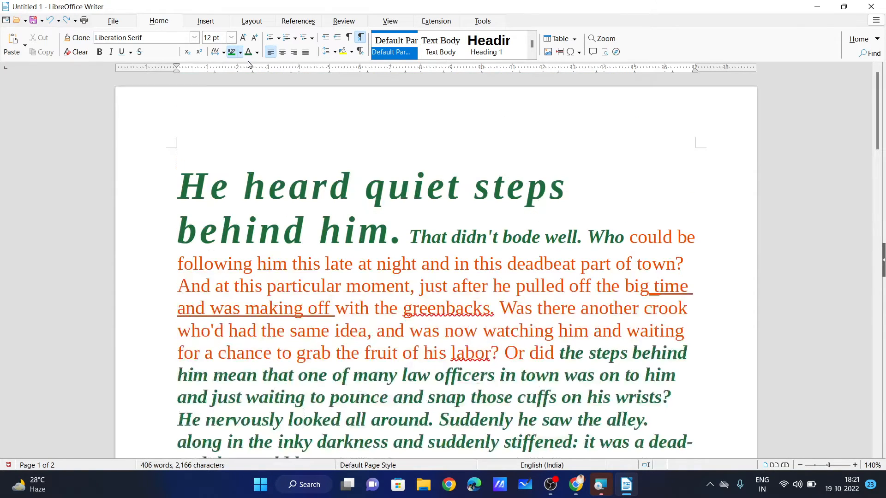
{"action": "left_click", "coordinate": [241, 54]}
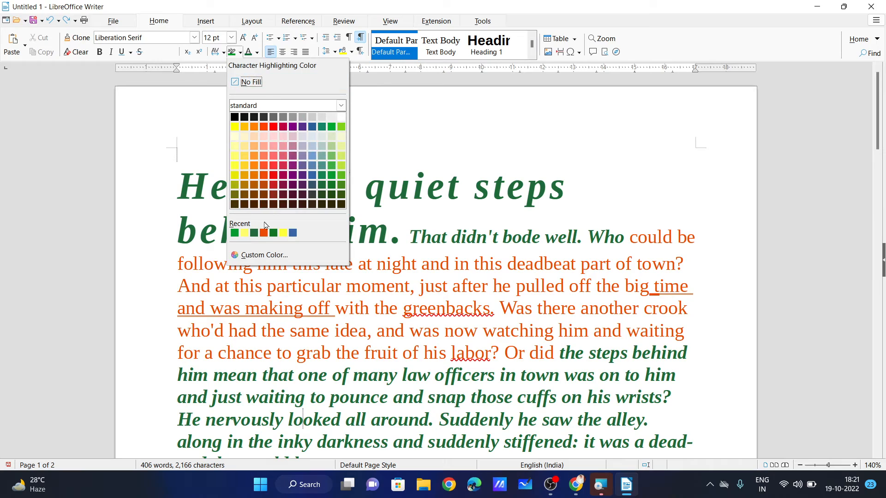
{"action": "left_click", "coordinate": [249, 82]}
{"action": "scroll", "coordinate": [306, 147], "scroll_direction": "down", "scroll_amount": 3}
{"action": "scroll", "coordinate": [306, 148], "scroll_direction": "down", "scroll_amount": 3}
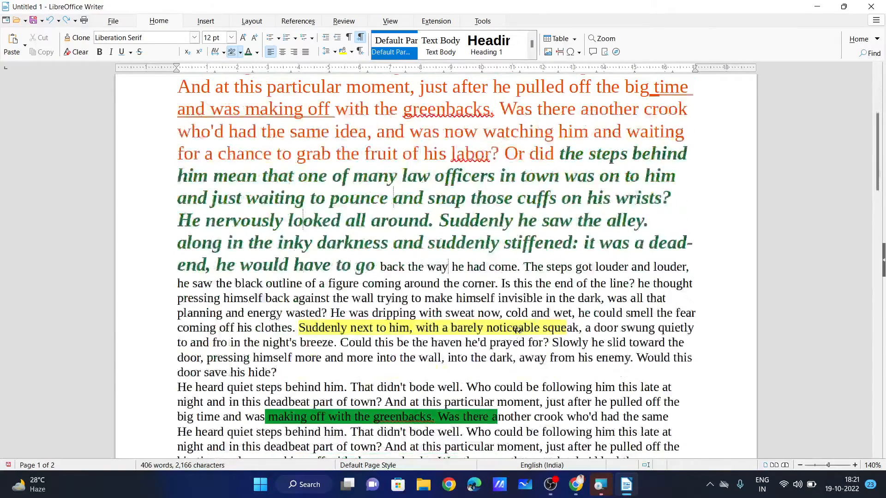
{"action": "mouse_move", "coordinate": [553, 375]}
{"action": "left_mouse_down"}
{"action": "mouse_move", "coordinate": [353, 302]}
{"action": "mouse_move", "coordinate": [320, 260]}
{"action": "left_mouse_up"}
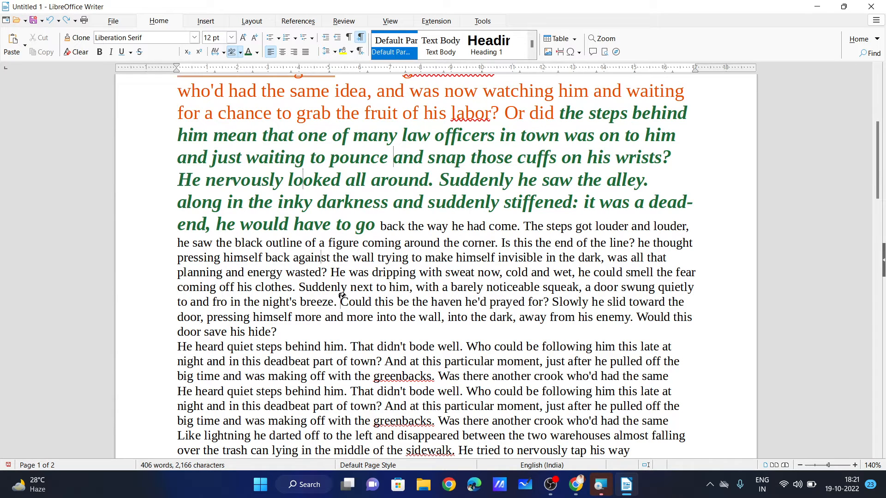
{"action": "scroll", "coordinate": [137, 103], "scroll_direction": "up", "scroll_amount": 7}
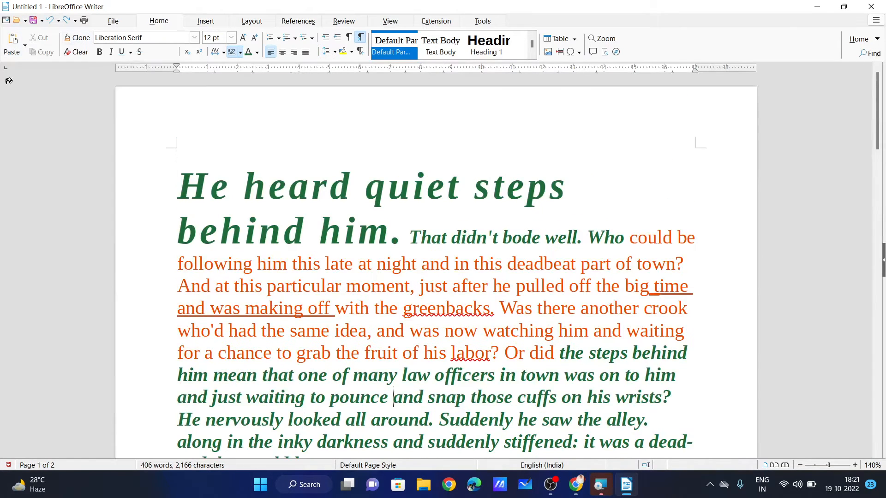
{"action": "scroll", "coordinate": [267, 199], "scroll_direction": "down", "scroll_amount": 2}
{"action": "scroll", "coordinate": [267, 200], "scroll_direction": "down", "scroll_amount": 1}
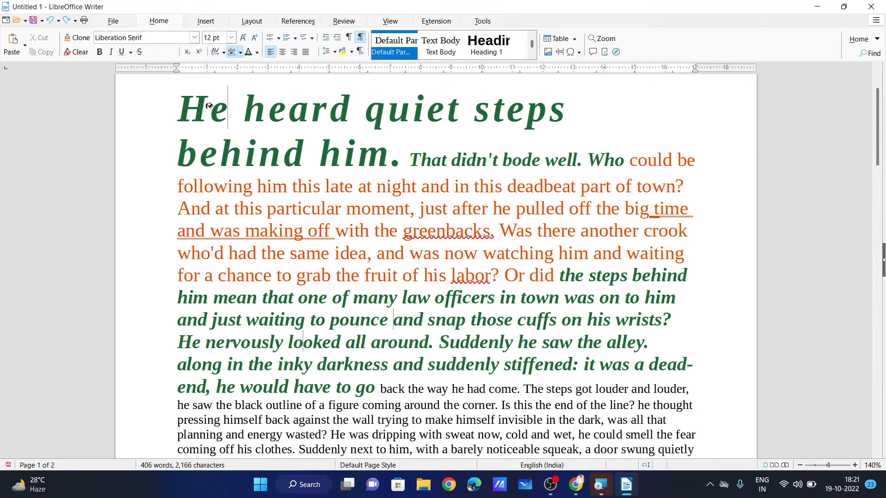
{"action": "scroll", "coordinate": [209, 107], "scroll_direction": "up", "scroll_amount": 2}
{"action": "scroll", "coordinate": [300, 194], "scroll_direction": "down", "scroll_amount": 1}
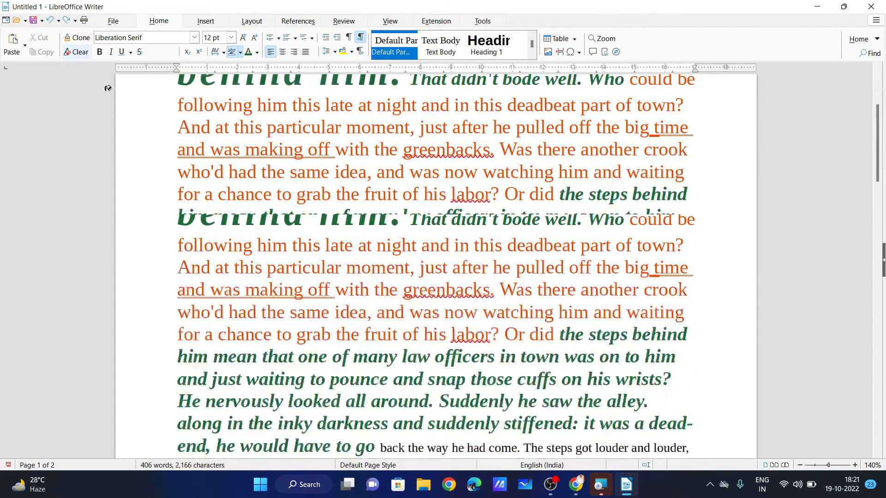
{"action": "left_click_drag", "start_coordinate": [175, 167], "coordinate": [687, 423]}
{"action": "left_click", "coordinate": [587, 356]}
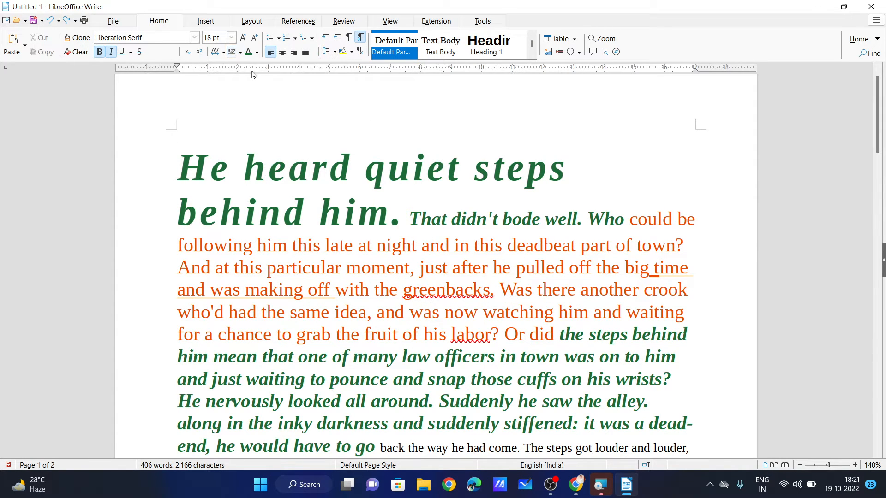
Clear direct formatting from the opening text through 'the steps behind'.
{"action": "left_click_drag", "start_coordinate": [181, 161], "coordinate": [700, 333]}
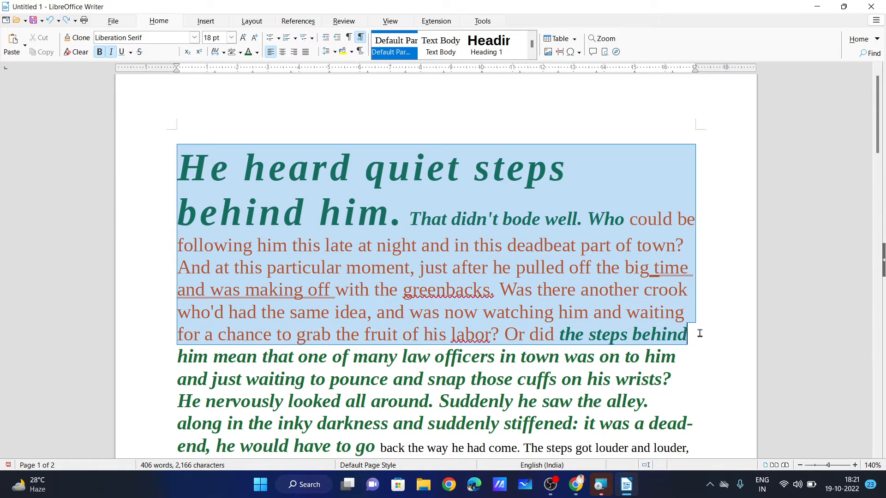
{"action": "left_click", "coordinate": [81, 54]}
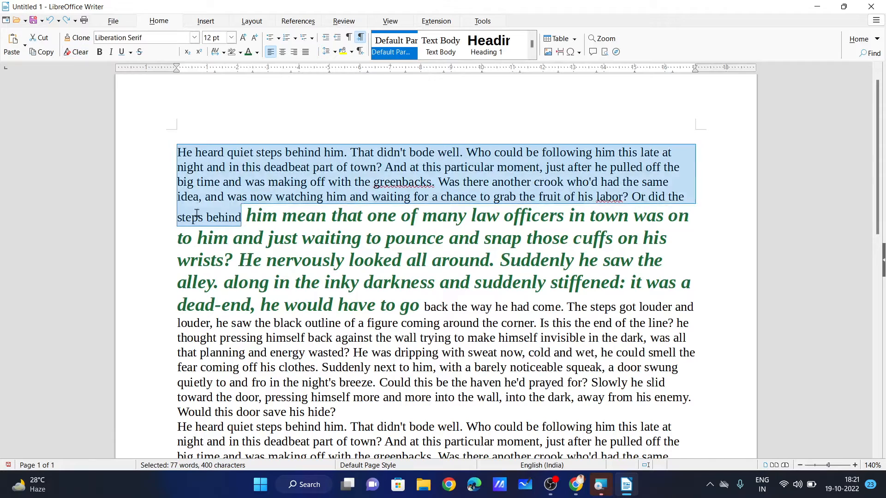
{"action": "left_click_drag", "start_coordinate": [176, 151], "coordinate": [468, 316]}
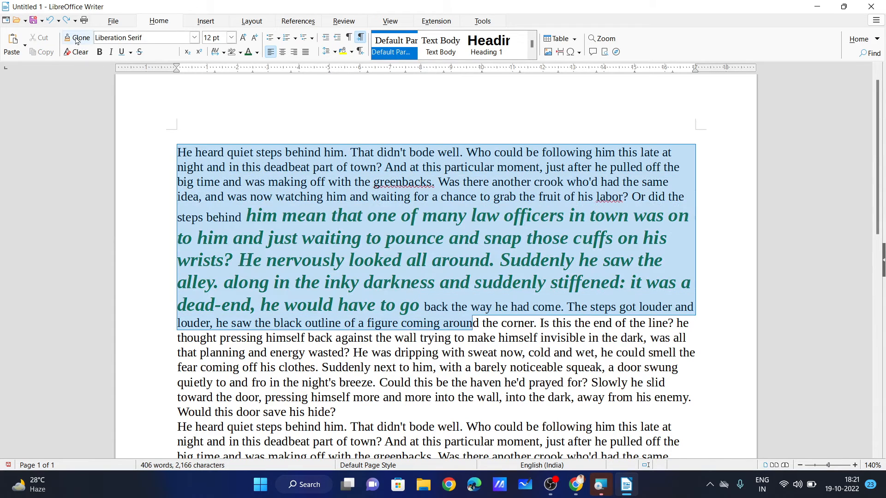
{"action": "left_click", "coordinate": [81, 51]}
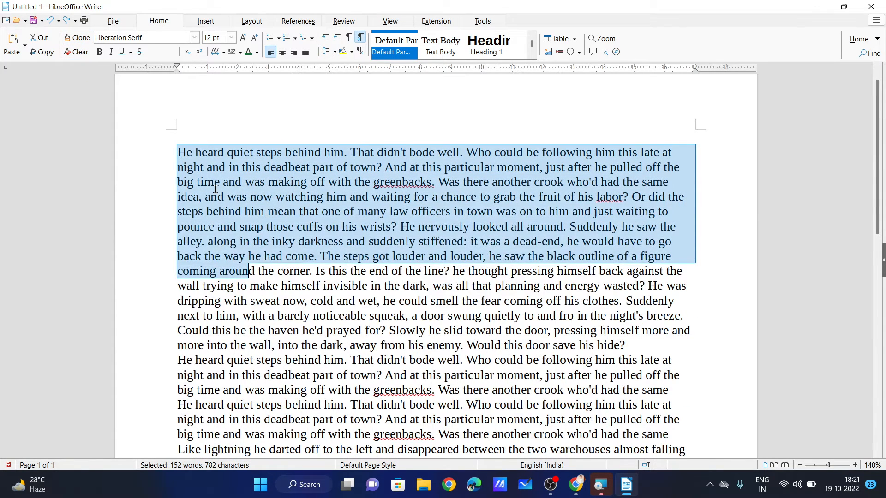
Compare formatted and cleared versions with Undo and Ctrl+M, ending with formatting cleared.
{"action": "key", "text": "ctrl+z"}
{"action": "key", "text": "ctrl+z"}
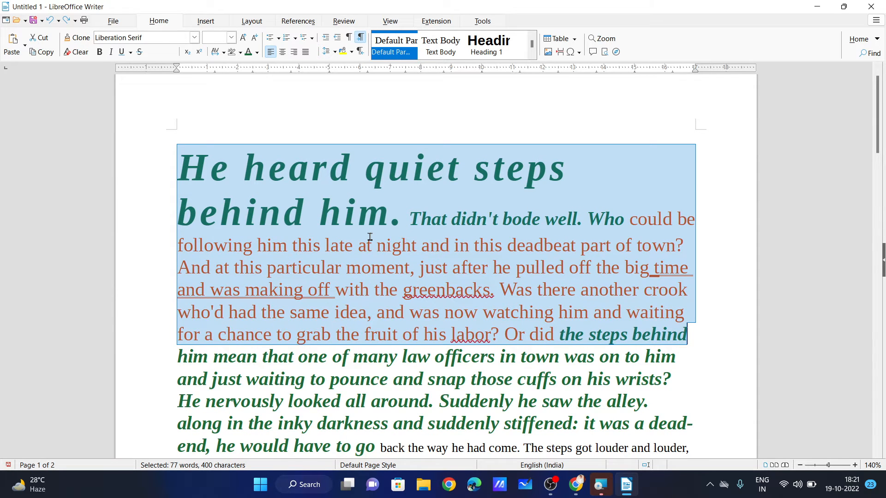
{"action": "key", "text": "ctrl+m"}
{"action": "key", "text": "ctrl+z"}
{"action": "left_click", "coordinate": [78, 53]}
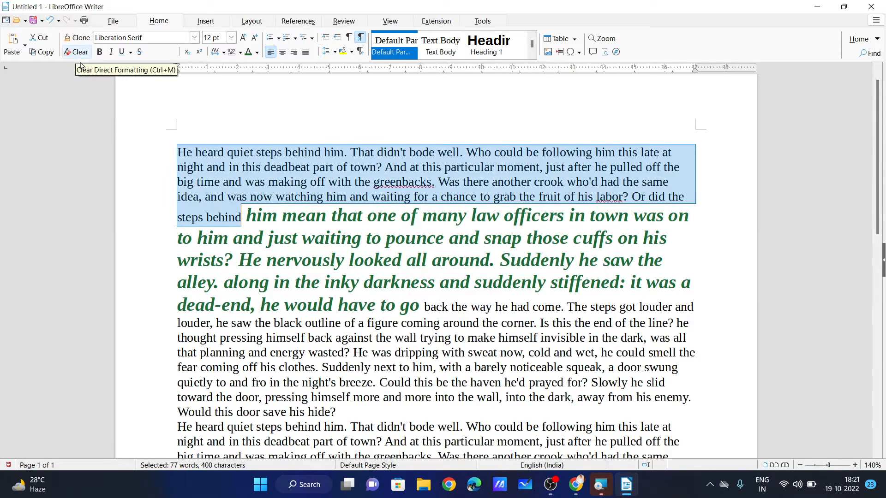
{"action": "key", "text": "ctrl+z"}
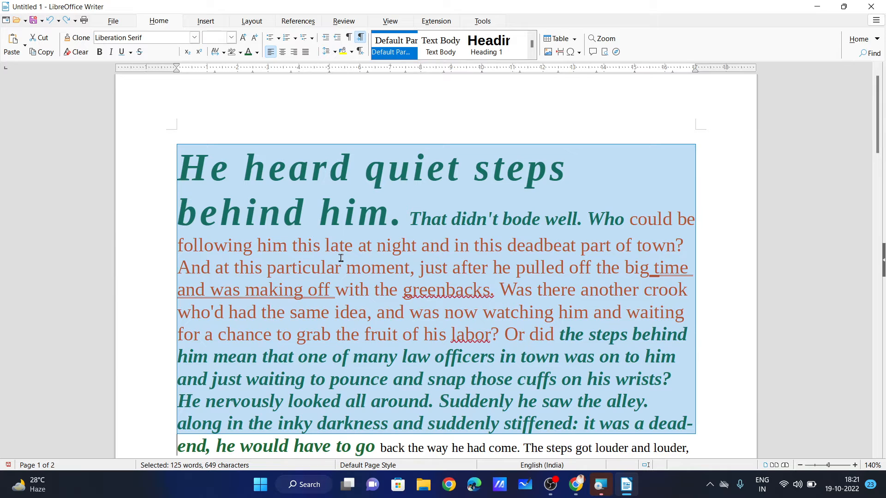
{"action": "key", "text": "ctrl+z"}
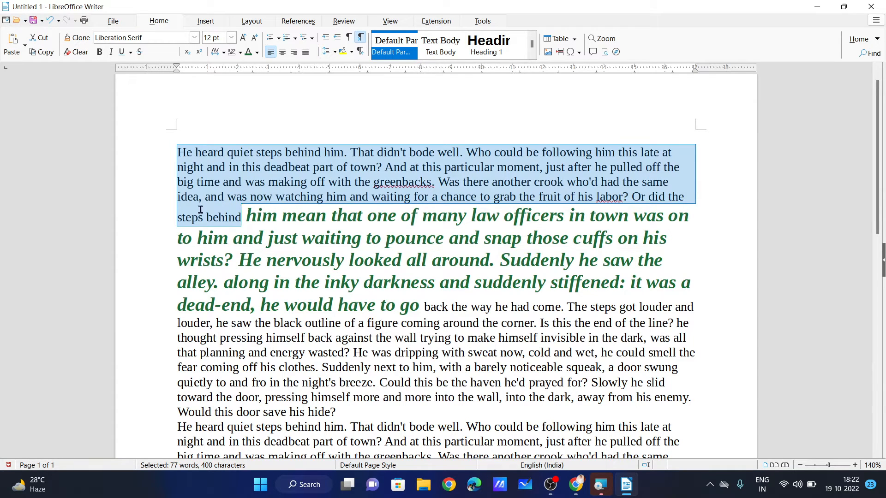
Select the repeated story paragraphs from 'He heard quiet steps' to 'tap his way'.
{"action": "left_click", "coordinate": [179, 148]}
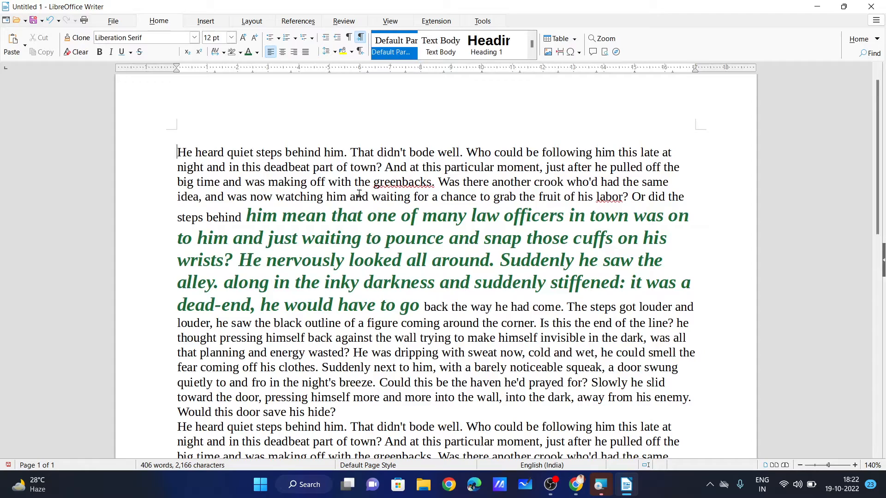
{"action": "scroll", "coordinate": [674, 198], "scroll_direction": "down", "scroll_amount": 5}
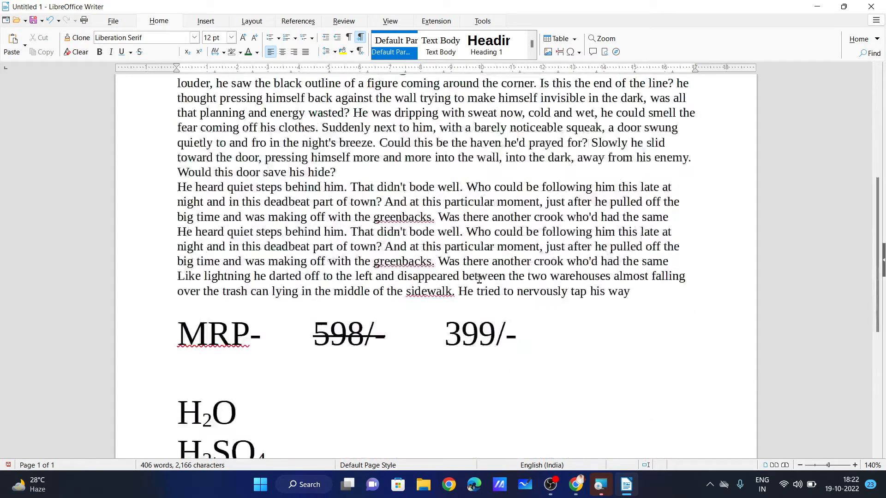
{"action": "scroll", "coordinate": [568, 311], "scroll_direction": "down", "scroll_amount": 2}
{"action": "scroll", "coordinate": [486, 216], "scroll_direction": "up", "scroll_amount": 1}
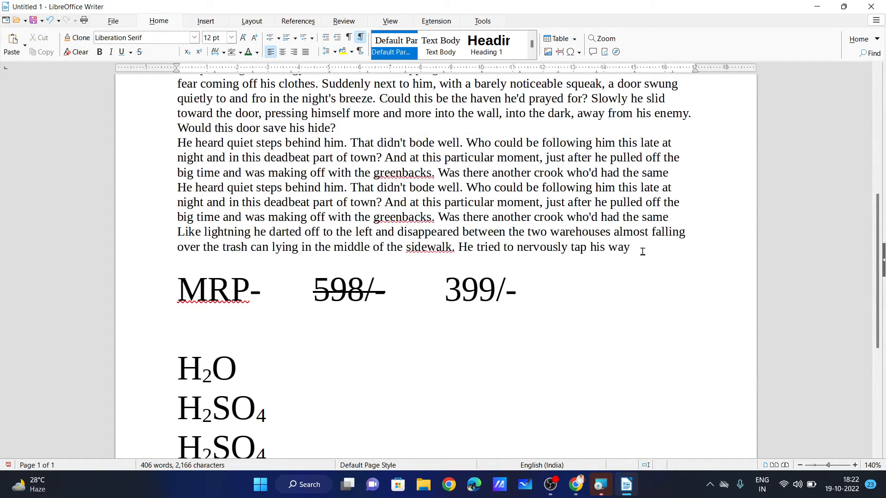
{"action": "left_click_drag", "start_coordinate": [630, 247], "coordinate": [605, 231]}
{"action": "left_click_drag", "start_coordinate": [263, 146], "coordinate": [178, 142]}
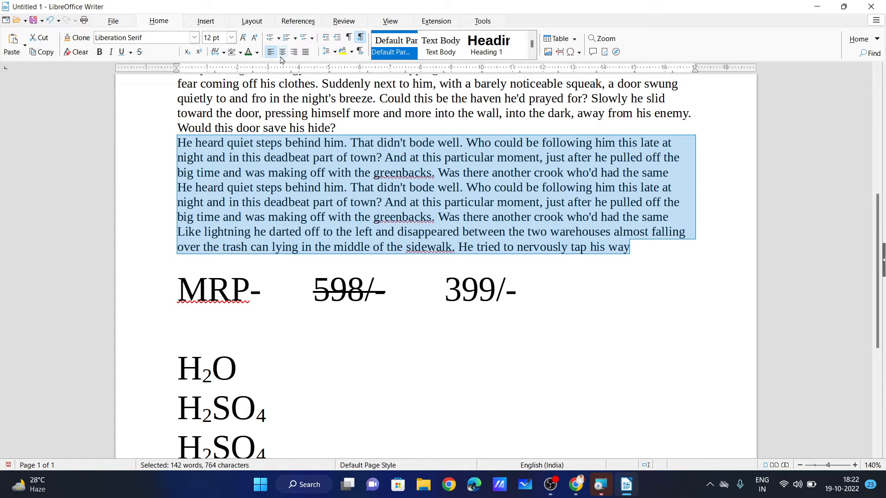
Try right and left alignment on the story paragraphs, settling on centred.
{"action": "left_click", "coordinate": [293, 52]}
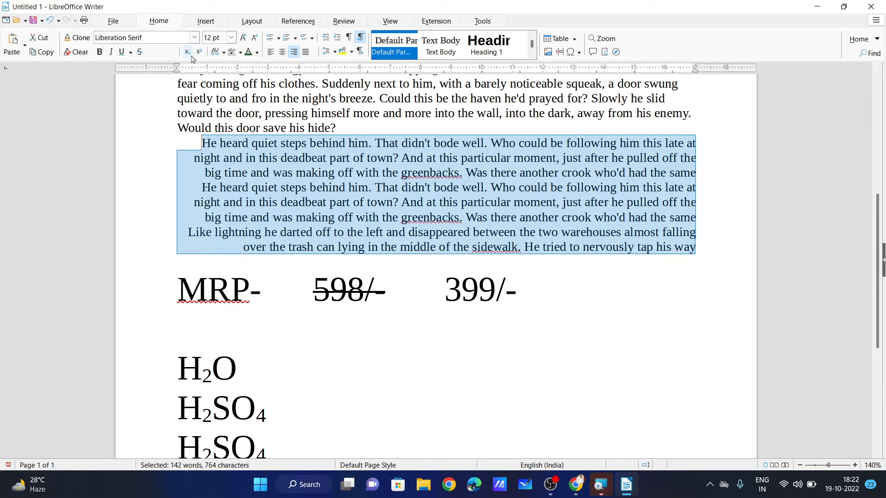
{"action": "left_click", "coordinate": [271, 52]}
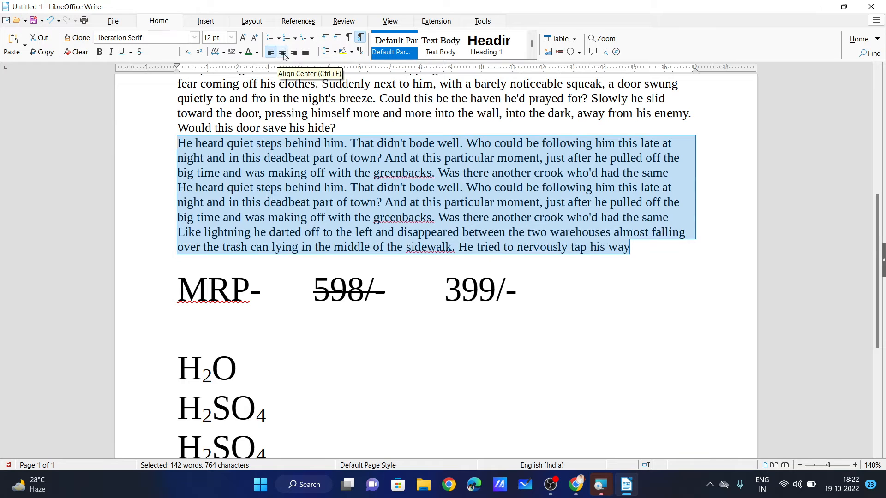
{"action": "left_click", "coordinate": [283, 54]}
Cycle the H2O and H2SO4 formula lines through right and centre, leaving them left-aligned.
{"action": "scroll", "coordinate": [369, 332], "scroll_direction": "down", "scroll_amount": 6}
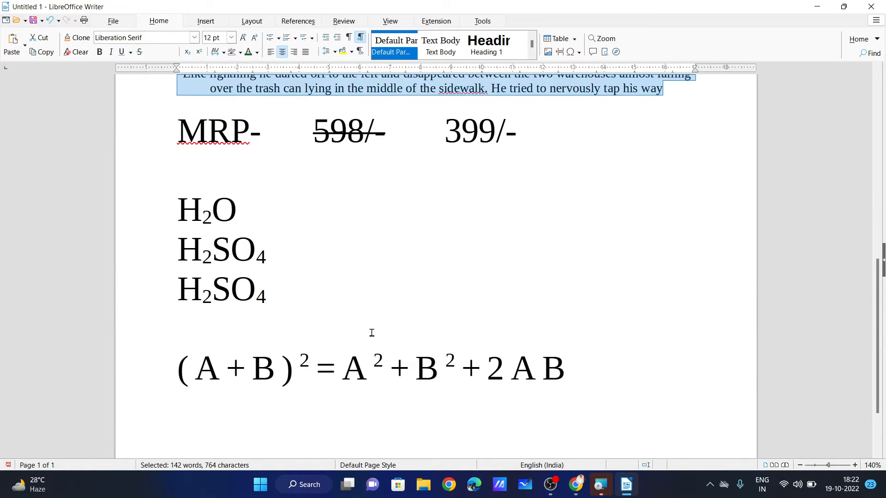
{"action": "left_click_drag", "start_coordinate": [296, 217], "coordinate": [178, 105]}
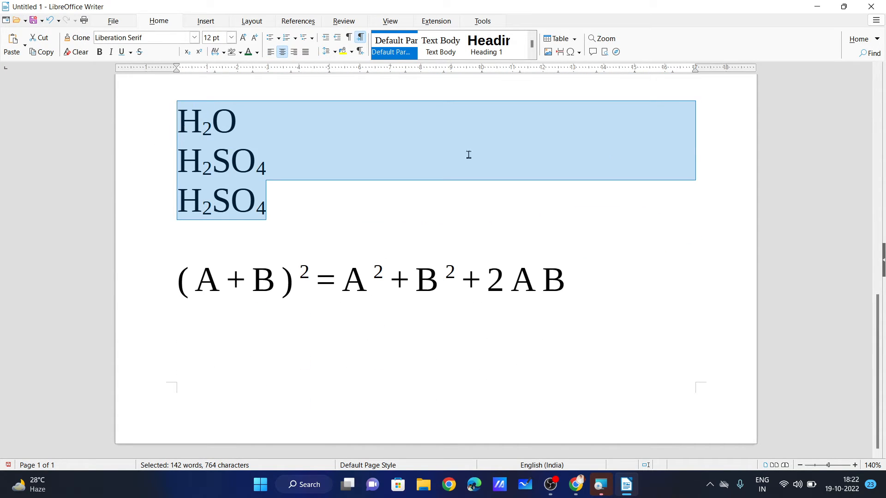
{"action": "key", "text": "ctrl+r"}
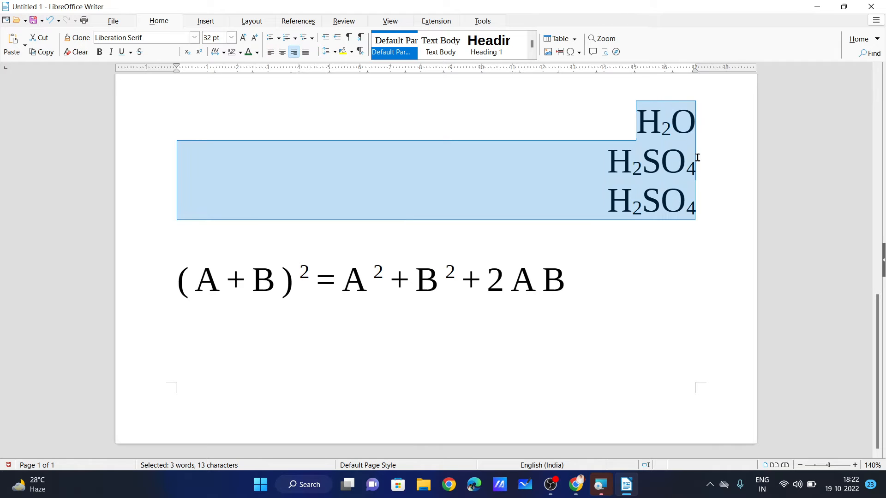
{"action": "key", "text": "ctrl+e"}
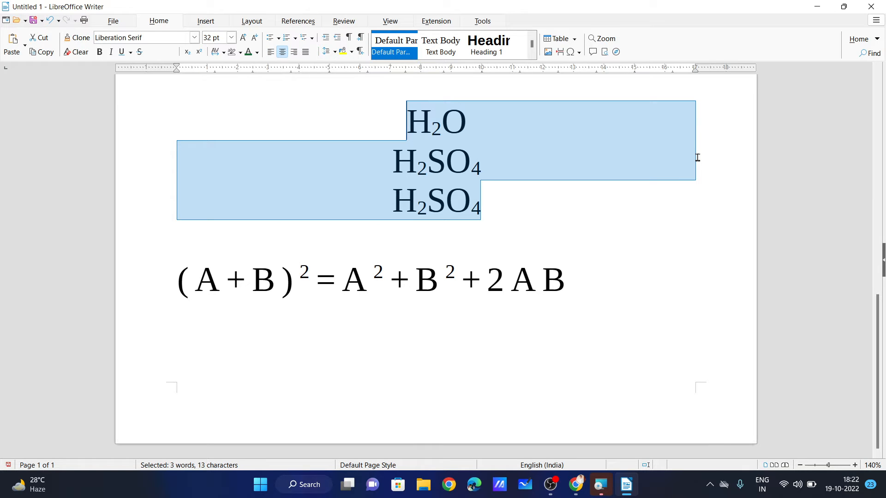
{"action": "key", "text": "ctrl+l"}
{"action": "scroll", "coordinate": [695, 155], "scroll_direction": "up", "scroll_amount": 10}
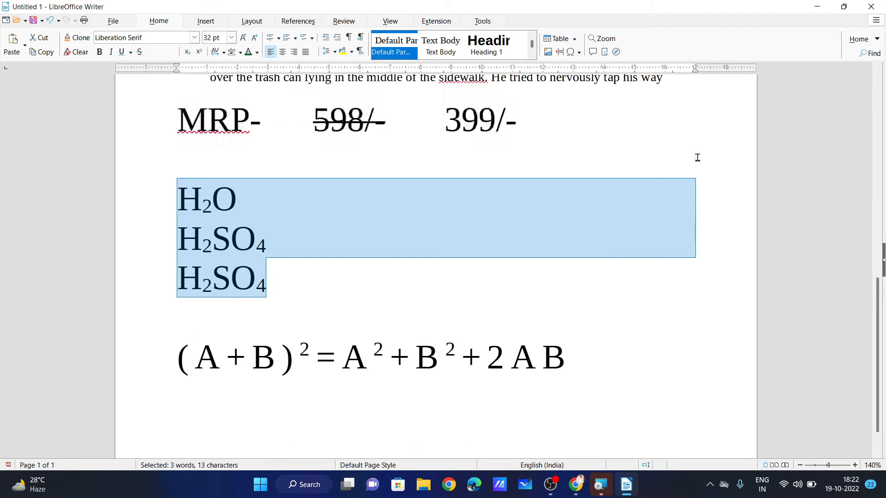
{"action": "scroll", "coordinate": [628, 220], "scroll_direction": "down", "scroll_amount": 2}
{"action": "scroll", "coordinate": [628, 220], "scroll_direction": "up", "scroll_amount": 3}
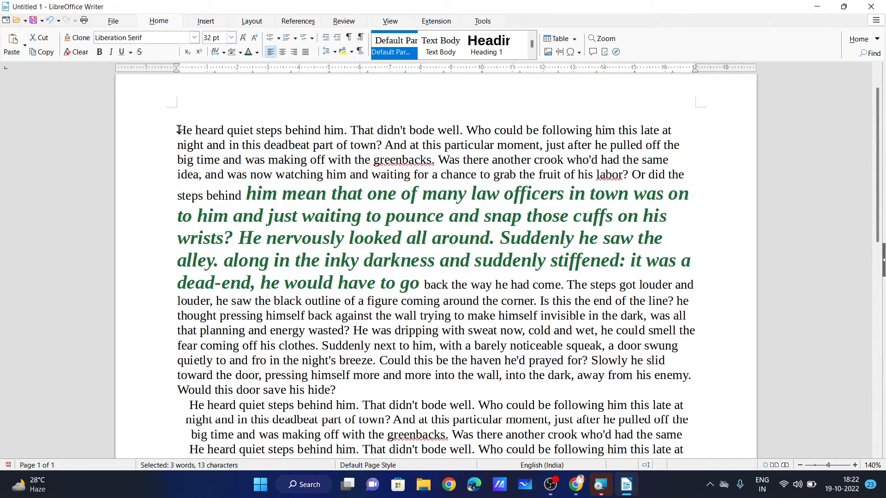
Justify the whole opening paragraph, briefly reverting to left alignment before re-justifying.
{"action": "left_click_drag", "start_coordinate": [177, 130], "coordinate": [358, 385]}
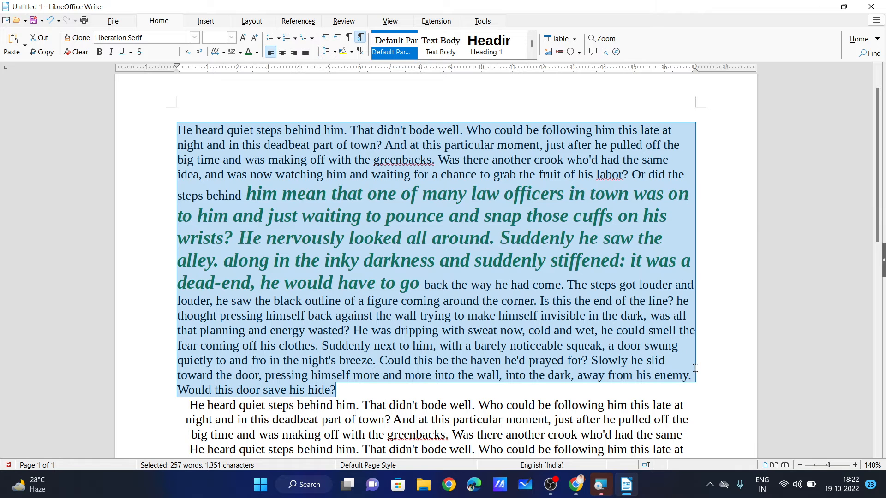
{"action": "left_click", "coordinate": [305, 52]}
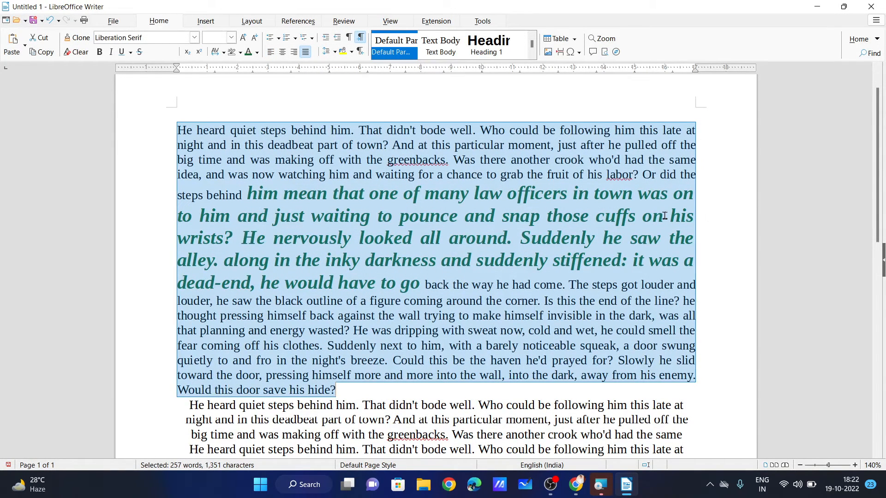
{"action": "key", "text": "ctrl+l"}
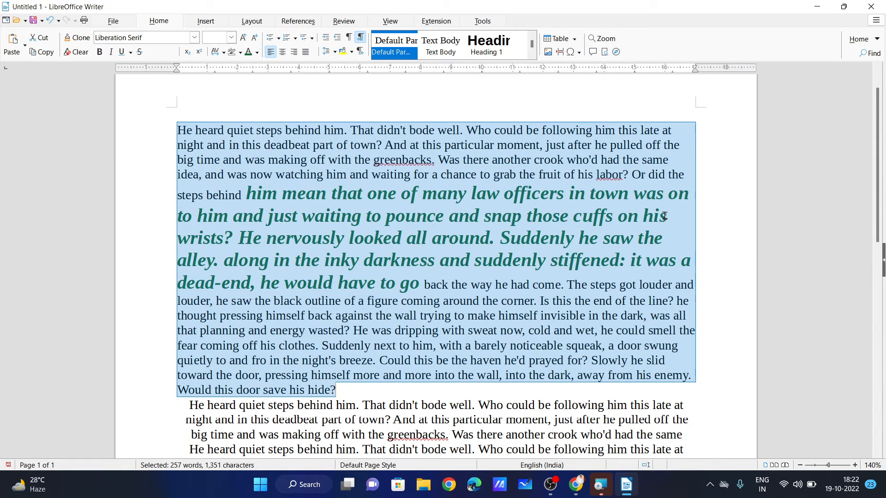
{"action": "key", "text": "ctrl+j"}
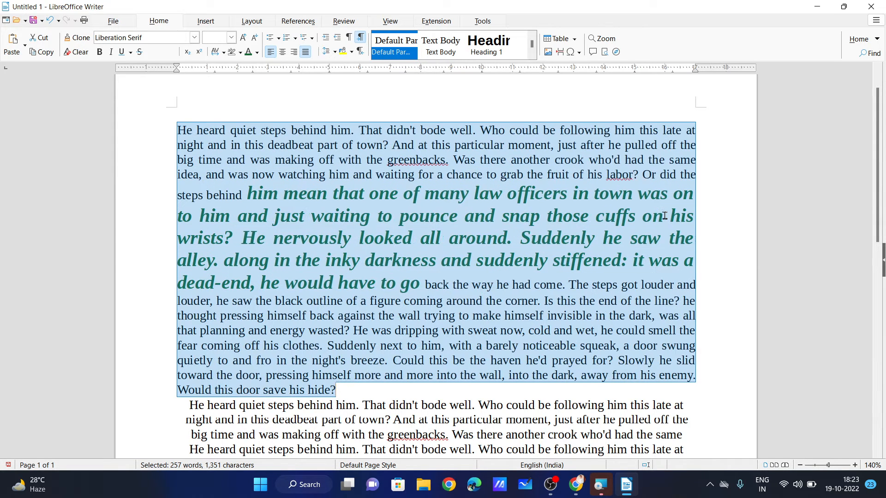
{"action": "left_click", "coordinate": [399, 215]}
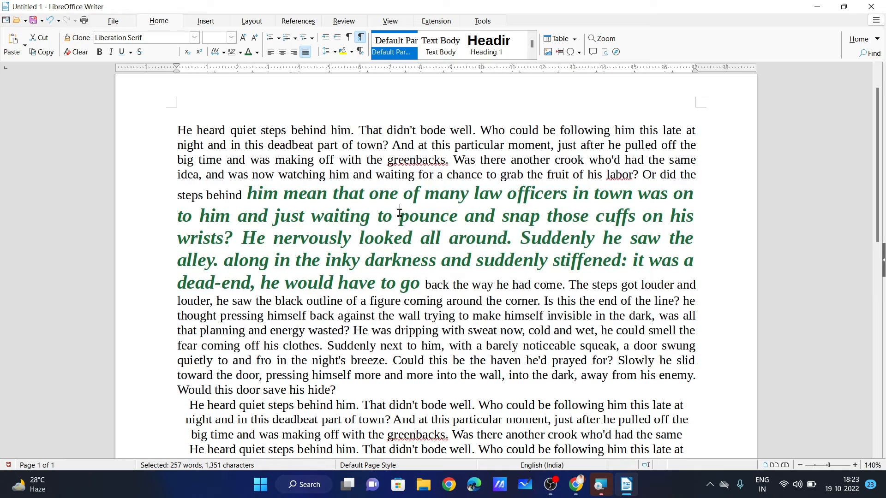
{"action": "scroll", "coordinate": [360, 173], "scroll_direction": "down", "scroll_amount": 15}
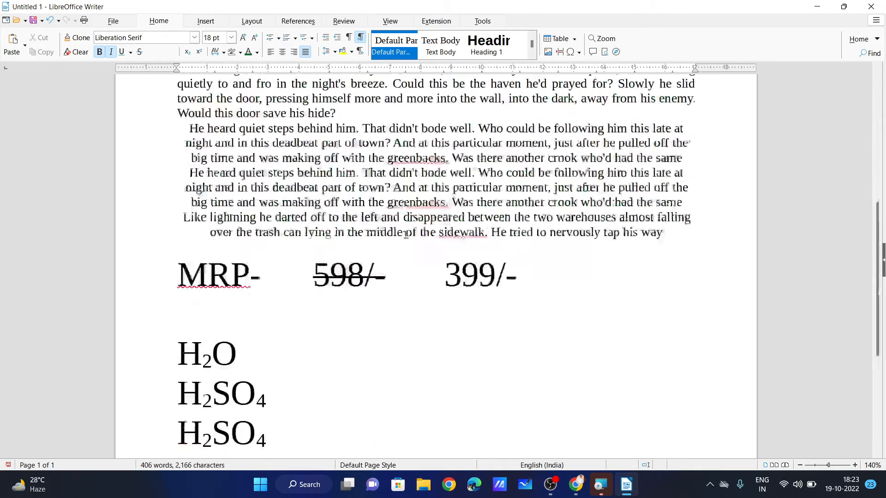
Delete everything from the MRP price line to the end of the document.
{"action": "left_click", "coordinate": [577, 311]}
{"action": "left_click_drag", "start_coordinate": [577, 311], "coordinate": [155, 271]}
{"action": "key", "text": "Delete"}
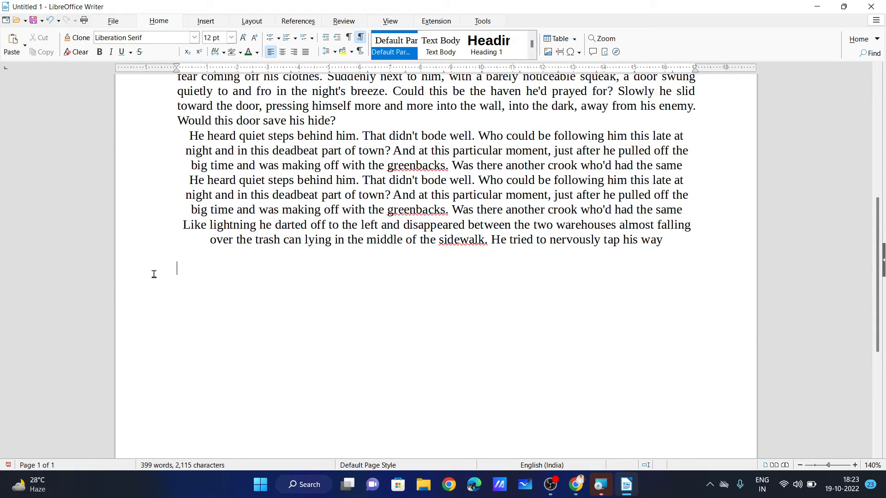
Type the line 'There are Three Types Of tense'.
{"action": "type", "text": "tHERE AR"}
{"action": "key", "text": "BackSpace"}
{"action": "key", "text": "BackSpace"}
{"action": "type", "text": "are The"}
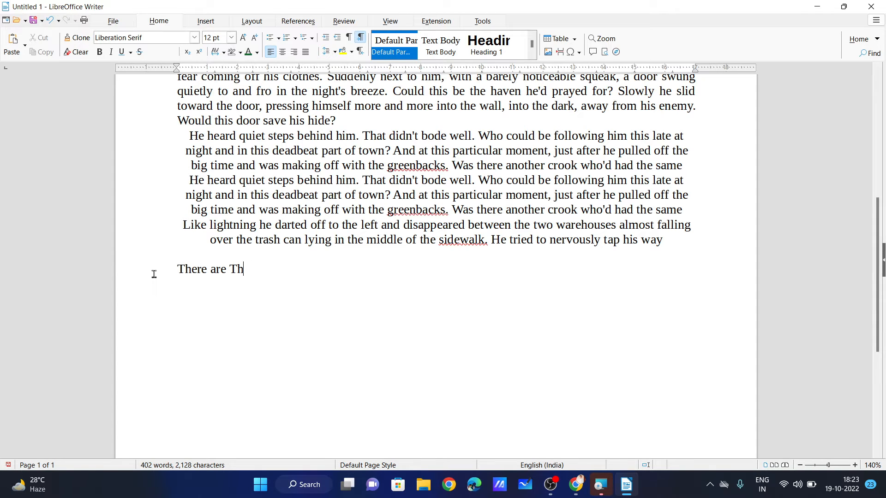
{"action": "key", "text": "BackSpace"}
{"action": "type", "text": "e Types Of tense"}
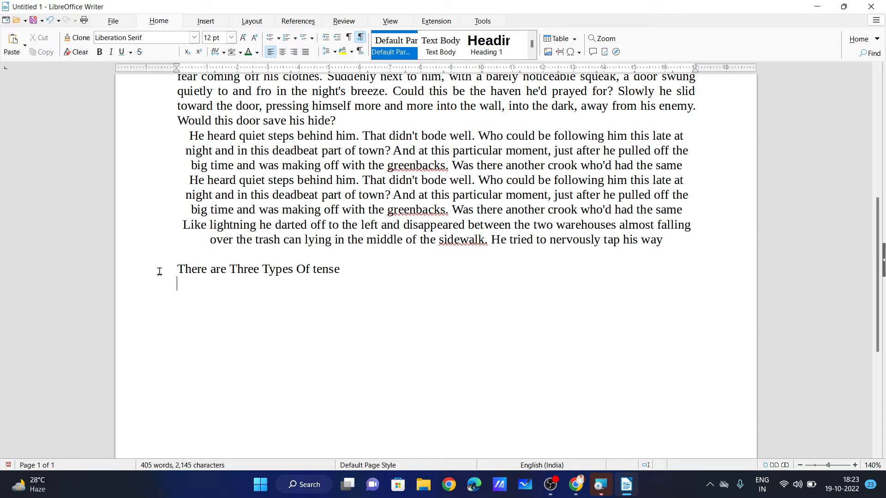
Start a list with solid diamond bullets after browsing the bullet and numbering styles.
{"action": "left_click", "coordinate": [278, 38]}
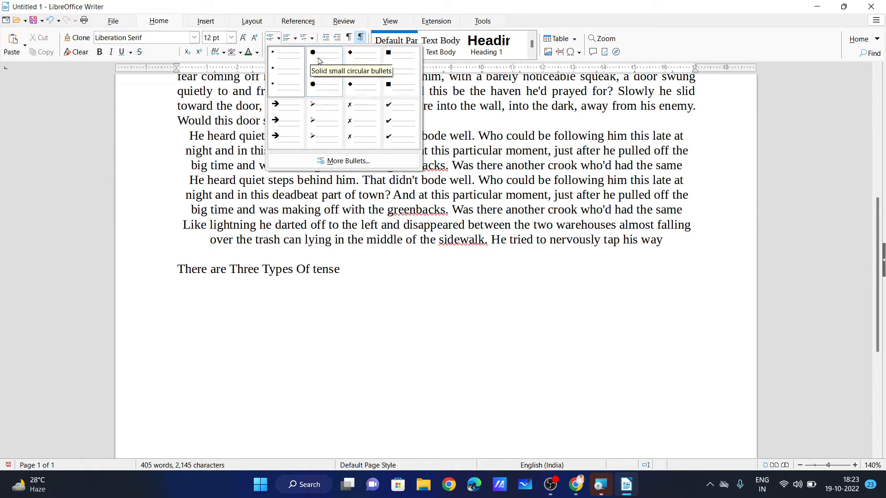
{"action": "left_click", "coordinate": [295, 38]}
{"action": "left_click", "coordinate": [295, 38]}
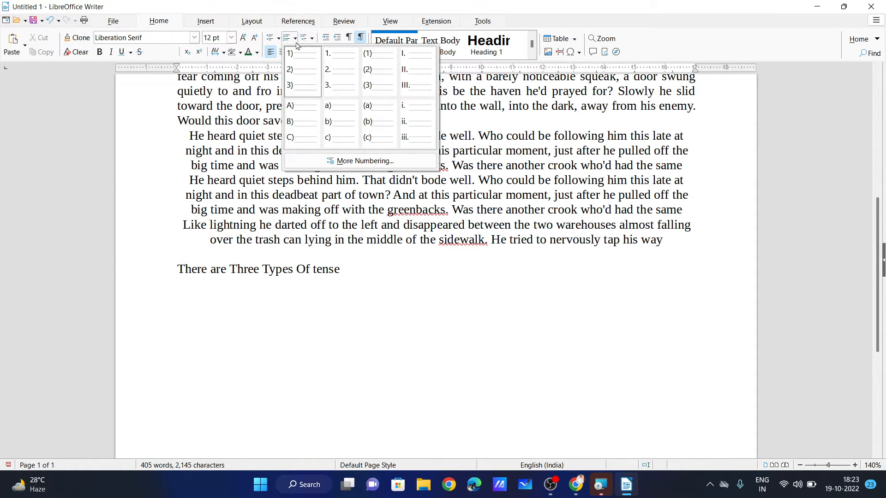
{"action": "left_click", "coordinate": [280, 40]}
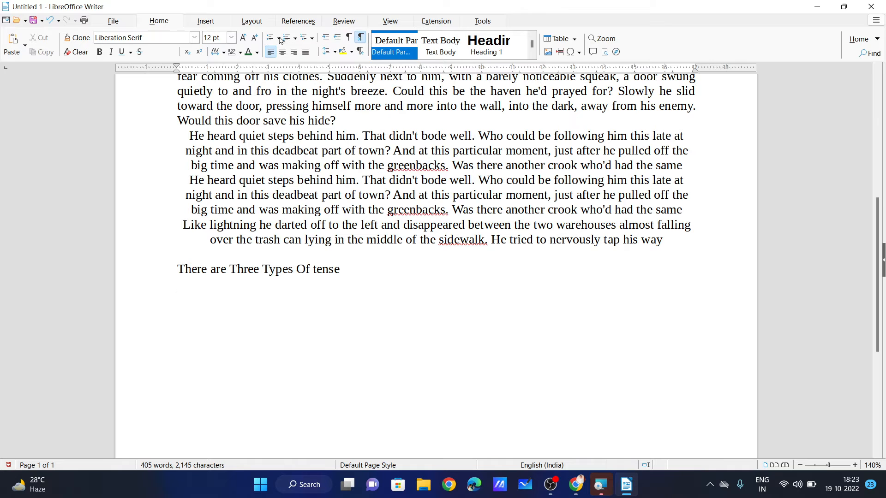
{"action": "left_click", "coordinate": [280, 41]}
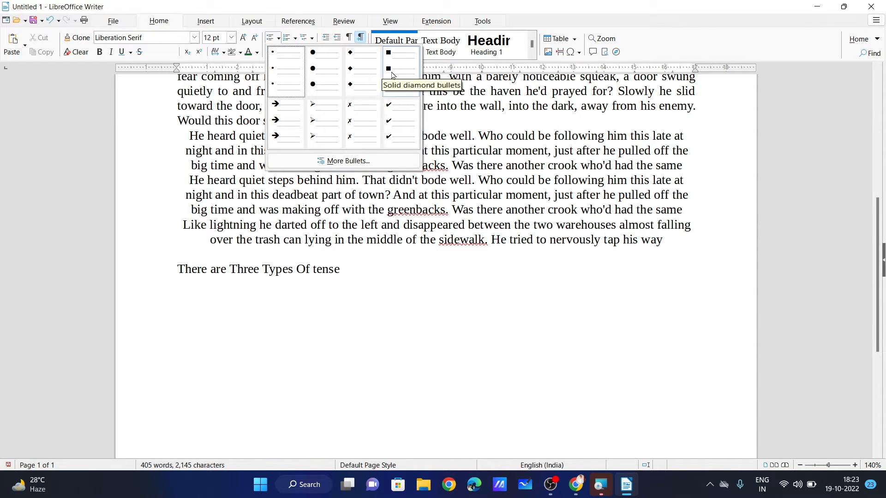
{"action": "left_click", "coordinate": [358, 79]}
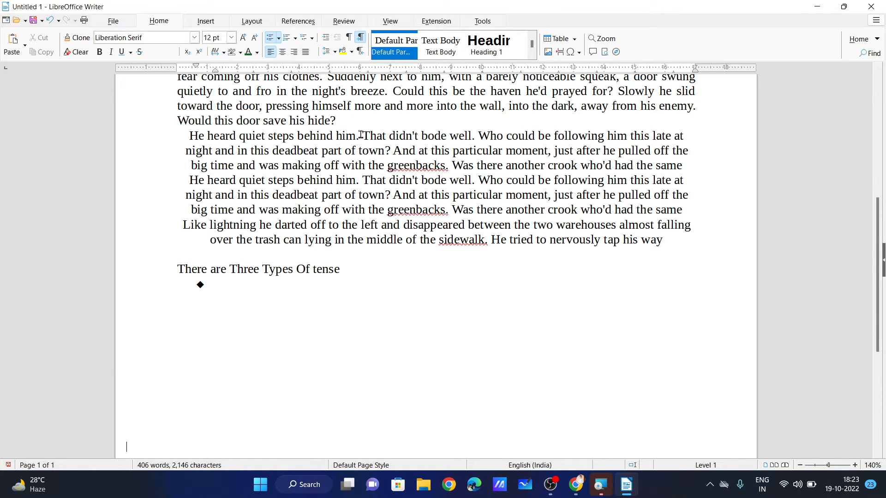
Enter the items Present tense, Past Tense and Future tense, then select all three.
{"action": "type", "text": "P"}
{"action": "type", "text": "resent"}
{"action": "type", "text": " tense "}
{"action": "type", "text": "Past"}
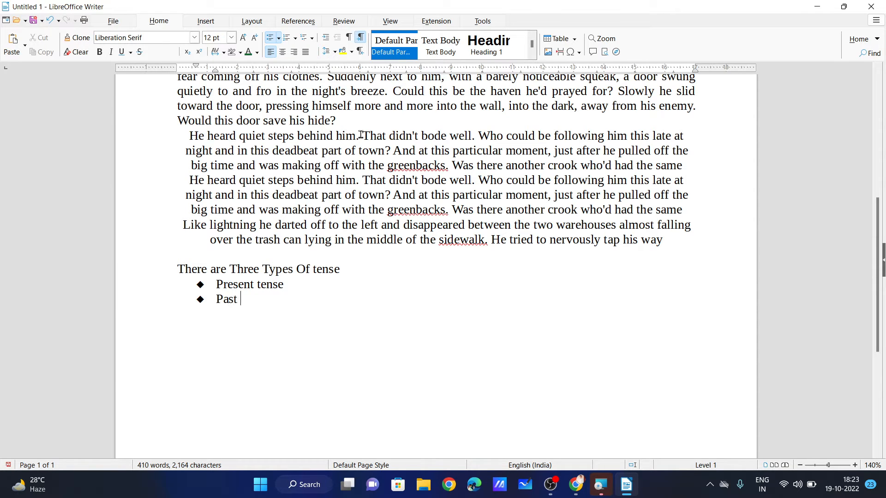
{"action": "type", "text": " Tense "}
{"action": "type", "text": "Futu"}
{"action": "type", "text": "re "}
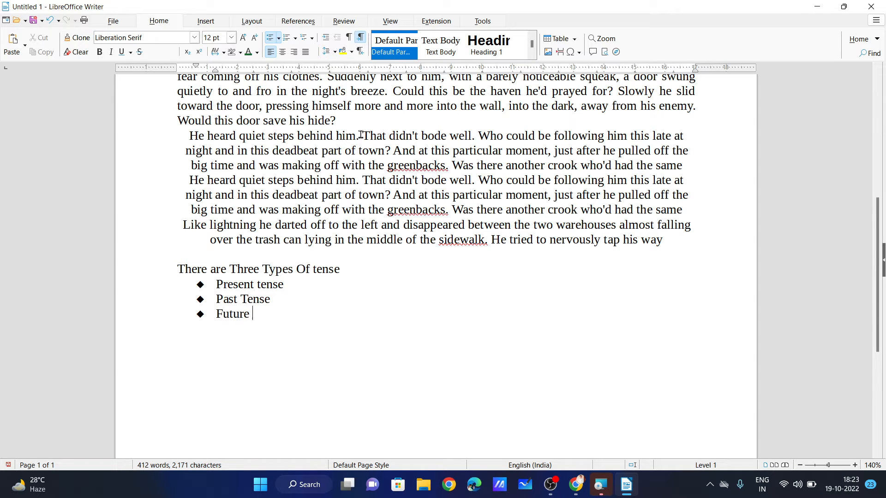
{"action": "type", "text": "tense"}
{"action": "left_click_drag", "start_coordinate": [279, 314], "coordinate": [194, 284]}
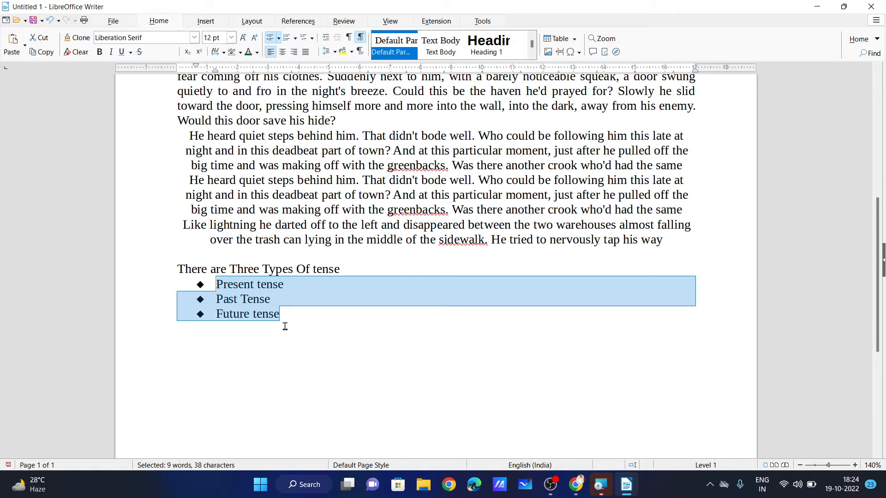
Toggle numbering and bullets on the tense items with F12 and Shift+F12.
{"action": "key", "text": "F12"}
{"action": "key", "text": "F12"}
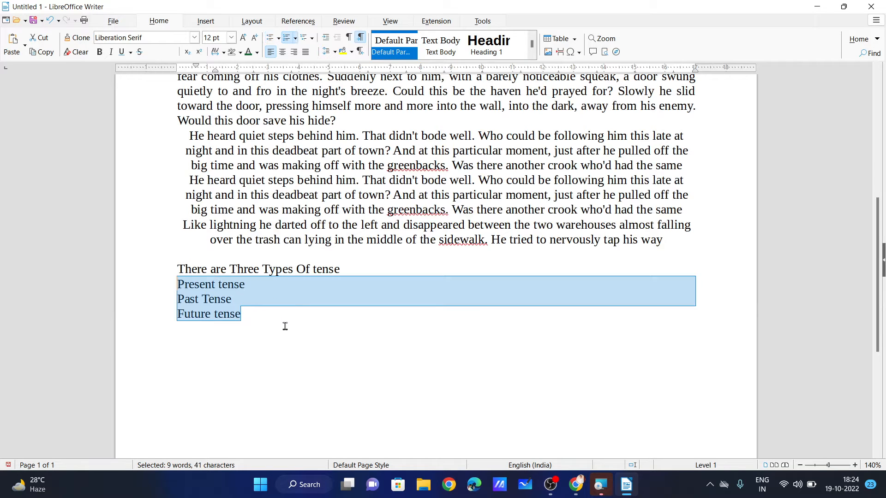
{"action": "key", "text": "shift+F12"}
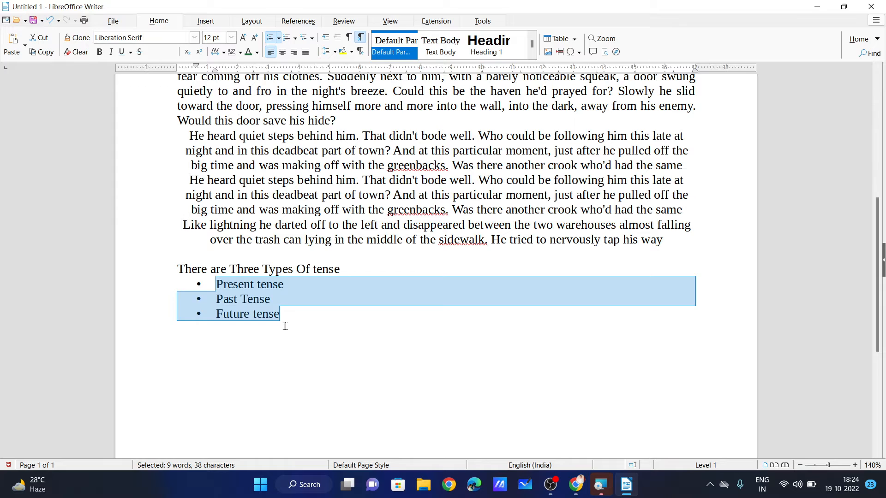
{"action": "key", "text": "shift+F12"}
{"action": "key", "text": "shift+F12"}
{"action": "key", "text": "F12"}
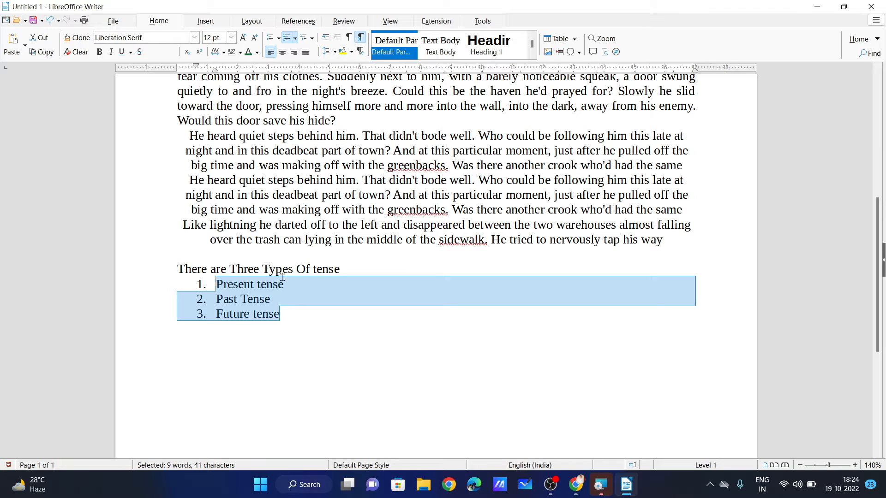
Try the numbering styles A), B), C), then 1., 2., 3., then I., II., III.
{"action": "left_click", "coordinate": [295, 38]}
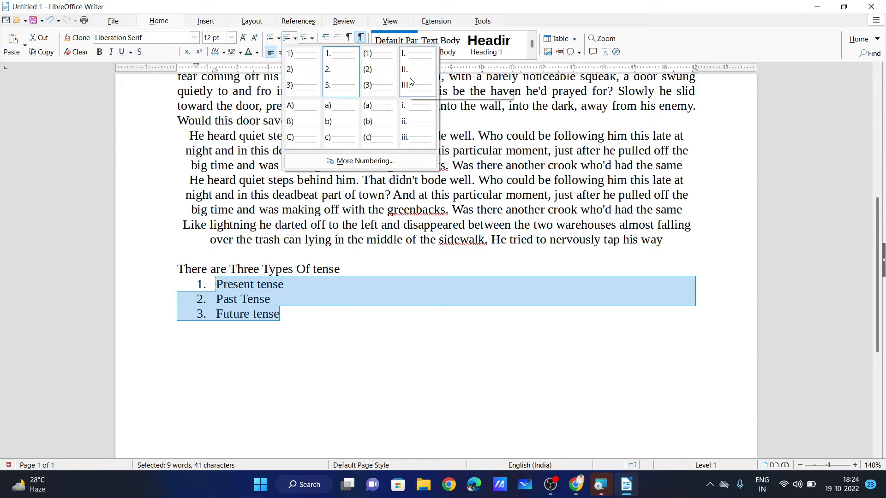
{"action": "left_click", "coordinate": [295, 121]}
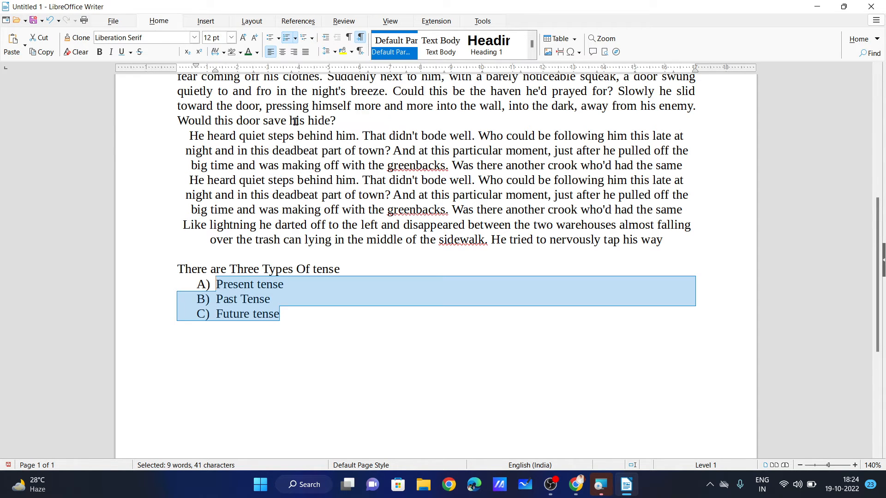
{"action": "left_click", "coordinate": [295, 38]}
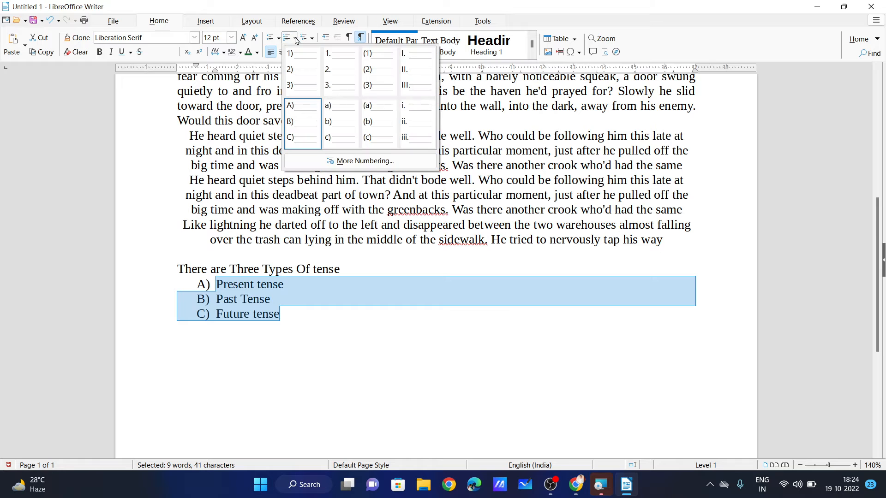
{"action": "left_click", "coordinate": [332, 73]}
{"action": "left_click", "coordinate": [296, 40]}
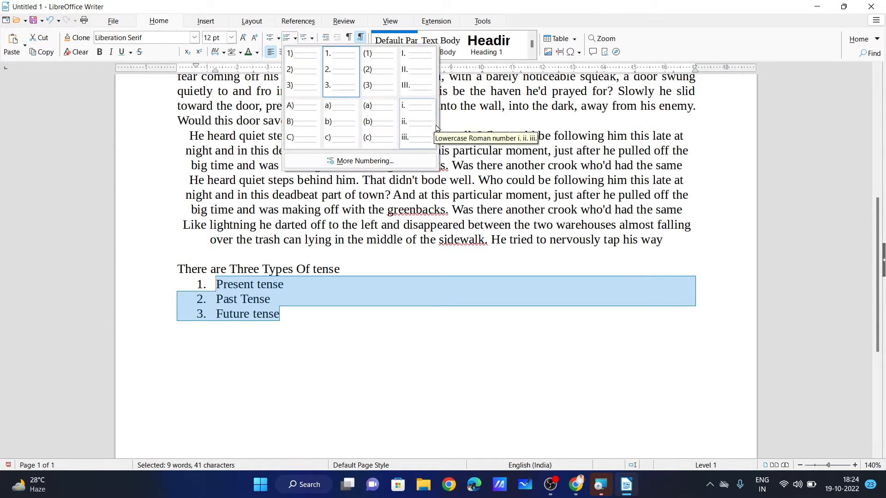
{"action": "left_click", "coordinate": [413, 70]}
Reselect the three tense items and give them plain round bullets.
{"action": "left_click", "coordinate": [323, 318]}
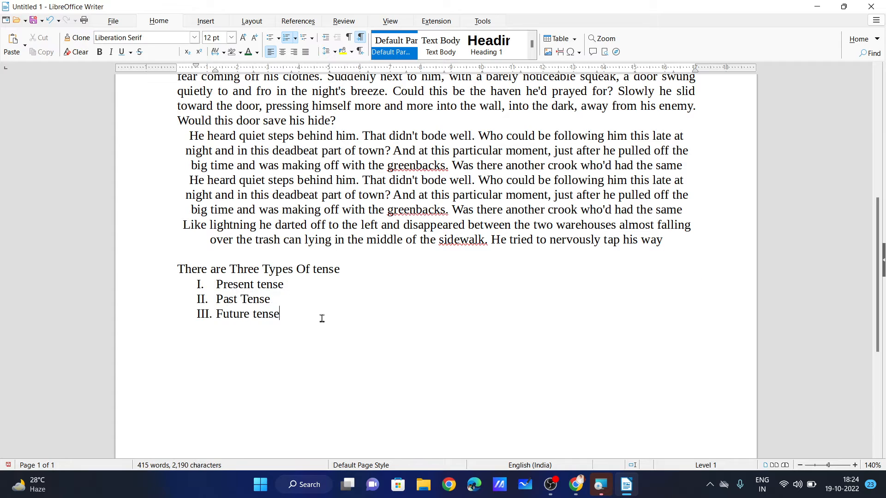
{"action": "left_click_drag", "start_coordinate": [303, 316], "coordinate": [199, 284]}
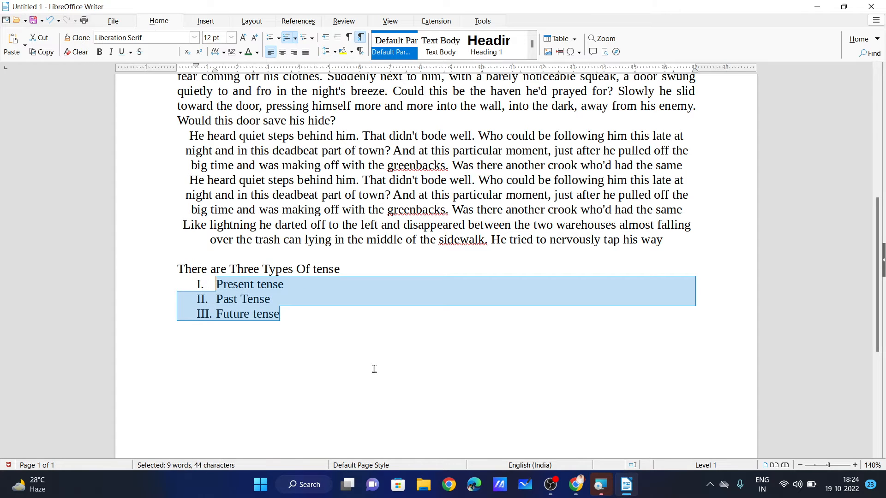
{"action": "key", "text": "shift+F12"}
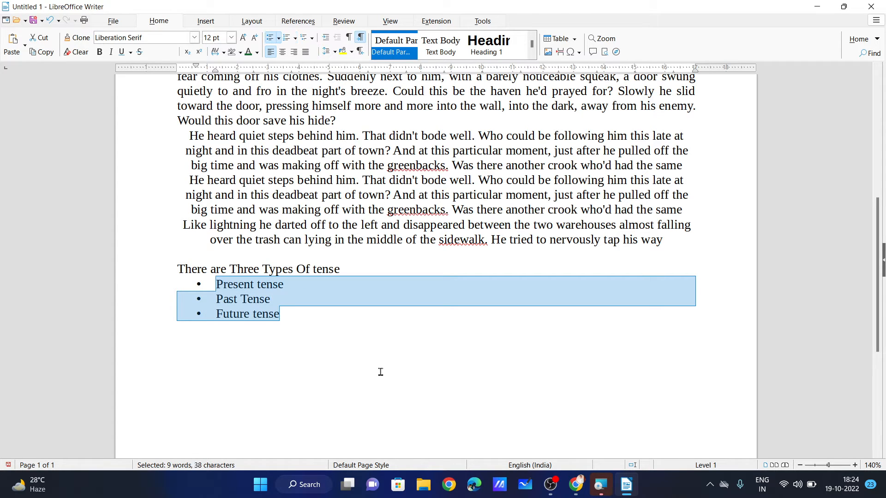
Reselect the three tense items and remove their bullets.
{"action": "left_click_drag", "start_coordinate": [357, 338], "coordinate": [186, 284]}
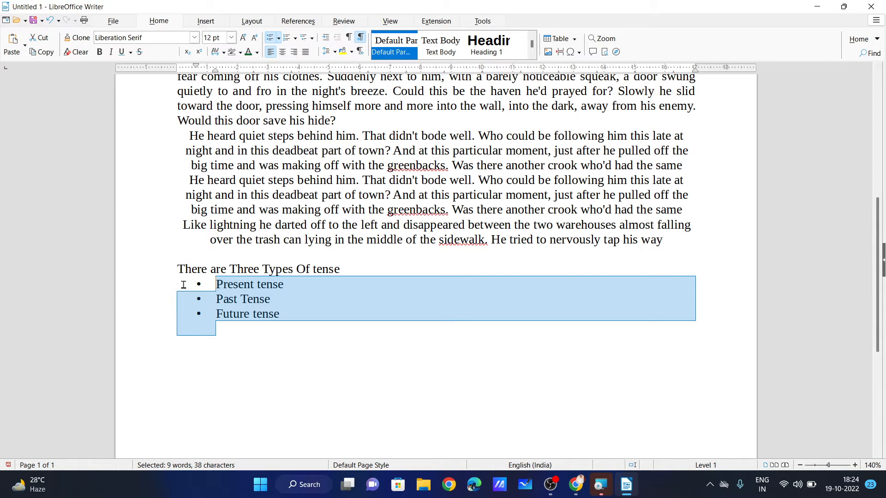
{"action": "left_click", "coordinate": [279, 329]}
{"action": "left_click_drag", "start_coordinate": [259, 328], "coordinate": [183, 283]}
{"action": "key", "text": "shift+F12"}
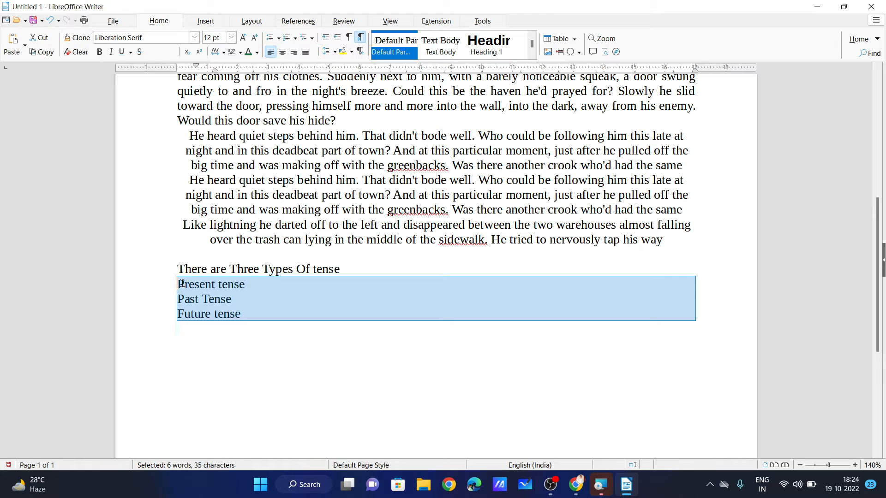
Number the tense items with the (1), (2), (3) style.
{"action": "left_click", "coordinate": [255, 324]}
{"action": "left_click_drag", "start_coordinate": [262, 324], "coordinate": [184, 284]}
{"action": "left_click", "coordinate": [344, 345]}
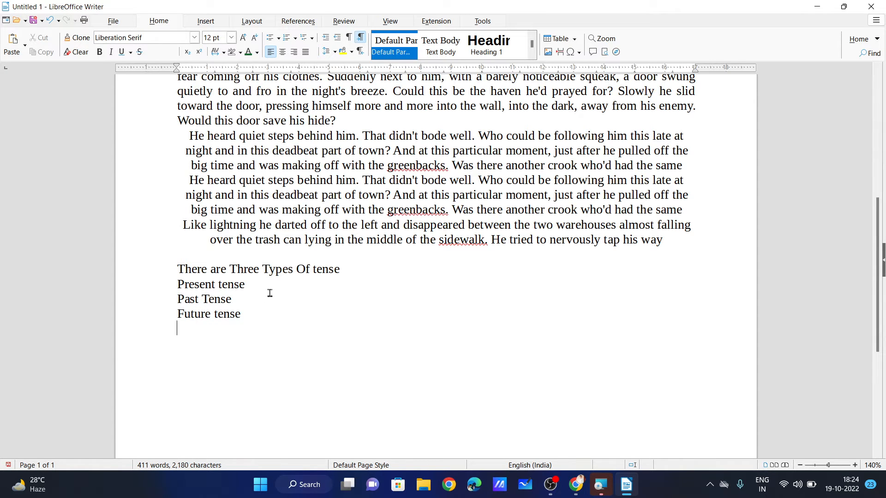
{"action": "left_click_drag", "start_coordinate": [251, 338], "coordinate": [173, 284]}
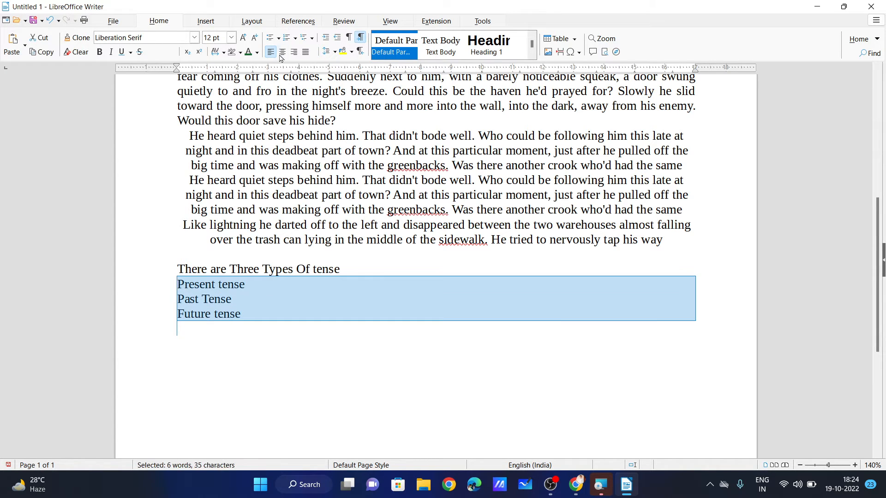
{"action": "left_click", "coordinate": [295, 38]}
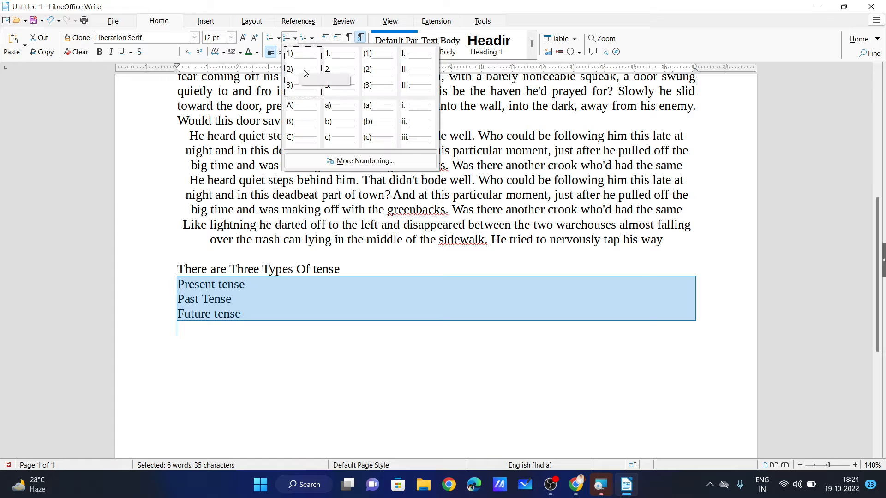
{"action": "left_click", "coordinate": [390, 84]}
{"action": "left_click", "coordinate": [368, 323]}
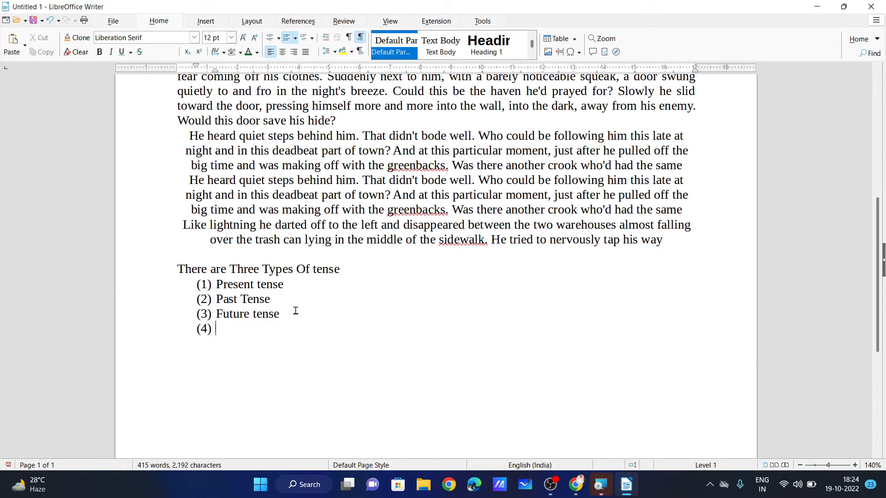
{"action": "scroll", "coordinate": [298, 309], "scroll_direction": "up", "scroll_amount": 7}
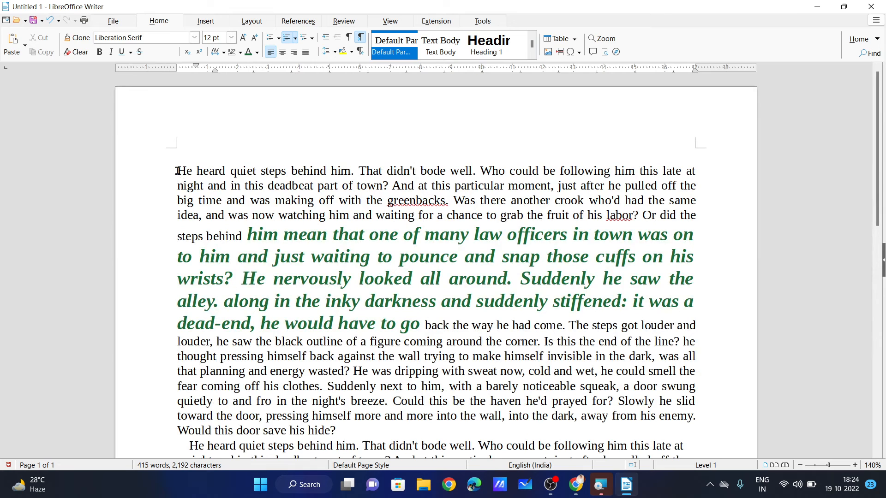
{"action": "left_click_drag", "start_coordinate": [178, 171], "coordinate": [698, 221]}
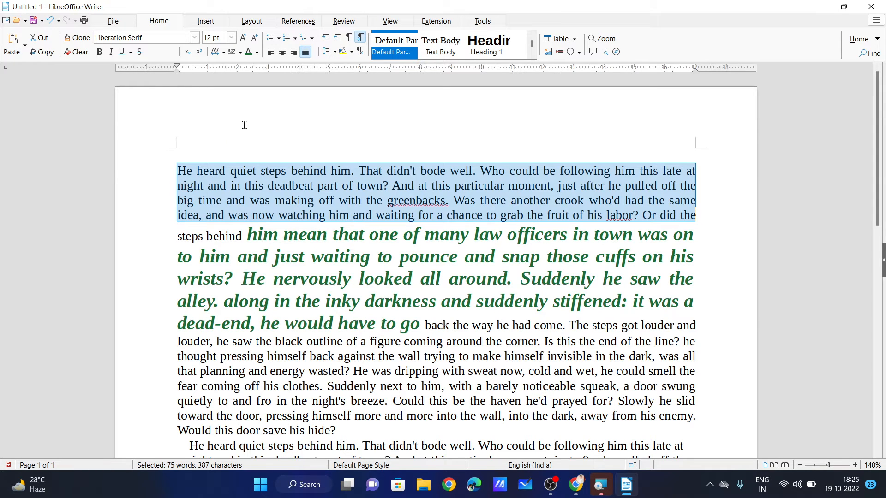
{"action": "left_click", "coordinate": [326, 40]}
{"action": "left_click", "coordinate": [326, 41]}
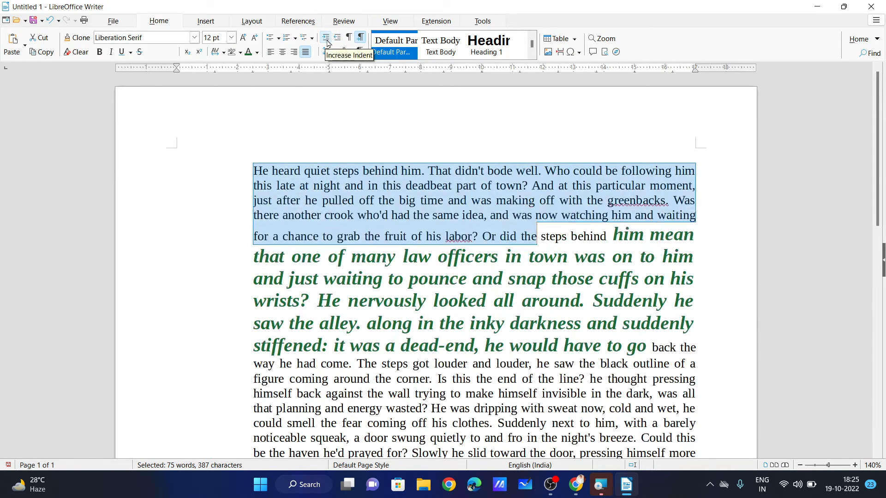
{"action": "left_click", "coordinate": [326, 40]}
{"action": "left_click", "coordinate": [340, 40]}
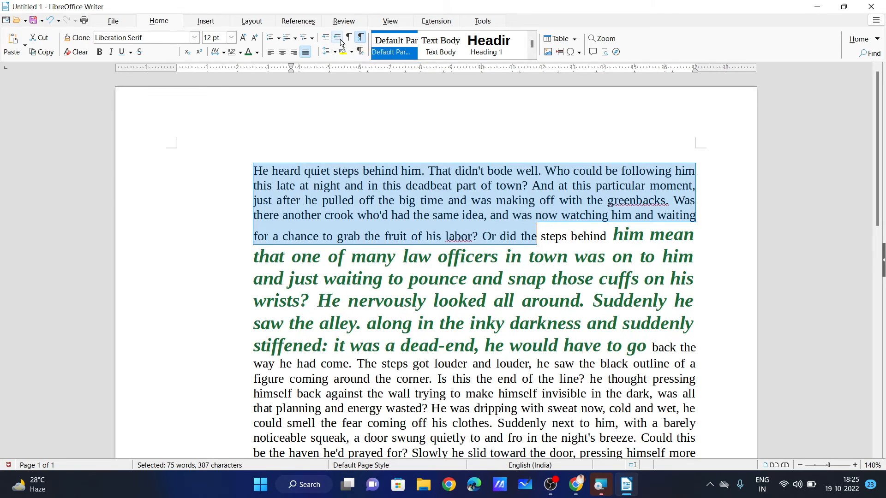
{"action": "left_click", "coordinate": [340, 41]}
{"action": "left_click", "coordinate": [340, 41]}
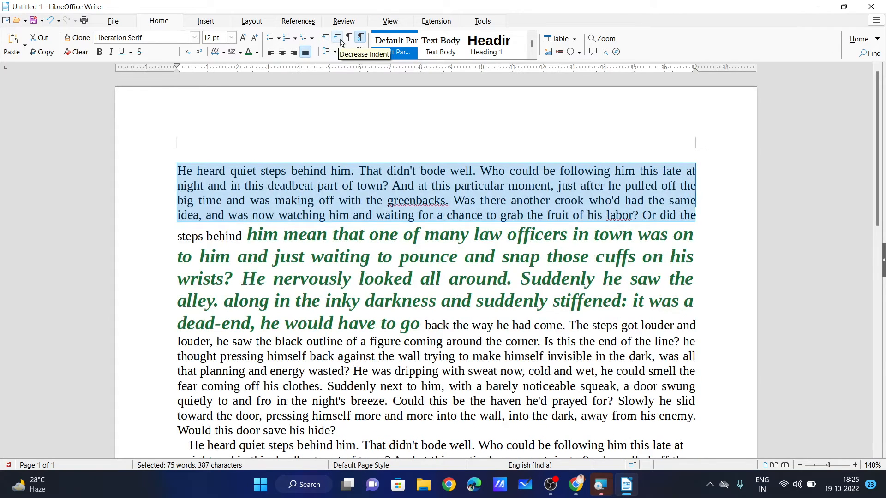
{"action": "left_click", "coordinate": [338, 233]}
{"action": "scroll", "coordinate": [203, 224], "scroll_direction": "down", "scroll_amount": 4}
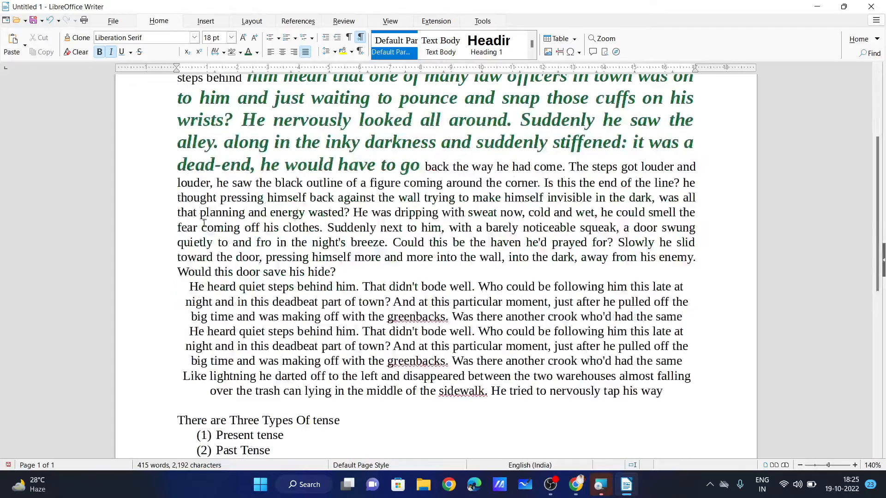
{"action": "left_click_drag", "start_coordinate": [178, 183], "coordinate": [600, 390]}
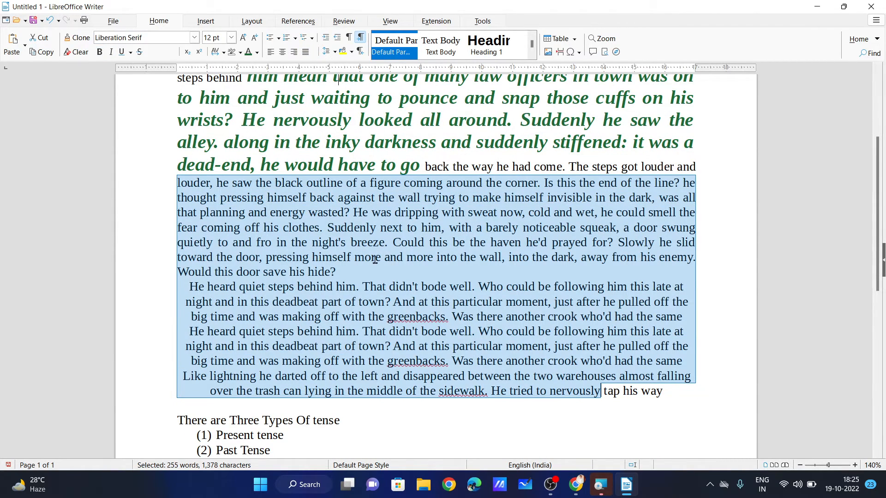
Double-space the selected text, then change it to 1.15 line spacing.
{"action": "left_click", "coordinate": [335, 52]}
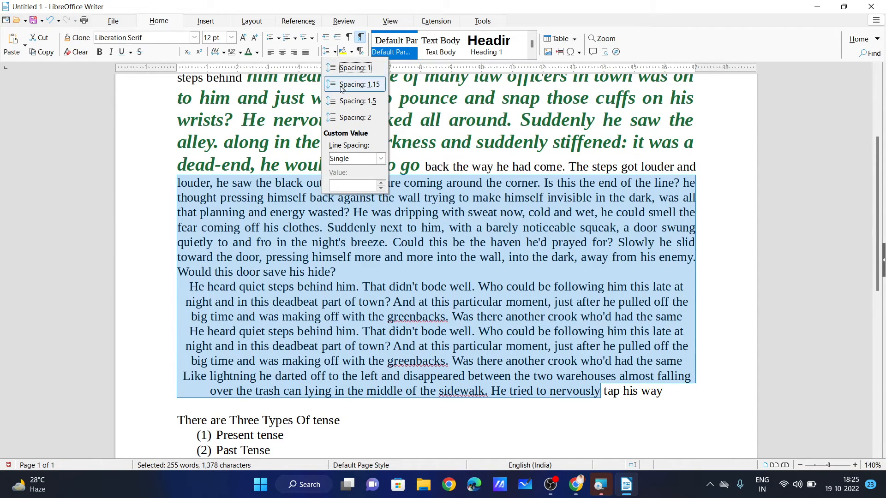
{"action": "left_click", "coordinate": [355, 118]}
{"action": "scroll", "coordinate": [345, 213], "scroll_direction": "up", "scroll_amount": 4}
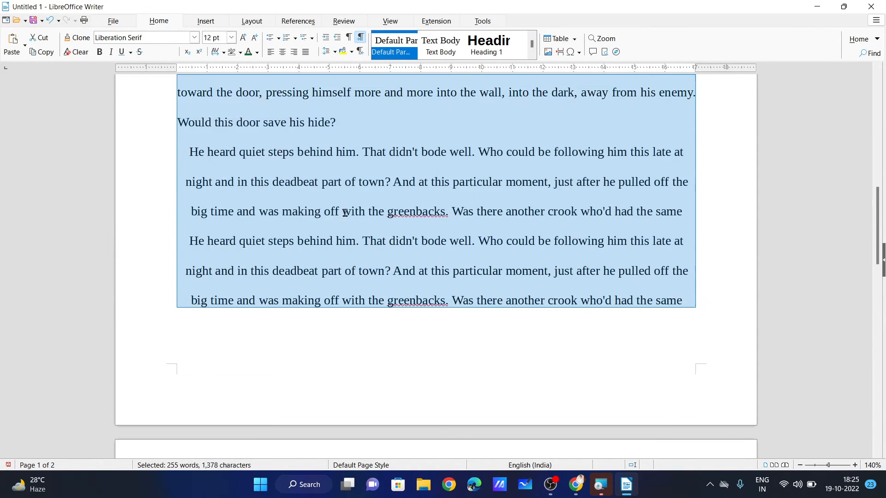
{"action": "scroll", "coordinate": [316, 206], "scroll_direction": "up", "scroll_amount": 4}
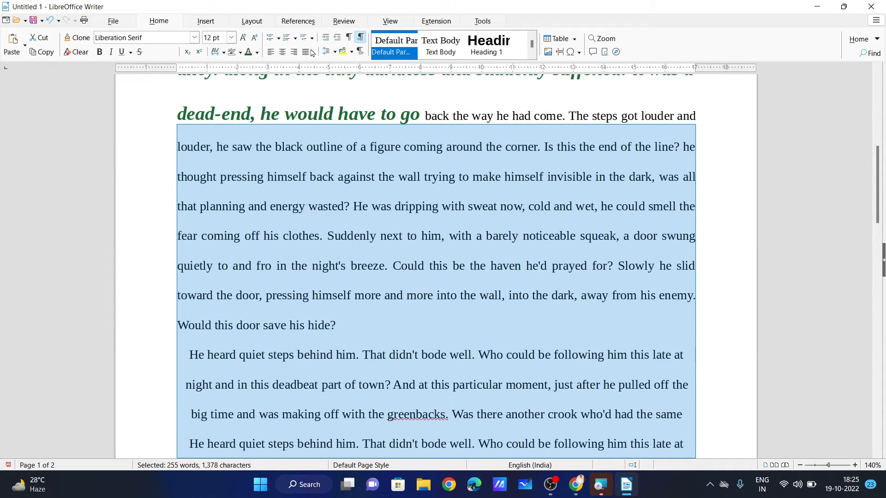
{"action": "left_click", "coordinate": [334, 52]}
{"action": "left_click", "coordinate": [358, 87]}
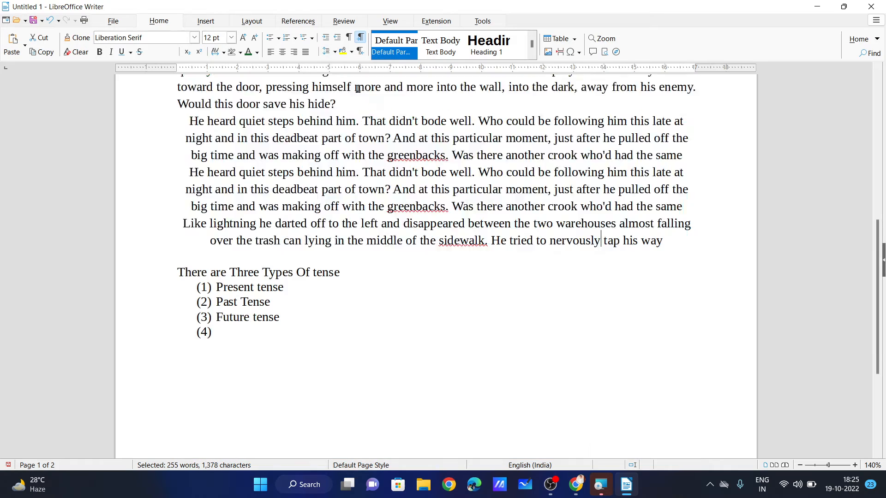
{"action": "scroll", "coordinate": [360, 153], "scroll_direction": "up", "scroll_amount": 2}
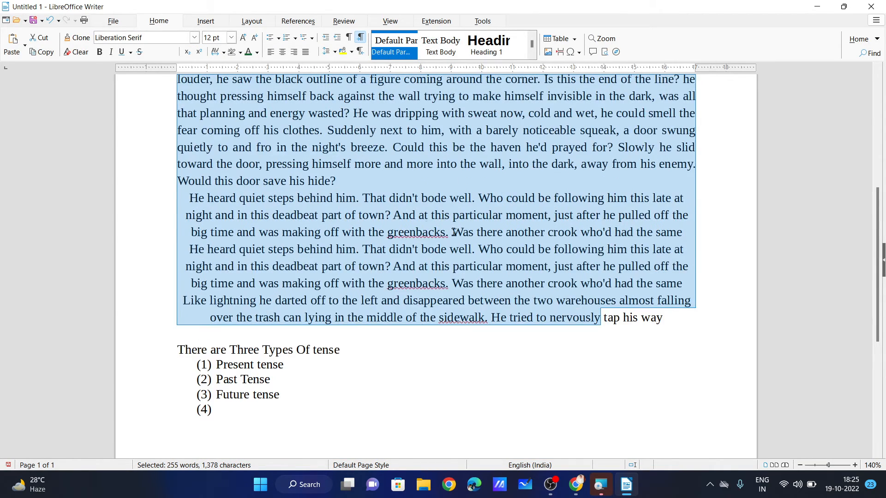
Select the passage from 'dead-end, he would have to go' to 'Would this door save his hide?'.
{"action": "left_click", "coordinate": [570, 263]}
{"action": "left_click_drag", "start_coordinate": [695, 321], "coordinate": [280, 148]}
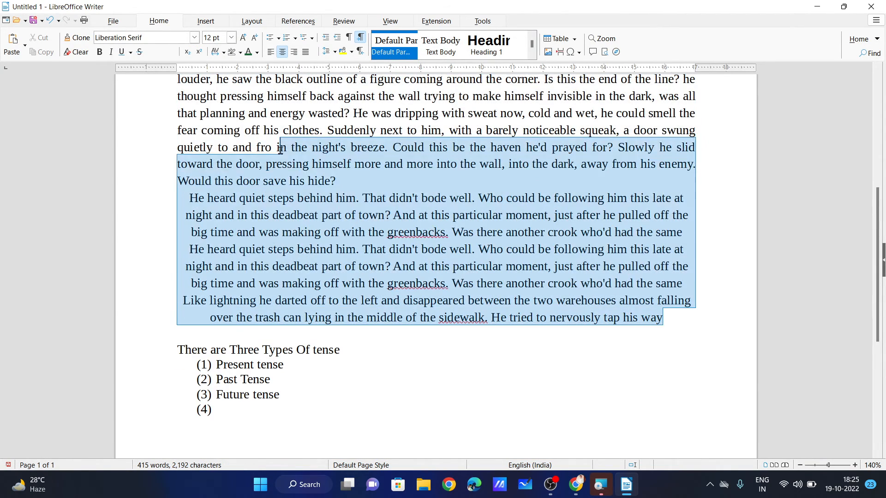
{"action": "scroll", "coordinate": [281, 149], "scroll_direction": "up", "scroll_amount": 3}
{"action": "left_click_drag", "start_coordinate": [178, 180], "coordinate": [317, 234]}
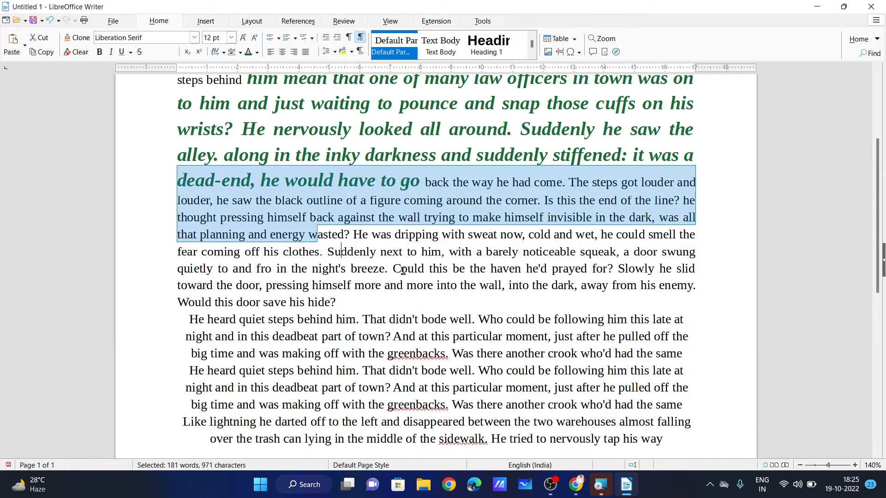
{"action": "left_click_drag", "start_coordinate": [403, 271], "coordinate": [405, 300]}
Give the selected passage a Dark Green 1 character background.
{"action": "left_click", "coordinate": [352, 52]}
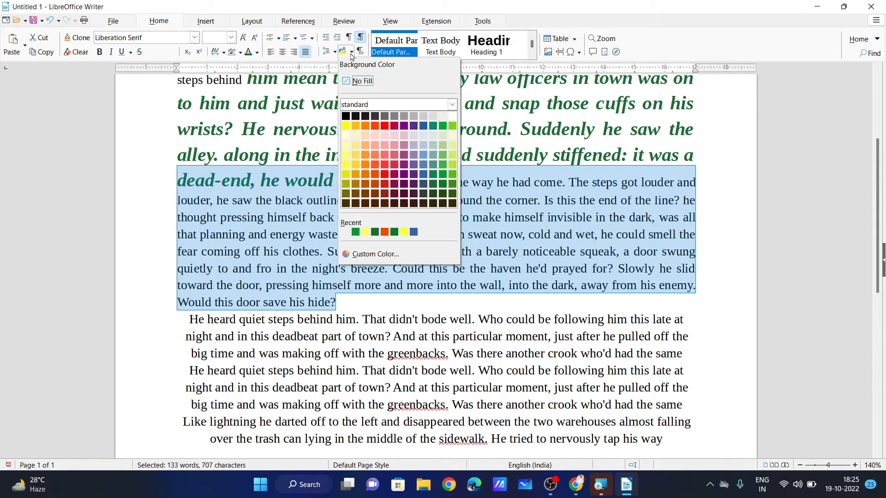
{"action": "left_click", "coordinate": [444, 177]}
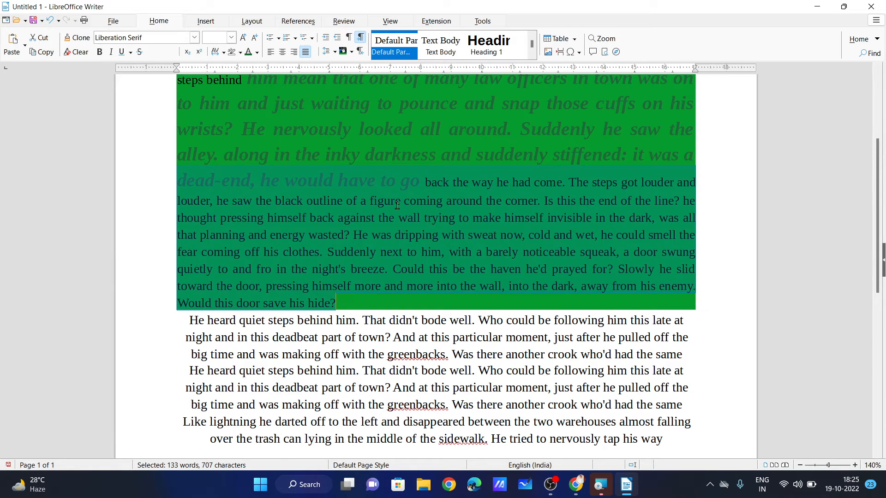
{"action": "scroll", "coordinate": [436, 222], "scroll_direction": "up", "scroll_amount": 5}
{"action": "scroll", "coordinate": [315, 219], "scroll_direction": "down", "scroll_amount": 6}
{"action": "scroll", "coordinate": [316, 218], "scroll_direction": "down", "scroll_amount": 3}
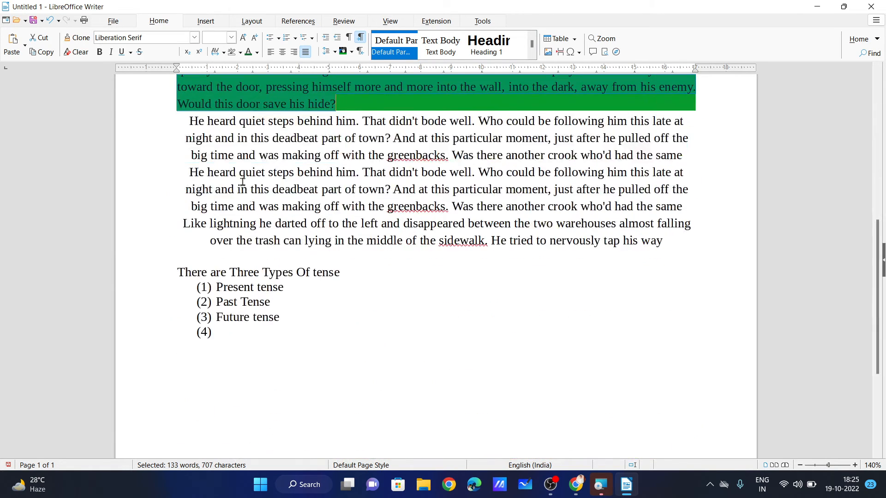
Give the repeated story paragraphs a red background with white text.
{"action": "left_click_drag", "start_coordinate": [177, 118], "coordinate": [652, 241]}
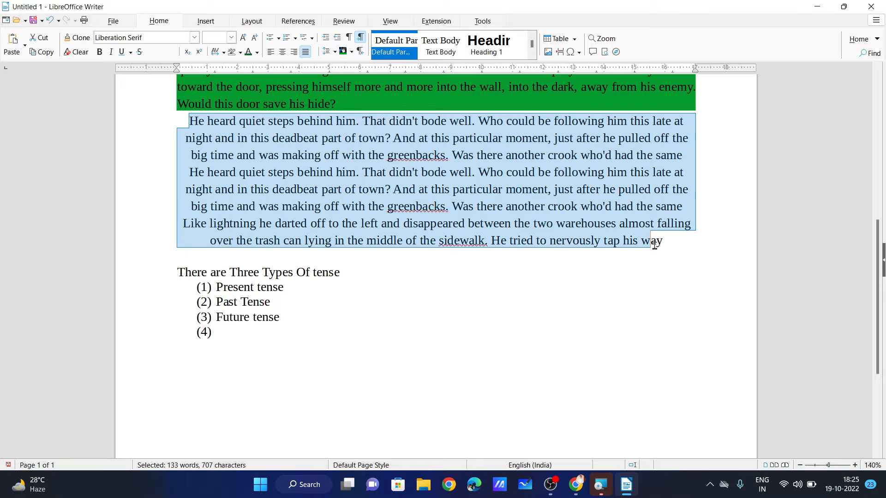
{"action": "left_click", "coordinate": [351, 52]}
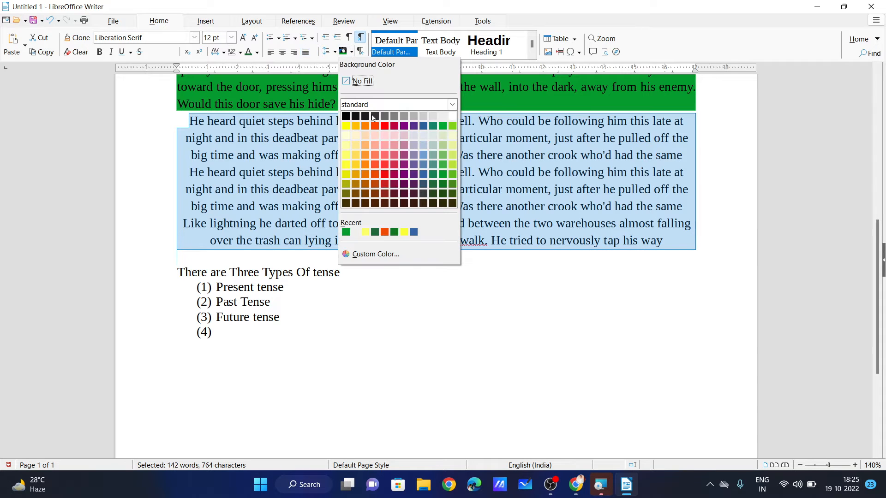
{"action": "left_click", "coordinate": [384, 183]}
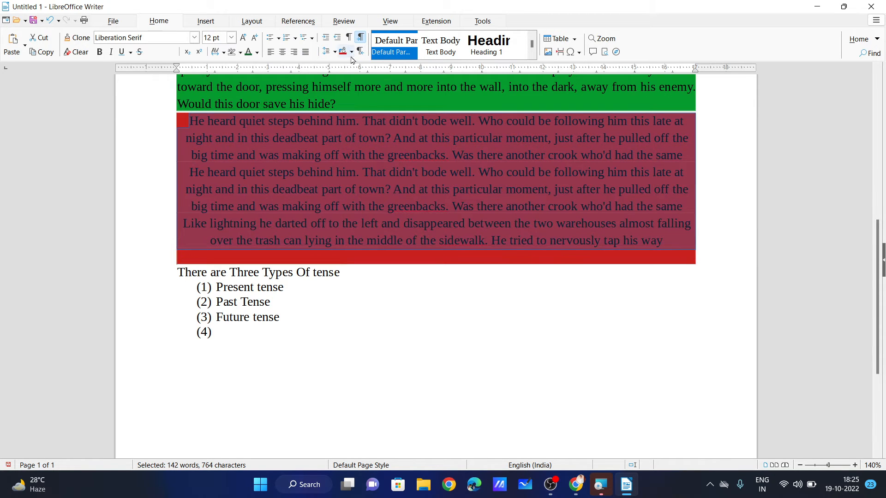
{"action": "left_click", "coordinate": [257, 53]}
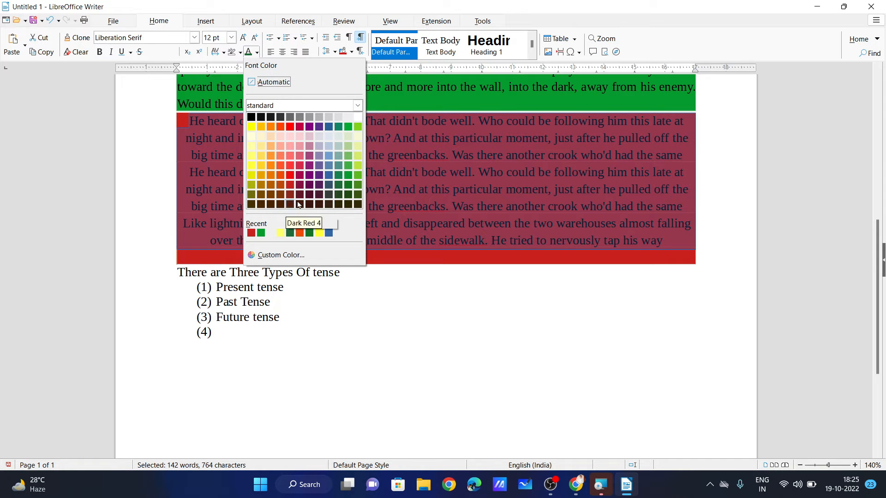
{"action": "left_click", "coordinate": [358, 117]}
{"action": "left_click", "coordinate": [367, 221]}
{"action": "scroll", "coordinate": [368, 221], "scroll_direction": "up", "scroll_amount": 3}
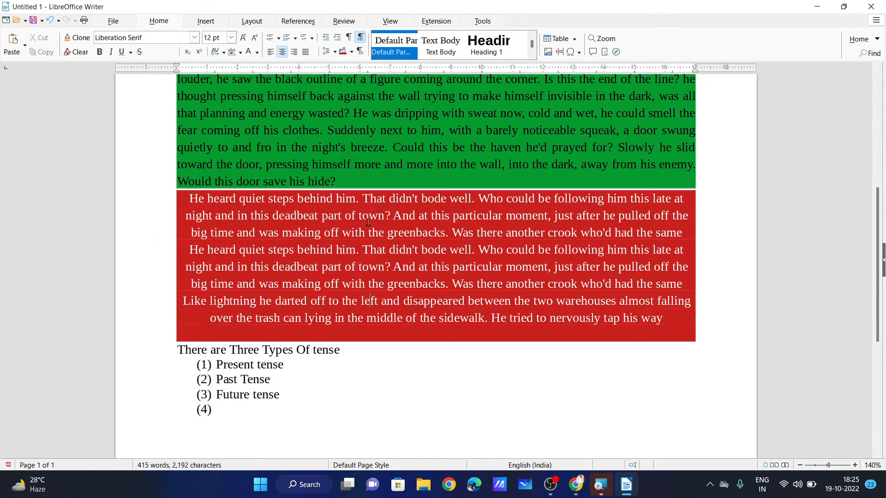
{"action": "scroll", "coordinate": [256, 246], "scroll_direction": "up", "scroll_amount": 3}
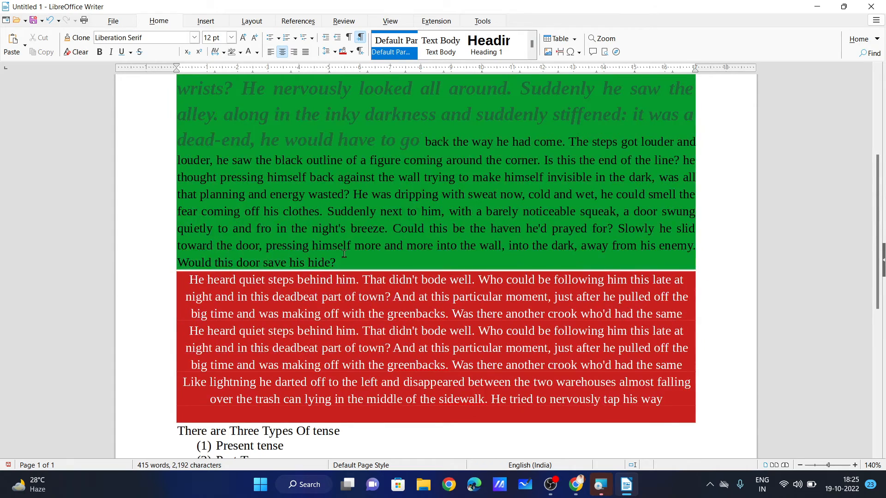
{"action": "scroll", "coordinate": [343, 254], "scroll_direction": "up", "scroll_amount": 8}
{"action": "scroll", "coordinate": [327, 229], "scroll_direction": "down", "scroll_amount": 4}
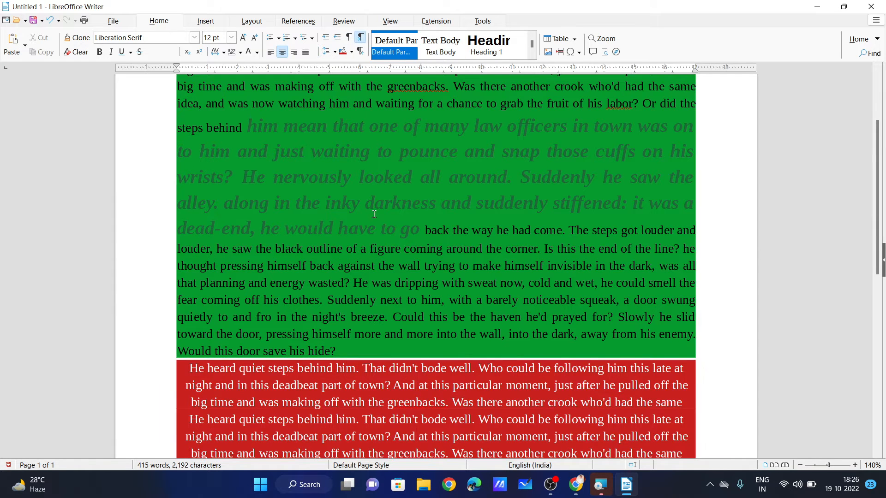
Undo the green and red highlights and white text, then show formatting marks.
{"action": "key", "text": "ctrl+z"}
{"action": "key", "text": "ctrl+z"}
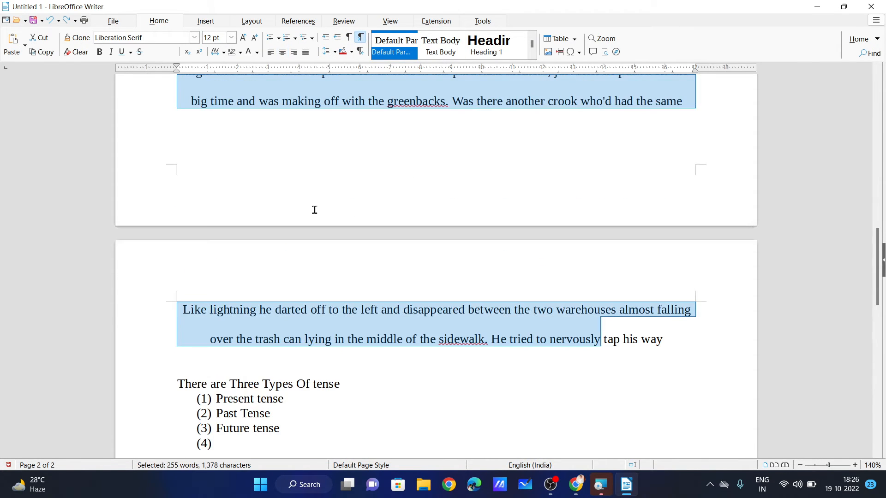
{"action": "scroll", "coordinate": [315, 210], "scroll_direction": "up", "scroll_amount": 2}
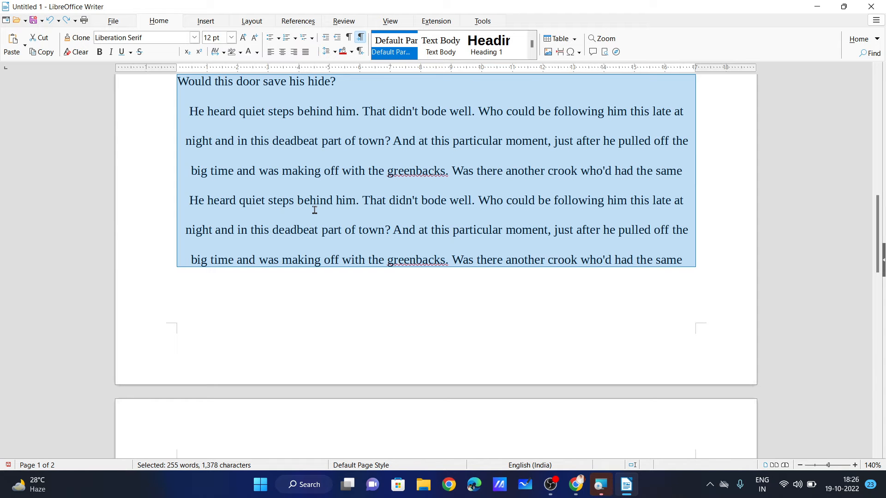
{"action": "scroll", "coordinate": [315, 209], "scroll_direction": "up", "scroll_amount": 3}
{"action": "left_click", "coordinate": [349, 216]}
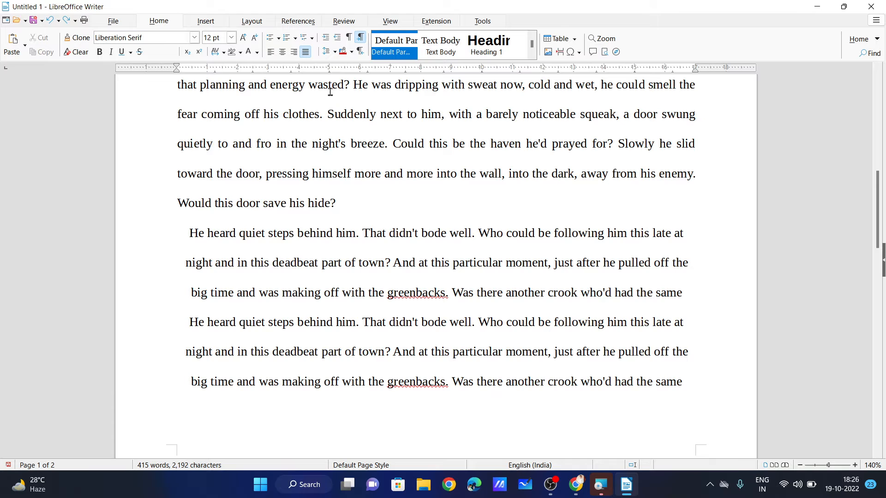
{"action": "left_click", "coordinate": [350, 37]}
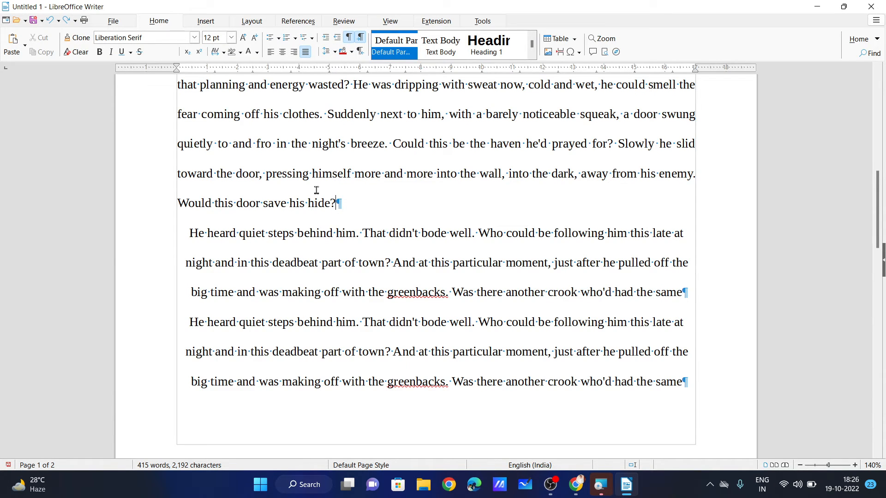
Insert an empty line after 'Would this door save his hide?' and switch formatting marks off.
{"action": "scroll", "coordinate": [336, 193], "scroll_direction": "up", "scroll_amount": 4, "text": "ctrl"}
{"action": "scroll", "coordinate": [336, 194], "scroll_direction": "up", "scroll_amount": 1, "text": "ctrl"}
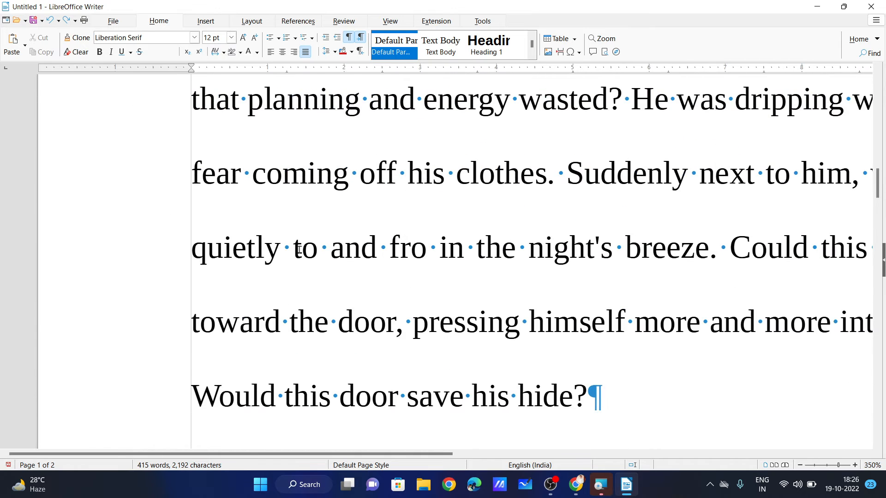
{"action": "scroll", "coordinate": [351, 270], "scroll_direction": "down", "scroll_amount": 3}
{"action": "key", "text": "Return"}
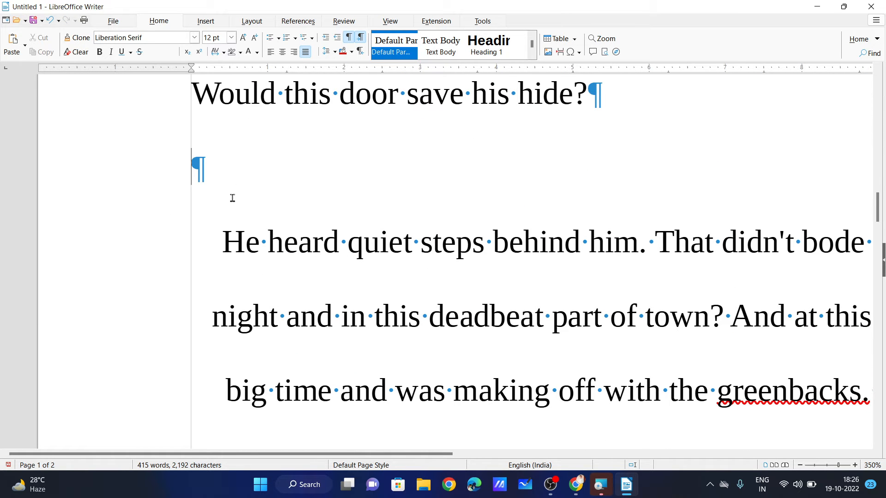
{"action": "left_click", "coordinate": [356, 38]}
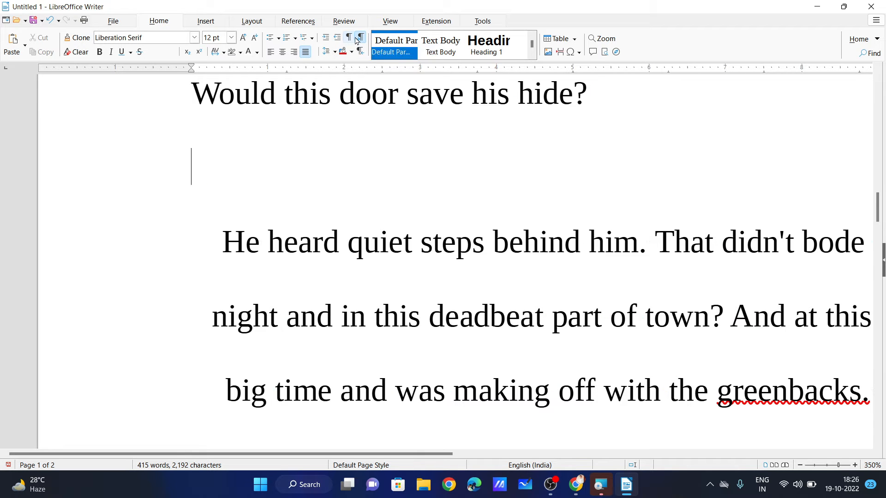
{"action": "scroll", "coordinate": [347, 139], "scroll_direction": "up", "scroll_amount": 3}
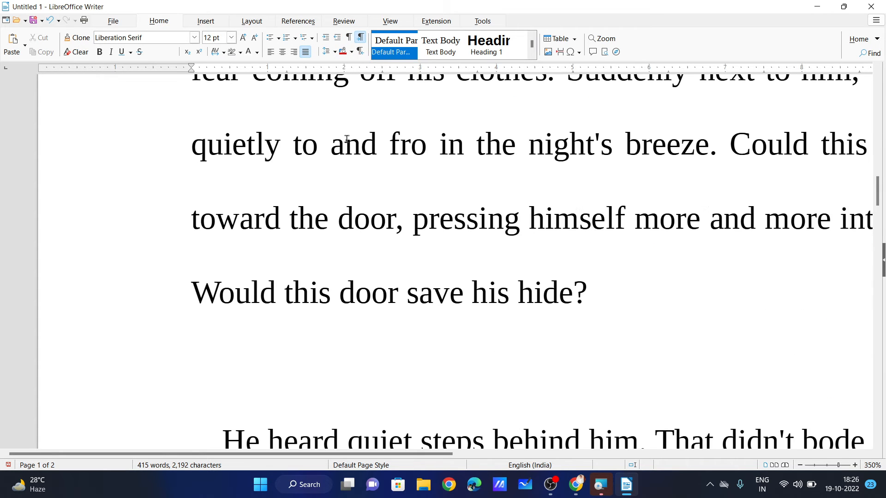
{"action": "scroll", "coordinate": [347, 138], "scroll_direction": "down", "scroll_amount": 6}
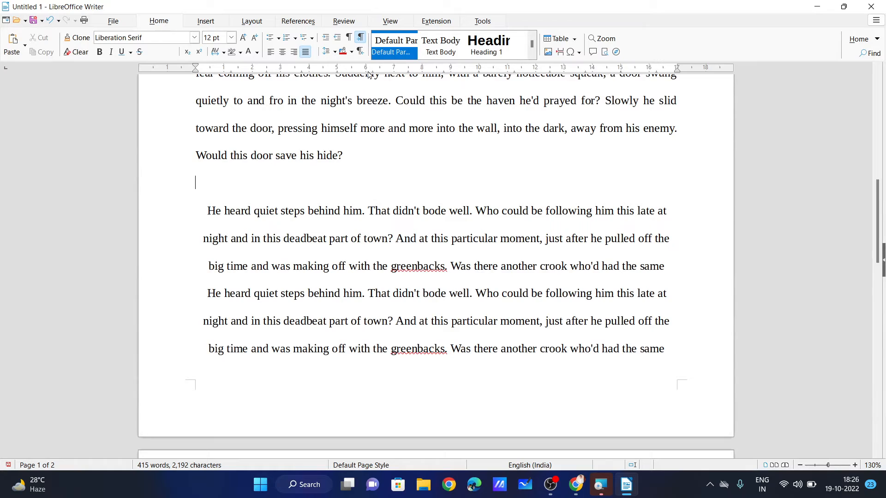
{"action": "scroll", "coordinate": [369, 77], "scroll_direction": "up", "scroll_amount": 10}
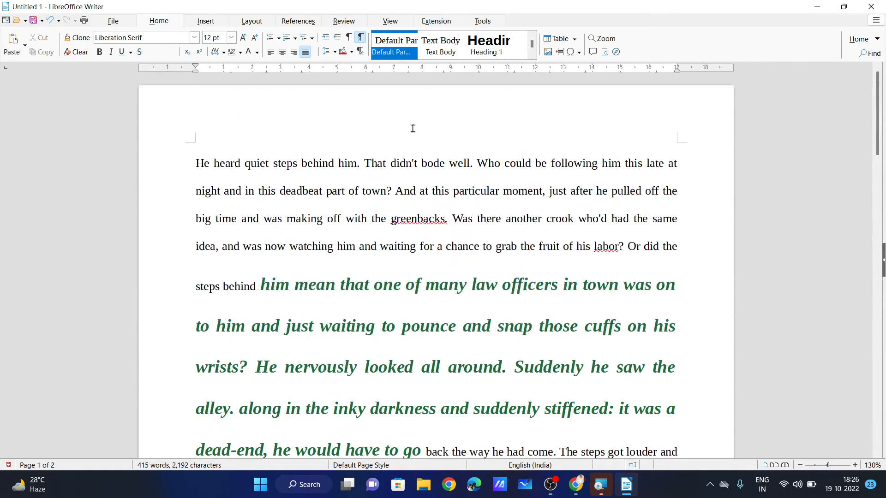
Type a 'What is Computer' heading in a new paragraph at the top of the document.
{"action": "left_click", "coordinate": [197, 164]}
{"action": "key", "text": "Return"}
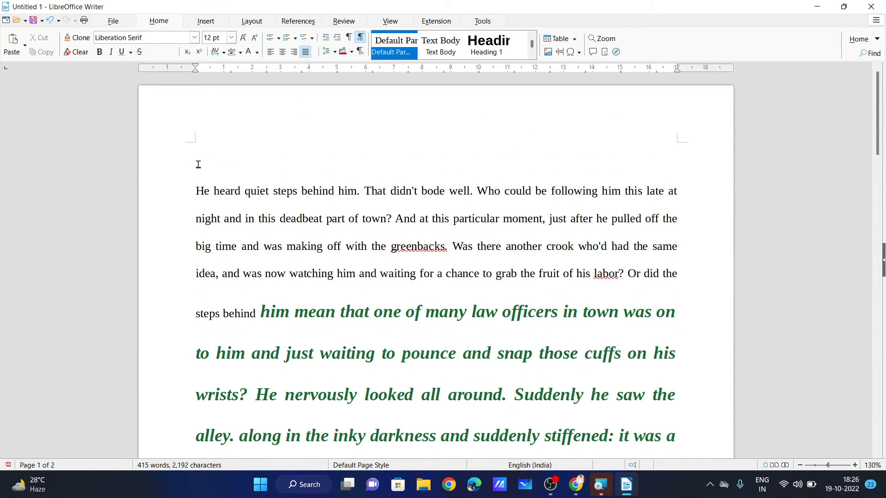
{"action": "type", "text": "Wha"}
{"action": "type", "text": "t Is"}
{"action": "type", "text": "is"}
{"action": "type", "text": " Computer"}
Try Heading 1 through Heading 4 on the heading, ending back at Heading 1.
{"action": "left_click_drag", "start_coordinate": [198, 164], "coordinate": [292, 166]}
{"action": "left_click", "coordinate": [501, 46]}
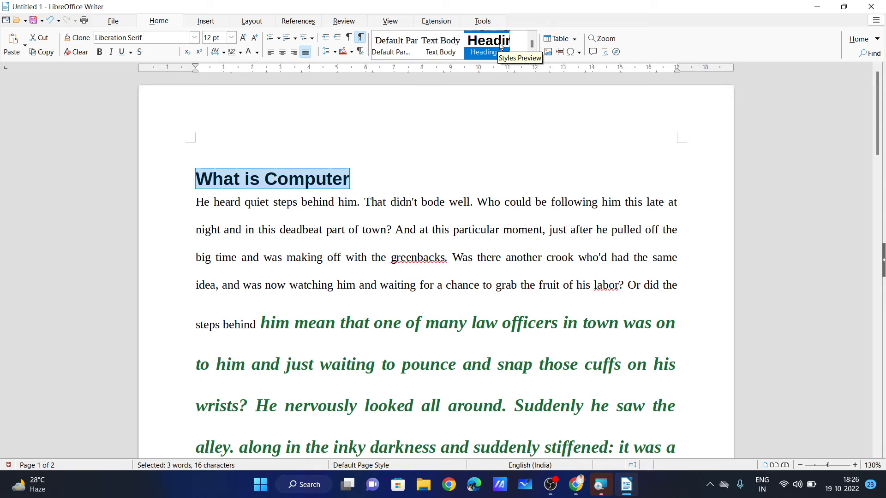
{"action": "left_click", "coordinate": [385, 165]}
{"action": "left_click_drag", "start_coordinate": [383, 180], "coordinate": [197, 178]}
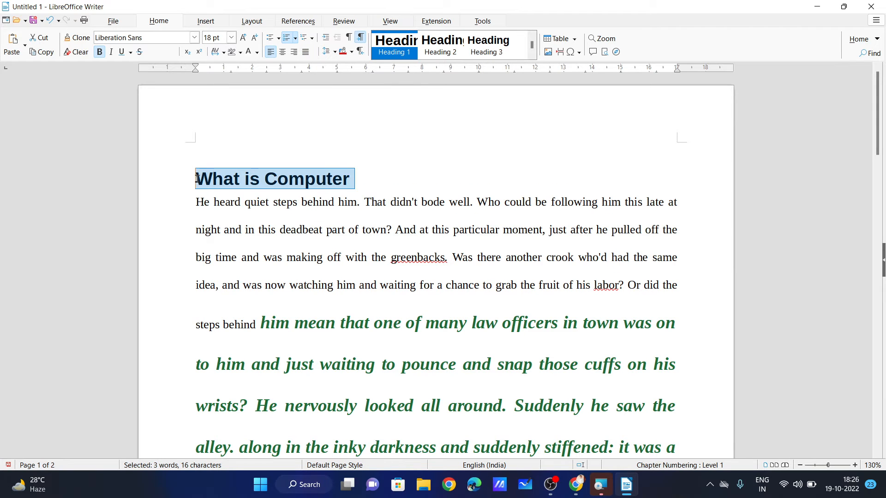
{"action": "left_click", "coordinate": [358, 182]}
{"action": "left_click_drag", "start_coordinate": [358, 182], "coordinate": [189, 179]}
{"action": "key", "text": "ctrl+2"}
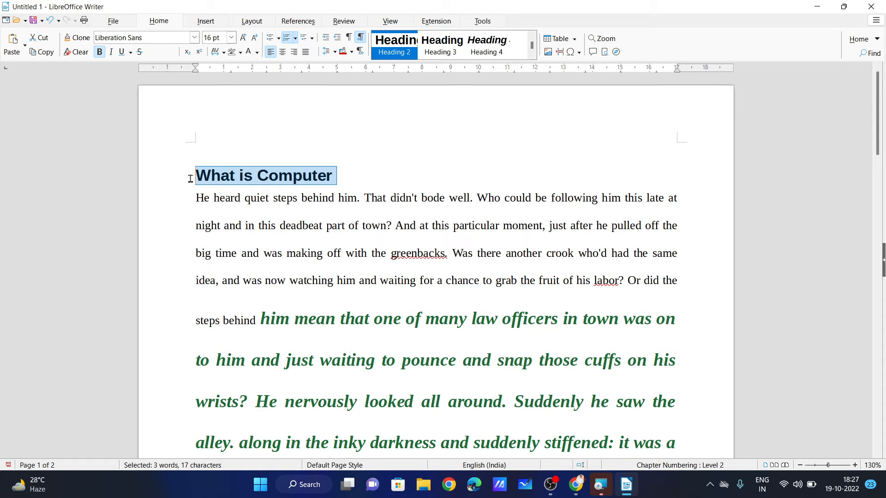
{"action": "key", "text": "ctrl+3"}
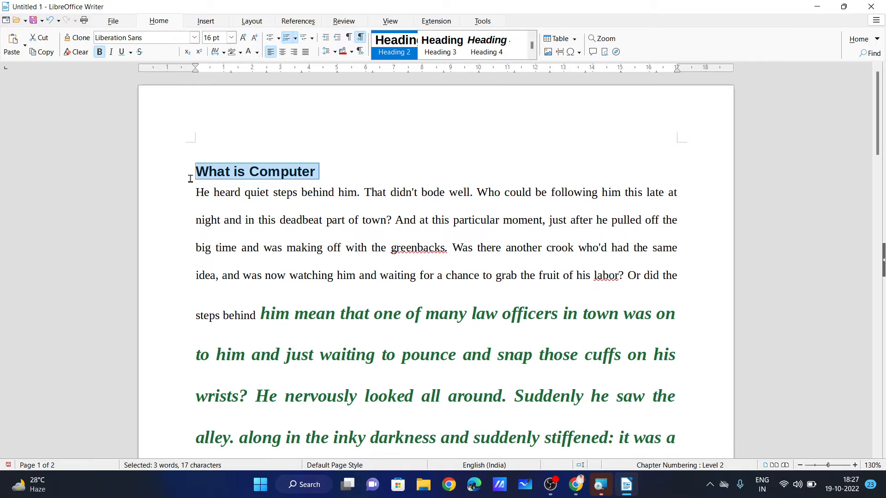
{"action": "key", "text": "ctrl+4"}
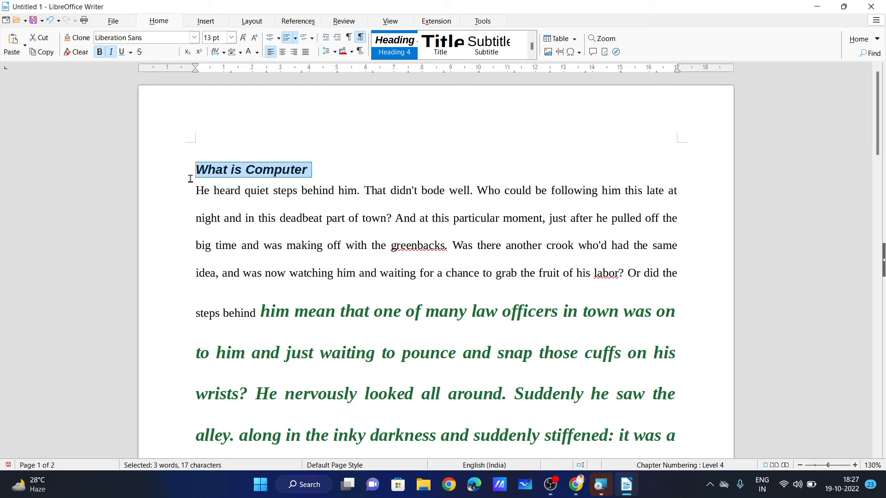
{"action": "key", "text": "ctrl+1"}
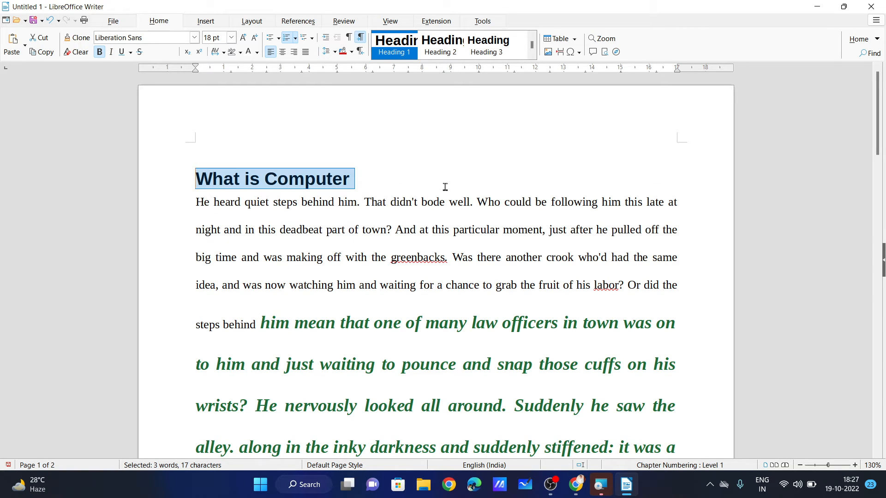
{"action": "left_click", "coordinate": [360, 179]}
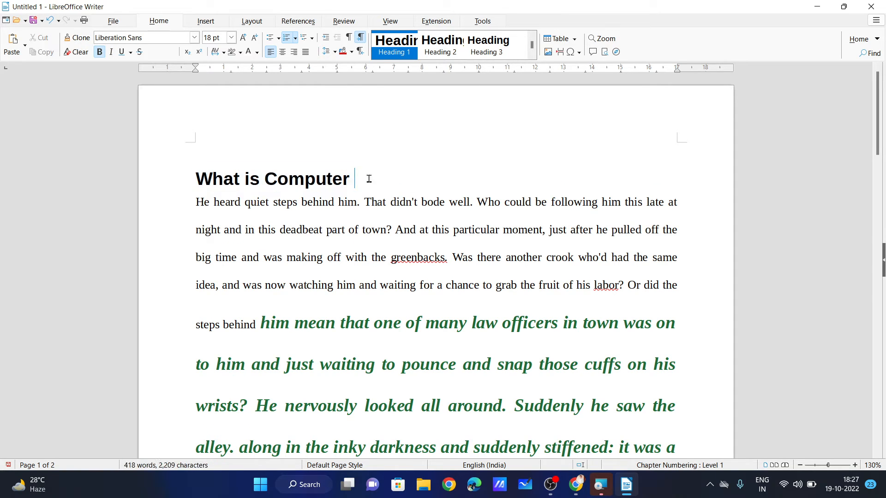
{"action": "left_click_drag", "start_coordinate": [368, 178], "coordinate": [194, 179]}
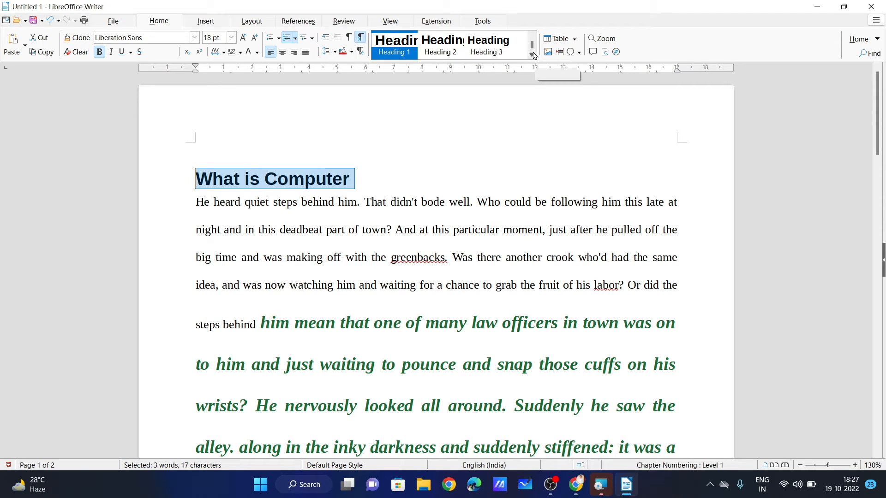
Apply the Title style to the 'What is Computer' heading to preview it.
{"action": "left_click", "coordinate": [532, 56]}
{"action": "left_click", "coordinate": [533, 56]}
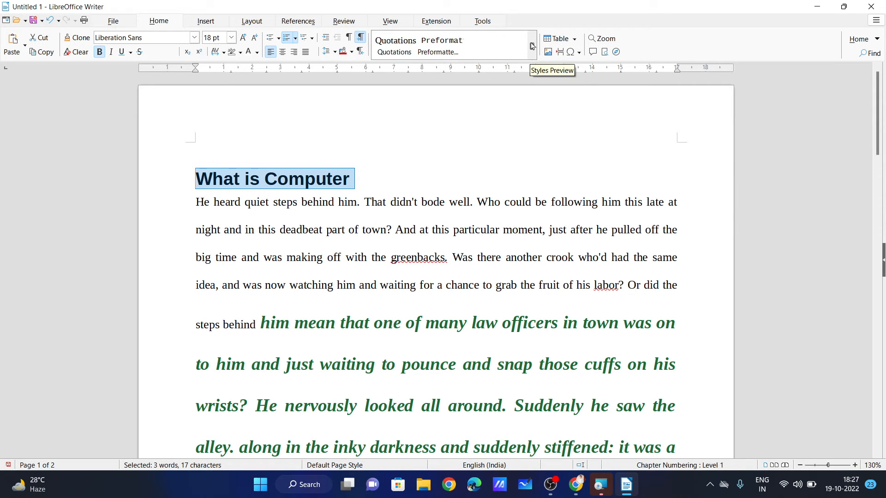
{"action": "left_click", "coordinate": [533, 36]}
{"action": "left_click", "coordinate": [441, 44]}
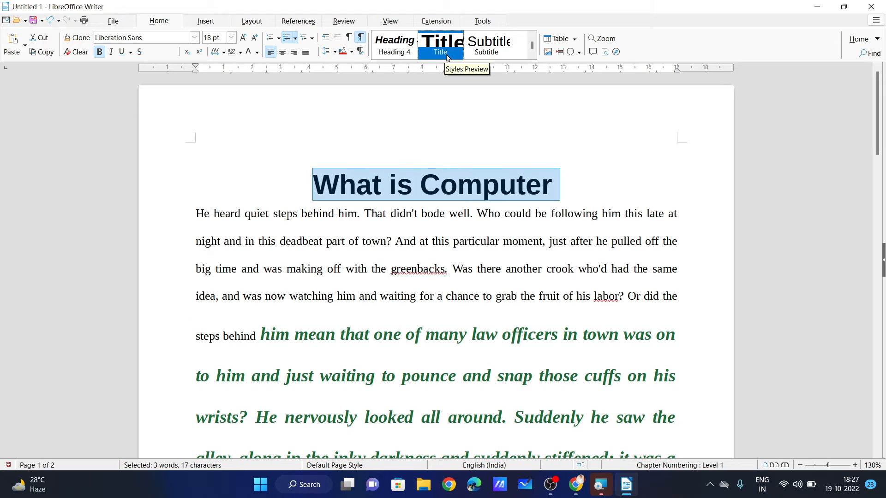
{"action": "left_click", "coordinate": [464, 213]}
{"action": "left_click_drag", "start_coordinate": [570, 189], "coordinate": [310, 184]}
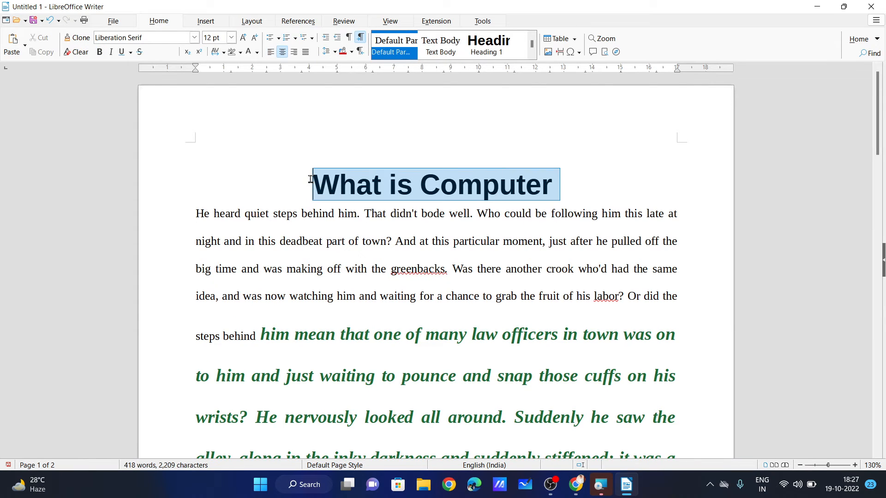
{"action": "left_click", "coordinate": [445, 269]}
Switch the heading to Default Paragraph Style instead.
{"action": "left_click_drag", "start_coordinate": [558, 185], "coordinate": [311, 184]}
{"action": "left_click", "coordinate": [531, 34]}
{"action": "left_click", "coordinate": [532, 33]}
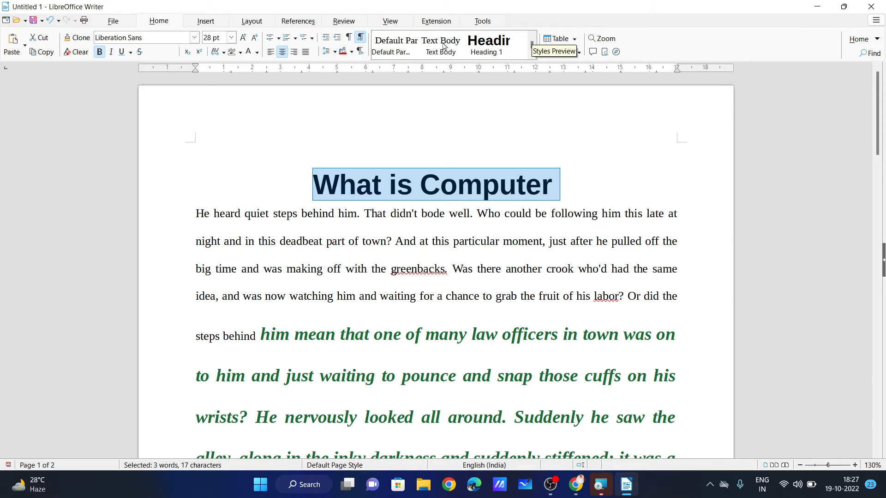
{"action": "left_click", "coordinate": [396, 46]}
{"action": "left_click", "coordinate": [349, 205]}
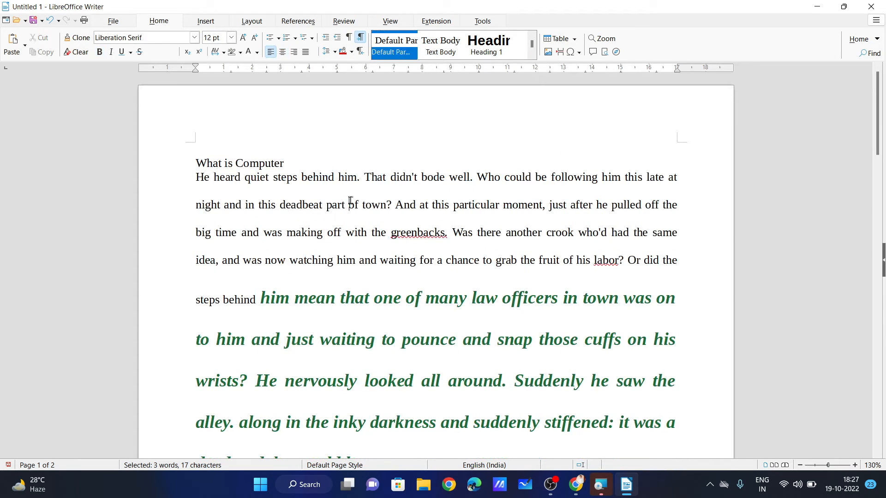
Cancel the LibreOffice 7.4.2.3 installation, confirm with Yes, and finish the wizard.
{"action": "scroll", "coordinate": [461, 184], "scroll_direction": "down", "scroll_amount": 3}
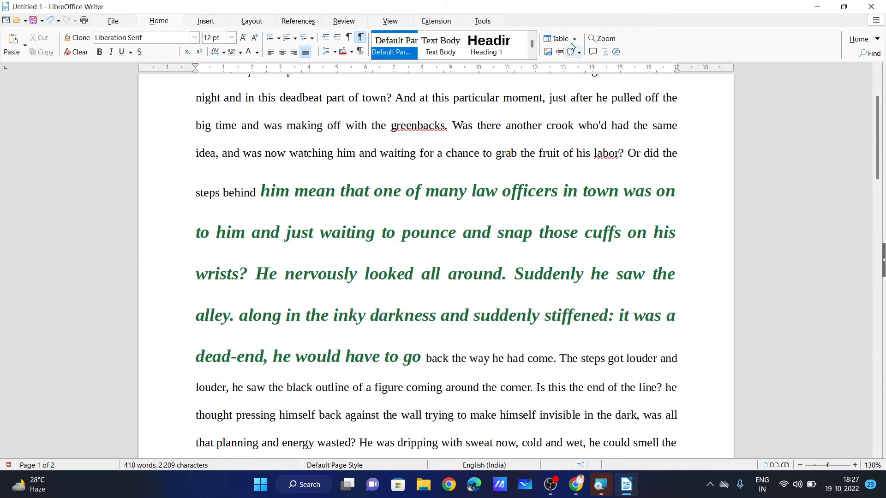
{"action": "scroll", "coordinate": [461, 217], "scroll_direction": "down", "scroll_amount": 6}
{"action": "scroll", "coordinate": [451, 253], "scroll_direction": "down", "scroll_amount": 1}
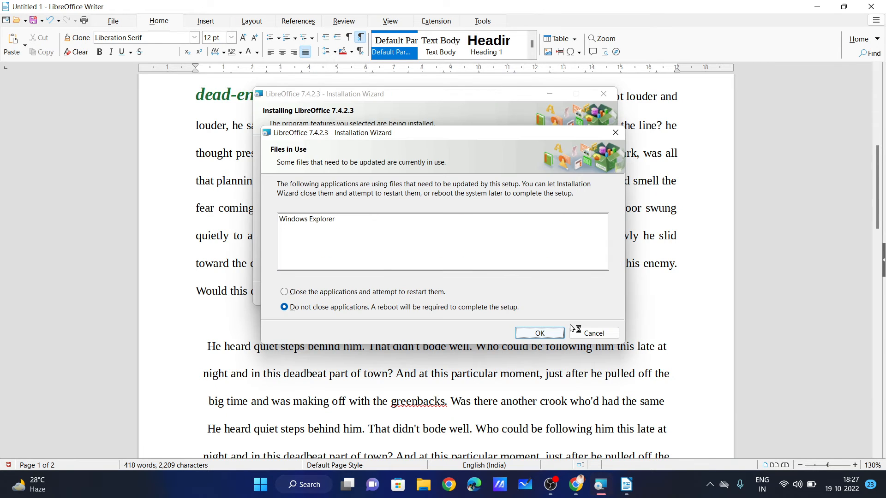
{"action": "left_click", "coordinate": [579, 332]}
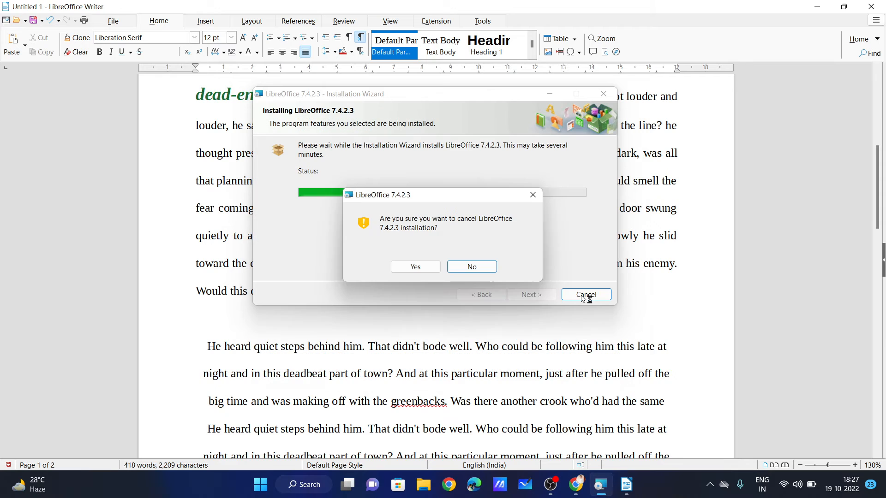
{"action": "left_click", "coordinate": [428, 269]}
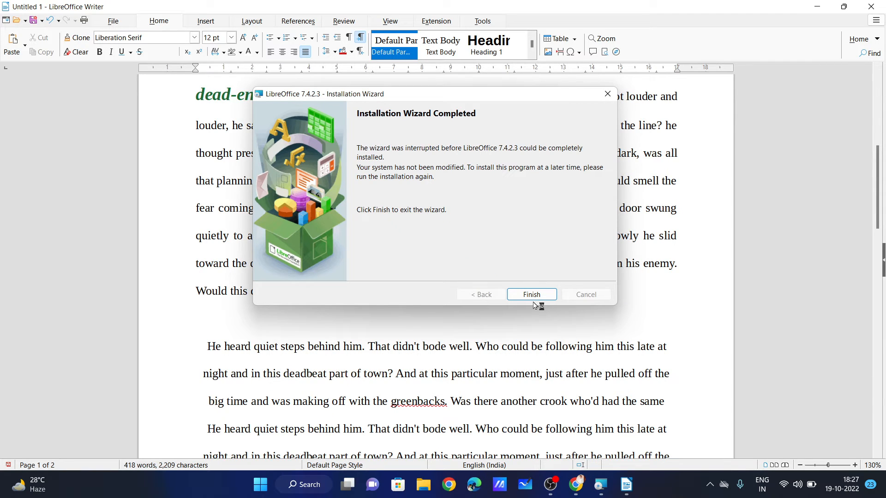
{"action": "left_click", "coordinate": [532, 297]}
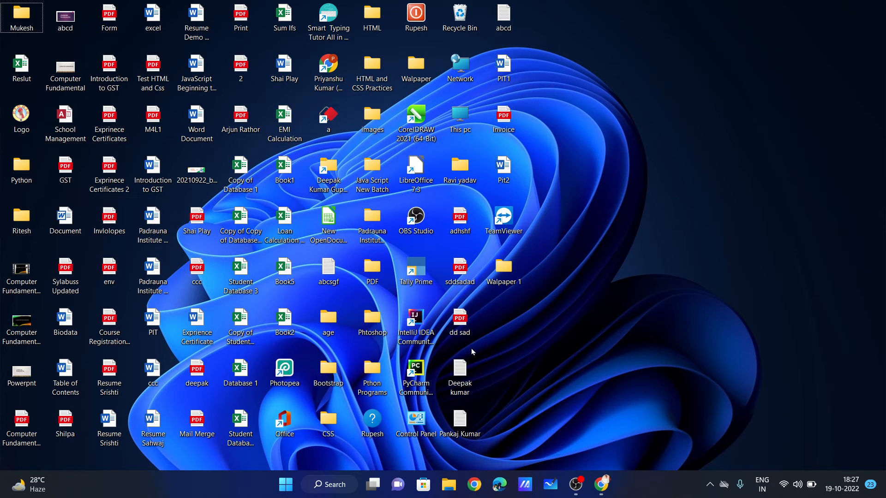
Launch Writer from a 'writ' Start search and recover the Untitled 1 document.
{"action": "left_click", "coordinate": [291, 486]}
{"action": "type", "text": "w"}
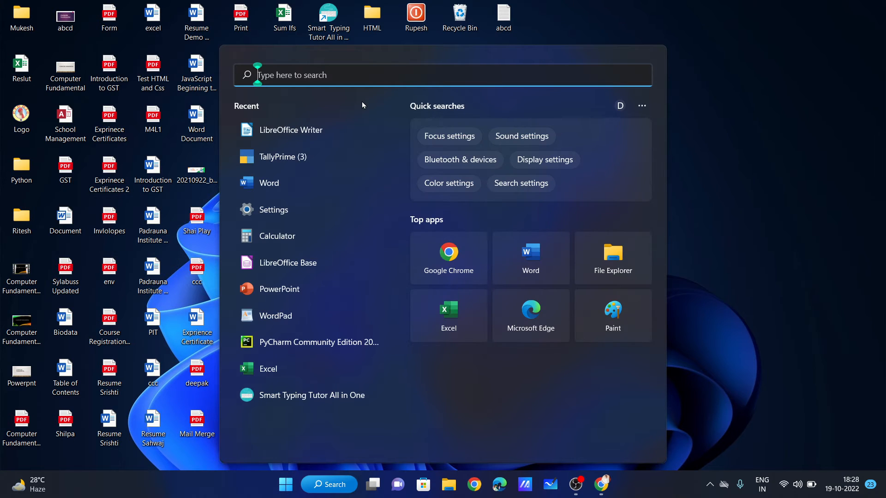
{"action": "type", "text": "ritt"}
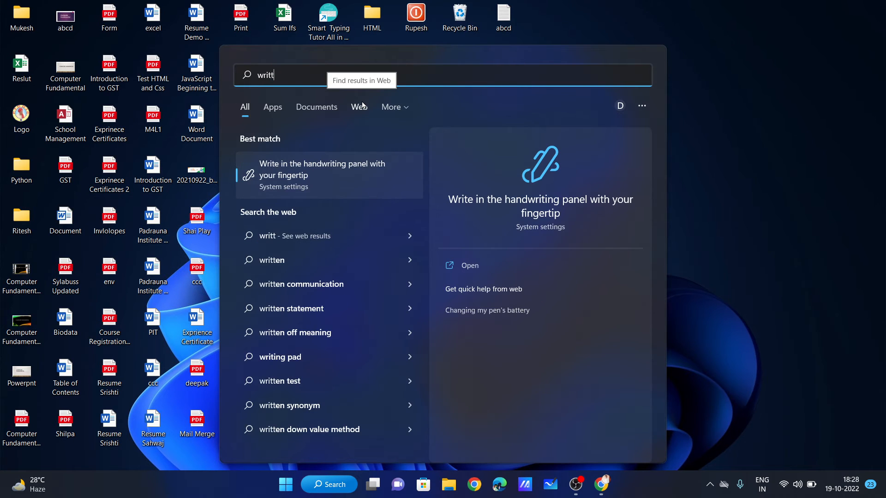
{"action": "key", "text": "BackSpace"}
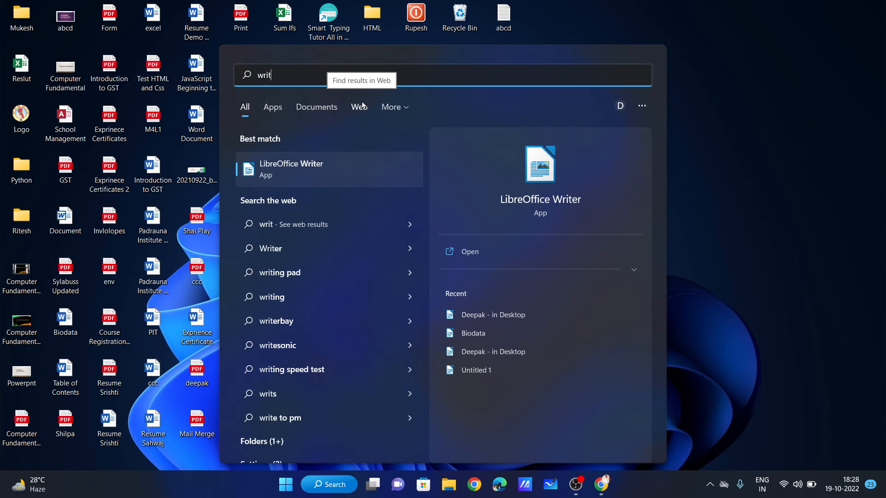
{"action": "key", "text": "Return"}
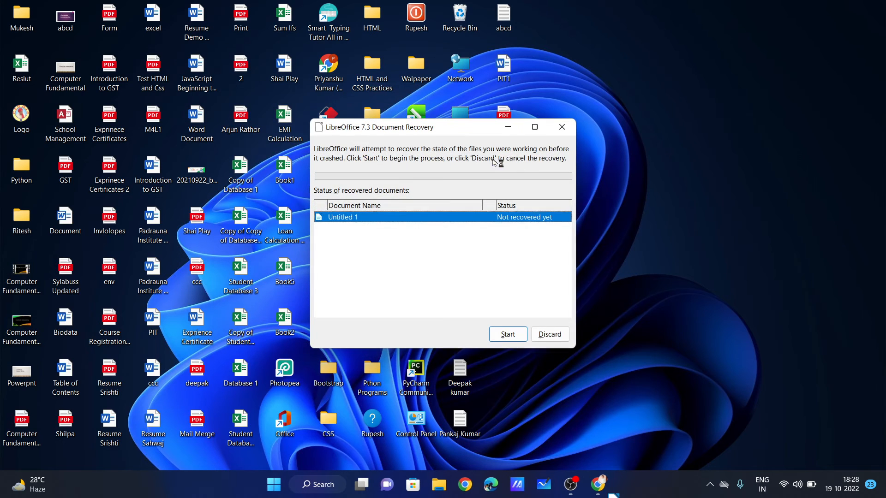
{"action": "left_click", "coordinate": [502, 339]}
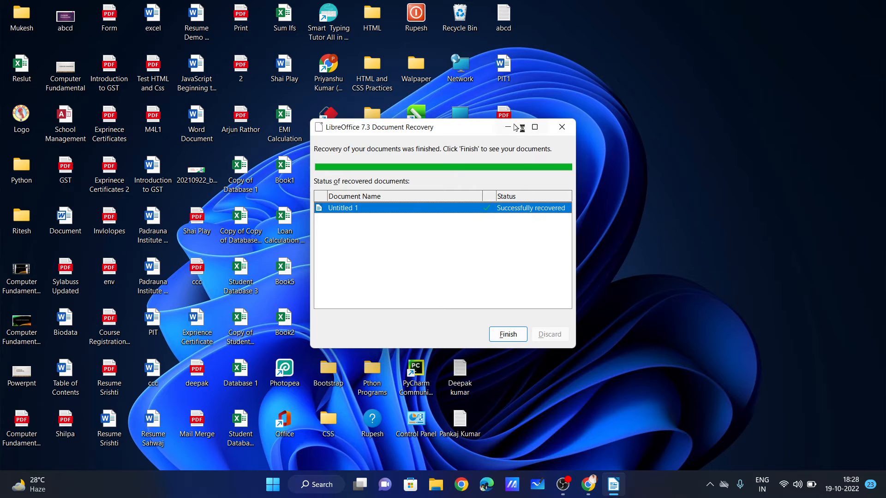
{"action": "left_click", "coordinate": [509, 334]}
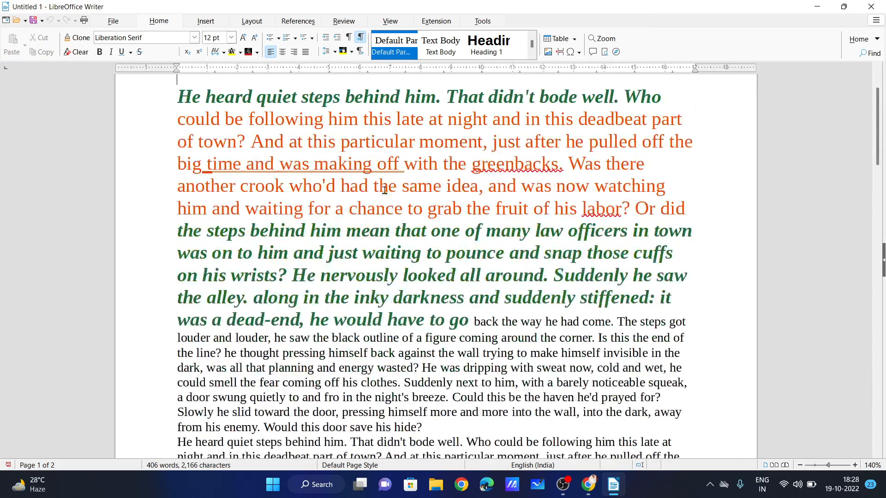
Insert a 10 by 13 table on page 2 from the Table grid.
{"action": "scroll", "coordinate": [428, 235], "scroll_direction": "down", "scroll_amount": 6}
{"action": "scroll", "coordinate": [428, 236], "scroll_direction": "down", "scroll_amount": 12}
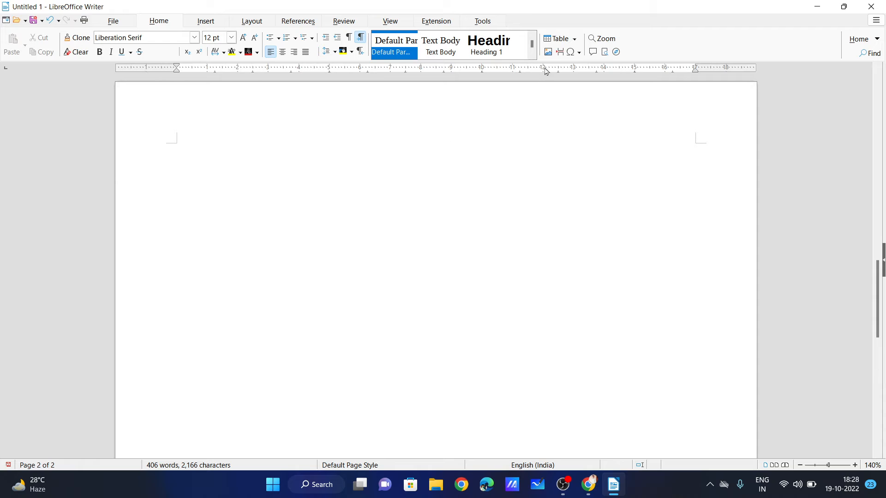
{"action": "left_click", "coordinate": [561, 43]}
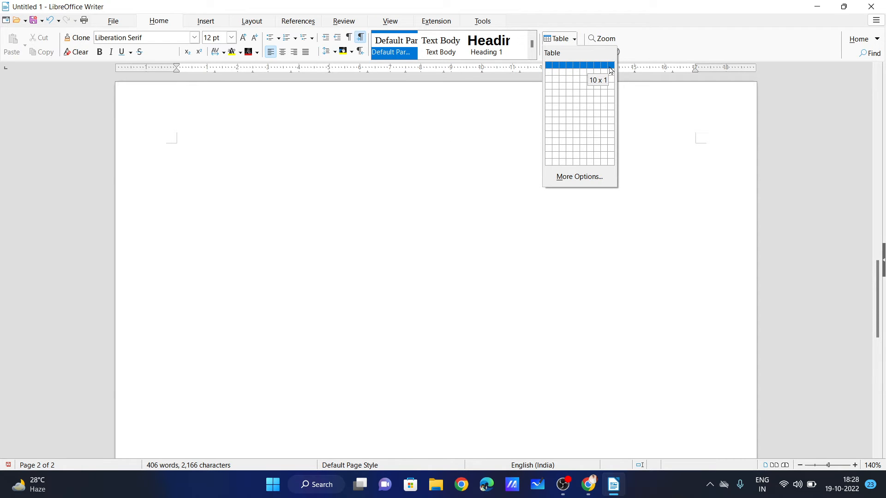
{"action": "left_click", "coordinate": [611, 155]}
Try selecting columns and rows in the trial table, then undo the table insertion.
{"action": "left_click_drag", "start_coordinate": [207, 168], "coordinate": [189, 421]}
{"action": "left_click", "coordinate": [286, 312]}
{"action": "left_click_drag", "start_coordinate": [209, 292], "coordinate": [648, 279]}
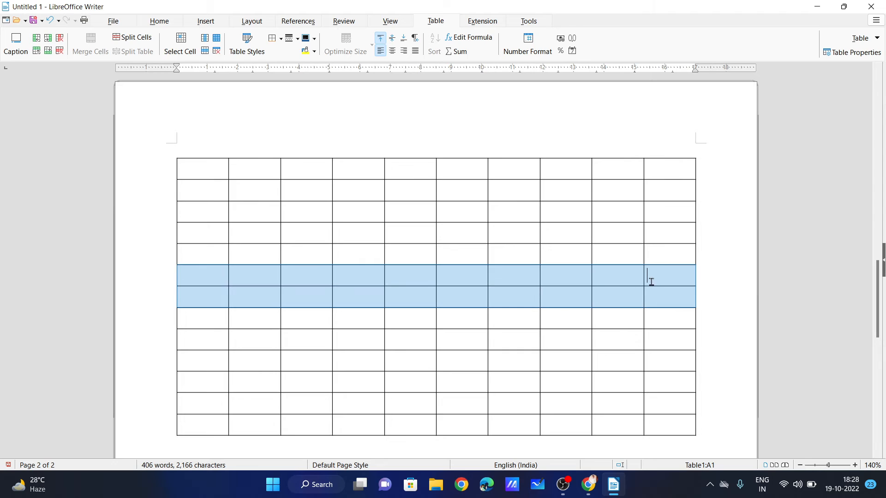
{"action": "left_click", "coordinate": [200, 170]}
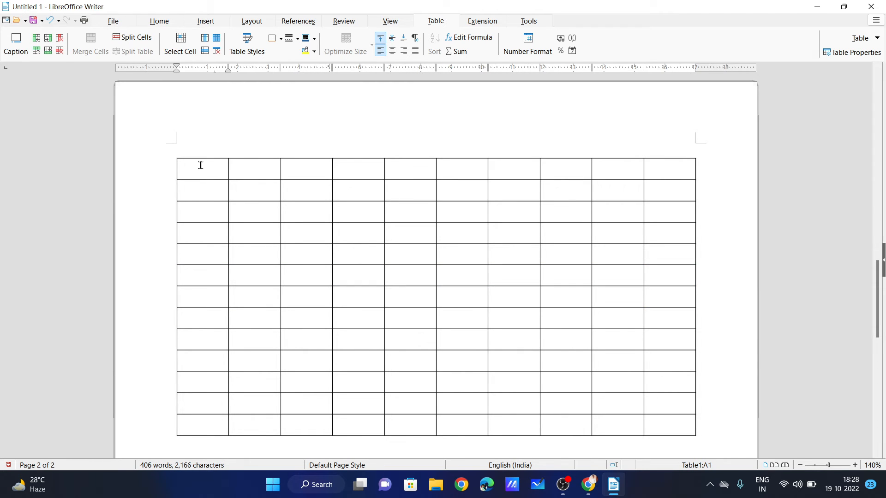
{"action": "left_click_drag", "start_coordinate": [200, 165], "coordinate": [199, 383]}
{"action": "left_click_drag", "start_coordinate": [231, 154], "coordinate": [248, 260]}
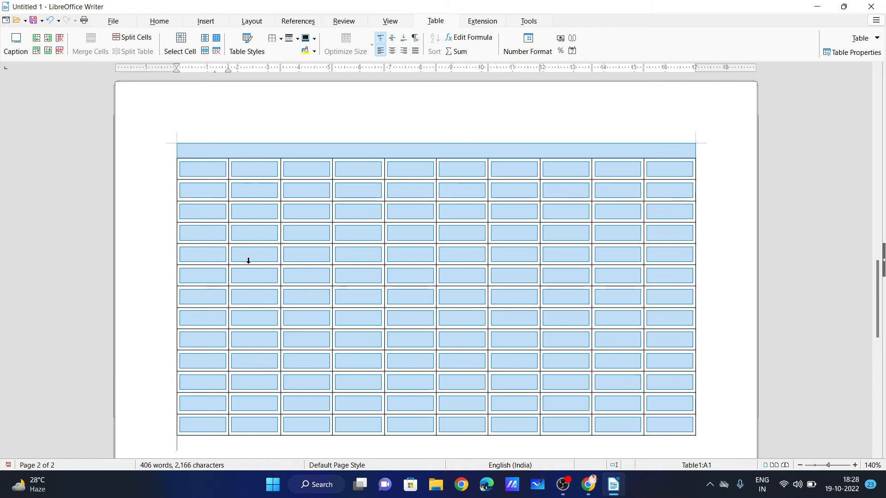
{"action": "left_click", "coordinate": [216, 213]}
{"action": "left_click_drag", "start_coordinate": [190, 208], "coordinate": [664, 208]}
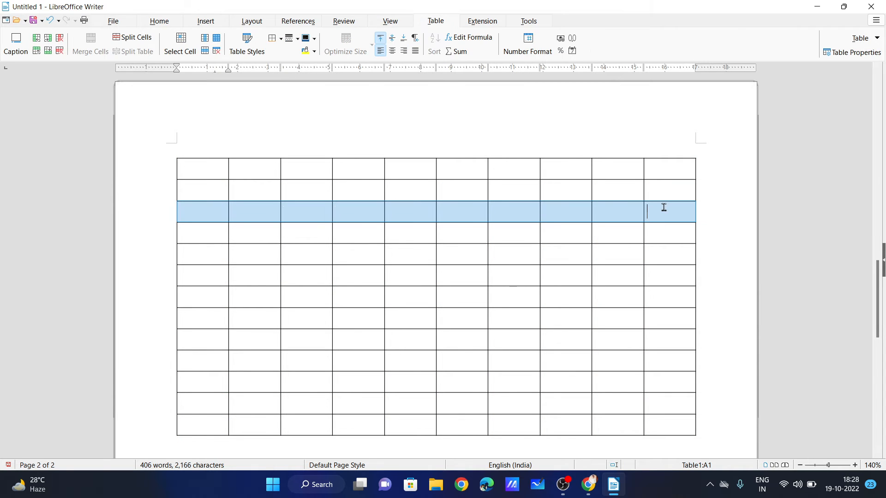
{"action": "left_click_drag", "start_coordinate": [216, 232], "coordinate": [655, 228]}
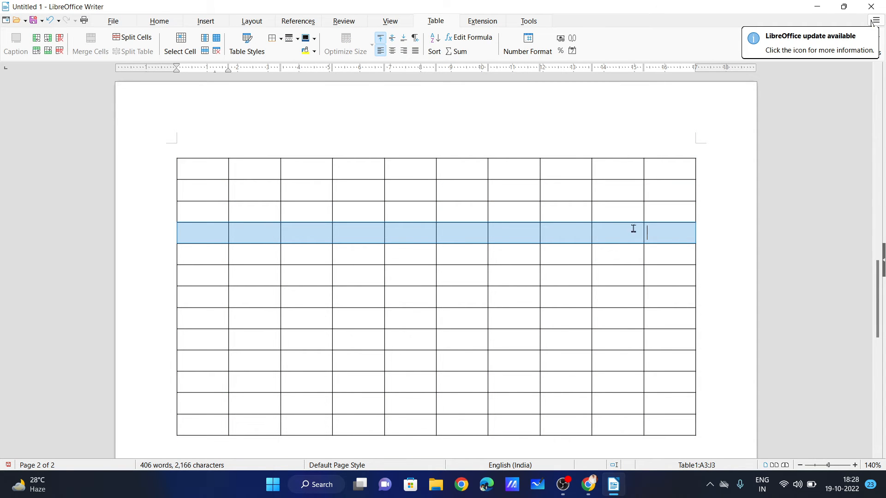
{"action": "key", "text": "ctrl+z"}
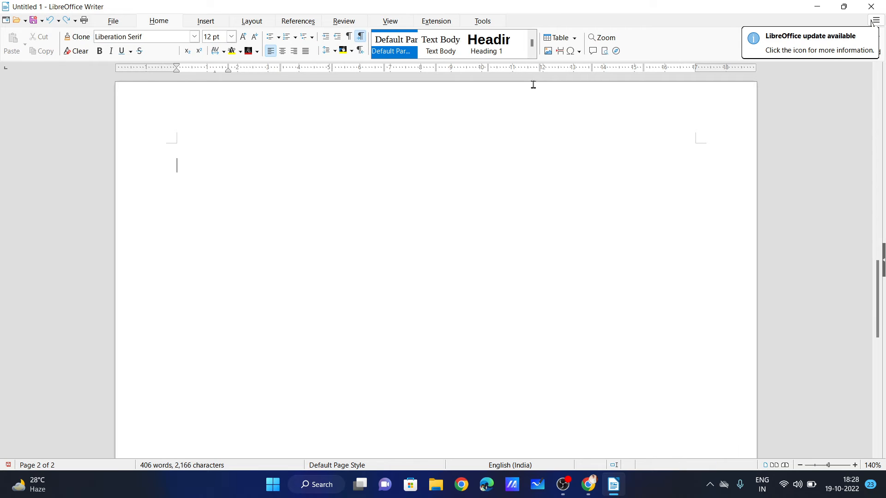
{"action": "left_click", "coordinate": [571, 41]}
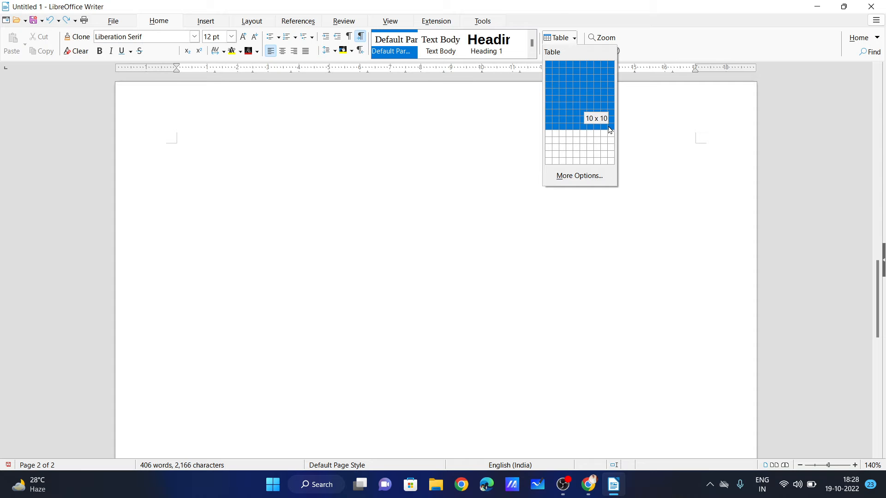
Insert a 10-column, 12-row table with style None through the Insert Table dialog.
{"action": "left_click", "coordinate": [594, 184]}
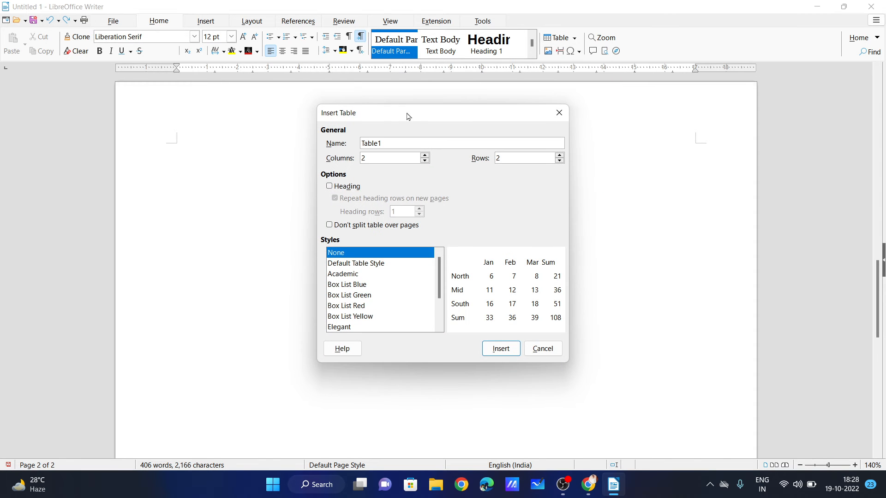
{"action": "left_click_drag", "start_coordinate": [407, 116], "coordinate": [360, 118]}
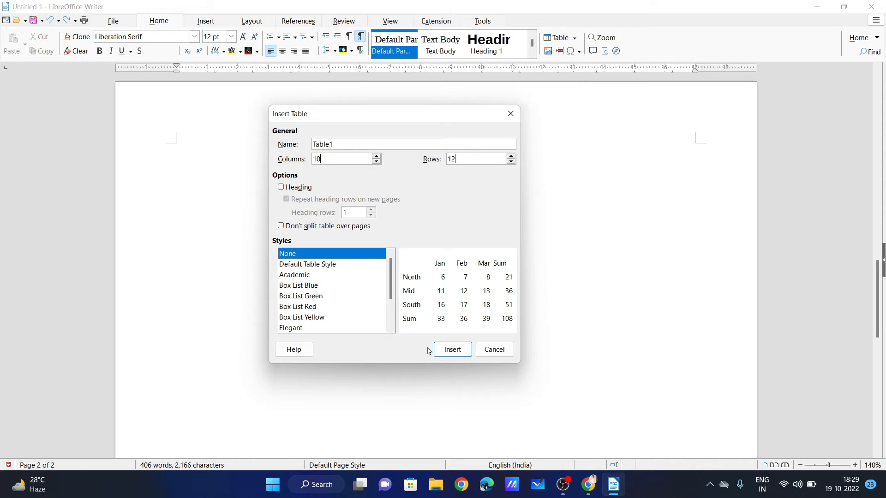
{"action": "left_click", "coordinate": [450, 350]}
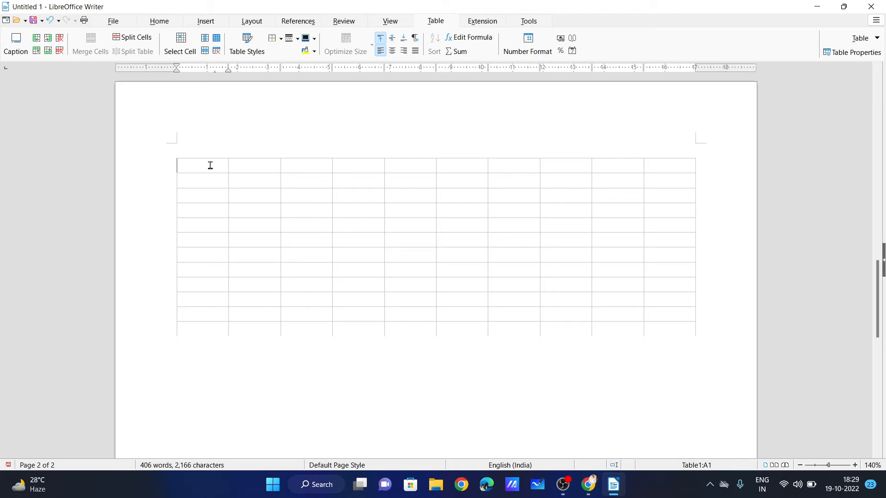
Type headers S.N, Student Name, Father Name, Hindi, English, Maths, Science, So.Science, Art, Obtain Marks.
{"action": "type", "text": "S."}
{"action": "type", "text": "N"}
{"action": "type", "text": "Stud"}
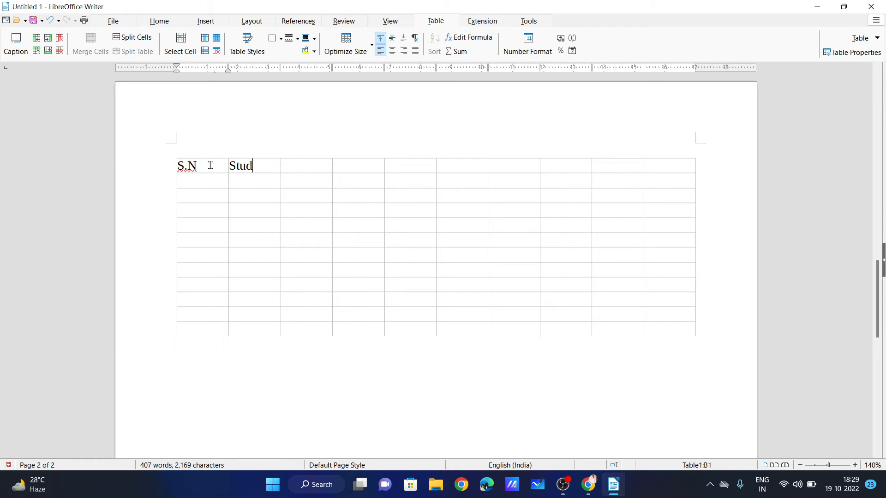
{"action": "type", "text": "ent"}
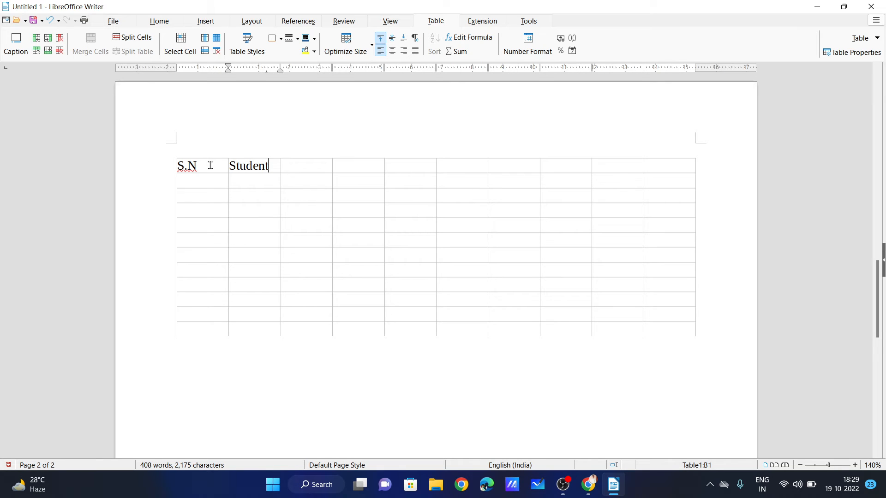
{"action": "type", "text": " Name"}
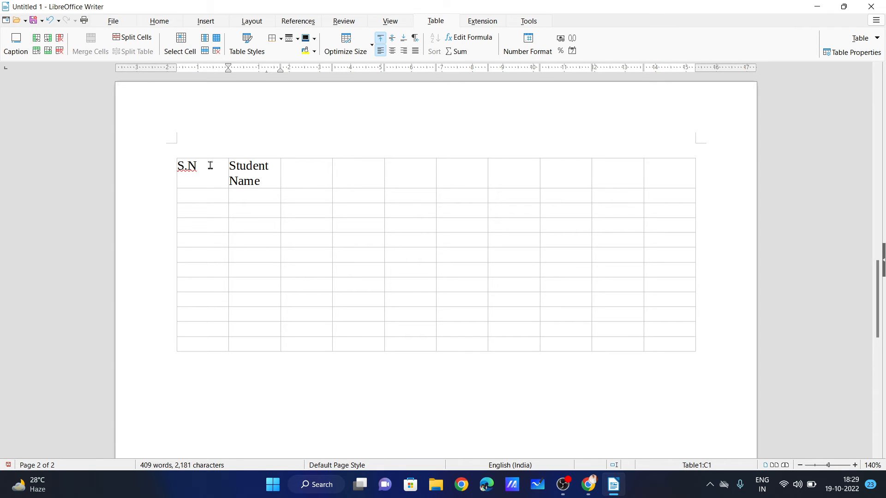
{"action": "type", "text": "Father a"}
{"action": "key", "text": "BackSpace"}
{"action": "type", "text": "Name"}
{"action": "key", "text": "Tab"}
{"action": "type", "text": "Hindi"}
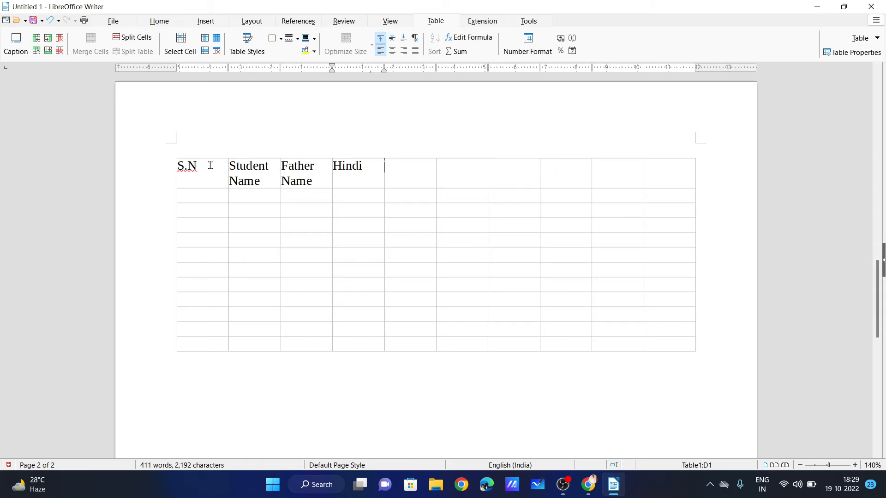
{"action": "key", "text": "Tab"}
{"action": "type", "text": "English"}
{"action": "key", "text": "Tab"}
{"action": "type", "text": "Maths"}
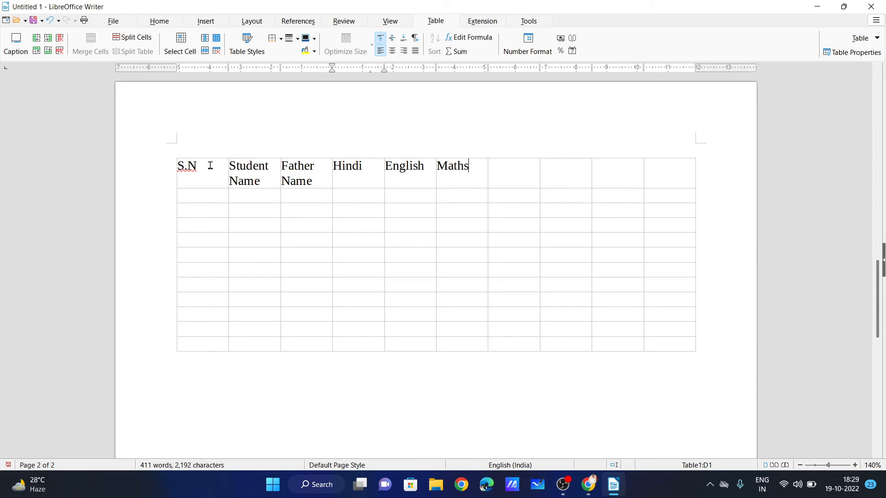
{"action": "type", "text": "Scieb"}
{"action": "key", "text": "BackSpace"}
{"action": "type", "text": "nceSo.Scien"}
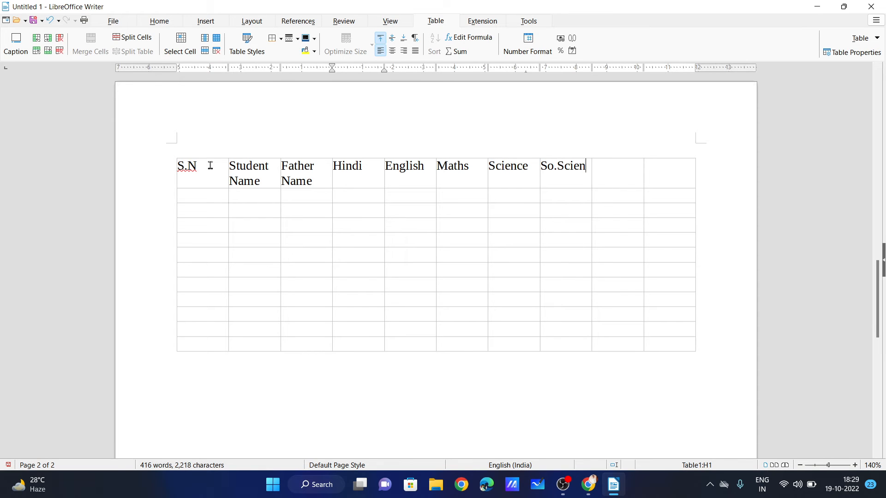
{"action": "type", "text": "ce"}
{"action": "key", "text": "Tab"}
{"action": "type", "text": "Ar"}
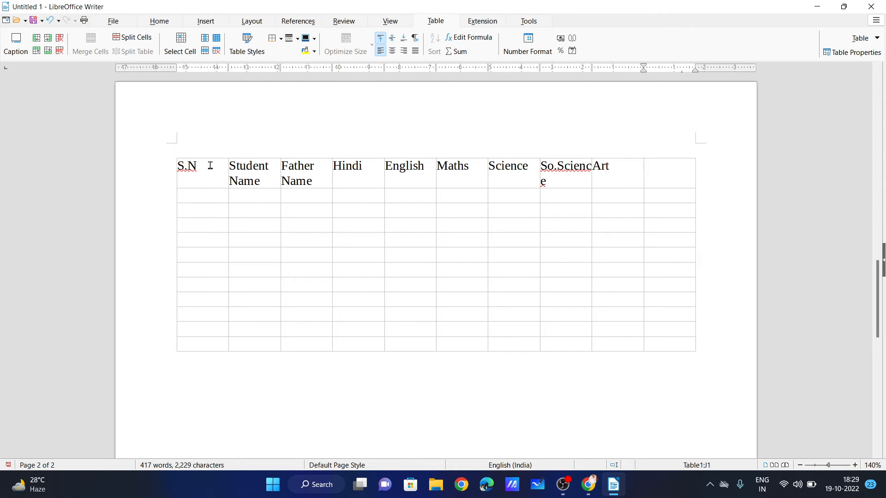
{"action": "type", "text": "Obatin"}
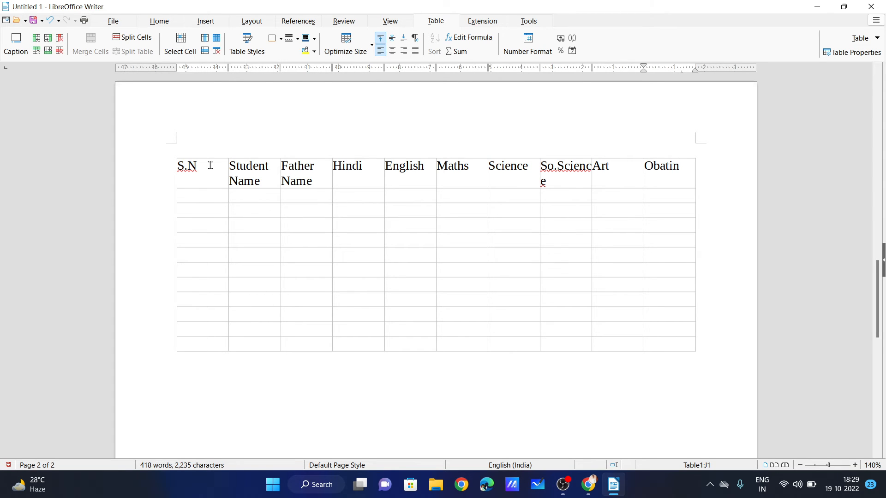
{"action": "key", "text": "BackSpace"}
{"action": "key", "text": "BackSpace"}
{"action": "key", "text": "BackSpace"}
{"action": "type", "text": "tain Marks"}
Narrow the S.N column and widen So.Science so it fits on one line.
{"action": "mouse_move", "coordinate": [228, 183]}
{"action": "left_mouse_down"}
{"action": "mouse_move", "coordinate": [205, 183]}
{"action": "mouse_move", "coordinate": [213, 183]}
{"action": "left_mouse_up"}
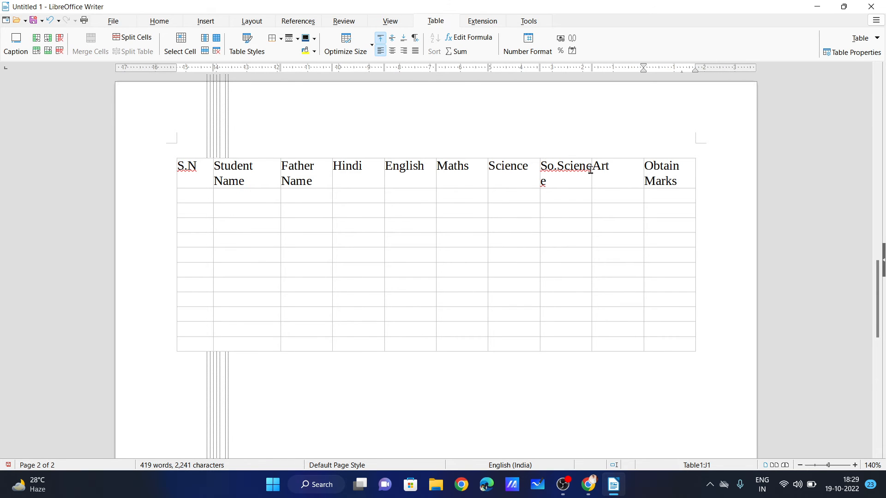
{"action": "left_click_drag", "start_coordinate": [591, 179], "coordinate": [607, 180]}
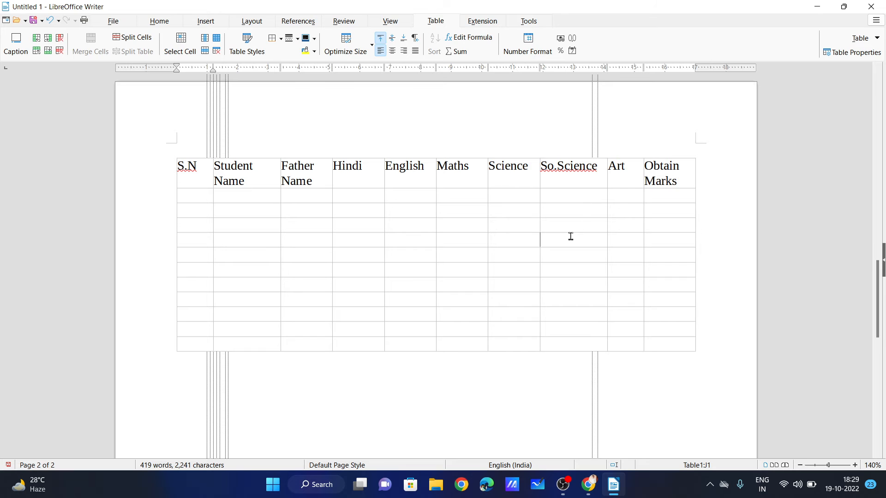
{"action": "left_click", "coordinate": [318, 216]}
{"action": "scroll", "coordinate": [401, 166], "scroll_direction": "up", "scroll_amount": 3}
{"action": "scroll", "coordinate": [388, 234], "scroll_direction": "down", "scroll_amount": 4}
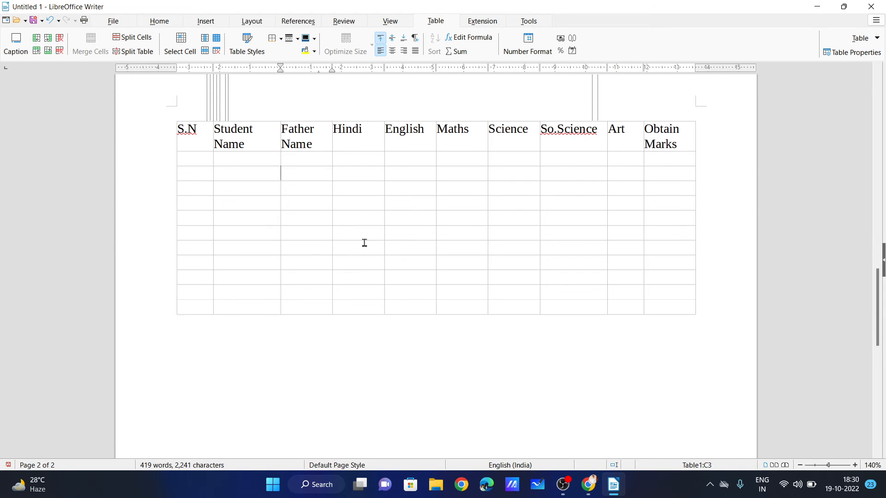
Number the first S.N cells 1, 2, 3 down the column.
{"action": "left_click", "coordinate": [197, 162]}
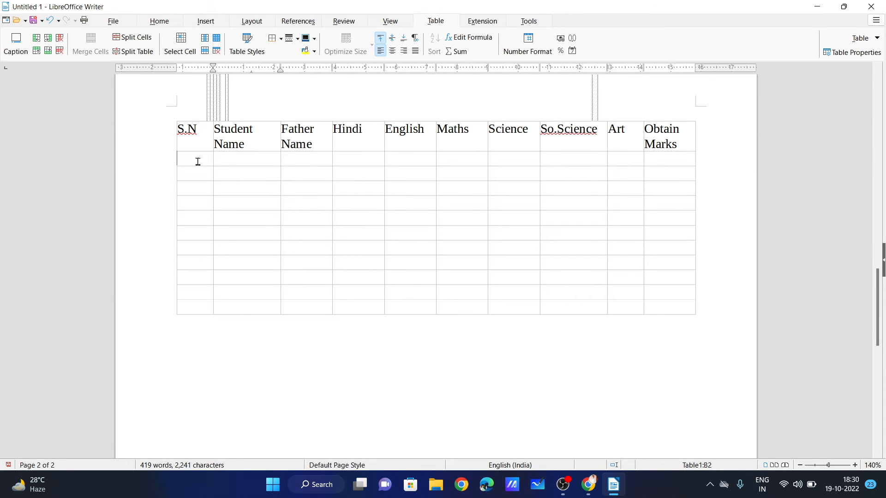
{"action": "type", "text": "1"}
{"action": "key", "text": "Return"}
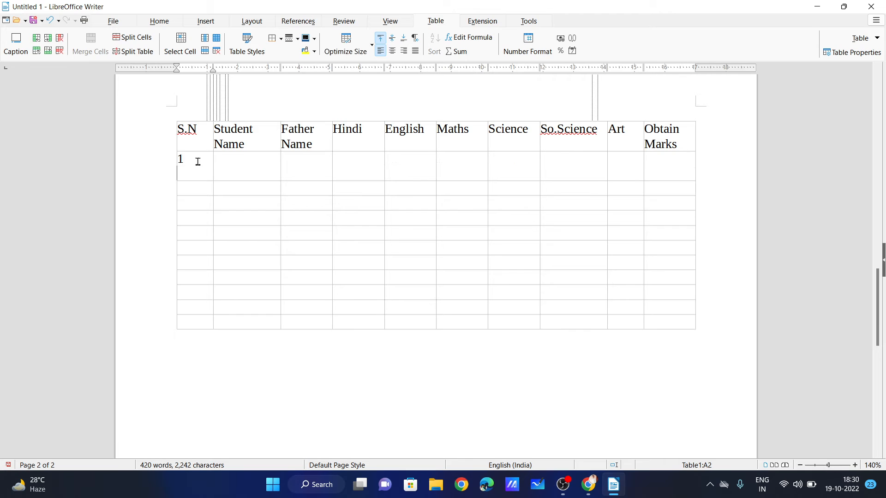
{"action": "key", "text": "BackSpace"}
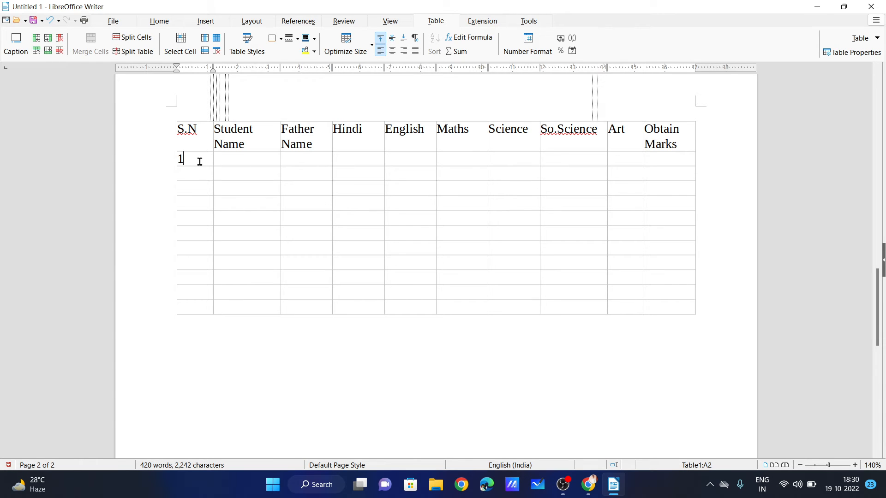
{"action": "key", "text": "Down"}
{"action": "type", "text": "2"}
{"action": "key", "text": "Down"}
{"action": "type", "text": "3 "}
{"action": "type", "text": "4"}
Continue the S.N numbering down column A up to 11.
{"action": "key", "text": "Down"}
{"action": "type", "text": "5"}
{"action": "type", "text": "6"}
{"action": "key", "text": "Down"}
{"action": "type", "text": "7"}
{"action": "key", "text": "Down"}
{"action": "type", "text": "8"}
{"action": "key", "text": "Down"}
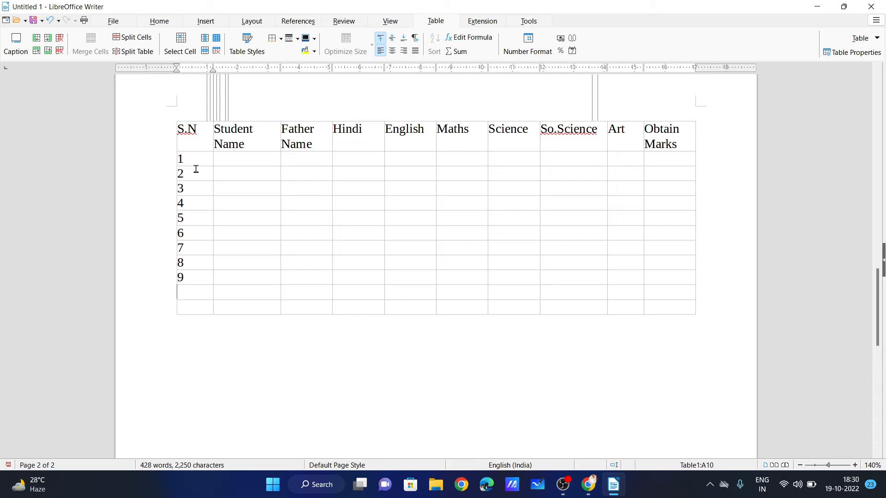
{"action": "type", "text": "10"}
{"action": "key", "text": "Down"}
Enter the first student's and father's names with marks 85, 96, 84, 75, 85, 74.
{"action": "left_click", "coordinate": [235, 162]}
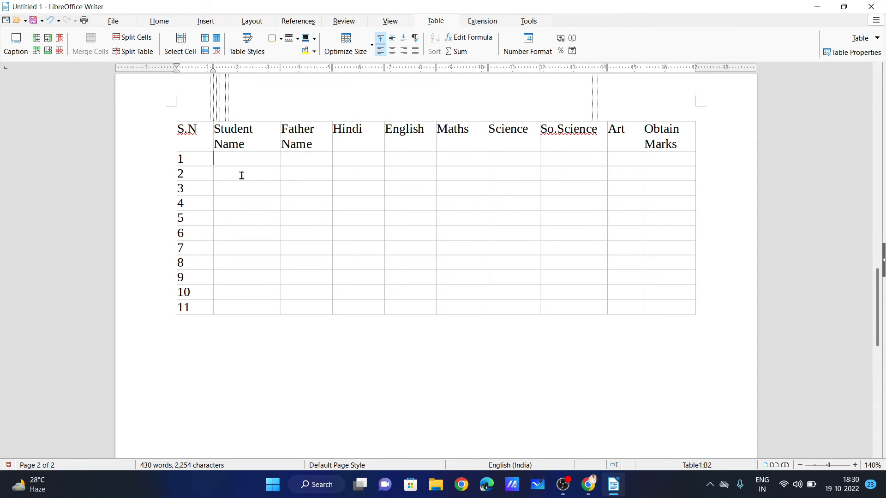
{"action": "scroll", "coordinate": [249, 189], "scroll_direction": "up", "scroll_amount": 3}
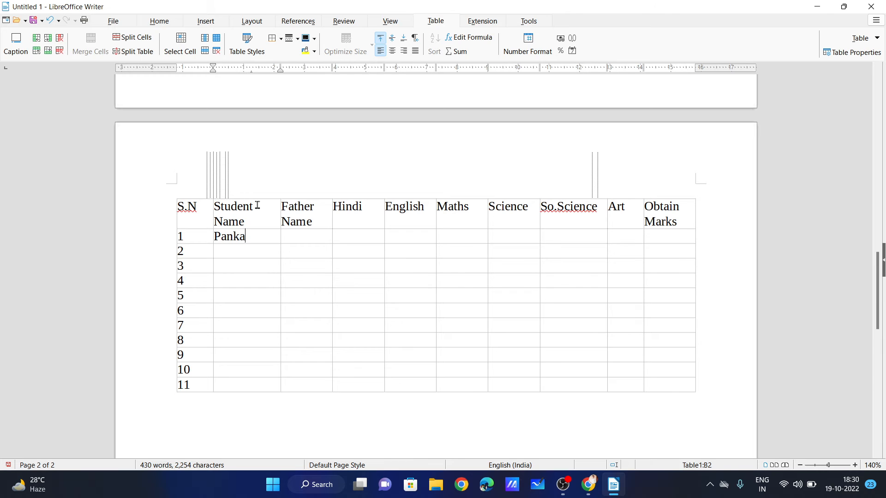
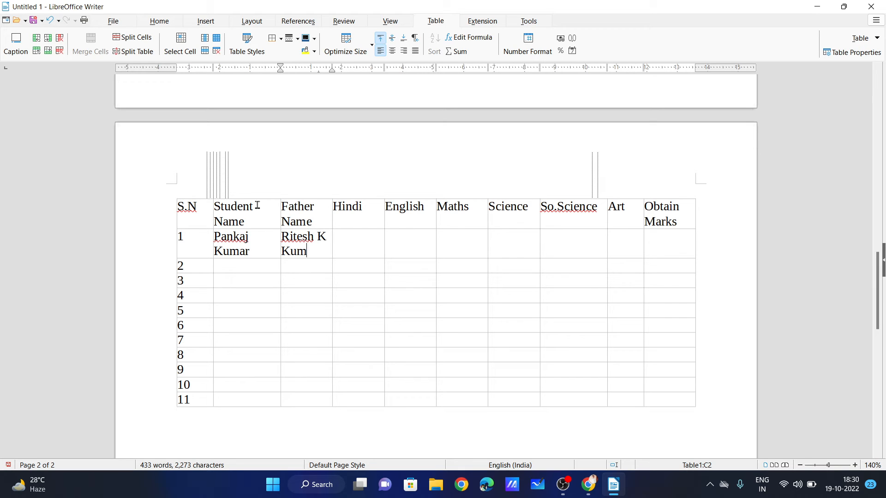
{"action": "type", "text": "85"}
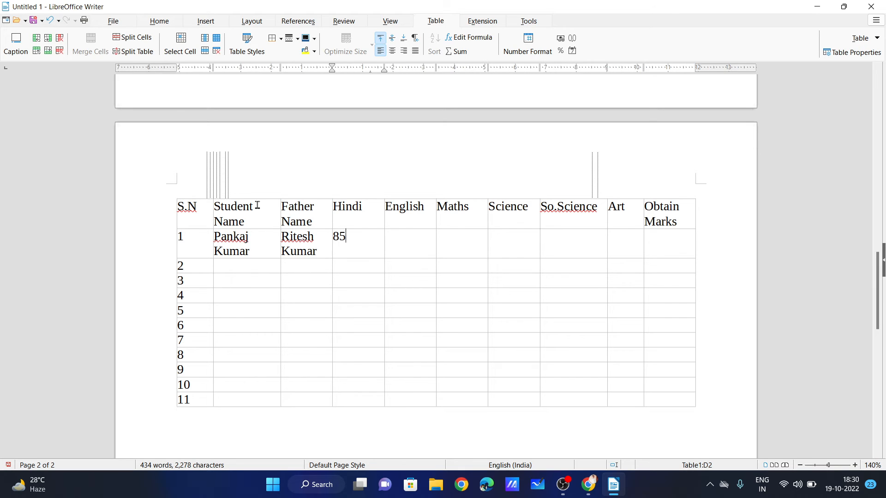
{"action": "key", "text": "Tab"}
{"action": "type", "text": "96"}
{"action": "key", "text": "Tab"}
{"action": "type", "text": "84"}
{"action": "key", "text": "Tab"}
{"action": "type", "text": "75"}
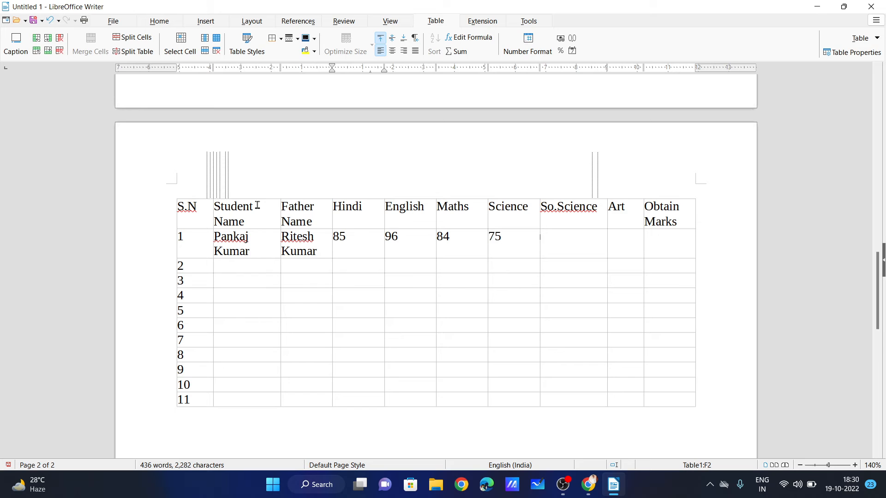
{"action": "key", "text": "Tab"}
{"action": "type", "text": "85"}
{"action": "key", "text": "Tab"}
{"action": "type", "text": "74"}
{"action": "left_click", "coordinate": [649, 232]}
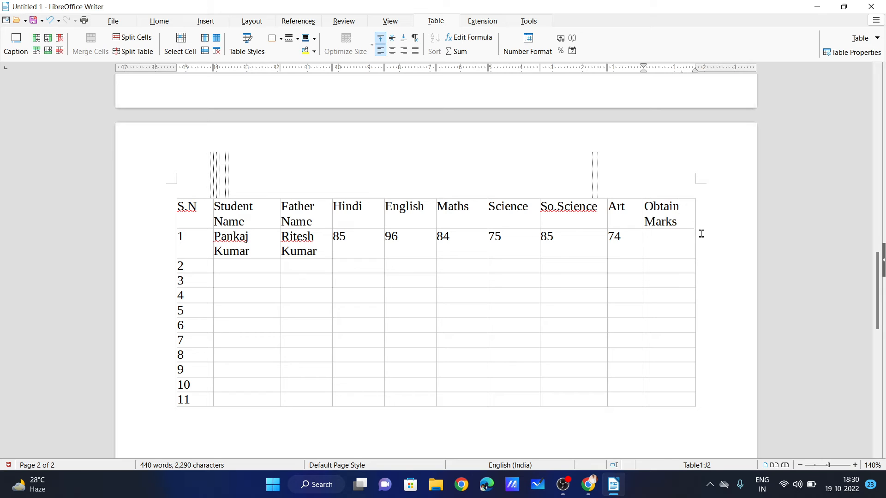
{"action": "left_click", "coordinate": [678, 220]}
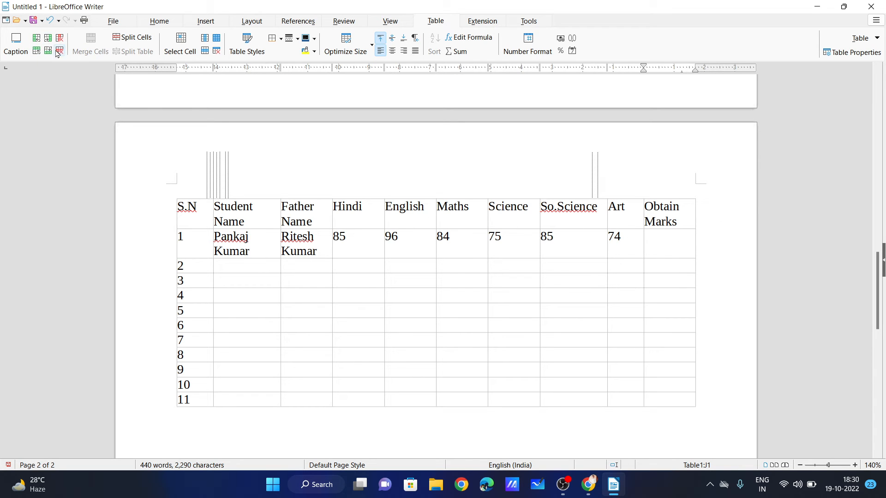
Try inserting columns around Obtain Marks, undo them, then delete the So.Science column.
{"action": "left_click", "coordinate": [48, 38]}
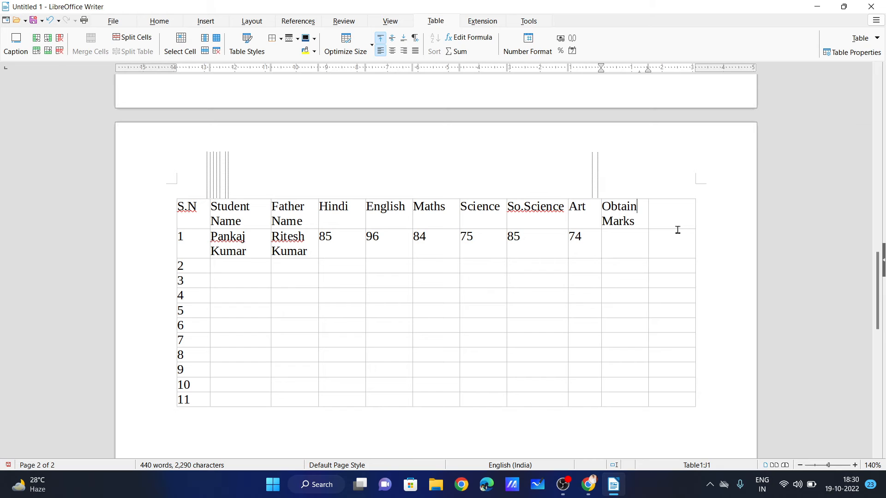
{"action": "key", "text": "ctrl+z"}
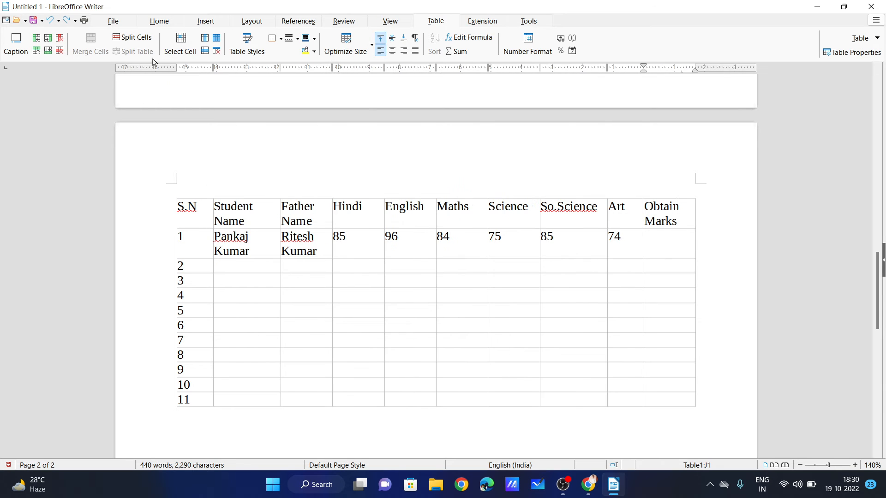
{"action": "left_click", "coordinate": [36, 37]}
{"action": "left_click", "coordinate": [627, 219]}
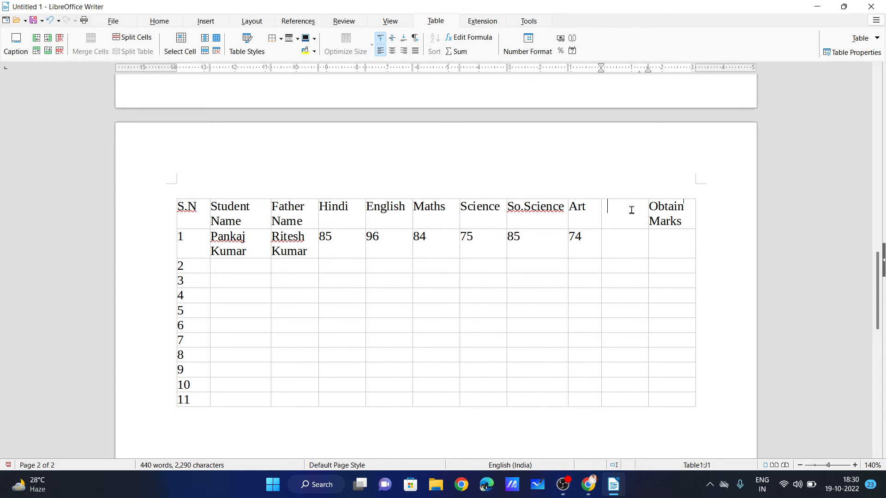
{"action": "key", "text": "ctrl+z"}
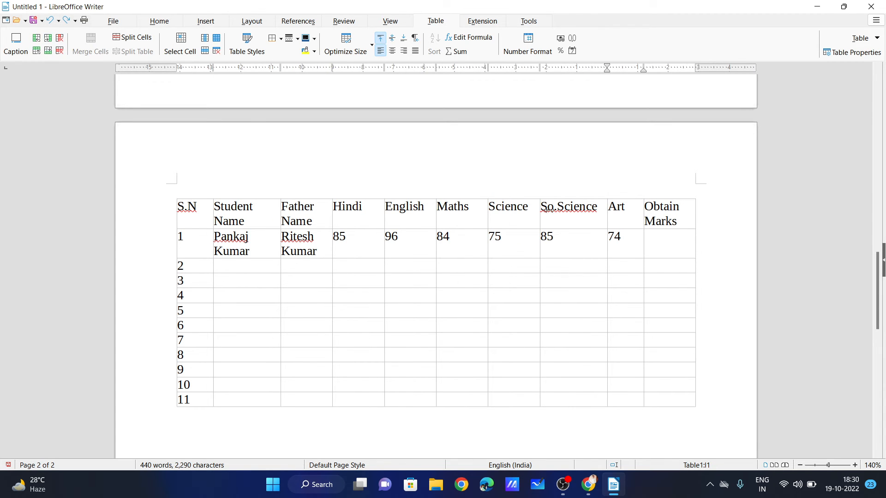
{"action": "left_click", "coordinate": [60, 37]}
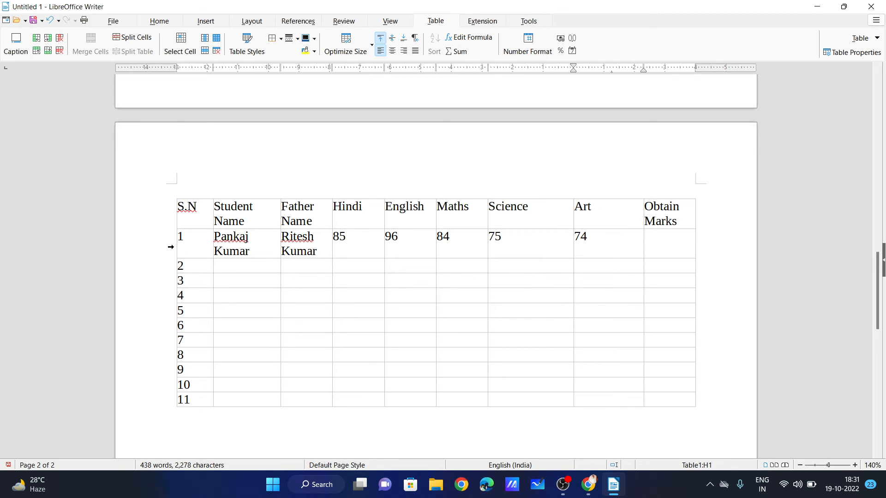
Test deleting the first student's row, then restore it with undo.
{"action": "left_click_drag", "start_coordinate": [231, 239], "coordinate": [661, 249]}
{"action": "left_click", "coordinate": [432, 320]}
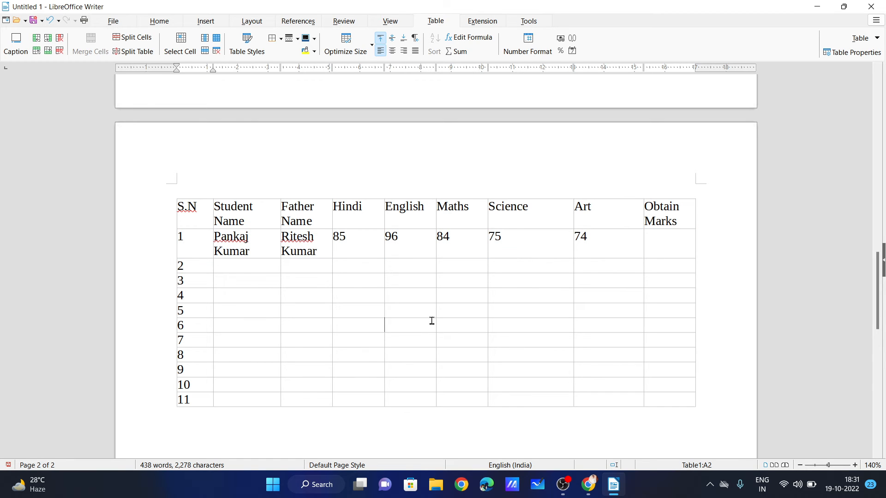
{"action": "left_click", "coordinate": [186, 238]}
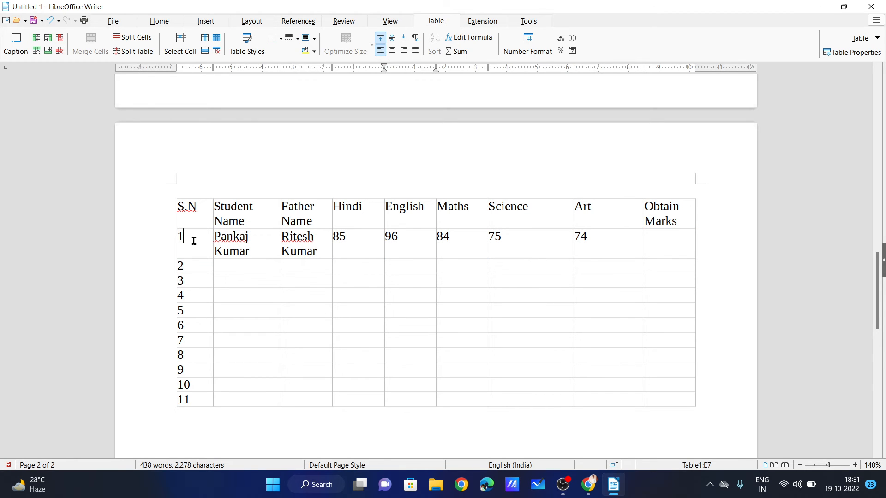
{"action": "left_click", "coordinate": [60, 52]}
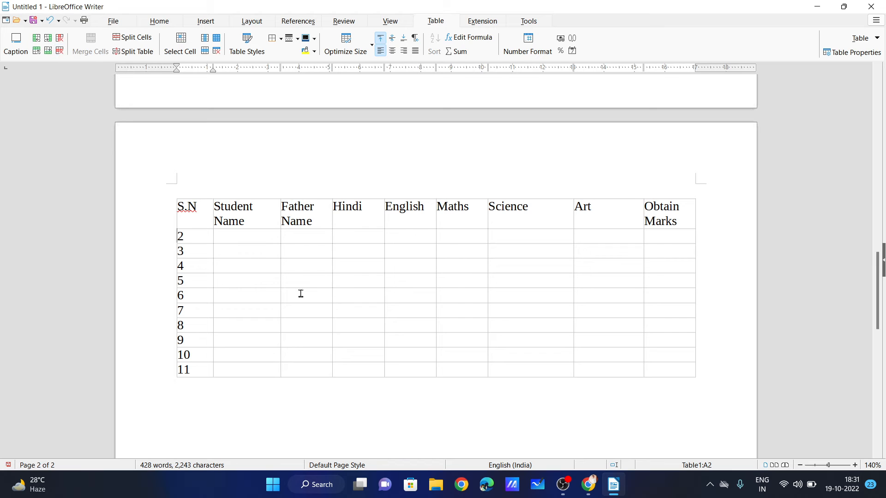
{"action": "key", "text": "ctrl+z"}
Test inserting empty rows above and below the first student, then undo both.
{"action": "left_click", "coordinate": [239, 251]}
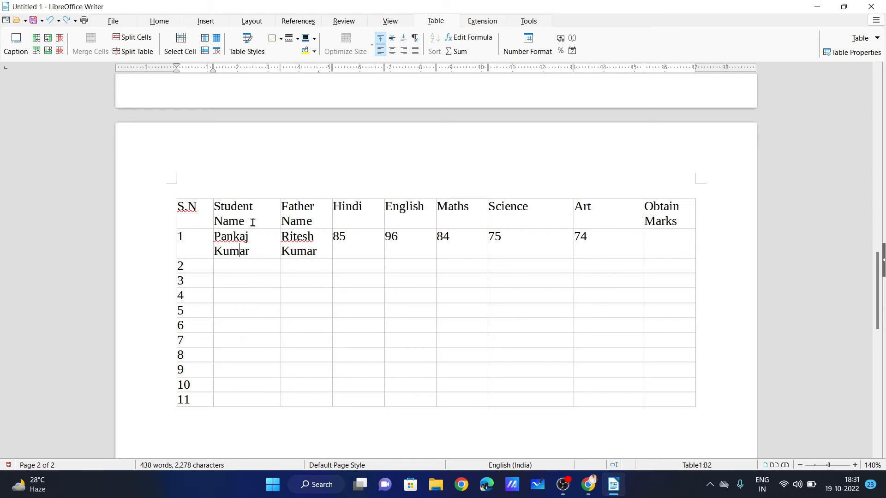
{"action": "left_click", "coordinate": [40, 55]}
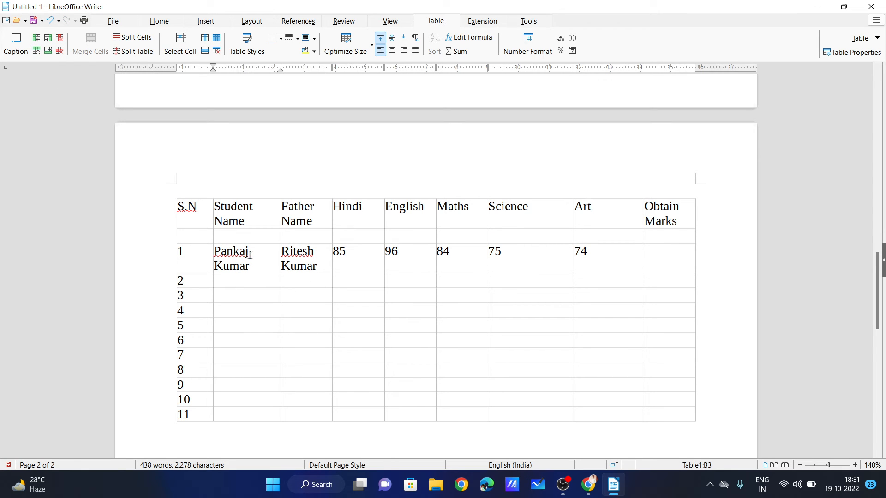
{"action": "left_click", "coordinate": [48, 51]}
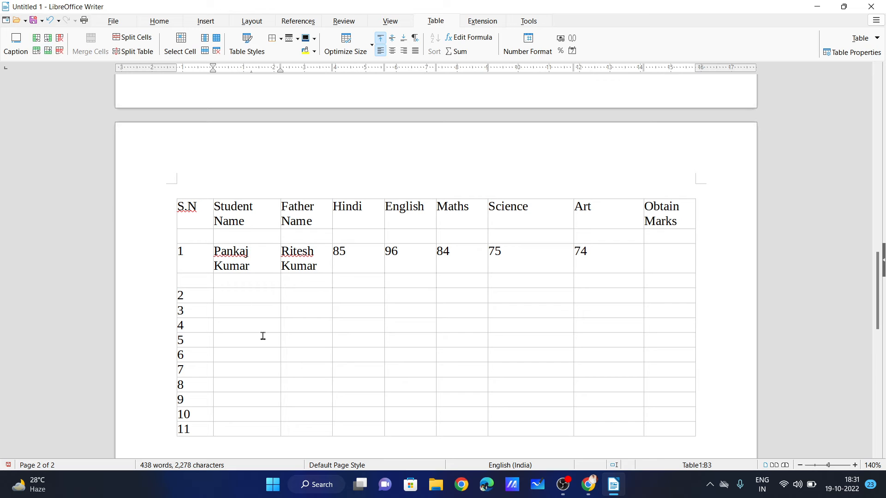
{"action": "key", "text": "ctrl+z"}
{"action": "key", "text": "ctrl+z"}
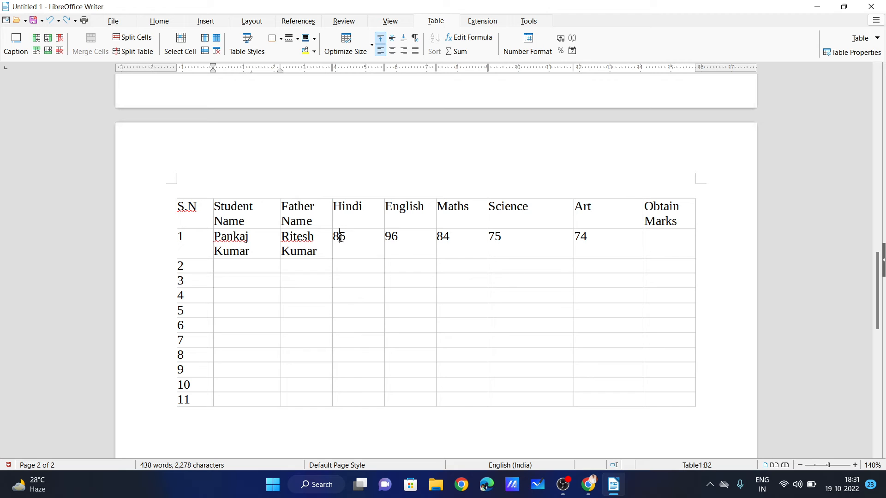
{"action": "left_click_drag", "start_coordinate": [341, 237], "coordinate": [589, 241]}
{"action": "left_click", "coordinate": [669, 248]}
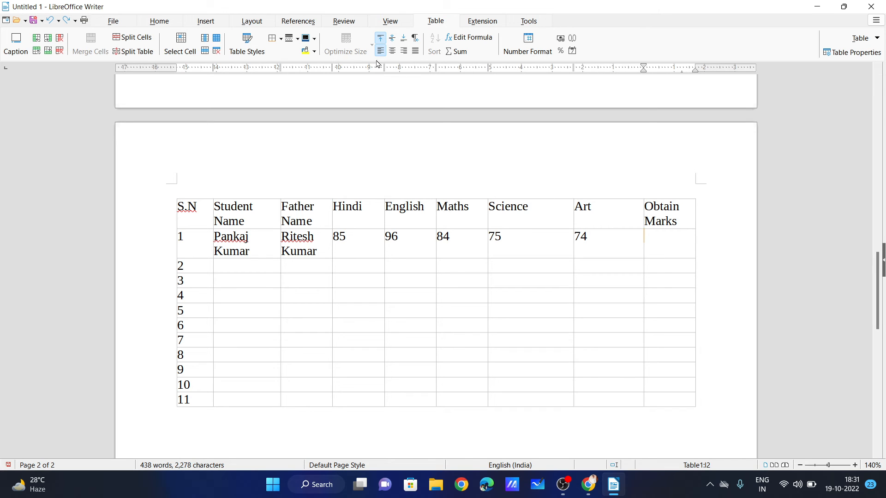
Total the first student's marks D2:H2 with a Sum formula, giving 414.
{"action": "left_click", "coordinate": [458, 51]}
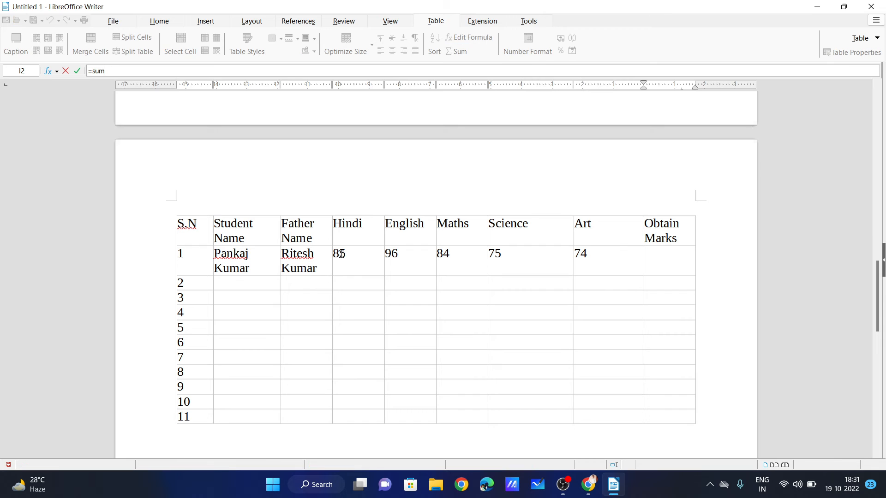
{"action": "left_click_drag", "start_coordinate": [341, 254], "coordinate": [588, 262]}
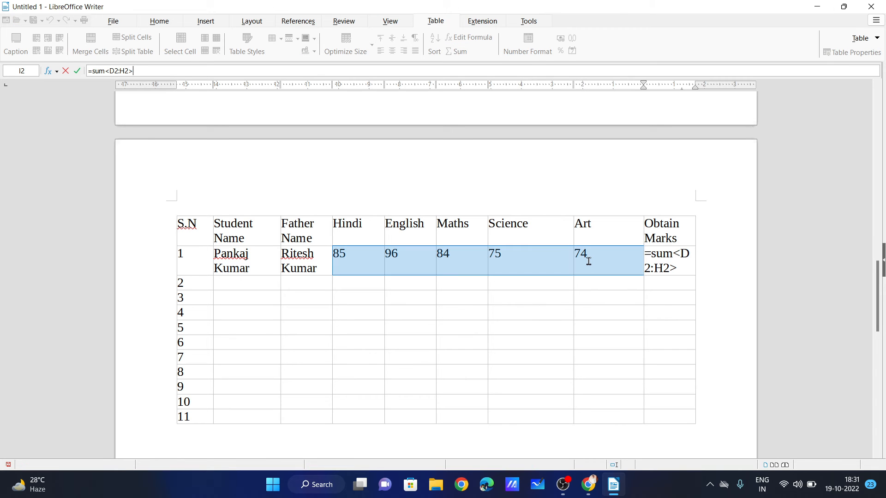
{"action": "key", "text": "Return"}
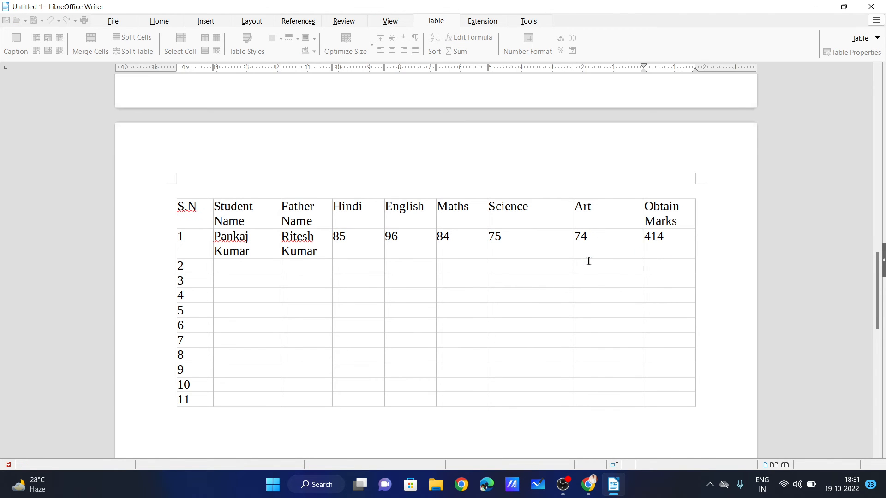
Fill row 2 with the second student's name, father's name and marks 74, 85, 96, 74, 84.
{"action": "left_click", "coordinate": [251, 268]}
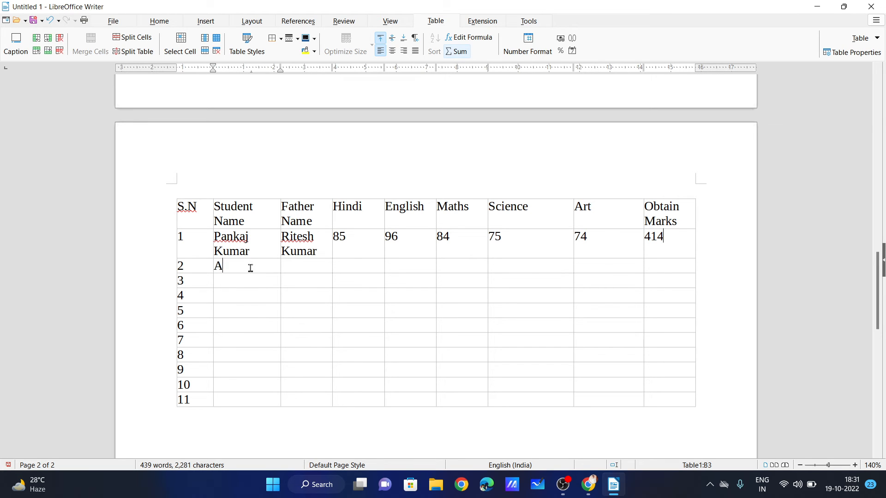
{"action": "key", "text": "Tab"}
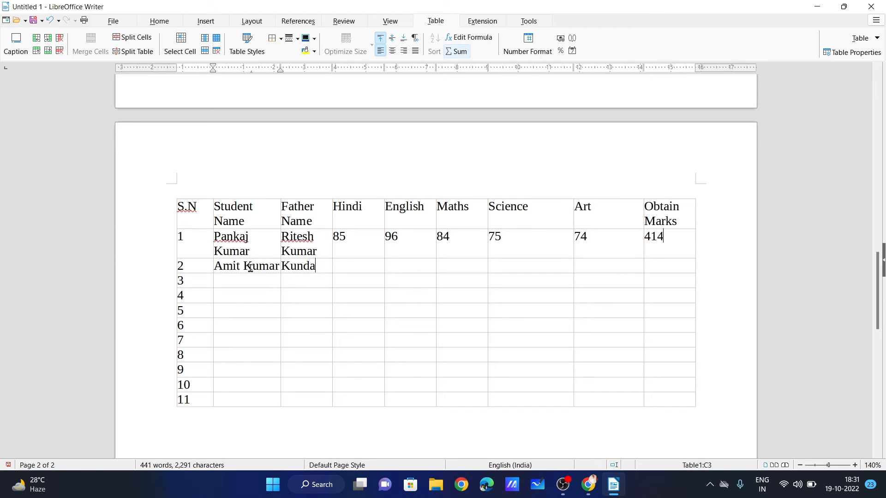
{"action": "key", "text": "Tab"}
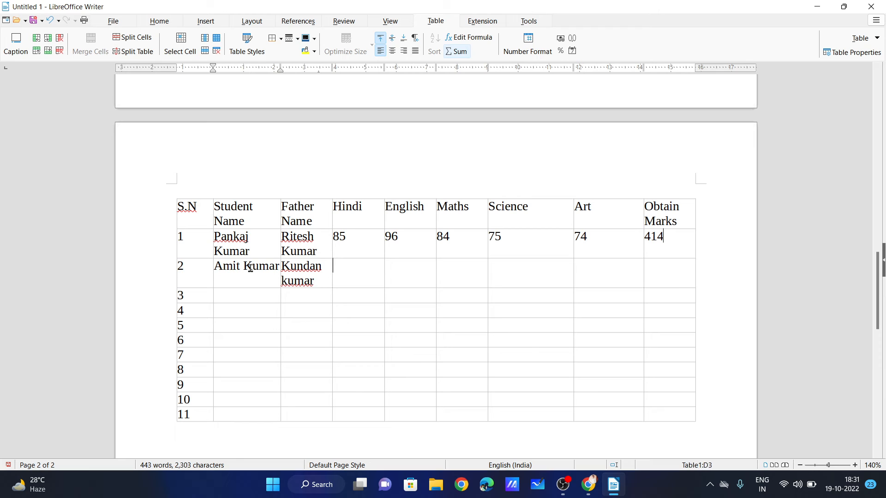
{"action": "type", "text": "74 85"}
{"action": "key", "text": "Tab"}
{"action": "type", "text": "96"}
{"action": "key", "text": "Tab"}
{"action": "type", "text": "74"}
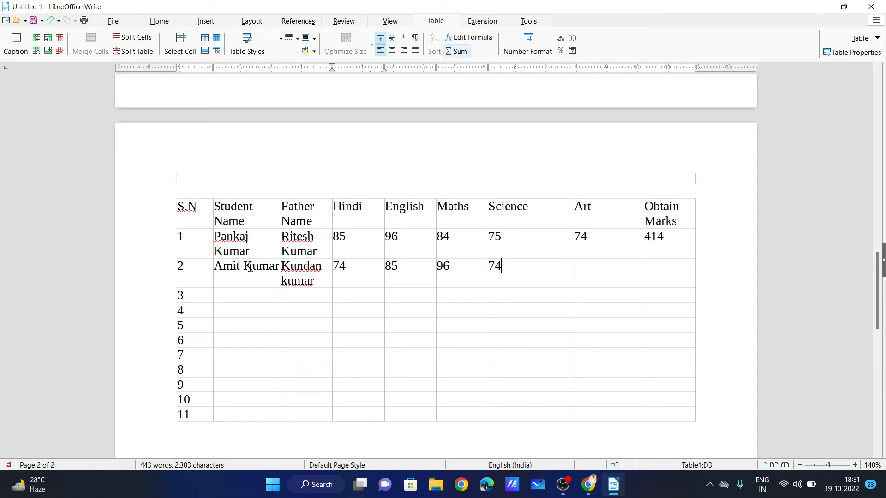
{"action": "key", "text": "Tab"}
{"action": "type", "text": "84"}
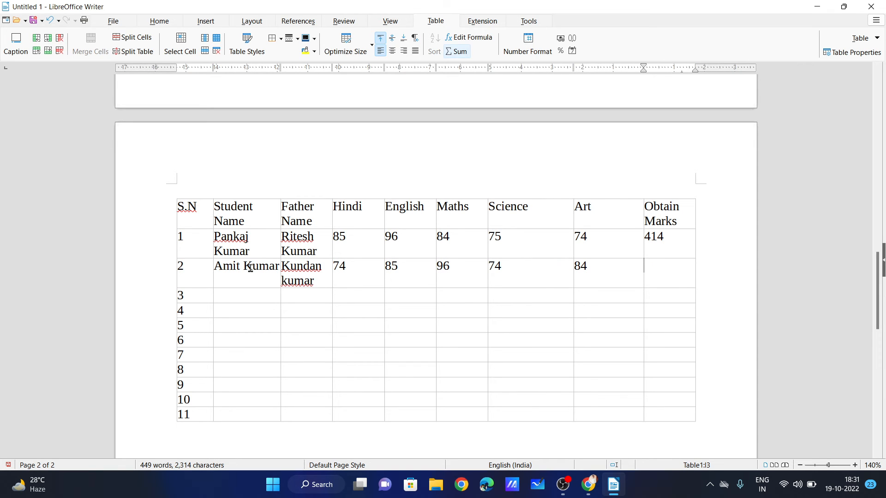
Total the second student's marks D3:H3 with a Sum formula, giving 413.
{"action": "left_click", "coordinate": [458, 52]}
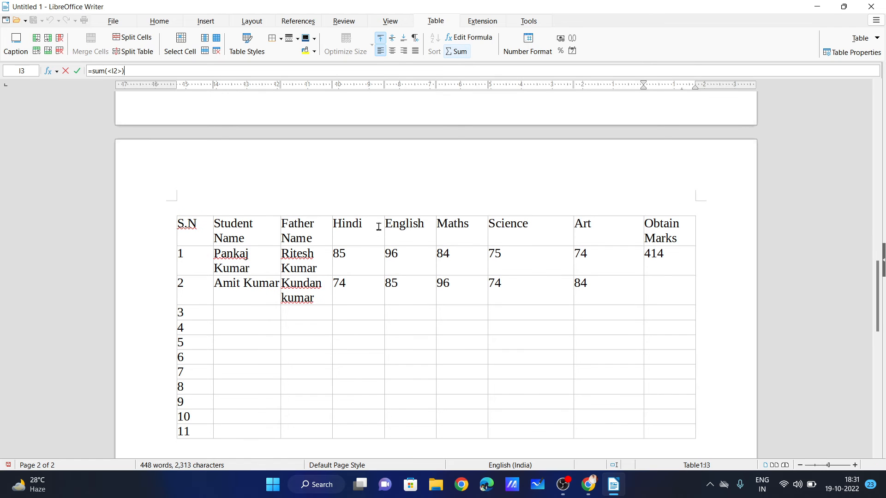
{"action": "left_click_drag", "start_coordinate": [338, 289], "coordinate": [597, 286]}
{"action": "key", "text": "Return"}
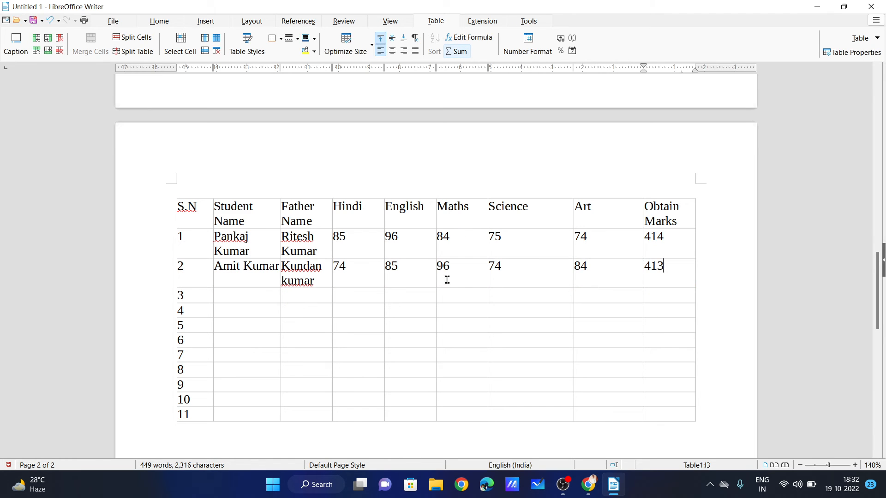
{"action": "left_click", "coordinate": [533, 299]}
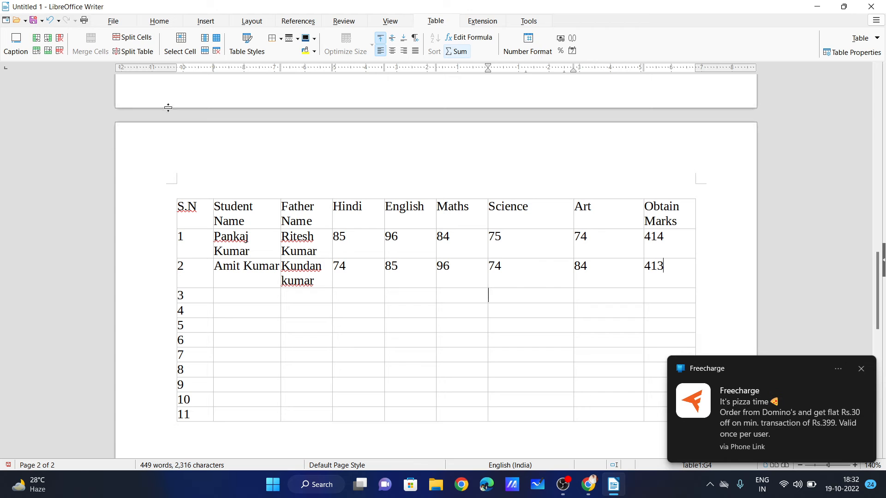
{"action": "left_click", "coordinate": [137, 39]}
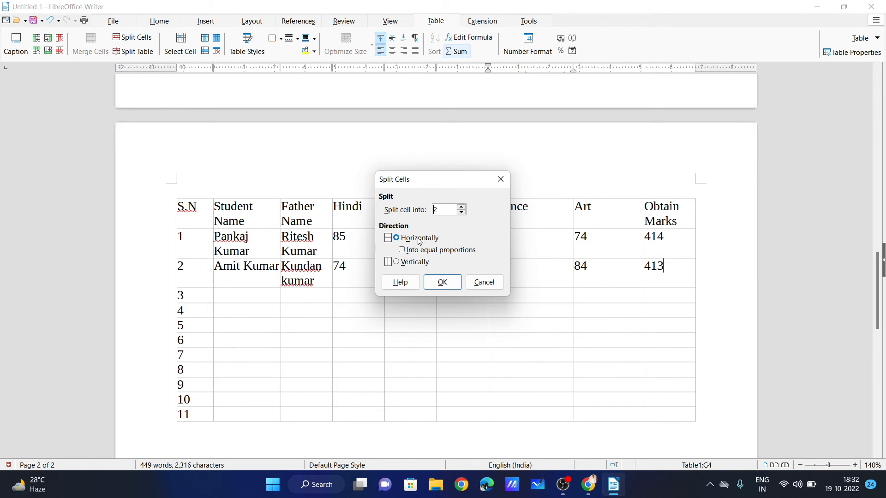
{"action": "left_click_drag", "start_coordinate": [420, 187], "coordinate": [301, 170]}
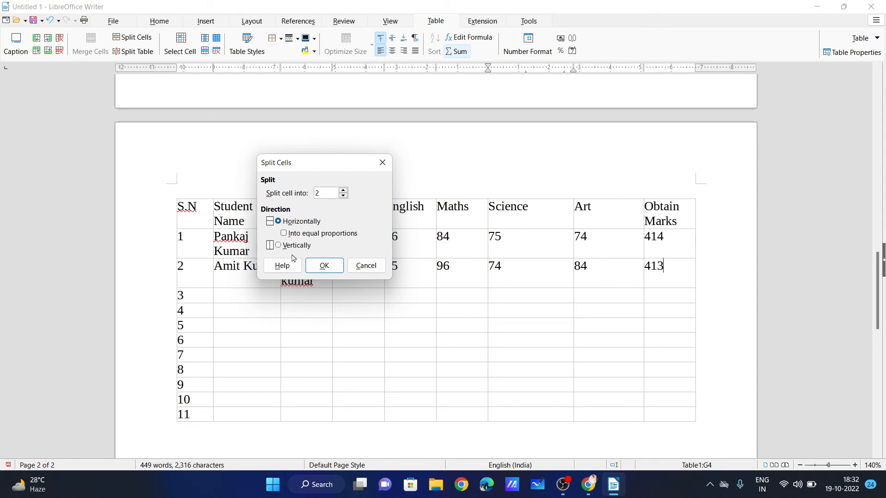
{"action": "left_click", "coordinate": [279, 245]}
{"action": "left_click", "coordinate": [325, 266]}
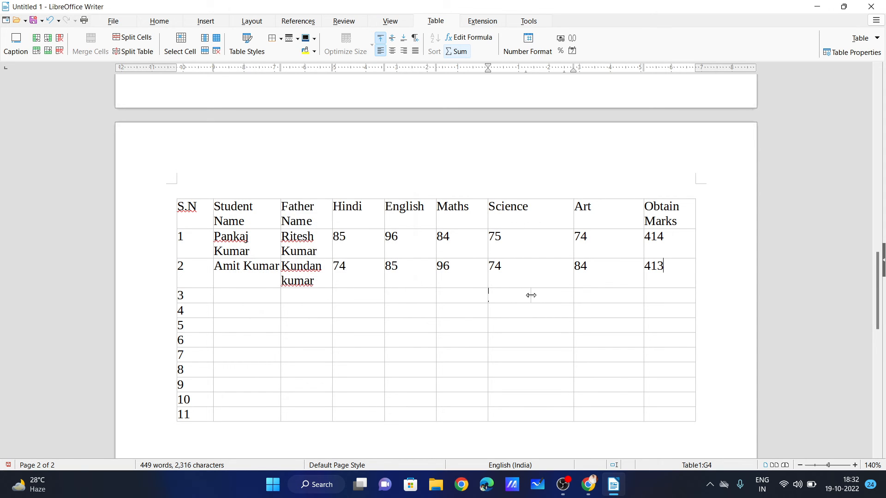
{"action": "scroll", "coordinate": [535, 296], "scroll_direction": "up", "scroll_amount": 6, "text": "ctrl"}
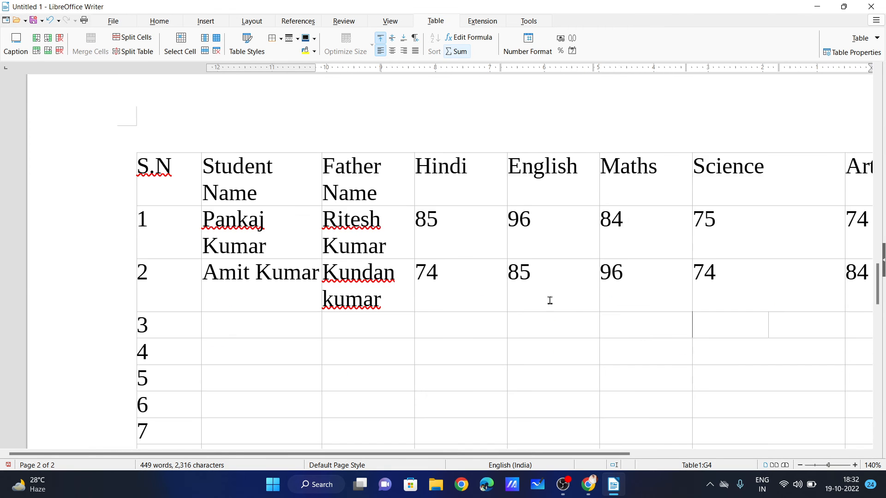
{"action": "scroll", "coordinate": [759, 190], "scroll_direction": "down", "scroll_amount": 3, "text": "ctrl"}
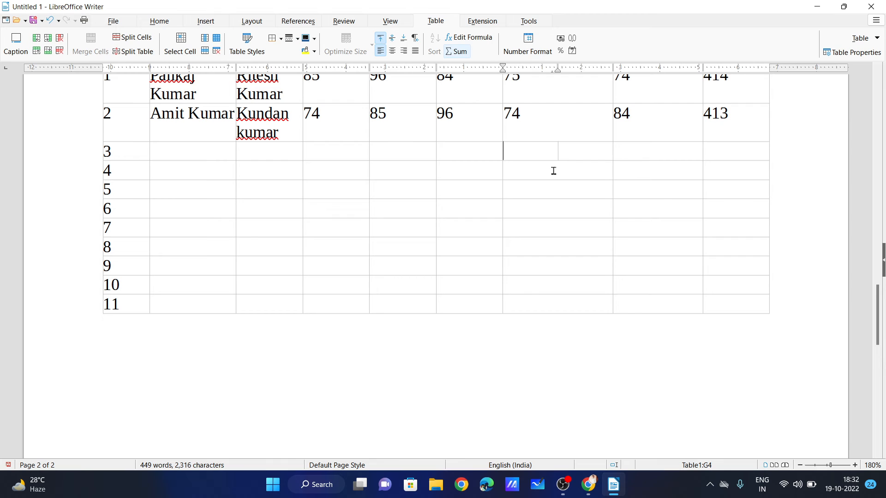
{"action": "key", "text": "ctrl+z"}
{"action": "left_click", "coordinate": [137, 44]}
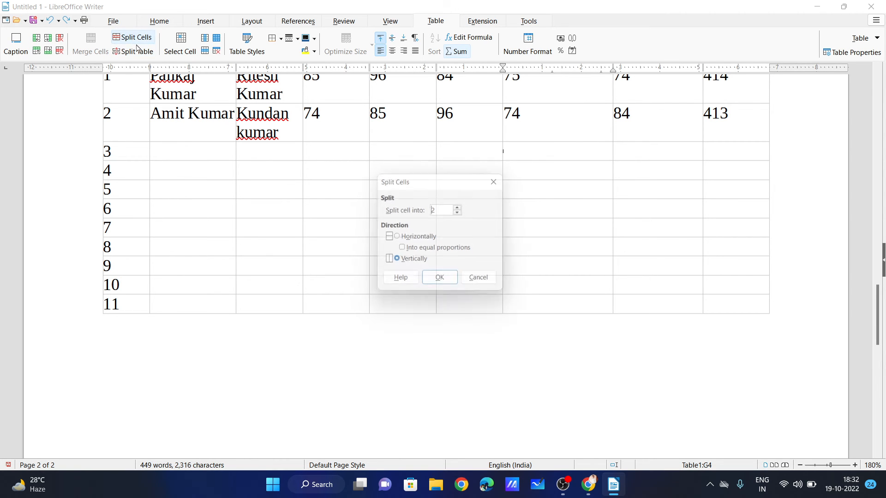
{"action": "left_click", "coordinate": [416, 238]}
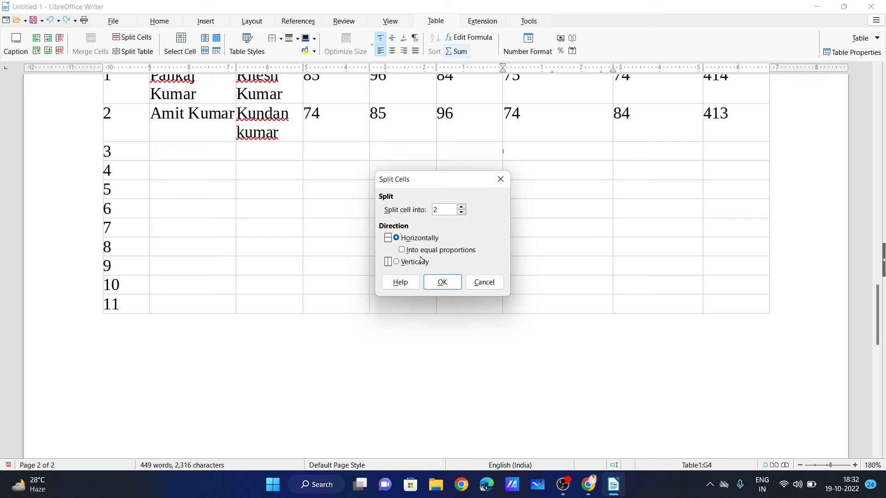
{"action": "left_click", "coordinate": [443, 289]}
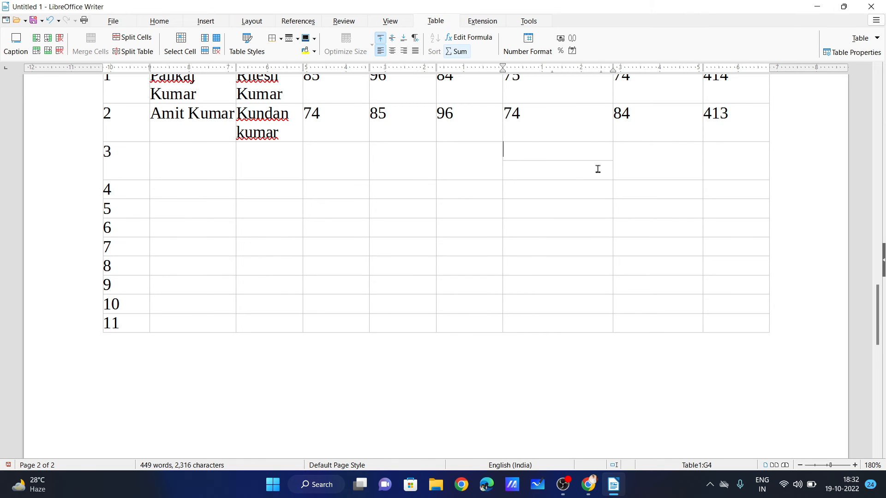
{"action": "key", "text": "ctrl+z"}
{"action": "scroll", "coordinate": [461, 184], "scroll_direction": "up", "scroll_amount": 5}
{"action": "scroll", "coordinate": [208, 239], "scroll_direction": "down", "scroll_amount": 5}
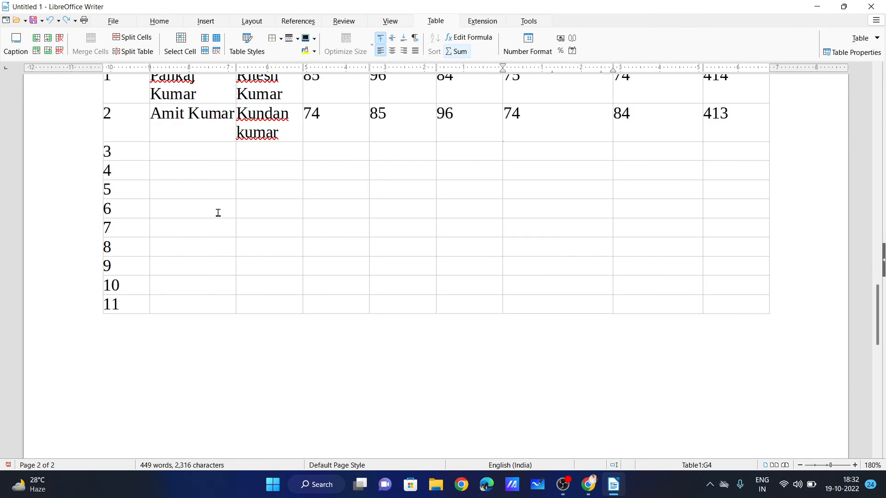
{"action": "left_click_drag", "start_coordinate": [270, 174], "coordinate": [526, 182]}
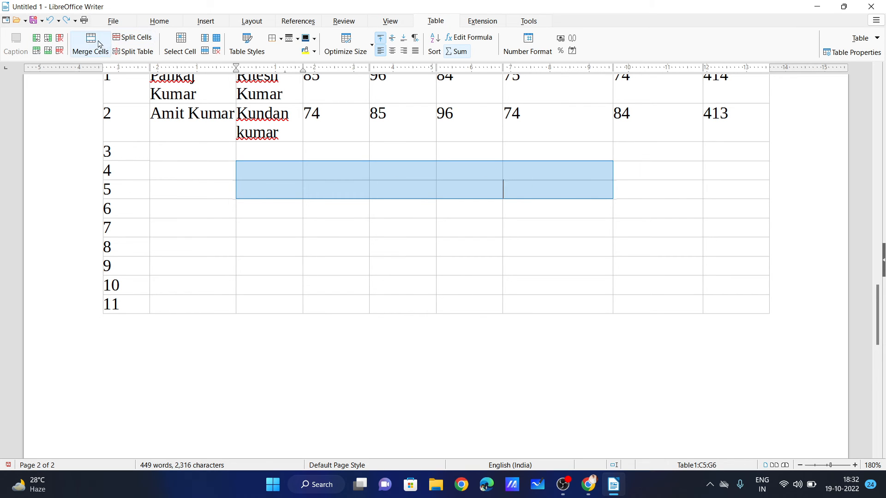
{"action": "left_click", "coordinate": [90, 46]}
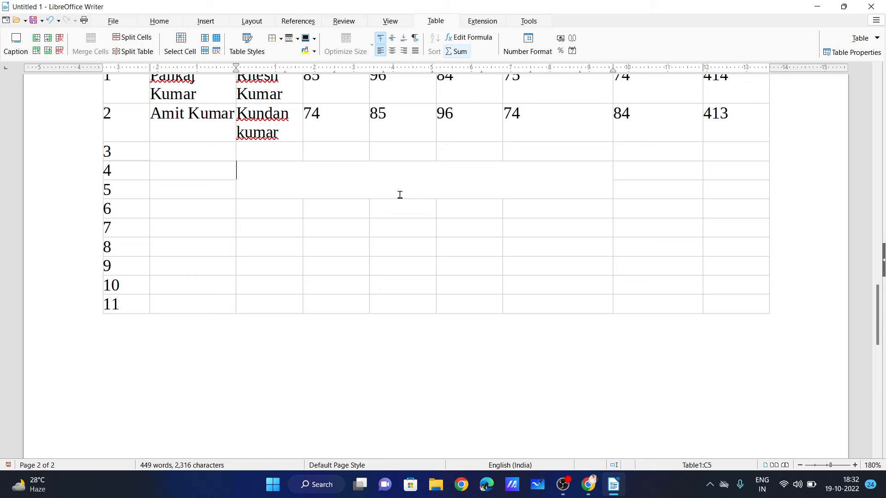
{"action": "type", "text": "shfjsfhsjfhjfhjk"}
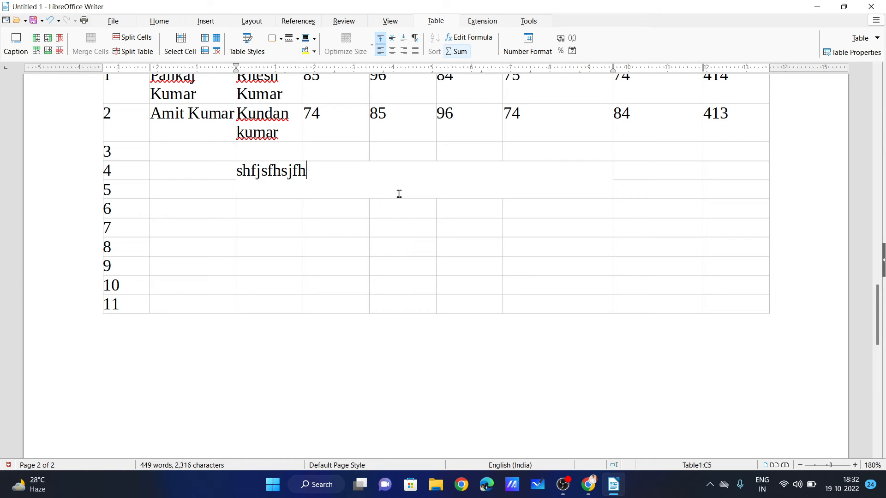
{"action": "key", "text": "ctrl+z"}
{"action": "key", "text": "ctrl+z"}
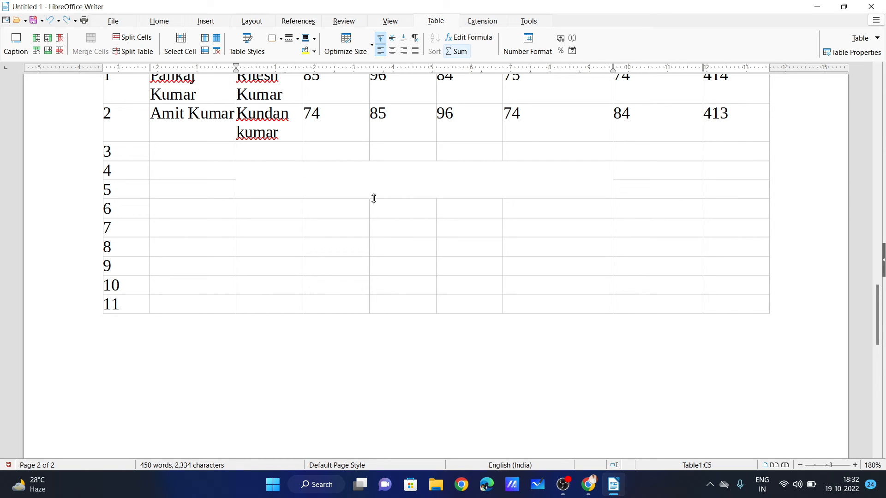
{"action": "scroll", "coordinate": [352, 200], "scroll_direction": "up", "scroll_amount": 5}
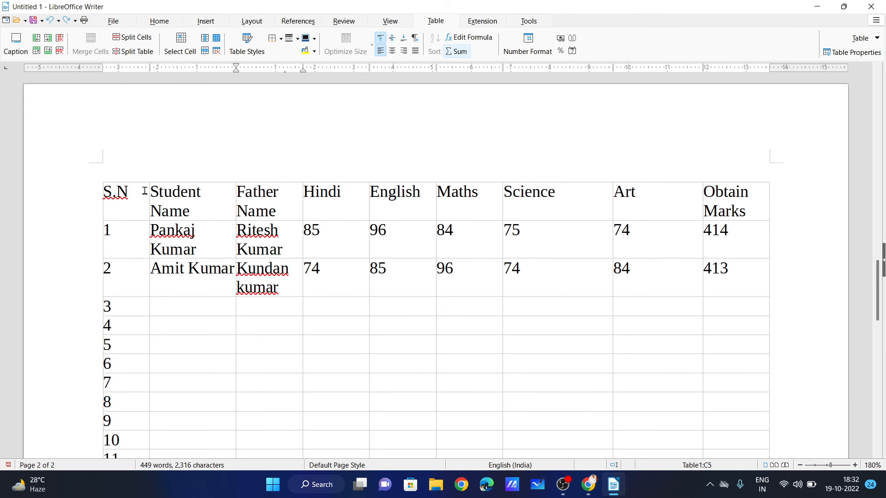
Insert two rows above the header and merge them into one full-width title cell.
{"action": "left_click", "coordinate": [37, 51]}
{"action": "left_click", "coordinate": [36, 51]}
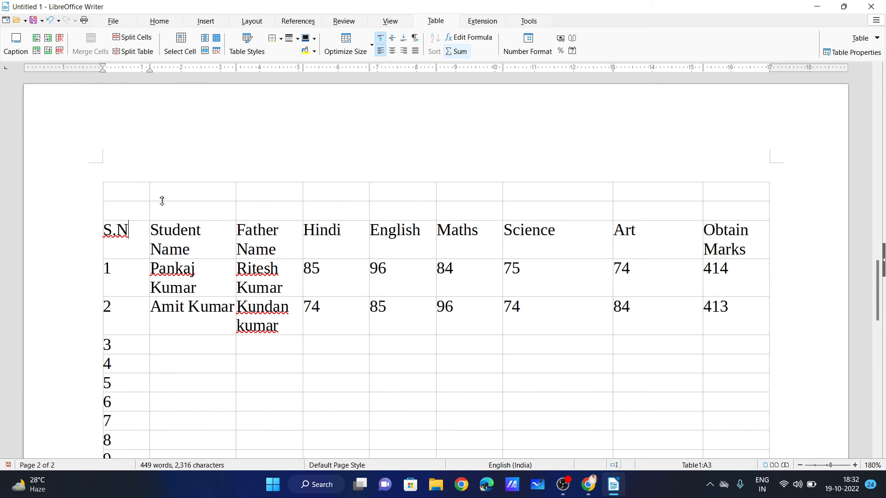
{"action": "left_click_drag", "start_coordinate": [119, 191], "coordinate": [692, 199]}
{"action": "left_click", "coordinate": [88, 46]}
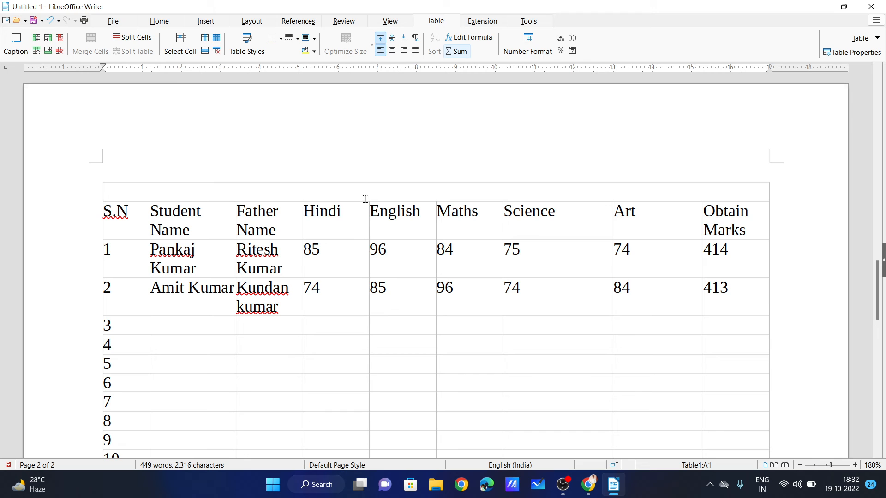
Type the college name followed by 'Highschool Result-2022' as the table title.
{"action": "type", "text": "Udit Na"}
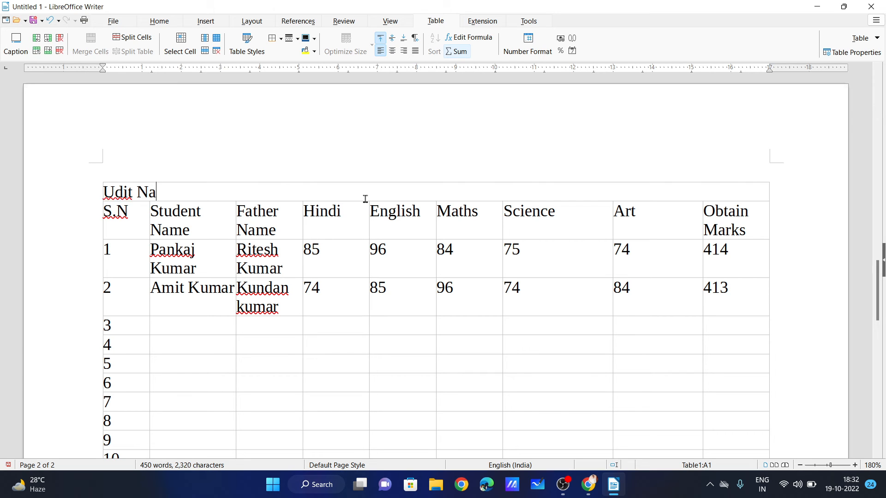
{"action": "type", "text": "rayan "}
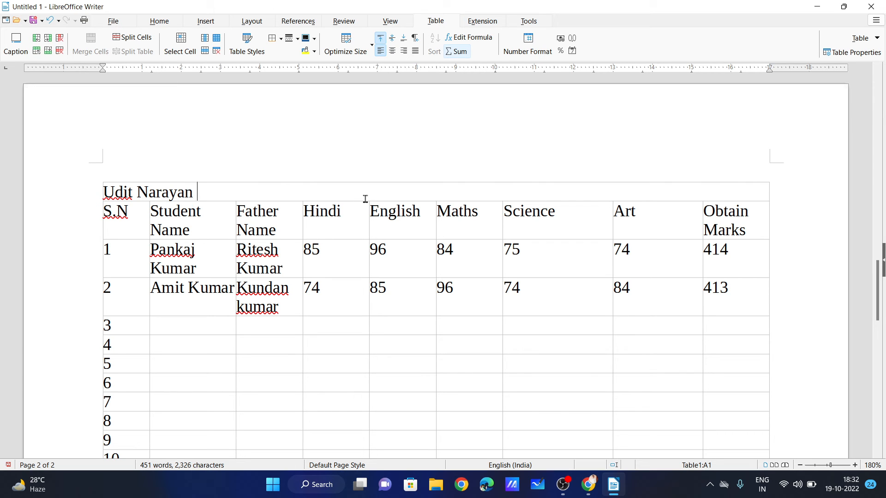
{"action": "type", "text": "Ite"}
{"action": "key", "text": "BackSpace"}
{"action": "key", "text": "BackSpace"}
{"action": "type", "text": "ntermed"}
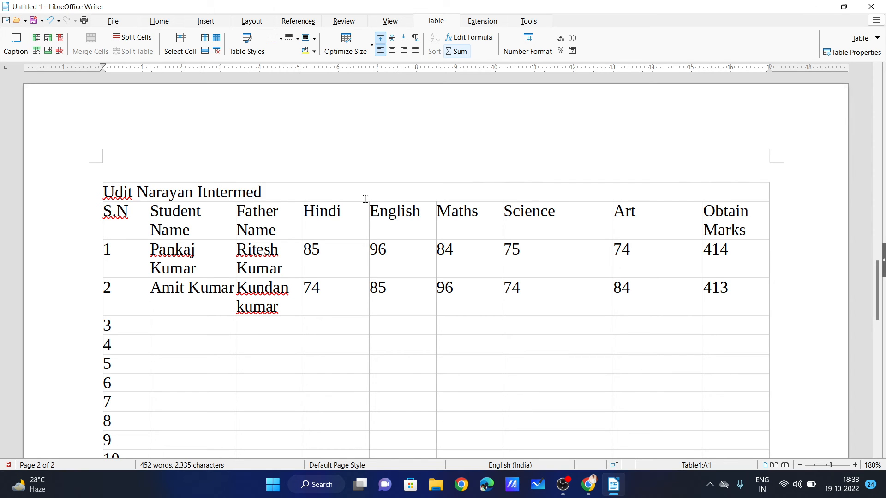
{"action": "type", "text": "iate Collage"}
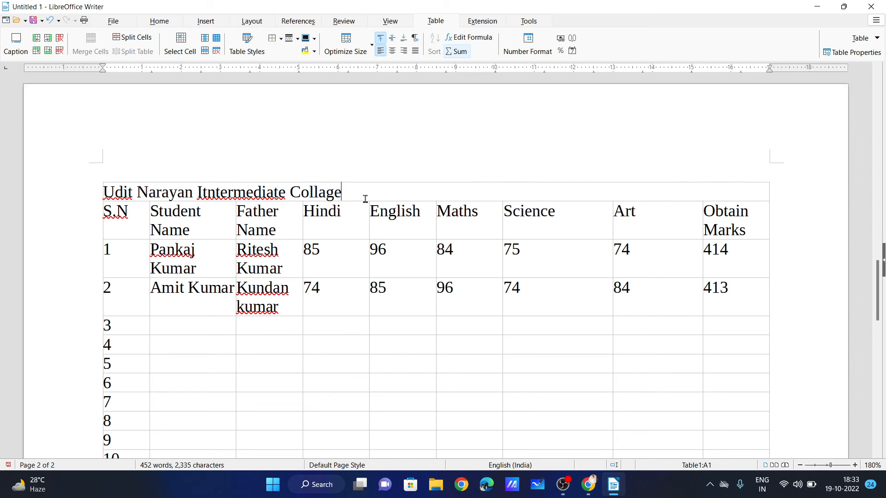
{"action": "type", "text": " Result-2022"}
{"action": "left_click", "coordinate": [349, 193]}
{"action": "type", "text": "Highsch"}
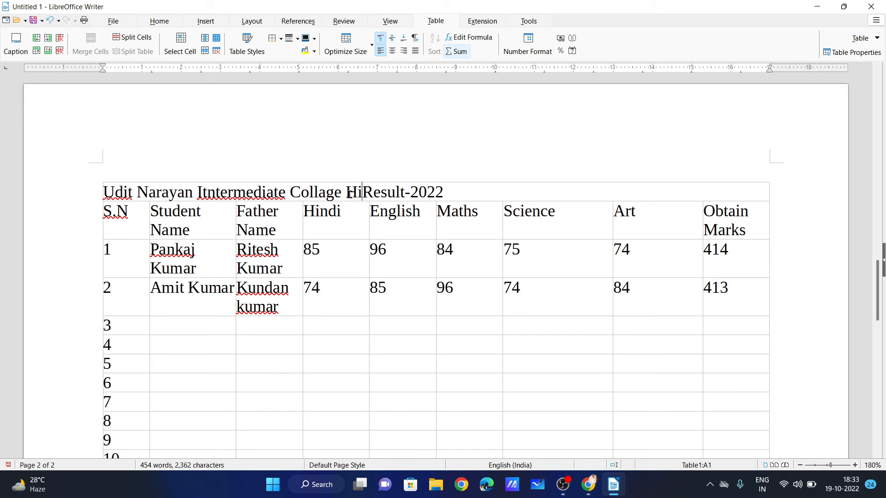
{"action": "type", "text": "ool"}
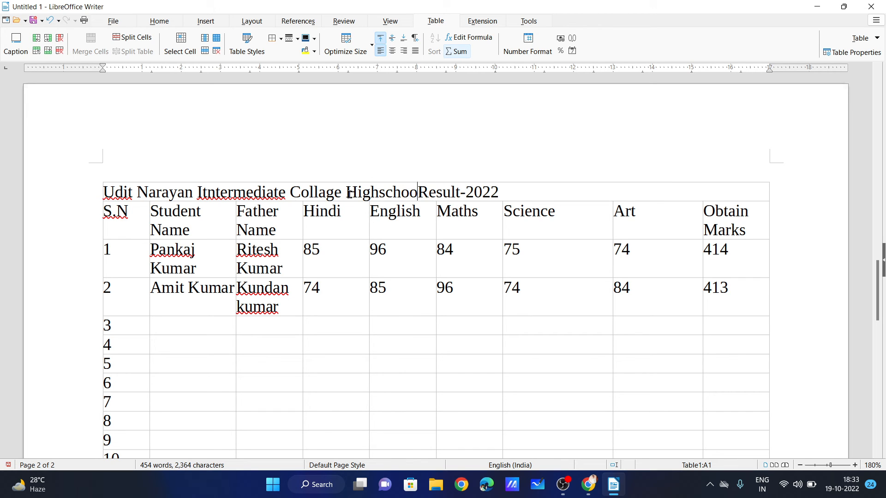
{"action": "left_click_drag", "start_coordinate": [521, 196], "coordinate": [103, 192]}
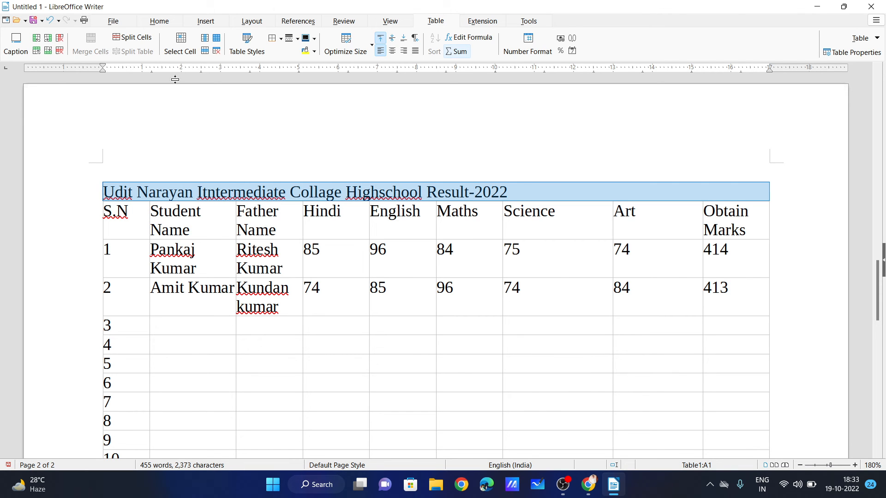
Make the title row taller and centre its text horizontally and vertically.
{"action": "left_click", "coordinate": [392, 50]}
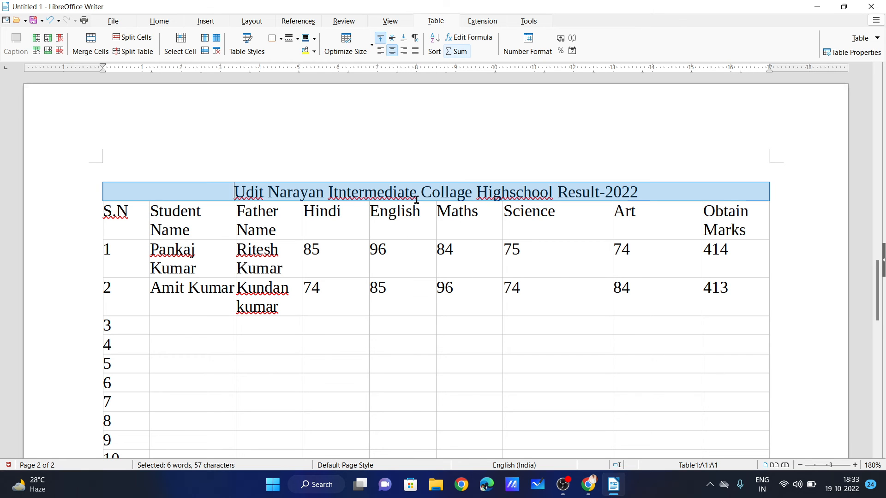
{"action": "left_click_drag", "start_coordinate": [417, 201], "coordinate": [419, 226]}
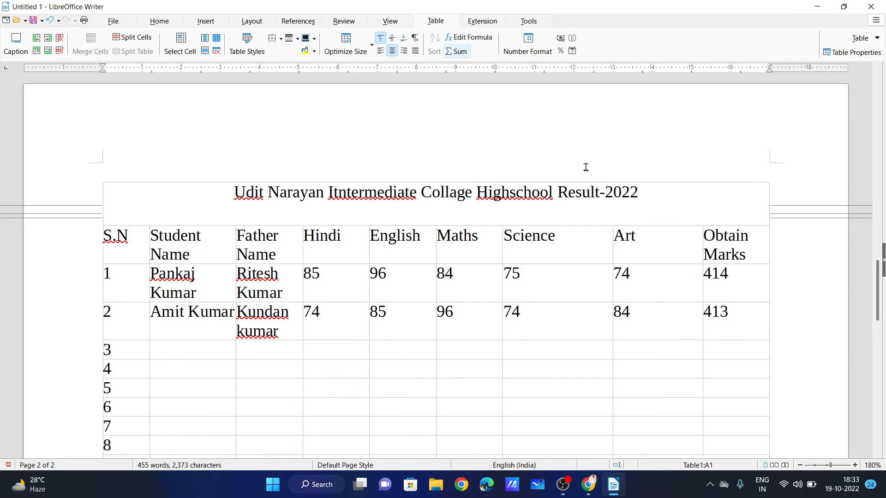
{"action": "left_click_drag", "start_coordinate": [642, 194], "coordinate": [234, 191]}
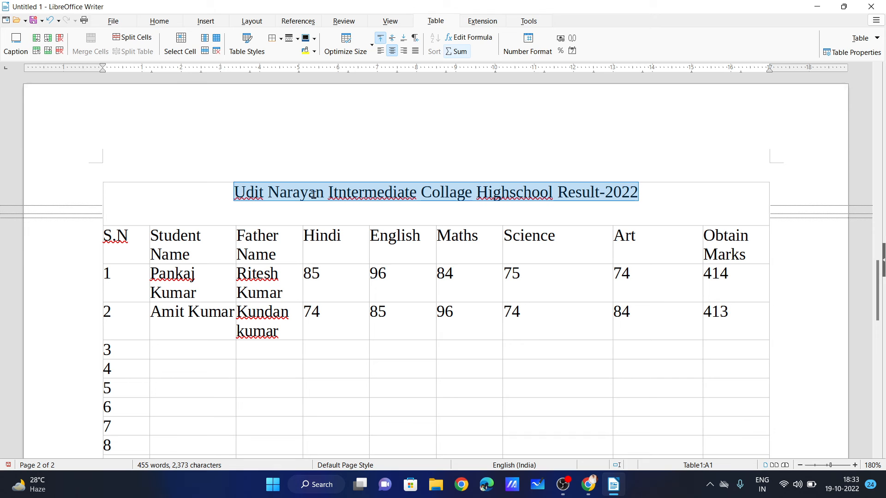
{"action": "left_click", "coordinate": [392, 40]}
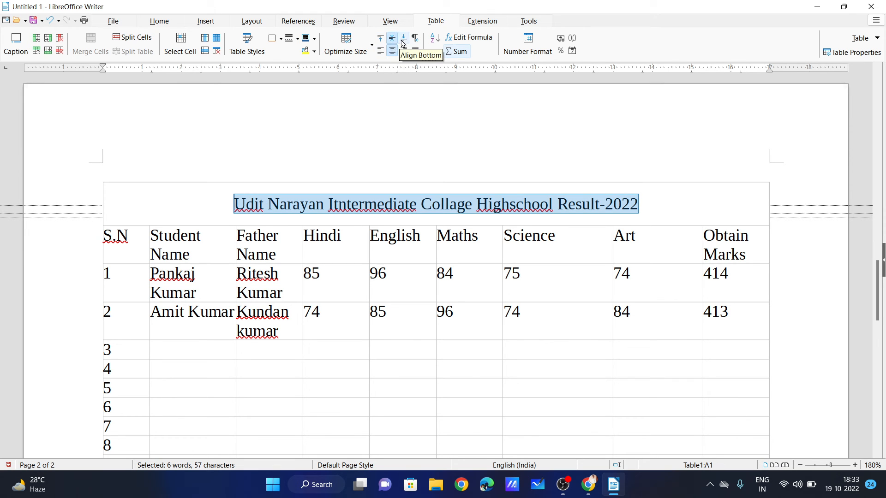
{"action": "left_click", "coordinate": [403, 40]}
{"action": "left_click", "coordinate": [381, 41]}
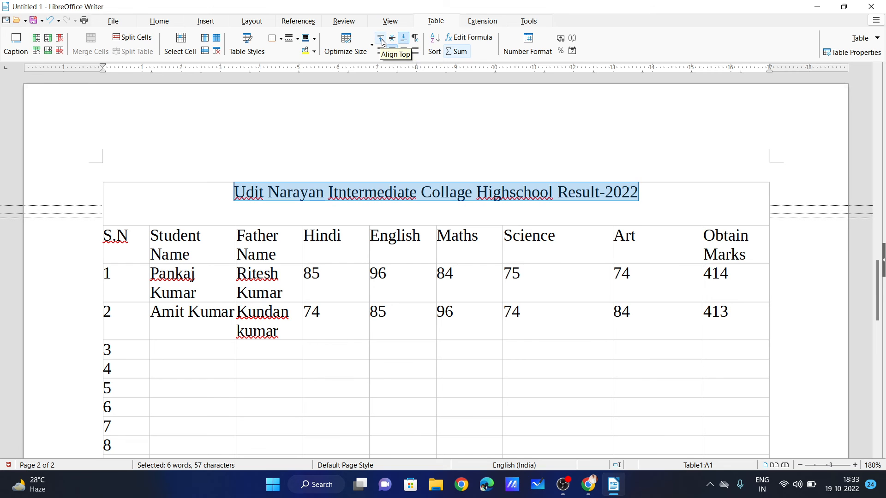
{"action": "left_click", "coordinate": [391, 41]}
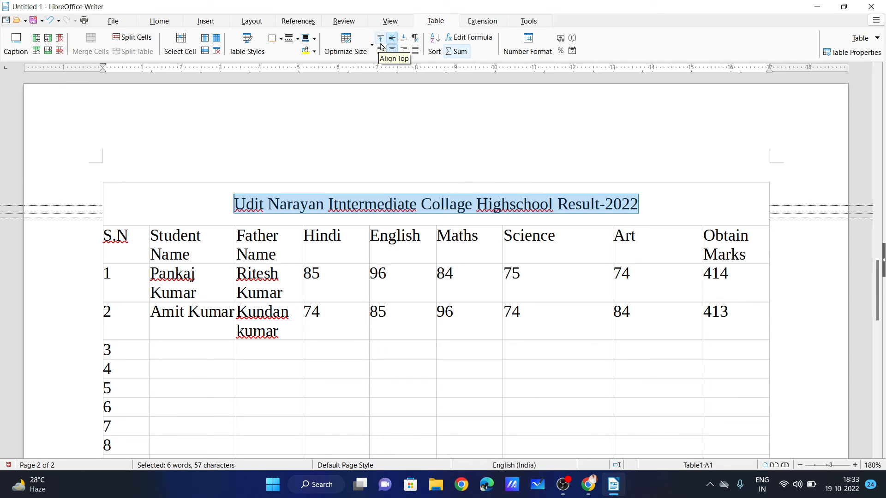
{"action": "left_click", "coordinate": [178, 203]}
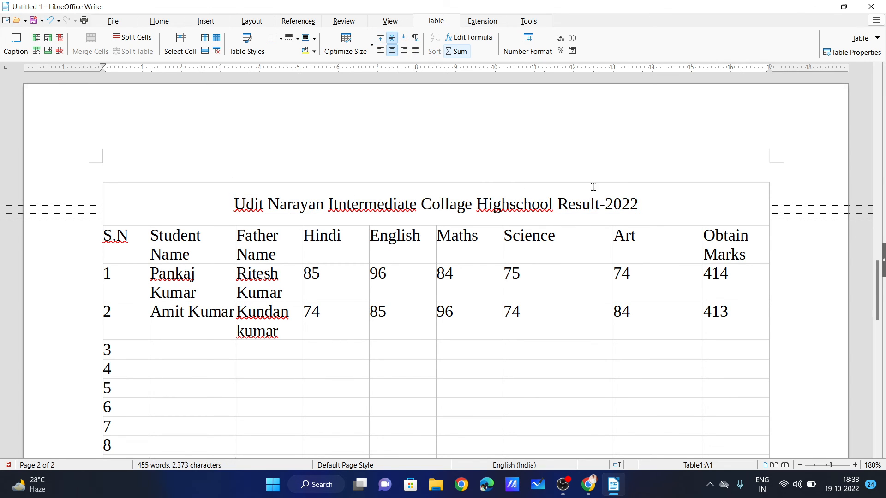
Fill the title cell with the Dark Green 3 background colour.
{"action": "left_click_drag", "start_coordinate": [684, 196], "coordinate": [179, 192]}
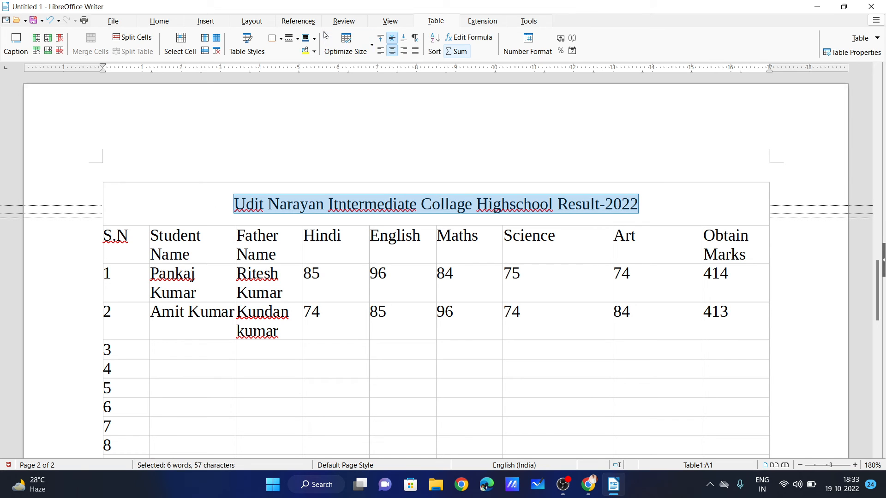
{"action": "left_click", "coordinate": [315, 39]}
{"action": "left_click", "coordinate": [315, 41]}
{"action": "left_click", "coordinate": [314, 50]}
{"action": "left_click", "coordinate": [408, 195]}
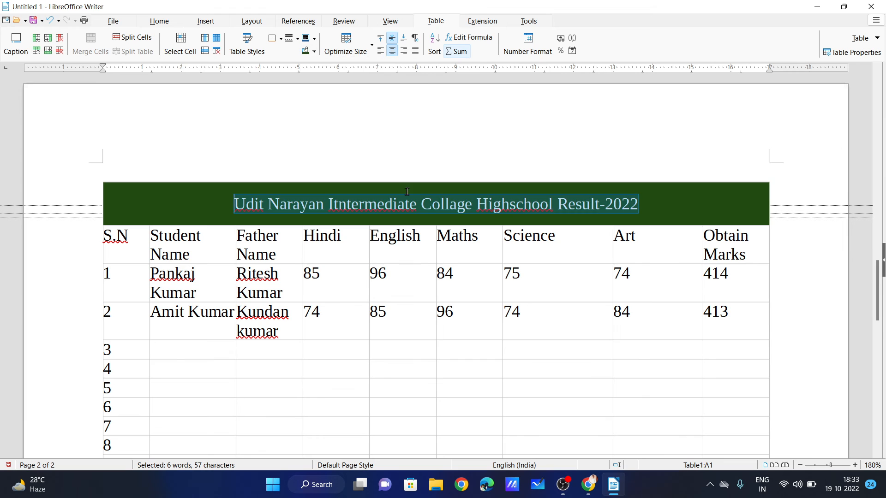
{"action": "key", "text": "End"}
{"action": "key", "text": "shift+Home"}
Fix the title's spelling: ignore the first word, correct to Intermediate, change to High school.
{"action": "left_click", "coordinate": [157, 21]}
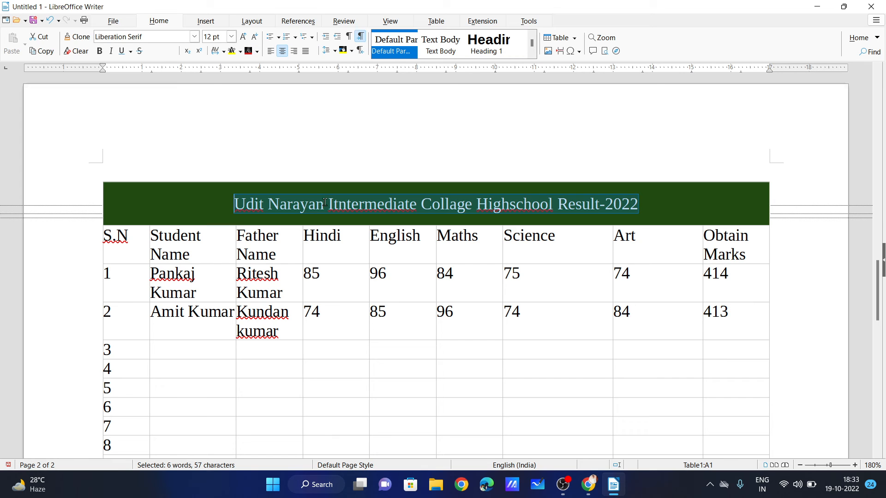
{"action": "left_click", "coordinate": [246, 205]}
{"action": "left_click_drag", "start_coordinate": [218, 199], "coordinate": [640, 206]}
{"action": "left_click", "coordinate": [254, 220]}
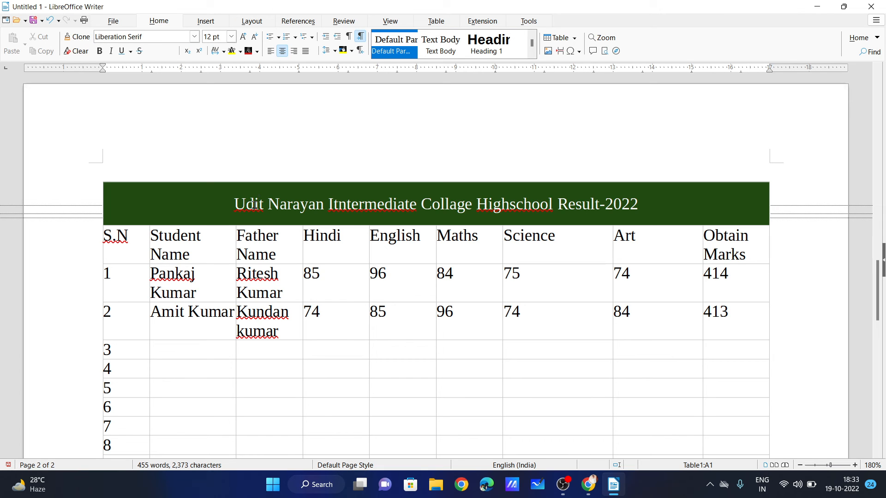
{"action": "right_click", "coordinate": [254, 205]}
{"action": "left_click", "coordinate": [293, 301]}
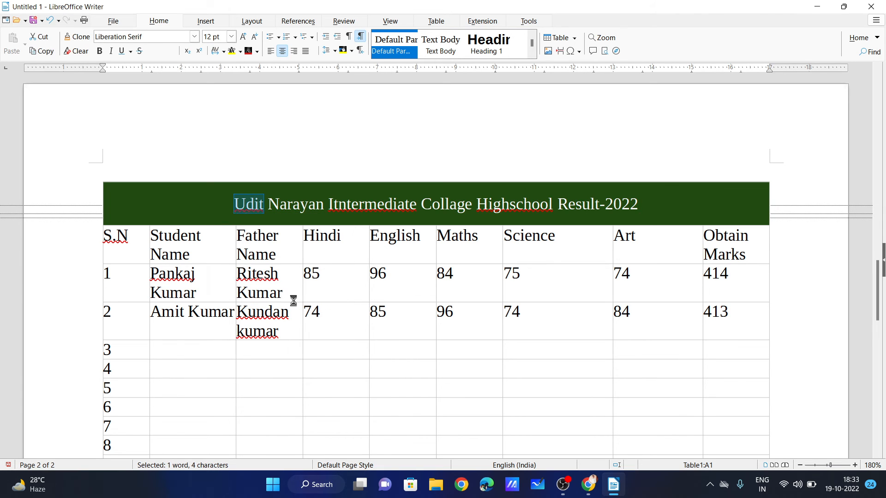
{"action": "right_click", "coordinate": [373, 207]}
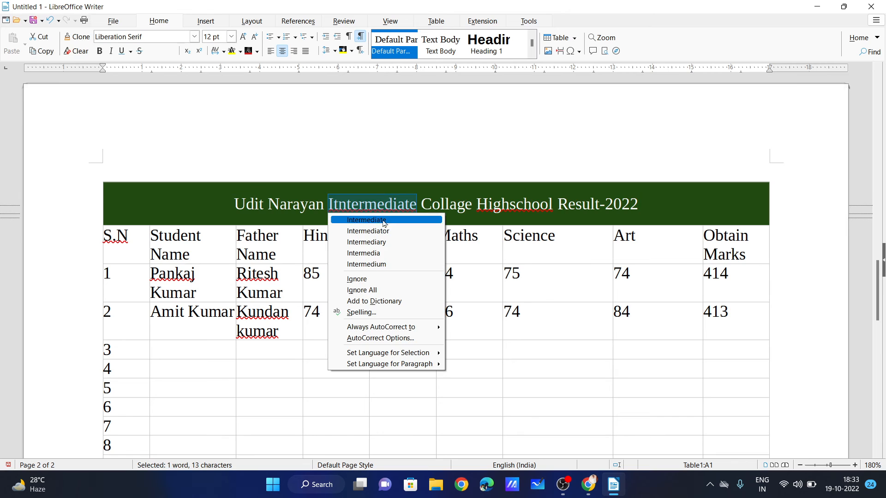
{"action": "left_click", "coordinate": [386, 225]}
{"action": "right_click", "coordinate": [527, 209]}
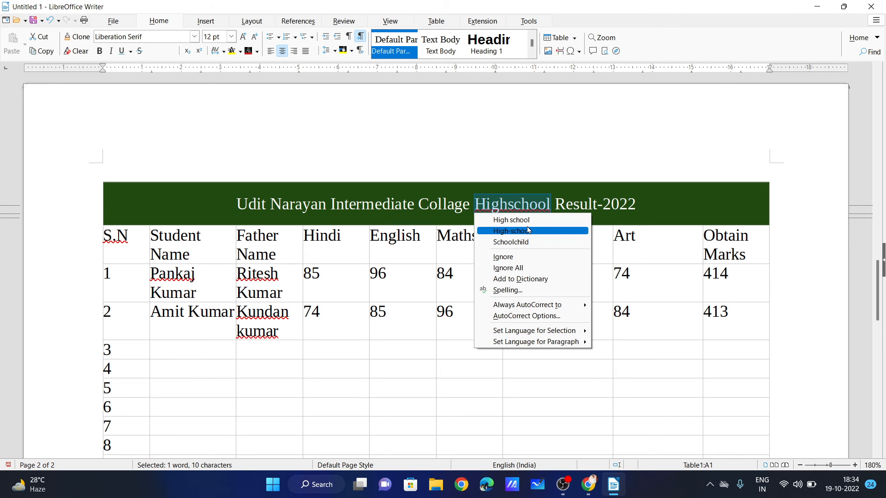
{"action": "left_click", "coordinate": [530, 221]}
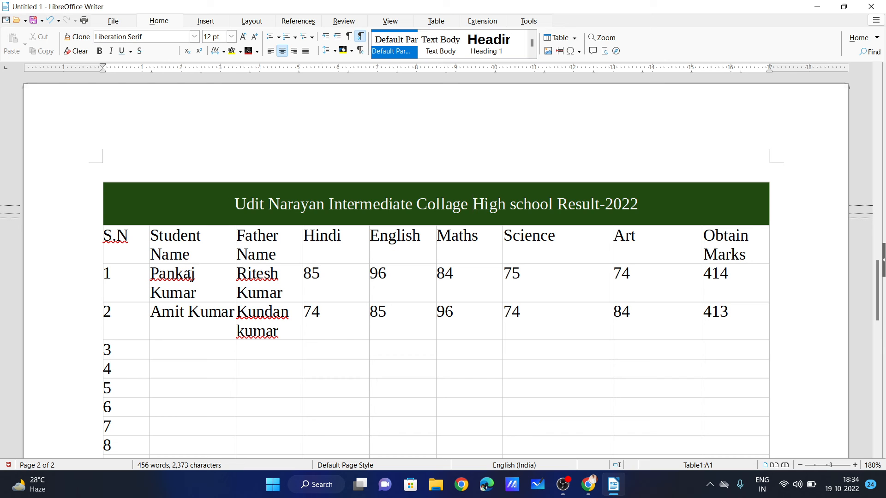
Stop the four student and father names being flagged, using Ignore All or Add to Dictionary.
{"action": "right_click", "coordinate": [163, 274]}
{"action": "left_click", "coordinate": [219, 328]}
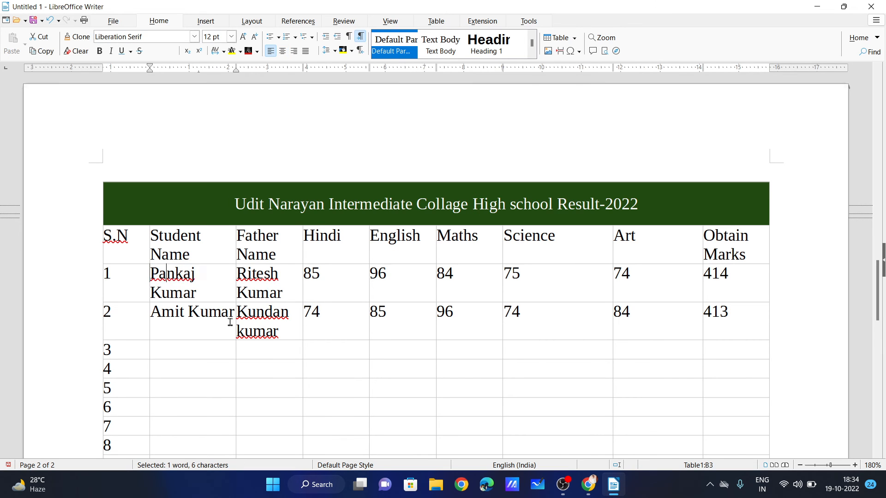
{"action": "right_click", "coordinate": [271, 274]}
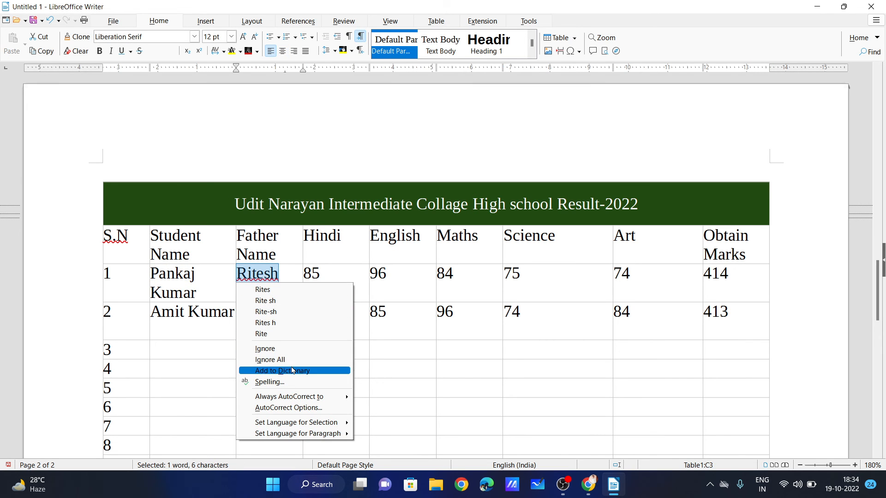
{"action": "left_click", "coordinate": [293, 367]}
{"action": "right_click", "coordinate": [272, 314]}
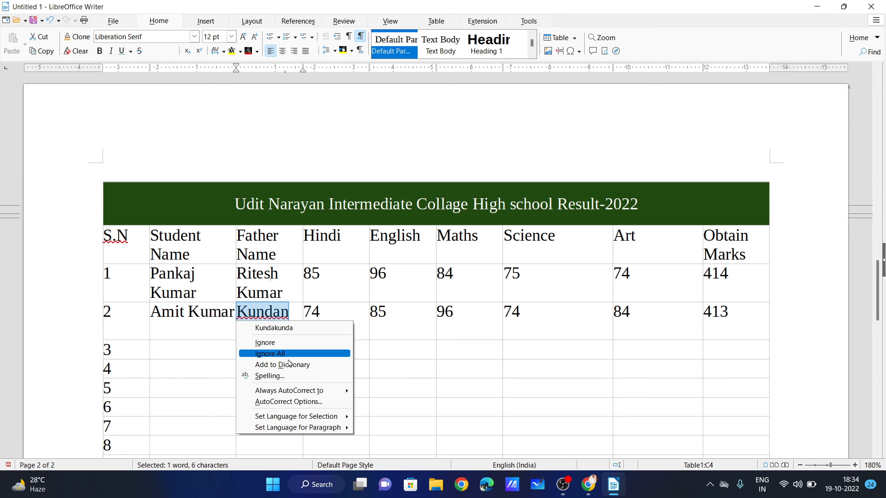
{"action": "left_click", "coordinate": [290, 364]}
{"action": "right_click", "coordinate": [249, 340]}
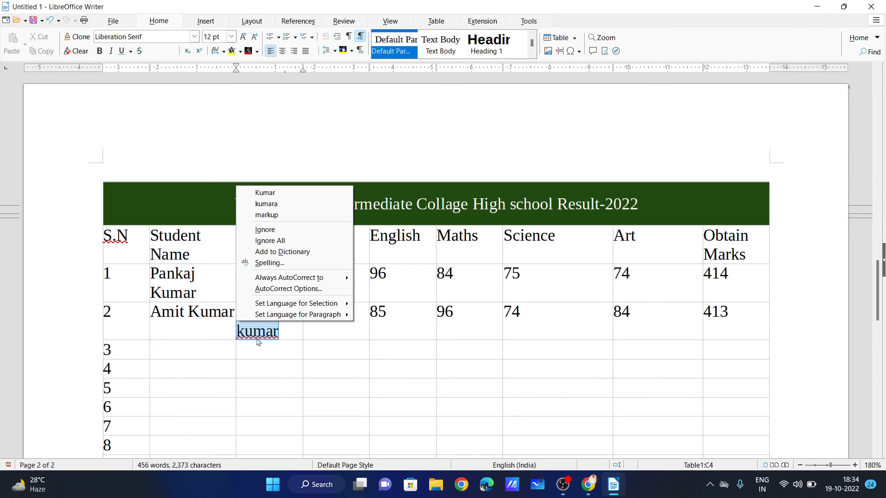
{"action": "left_click", "coordinate": [299, 245]}
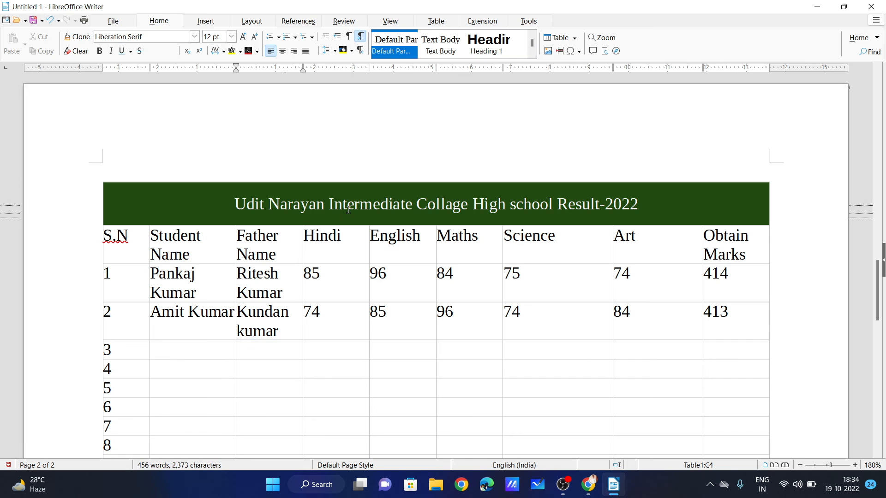
Split the marks table after row 3 with a copied heading, then undo the split.
{"action": "left_click", "coordinate": [495, 241]}
{"action": "left_click", "coordinate": [433, 21]}
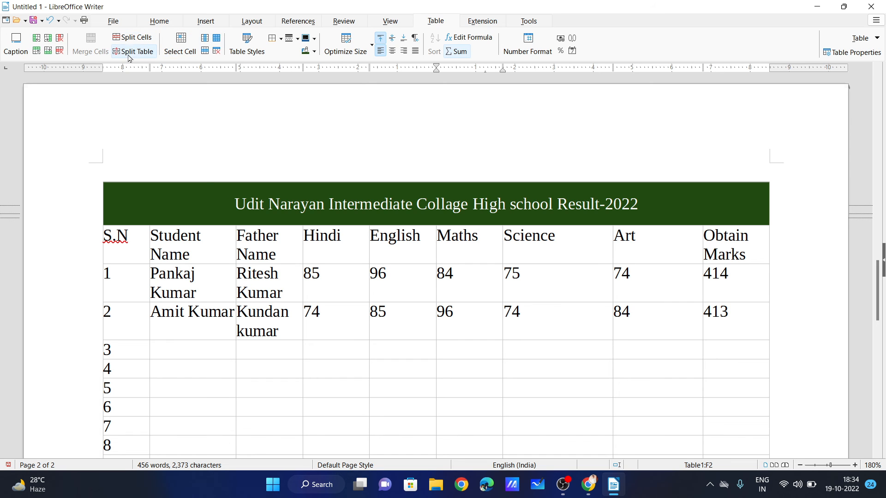
{"action": "scroll", "coordinate": [161, 128], "scroll_direction": "down", "scroll_amount": 3}
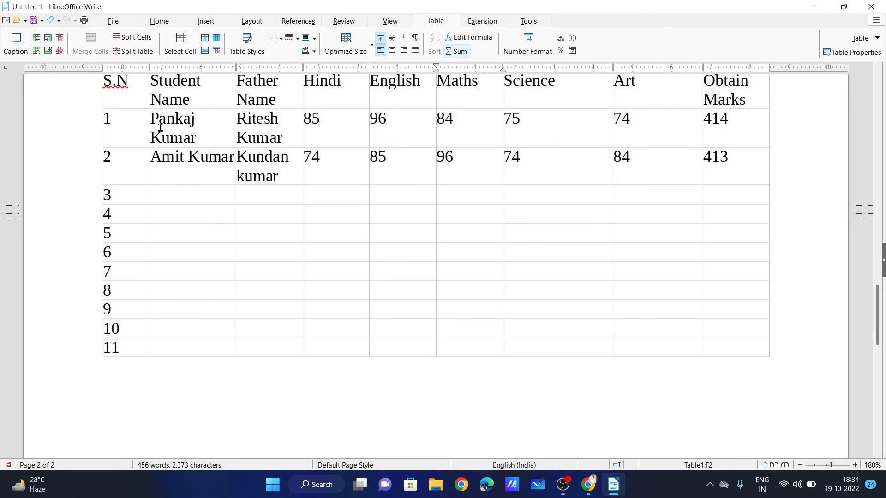
{"action": "scroll", "coordinate": [191, 146], "scroll_direction": "up", "scroll_amount": 2}
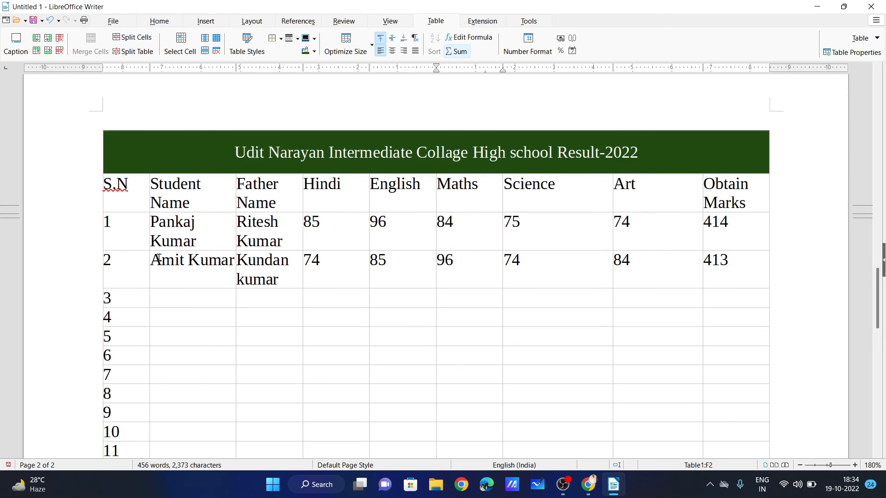
{"action": "scroll", "coordinate": [158, 316], "scroll_direction": "down", "scroll_amount": 1}
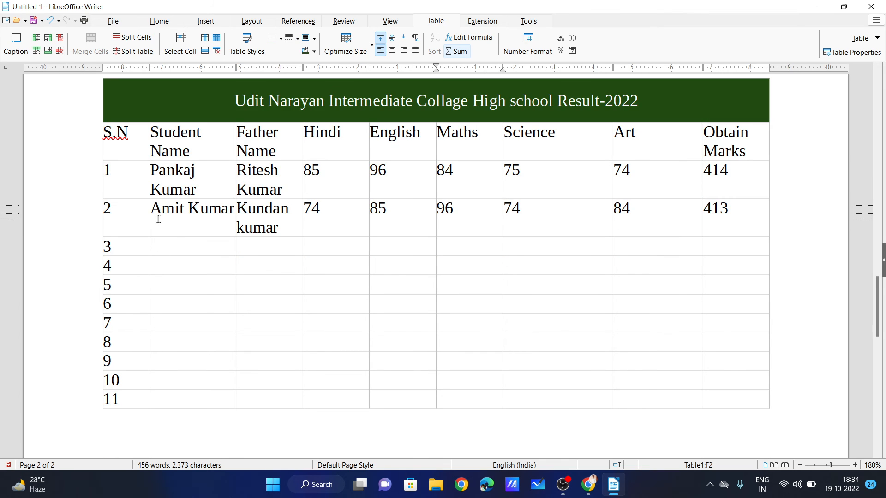
{"action": "left_click_drag", "start_coordinate": [154, 214], "coordinate": [154, 103]}
{"action": "left_click_drag", "start_coordinate": [129, 248], "coordinate": [605, 386]}
{"action": "scroll", "coordinate": [209, 334], "scroll_direction": "up", "scroll_amount": 1}
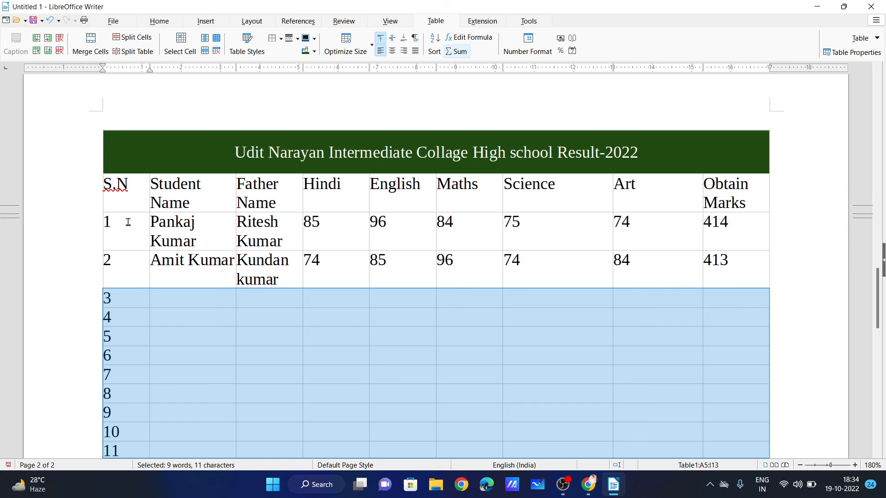
{"action": "left_click", "coordinate": [164, 312]}
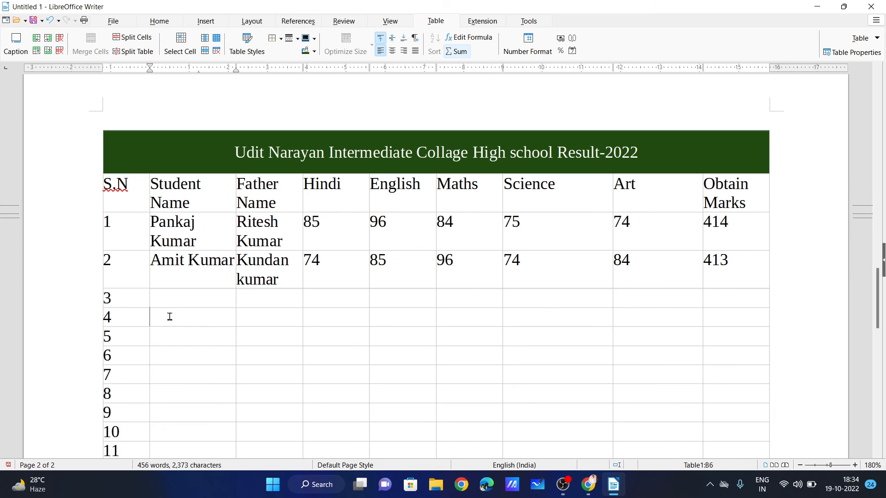
{"action": "left_click", "coordinate": [138, 52]}
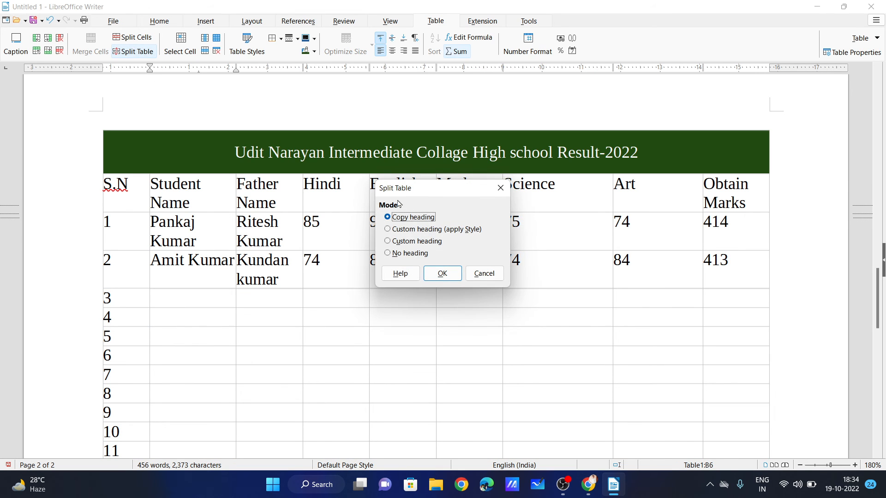
{"action": "left_click", "coordinate": [440, 273]}
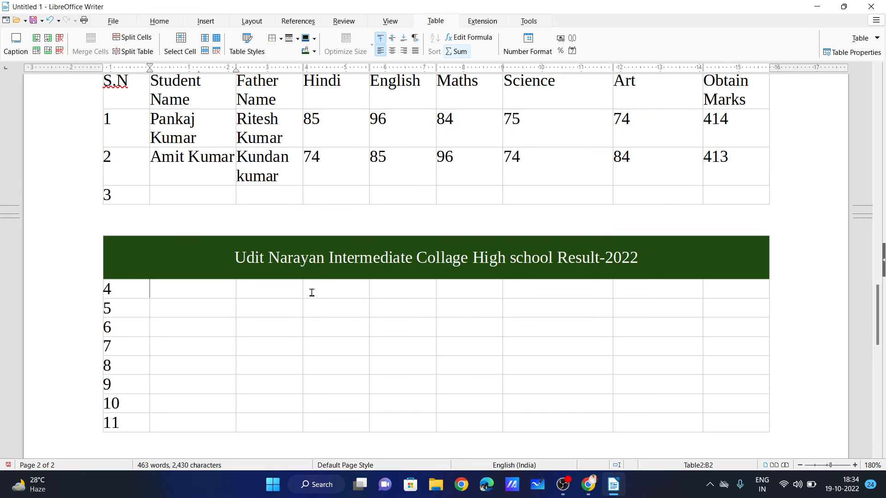
{"action": "scroll", "coordinate": [316, 289], "scroll_direction": "down", "scroll_amount": 4}
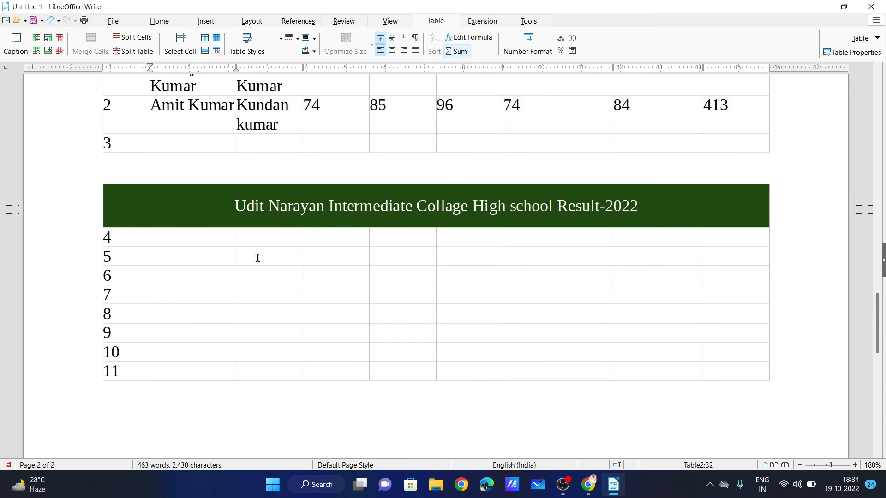
{"action": "scroll", "coordinate": [266, 226], "scroll_direction": "up", "scroll_amount": 3}
{"action": "key", "text": "ctrl+z"}
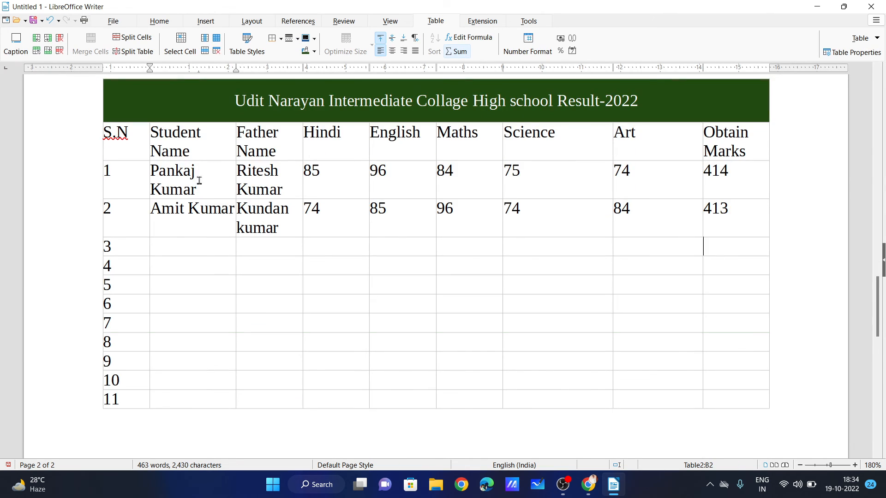
Split the table again after row 7 with a copied heading, and undo that split too.
{"action": "left_click_drag", "start_coordinate": [146, 136], "coordinate": [714, 389]}
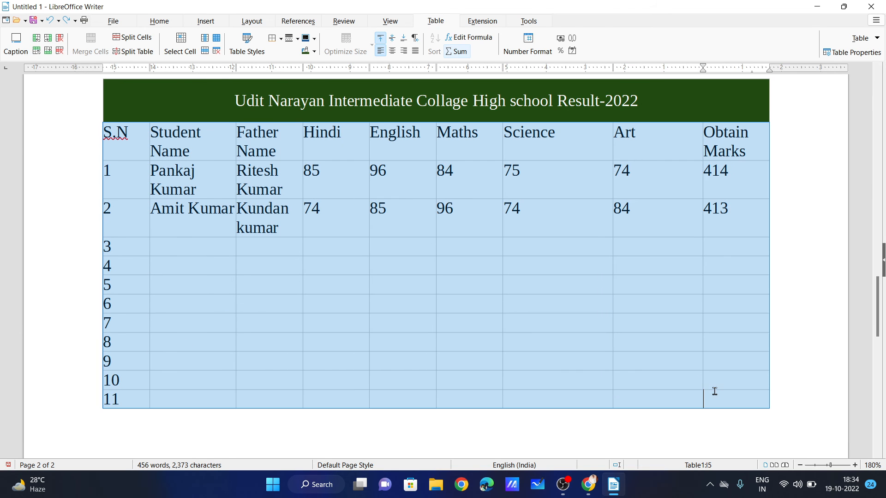
{"action": "left_click", "coordinate": [211, 242]}
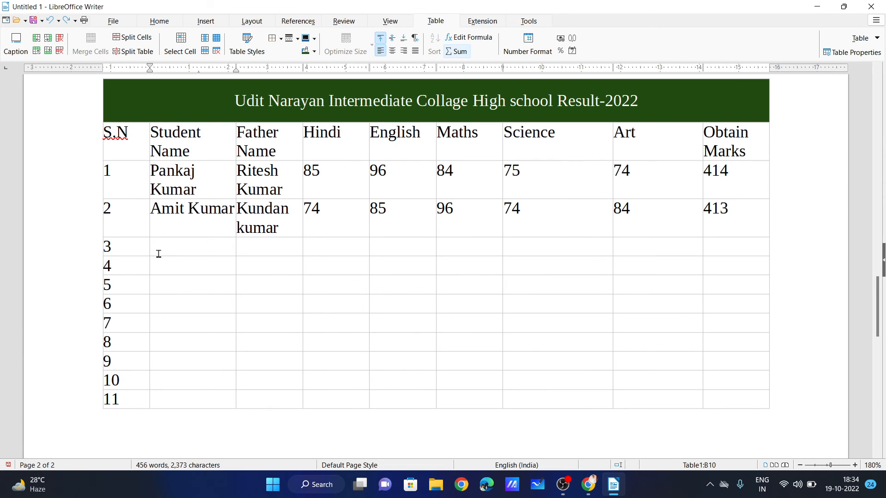
{"action": "left_click", "coordinate": [148, 53]}
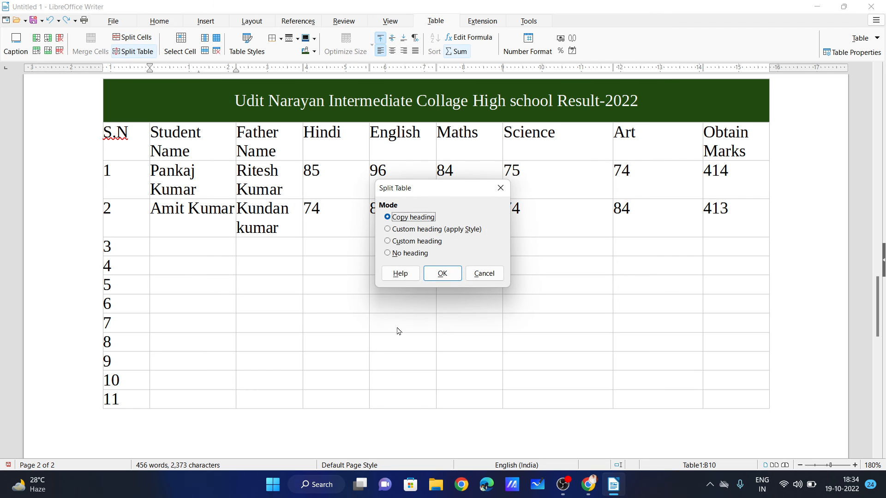
{"action": "left_click", "coordinate": [441, 270]}
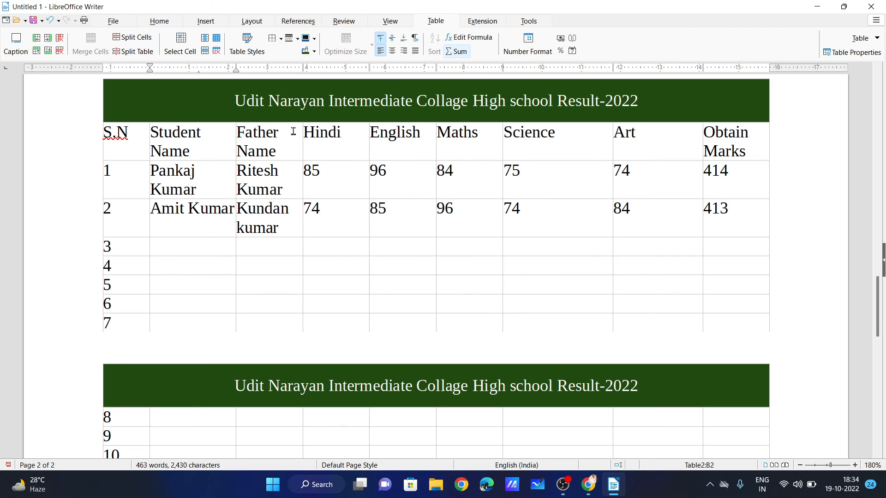
{"action": "scroll", "coordinate": [289, 259], "scroll_direction": "down", "scroll_amount": 3}
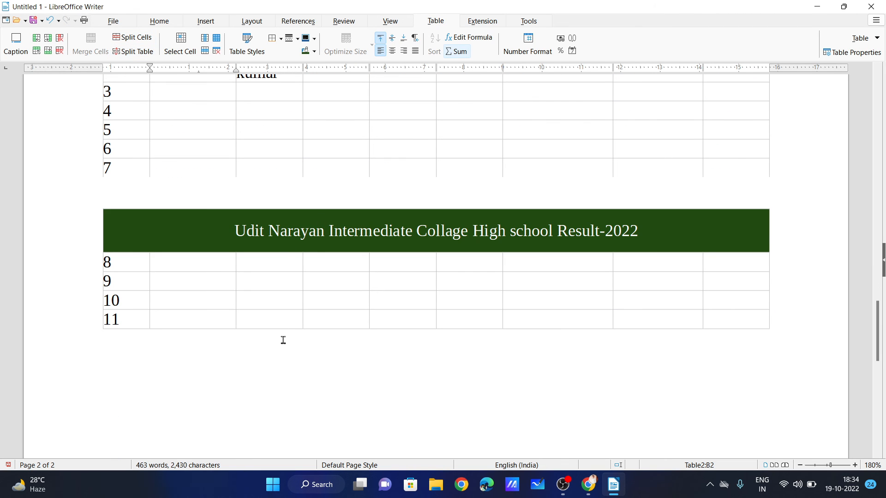
{"action": "scroll", "coordinate": [317, 342], "scroll_direction": "up", "scroll_amount": 4}
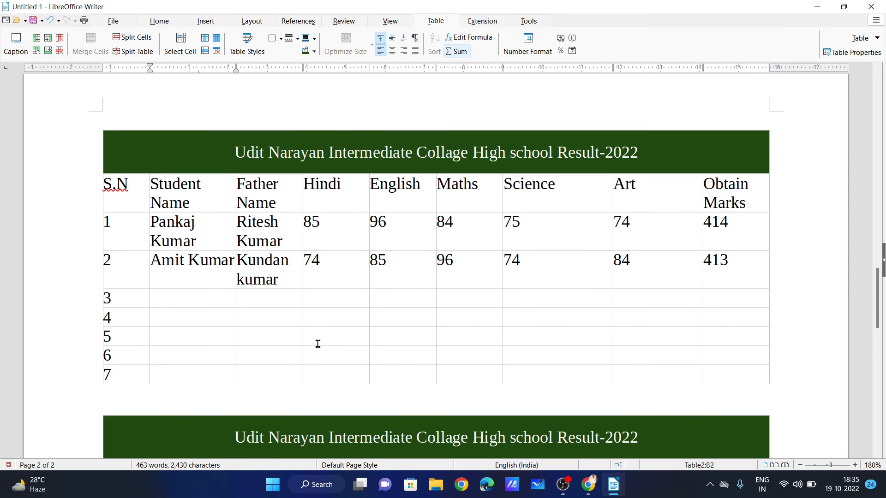
{"action": "key", "text": "ctrl+z"}
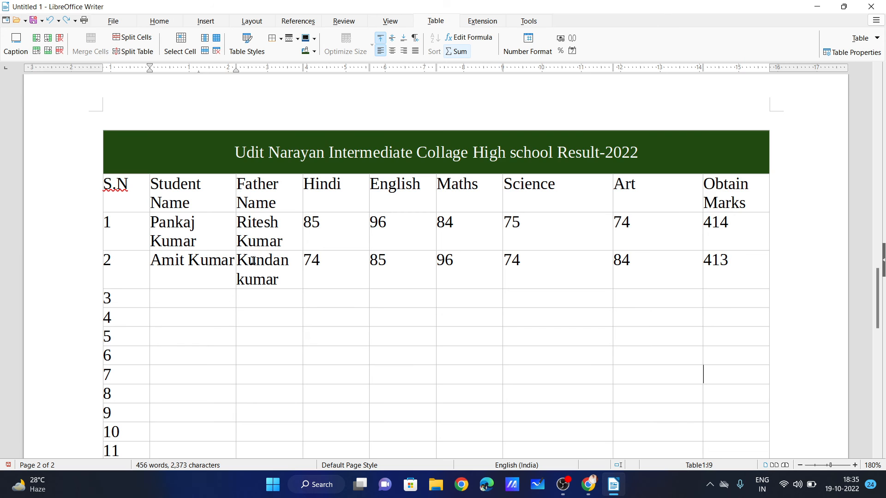
{"action": "scroll", "coordinate": [296, 323], "scroll_direction": "up", "scroll_amount": 1}
{"action": "scroll", "coordinate": [162, 141], "scroll_direction": "down", "scroll_amount": 3}
{"action": "scroll", "coordinate": [163, 141], "scroll_direction": "up", "scroll_amount": 2}
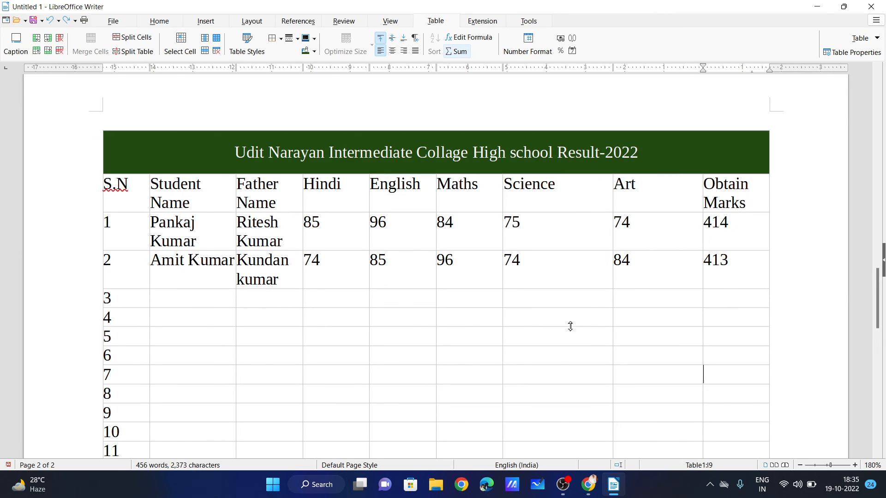
Try selecting individual cells, a full student row and the whole marks table.
{"action": "left_click", "coordinate": [190, 41]}
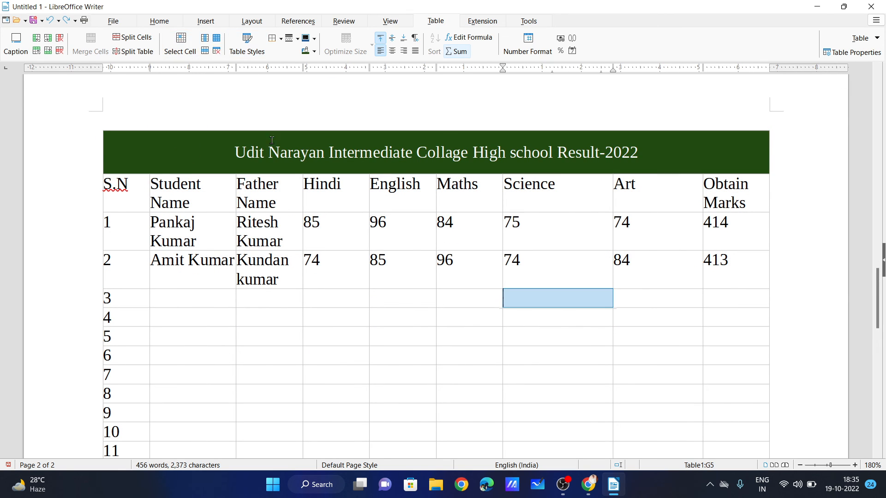
{"action": "left_click", "coordinate": [252, 216]}
{"action": "left_click", "coordinate": [180, 40]}
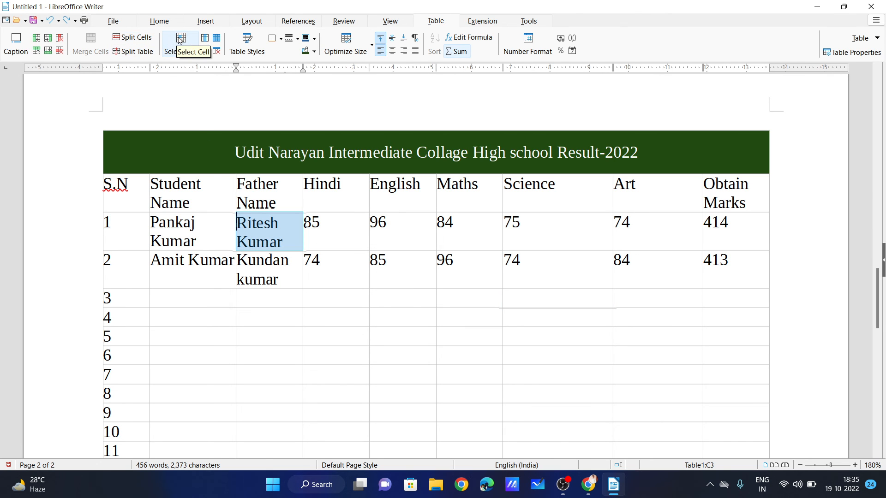
{"action": "left_click", "coordinate": [256, 226]}
{"action": "left_click_drag", "start_coordinate": [121, 226], "coordinate": [730, 226]}
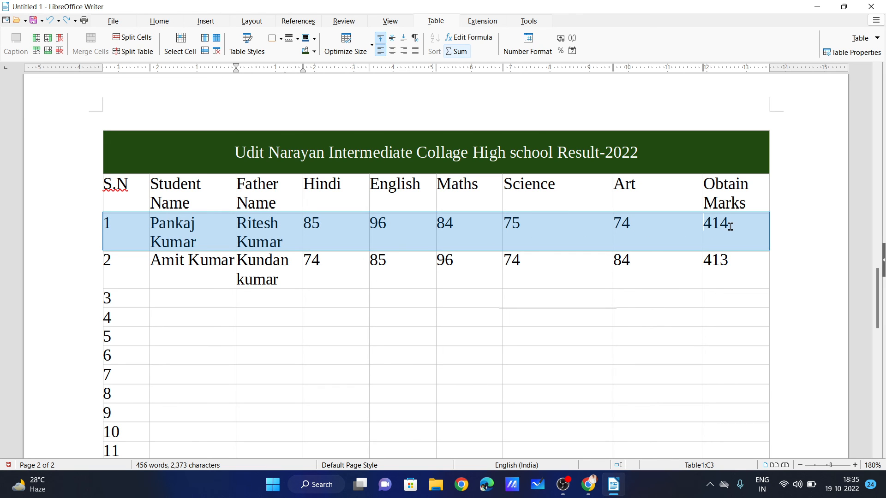
{"action": "left_click", "coordinate": [273, 357]}
{"action": "left_click_drag", "start_coordinate": [125, 231], "coordinate": [727, 237]}
{"action": "left_click", "coordinate": [377, 374]}
{"action": "left_click", "coordinate": [199, 229]}
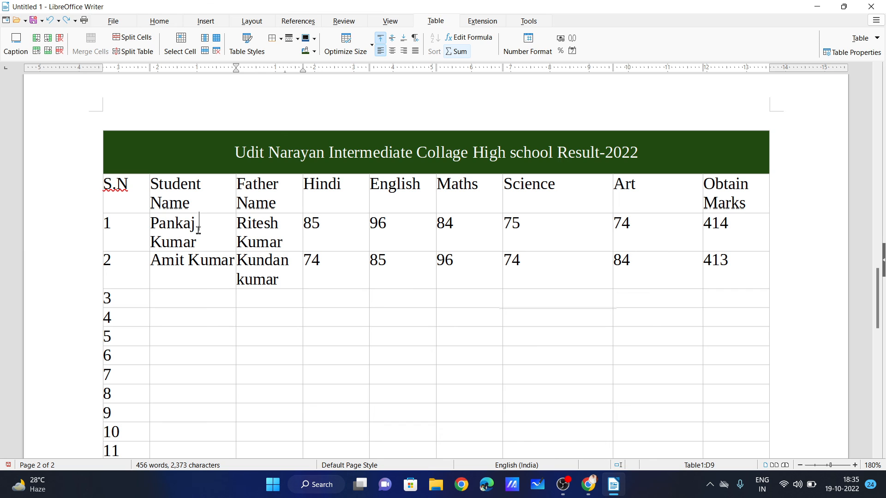
{"action": "left_click", "coordinate": [204, 52]}
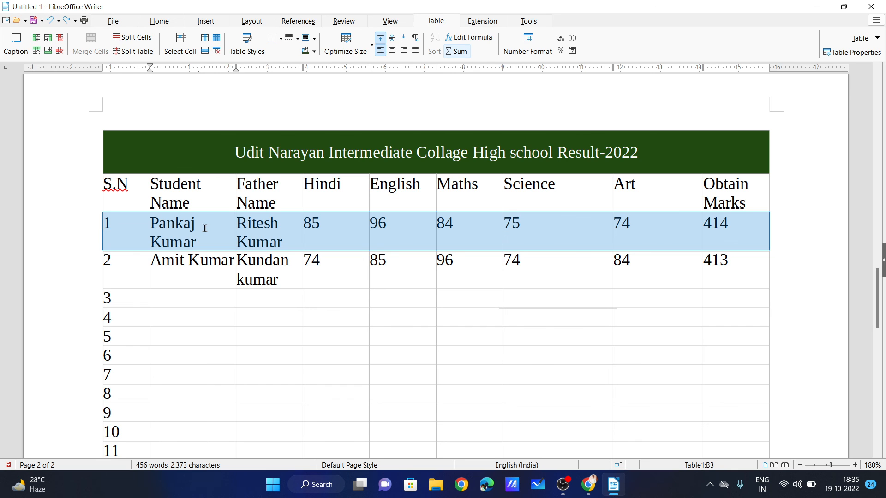
{"action": "left_click", "coordinate": [395, 184]}
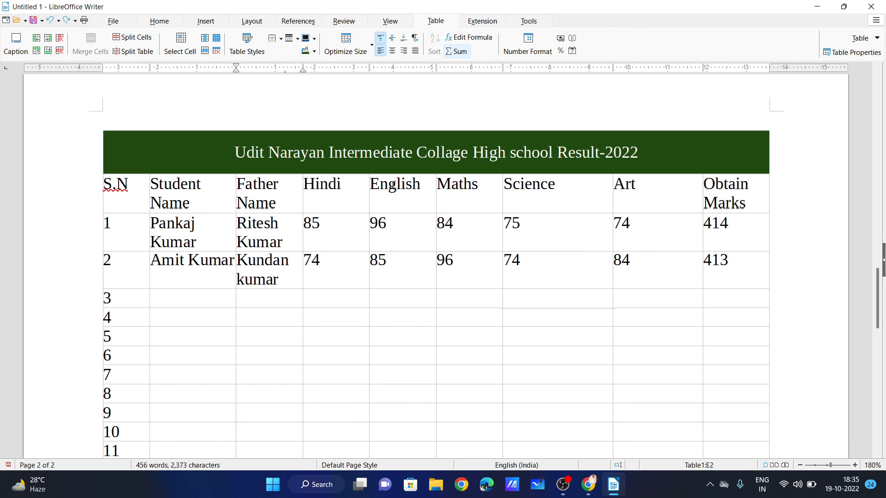
{"action": "left_click", "coordinate": [204, 37]}
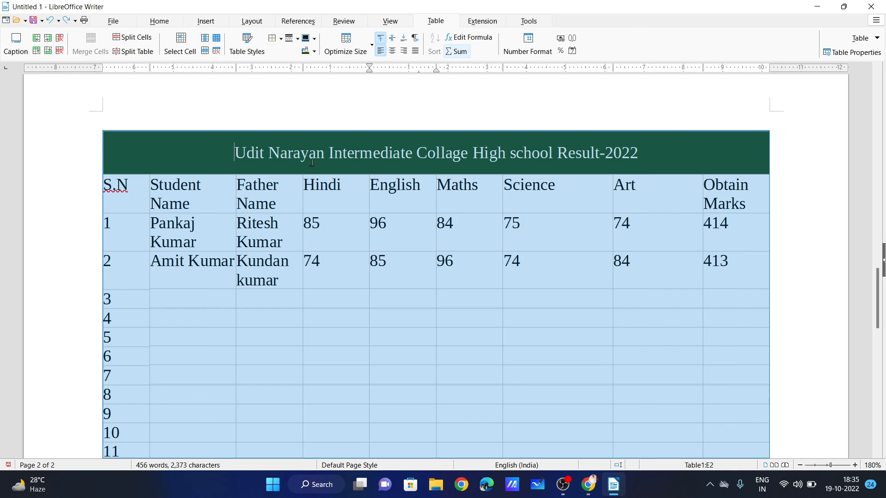
{"action": "left_click", "coordinate": [409, 206]}
{"action": "left_click", "coordinate": [205, 37]}
{"action": "left_click", "coordinate": [375, 239]}
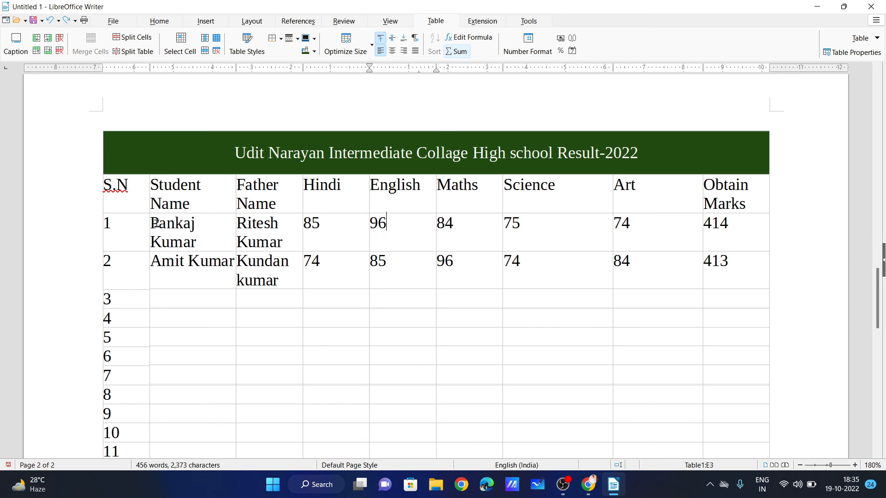
Delete the green title row, then undo with Ctrl+Z to restore it.
{"action": "left_click_drag", "start_coordinate": [141, 150], "coordinate": [668, 152]}
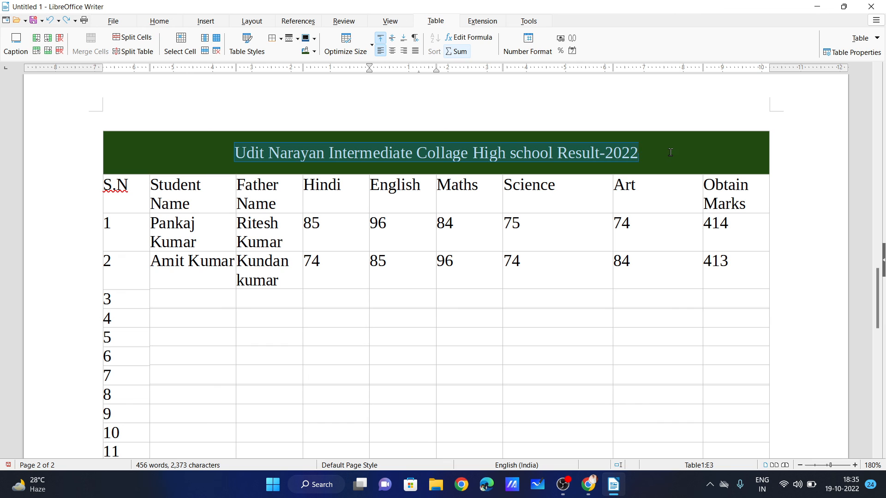
{"action": "left_click", "coordinate": [59, 40]}
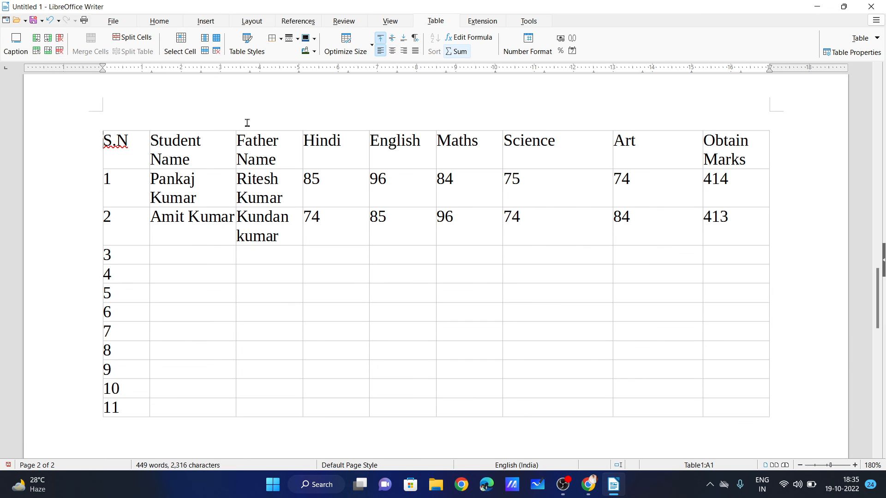
{"action": "left_click", "coordinate": [205, 40]}
{"action": "left_click", "coordinate": [392, 239]}
{"action": "left_click", "coordinate": [172, 238]}
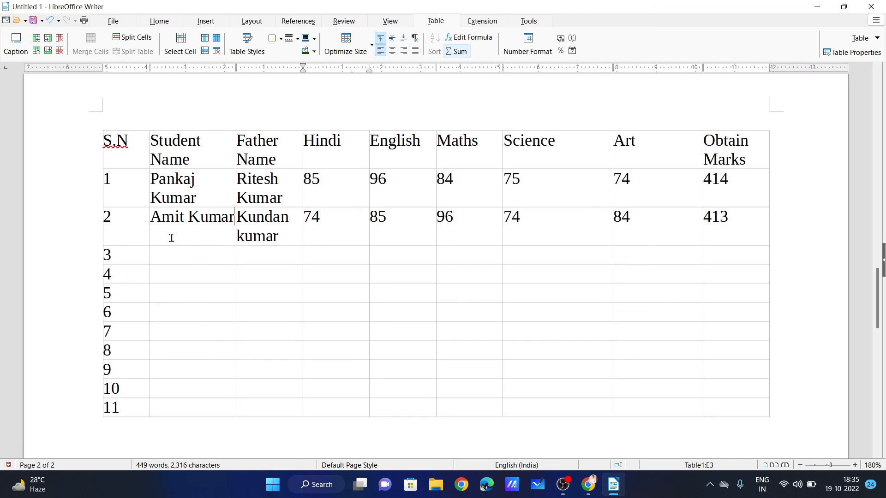
{"action": "left_click", "coordinate": [205, 50]}
{"action": "left_click", "coordinate": [302, 272]}
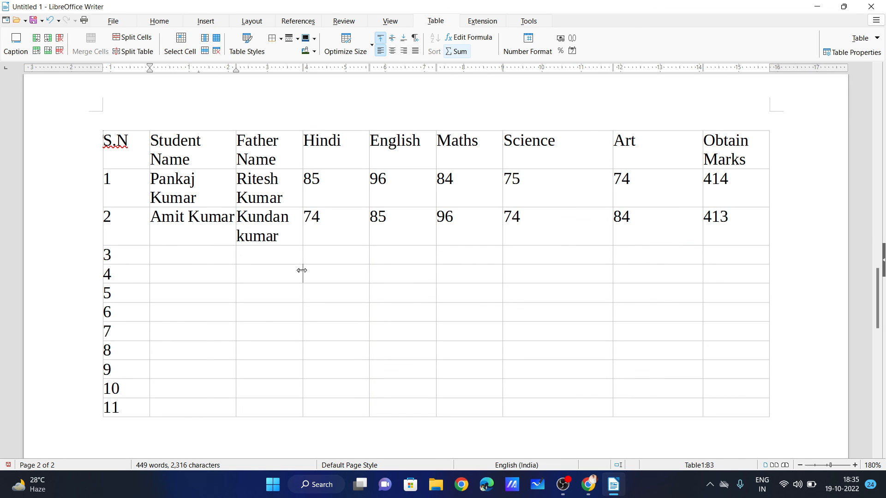
{"action": "left_click", "coordinate": [217, 39]}
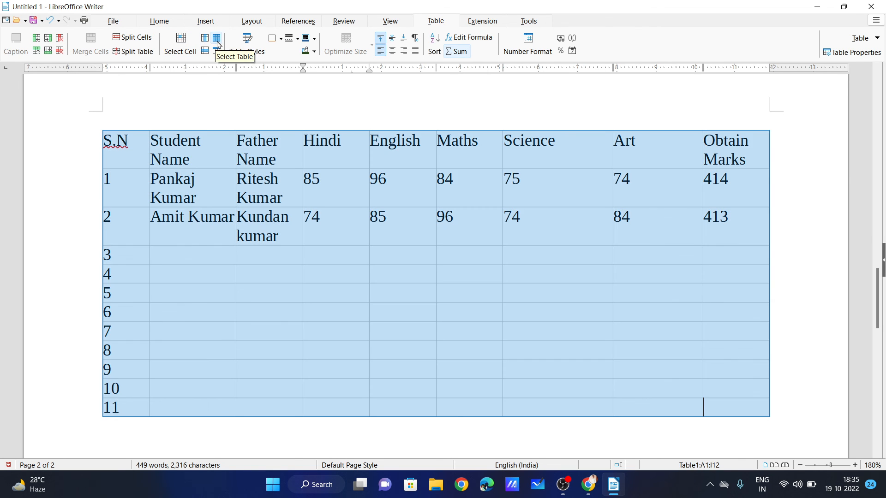
{"action": "left_click", "coordinate": [296, 302]}
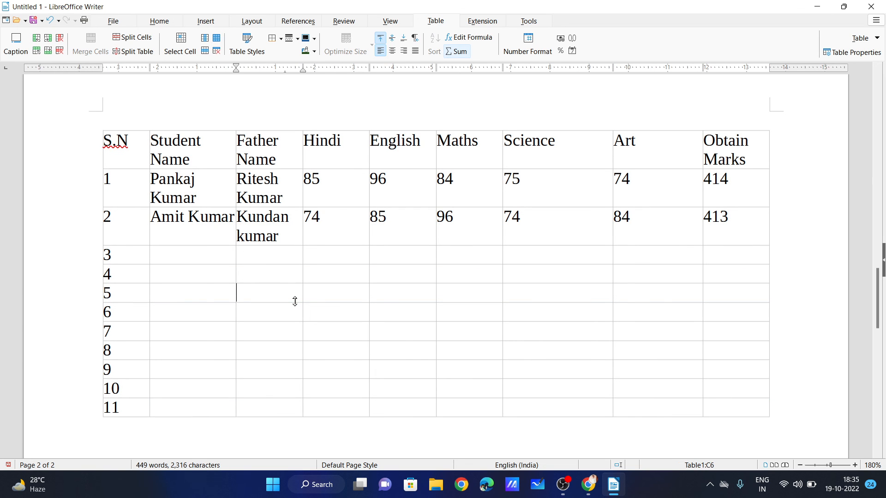
{"action": "key", "text": "ctrl+z"}
{"action": "key", "text": "ctrl+z"}
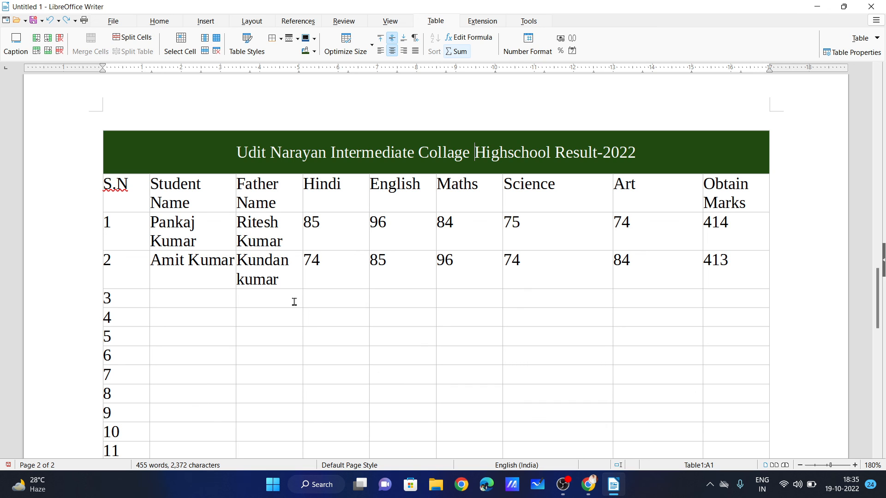
{"action": "left_click", "coordinate": [407, 234]}
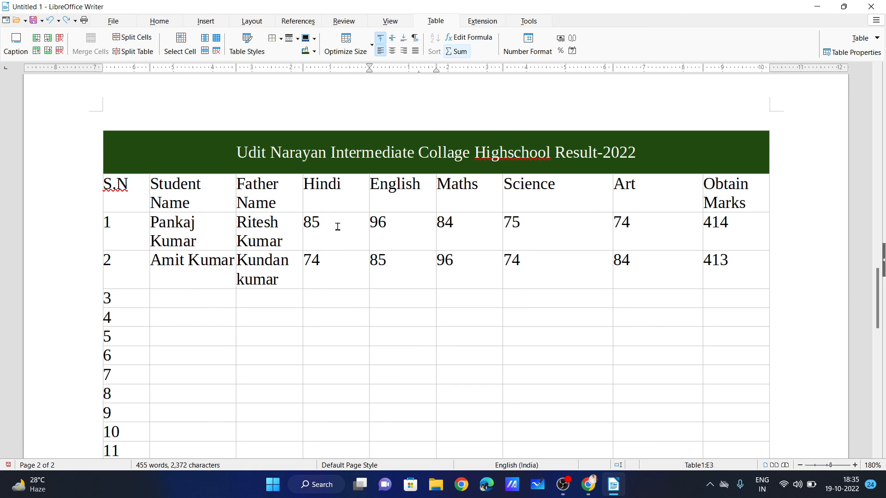
{"action": "scroll", "coordinate": [488, 206], "scroll_direction": "down", "scroll_amount": 3}
{"action": "scroll", "coordinate": [512, 184], "scroll_direction": "up", "scroll_amount": 3}
Apply the Box List Green table autoformat to the marks table.
{"action": "left_click", "coordinate": [250, 46]}
{"action": "left_click", "coordinate": [342, 192]}
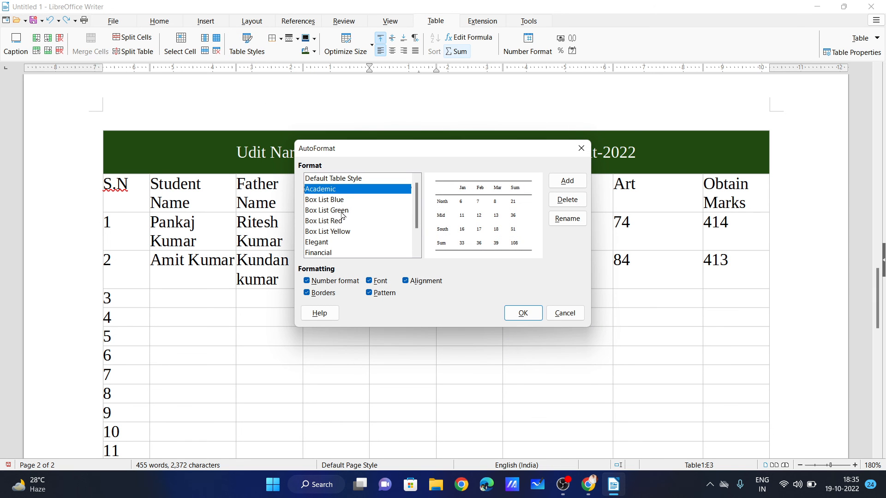
{"action": "left_click", "coordinate": [343, 213]}
{"action": "left_click", "coordinate": [522, 314]}
{"action": "scroll", "coordinate": [522, 316], "scroll_direction": "down", "scroll_amount": 3}
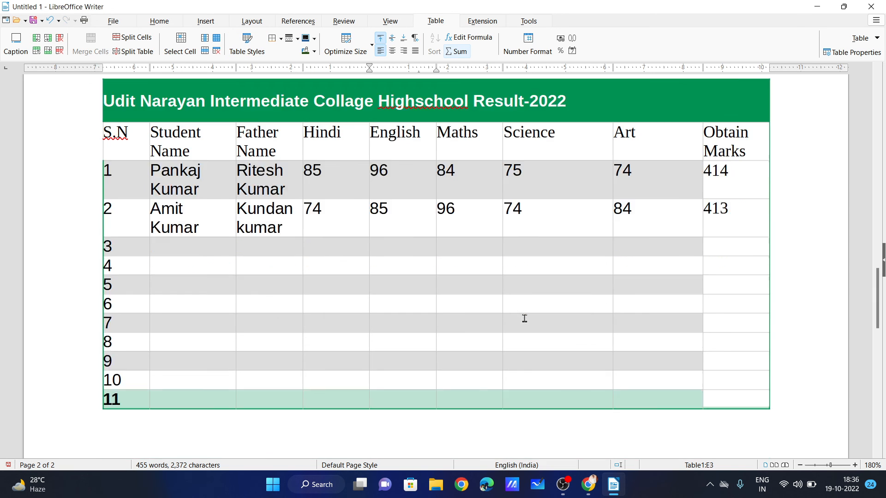
{"action": "scroll", "coordinate": [506, 181], "scroll_direction": "down", "scroll_amount": 3}
{"action": "scroll", "coordinate": [392, 167], "scroll_direction": "up", "scroll_amount": 3}
Switch the table to Box List Yellow and centre the title in the orange row.
{"action": "left_click", "coordinate": [247, 45]}
{"action": "left_click", "coordinate": [344, 231]}
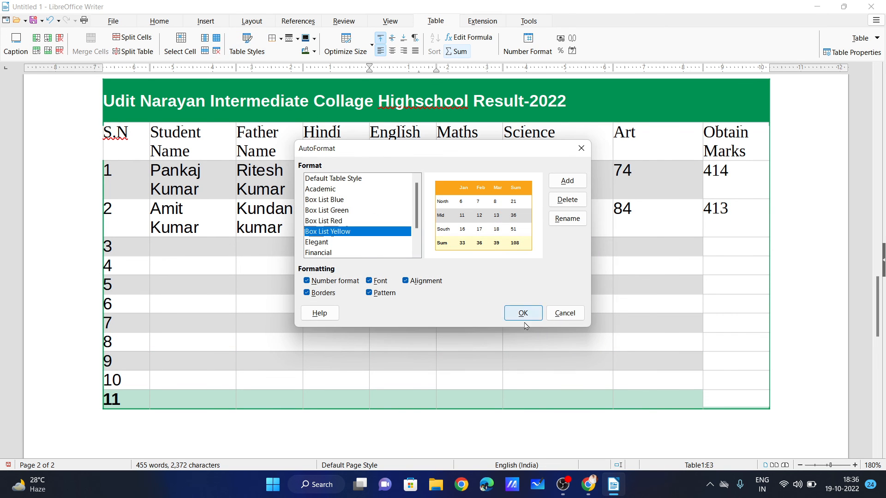
{"action": "left_click", "coordinate": [522, 312]}
{"action": "scroll", "coordinate": [567, 222], "scroll_direction": "up", "scroll_amount": 3}
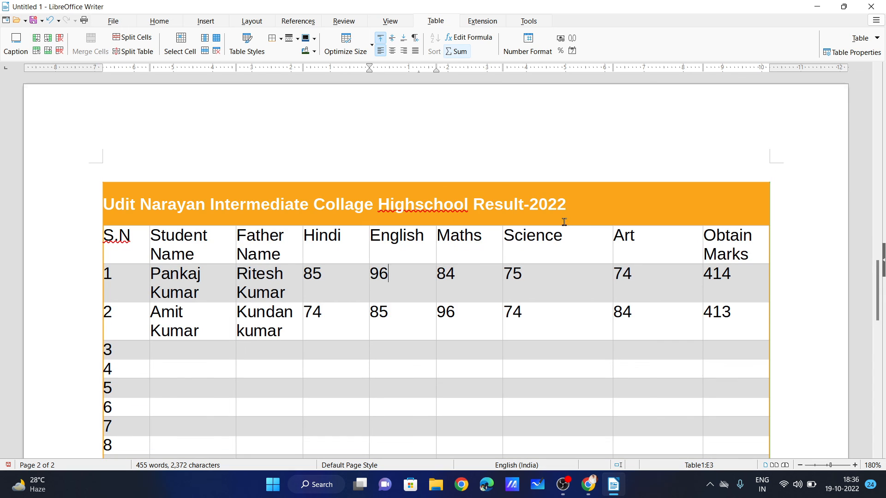
{"action": "left_click_drag", "start_coordinate": [580, 206], "coordinate": [102, 200]}
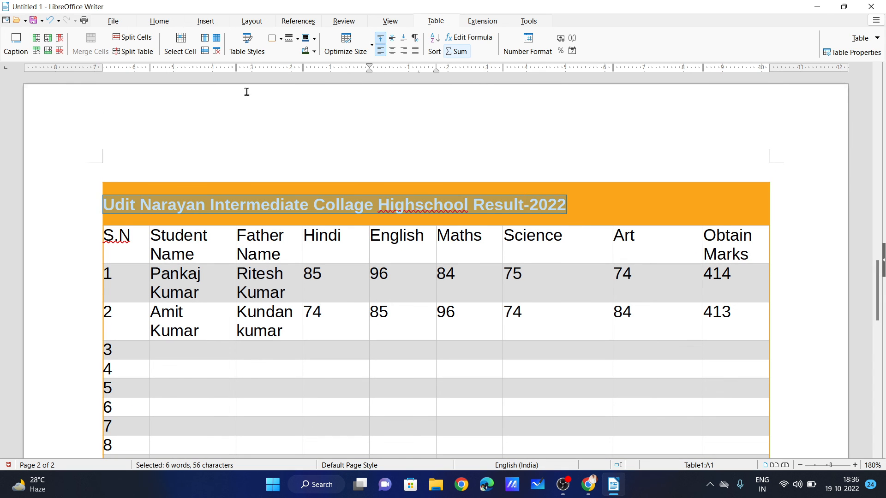
{"action": "left_click", "coordinate": [392, 51]}
{"action": "left_click", "coordinate": [328, 283]}
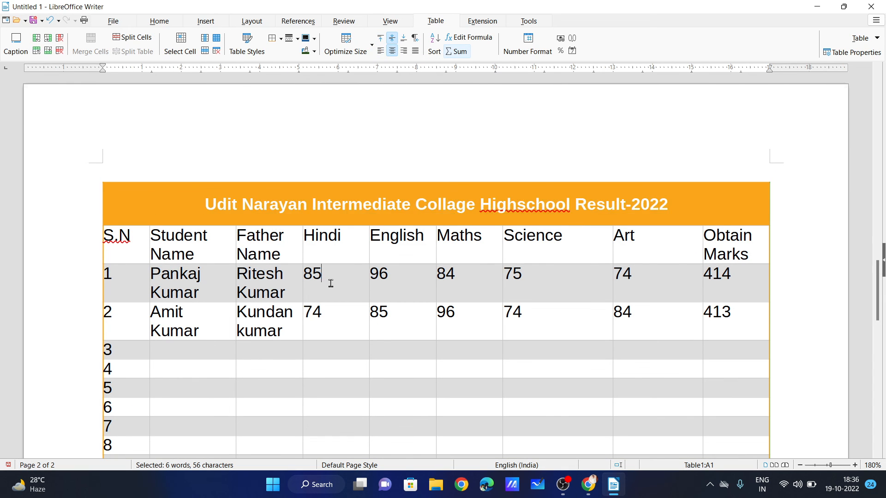
{"action": "scroll", "coordinate": [352, 263], "scroll_direction": "down", "scroll_amount": 3}
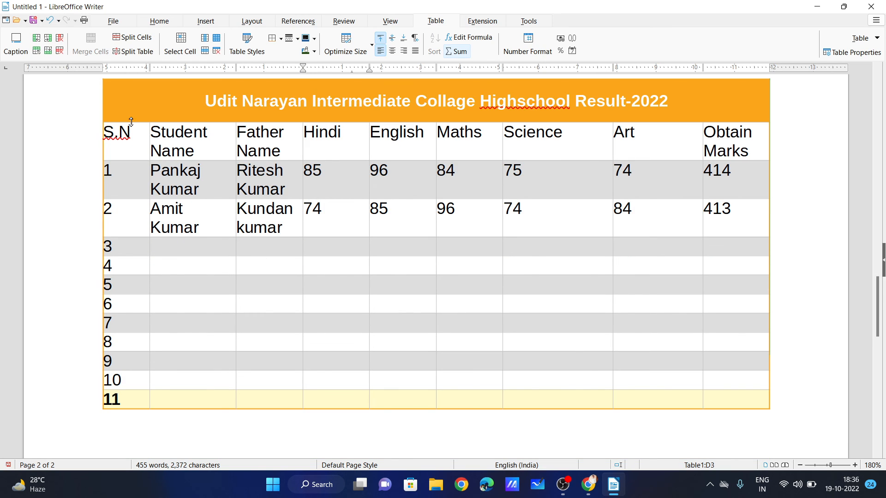
{"action": "left_click", "coordinate": [159, 21]}
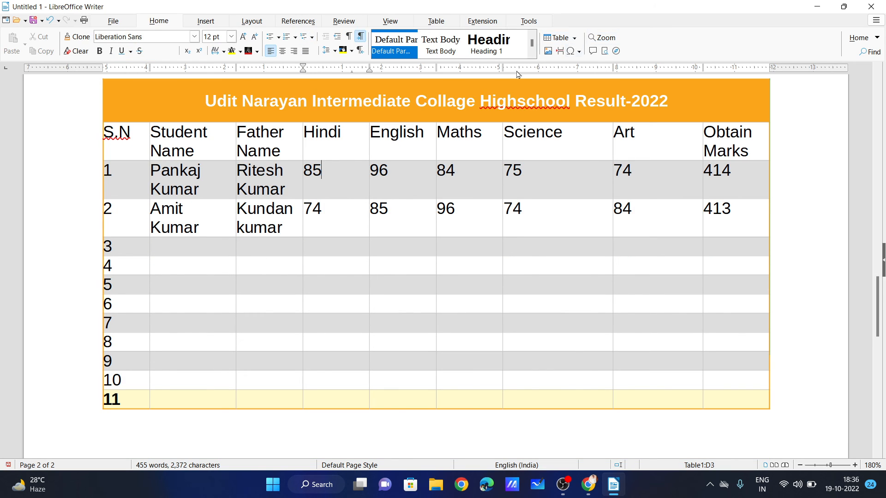
{"action": "scroll", "coordinate": [530, 99], "scroll_direction": "down", "scroll_amount": 5}
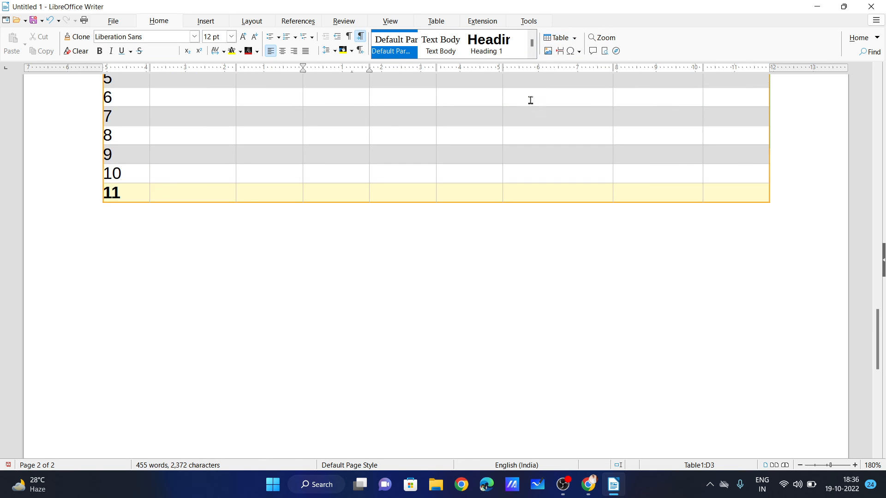
Insert the 1145_x_423_Aakash_Centres jpg banner image below the marks table.
{"action": "left_click", "coordinate": [303, 247]}
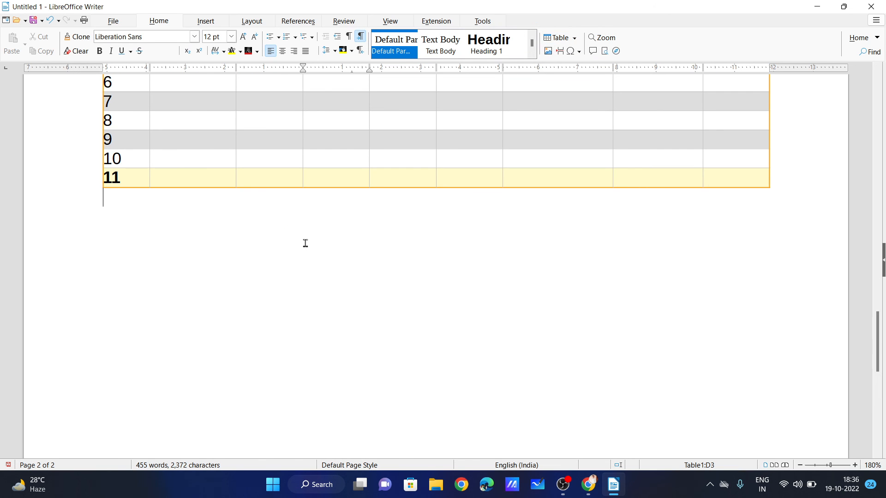
{"action": "left_click", "coordinate": [548, 51]}
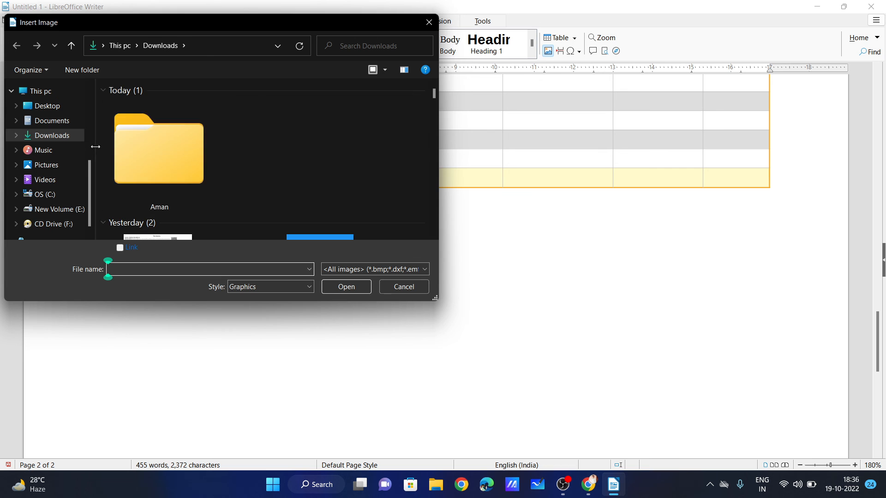
{"action": "scroll", "coordinate": [340, 156], "scroll_direction": "down", "scroll_amount": 5}
{"action": "left_click", "coordinate": [342, 202]}
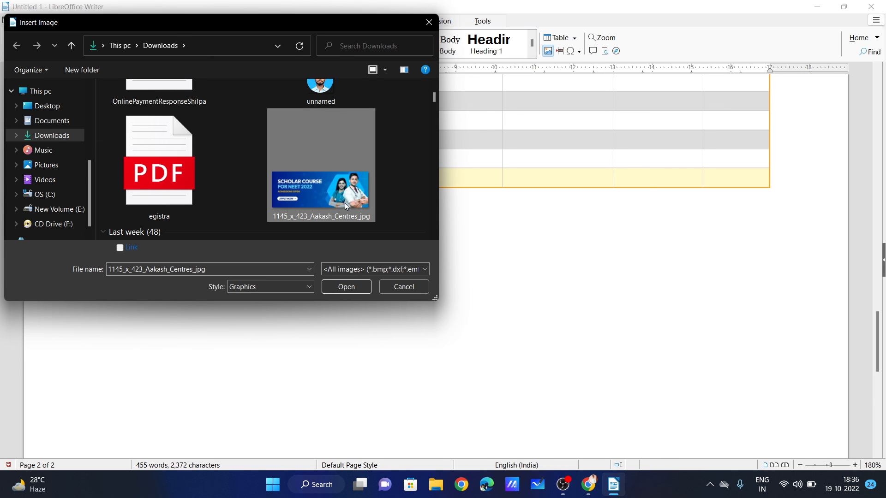
{"action": "left_click", "coordinate": [347, 287]}
Resize the banner to 4.53 x 1.67 and position it just below the table.
{"action": "scroll", "coordinate": [425, 241], "scroll_direction": "down", "scroll_amount": 2}
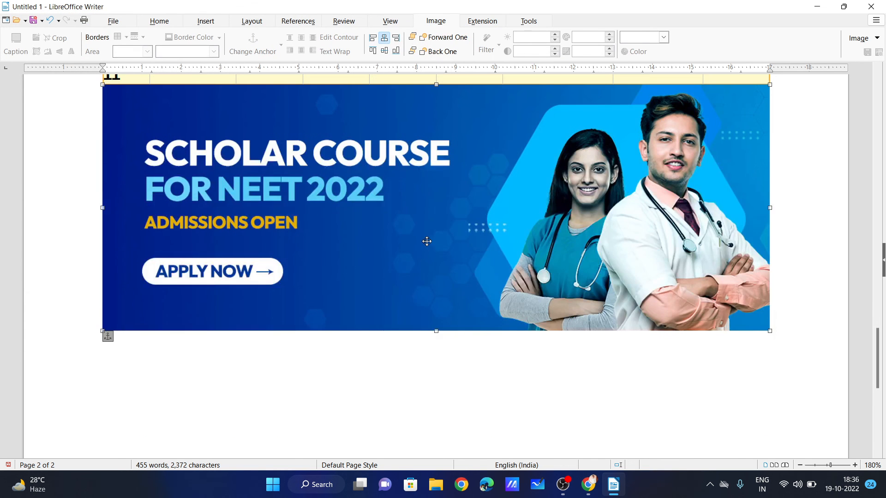
{"action": "scroll", "coordinate": [453, 234], "scroll_direction": "up", "scroll_amount": 1}
{"action": "scroll", "coordinate": [453, 234], "scroll_direction": "up", "scroll_amount": 1}
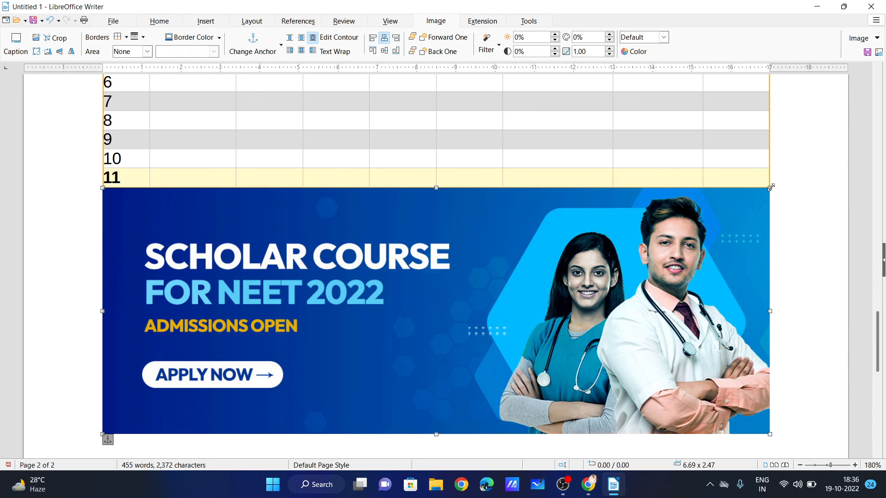
{"action": "left_click_drag", "start_coordinate": [770, 188], "coordinate": [553, 267]}
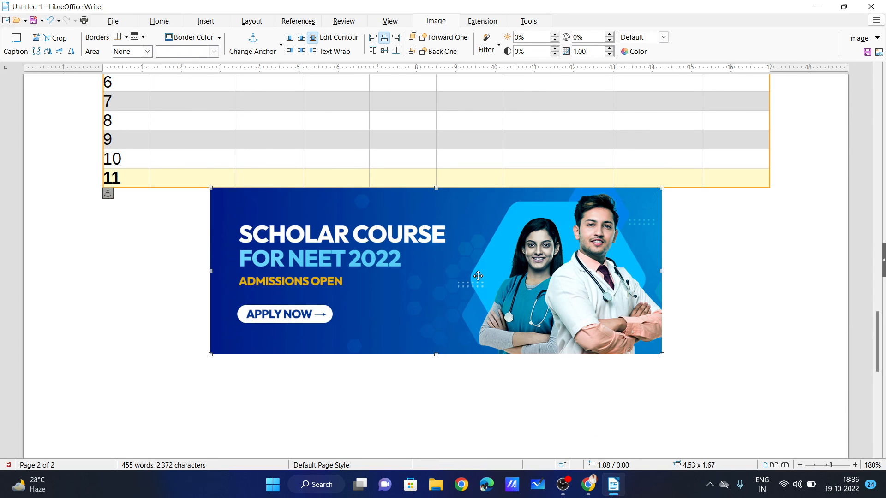
{"action": "left_click_drag", "start_coordinate": [425, 285], "coordinate": [327, 345]}
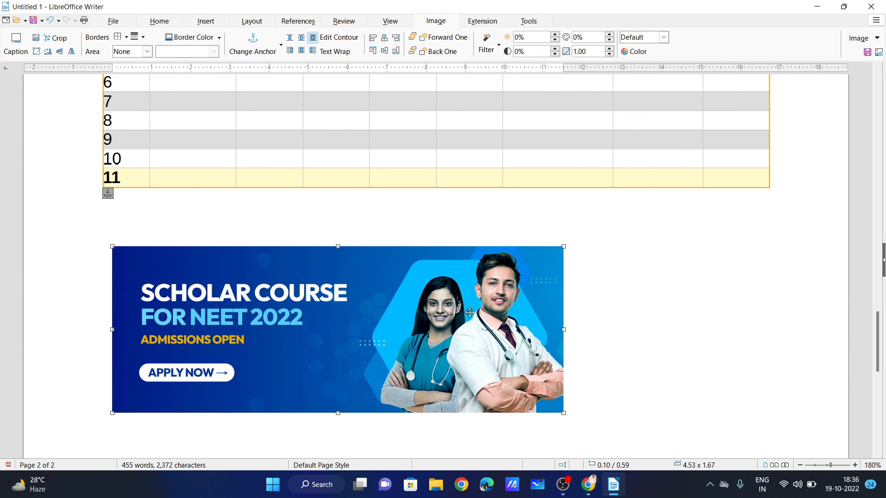
{"action": "left_click_drag", "start_coordinate": [470, 313], "coordinate": [402, 307]}
{"action": "left_click_drag", "start_coordinate": [398, 309], "coordinate": [477, 310]}
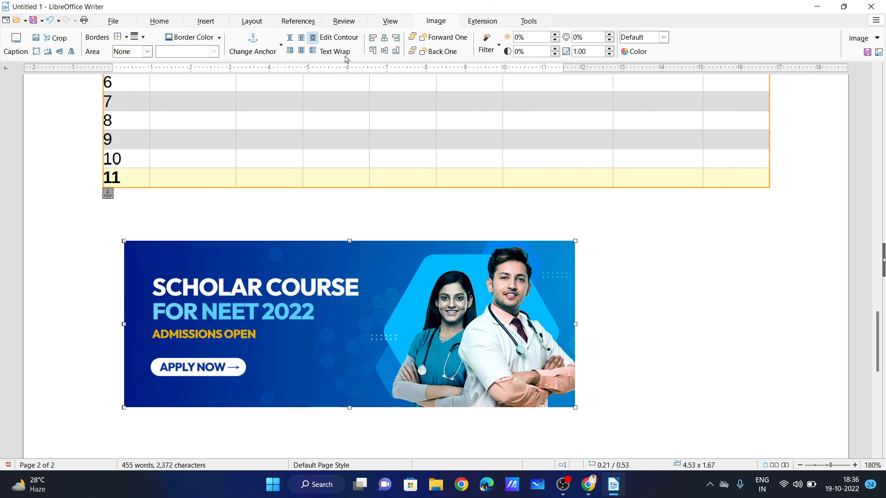
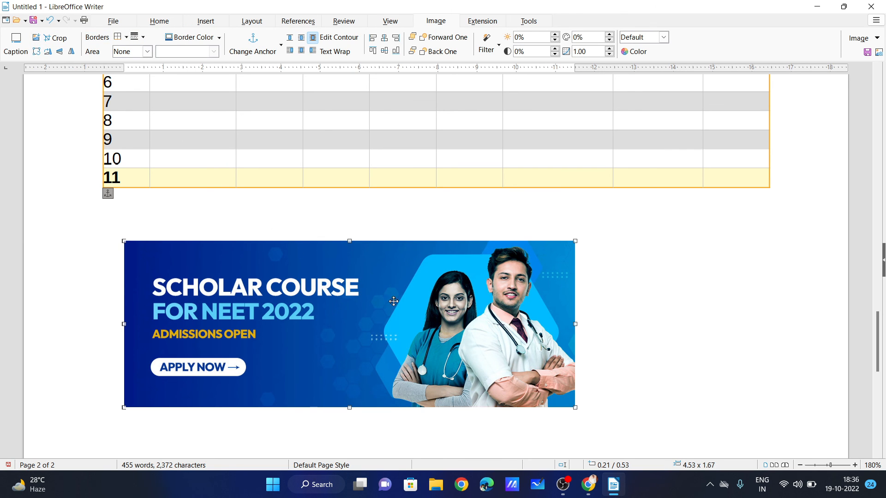
Crop the doctor off the right side of the NEET banner, leaving it 3.47 x 1.67.
{"action": "left_click", "coordinate": [65, 38]}
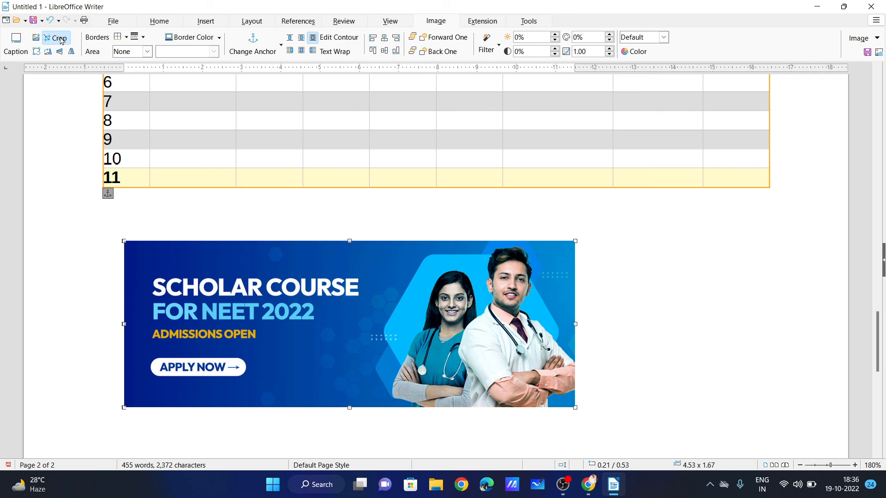
{"action": "left_click_drag", "start_coordinate": [571, 326], "coordinate": [426, 324]}
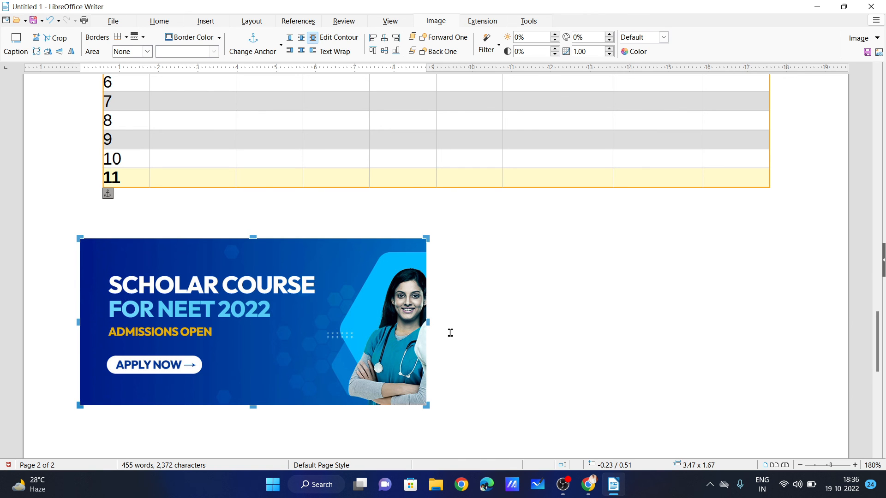
{"action": "scroll", "coordinate": [406, 258], "scroll_direction": "up", "scroll_amount": 9}
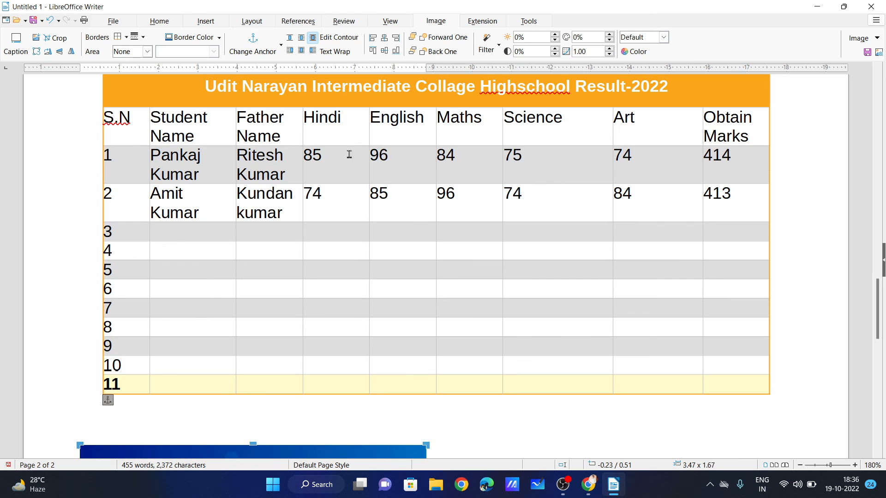
Look through the File and Home ribbon commands, settle on Insert, and bring the marks table into view.
{"action": "left_click", "coordinate": [116, 22]}
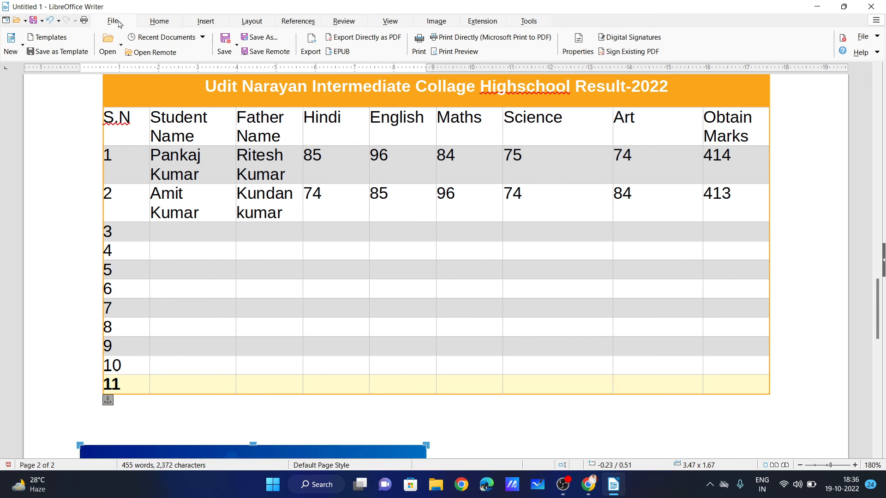
{"action": "left_click", "coordinate": [152, 22]}
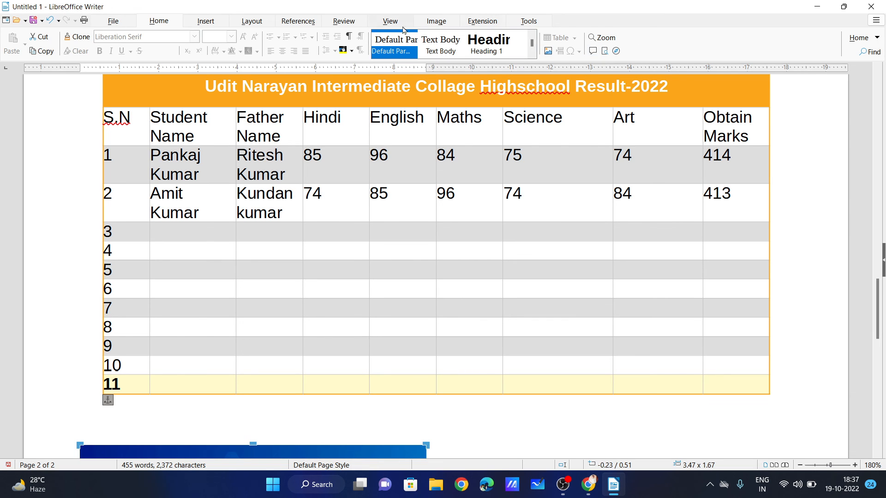
{"action": "left_click", "coordinate": [198, 22]}
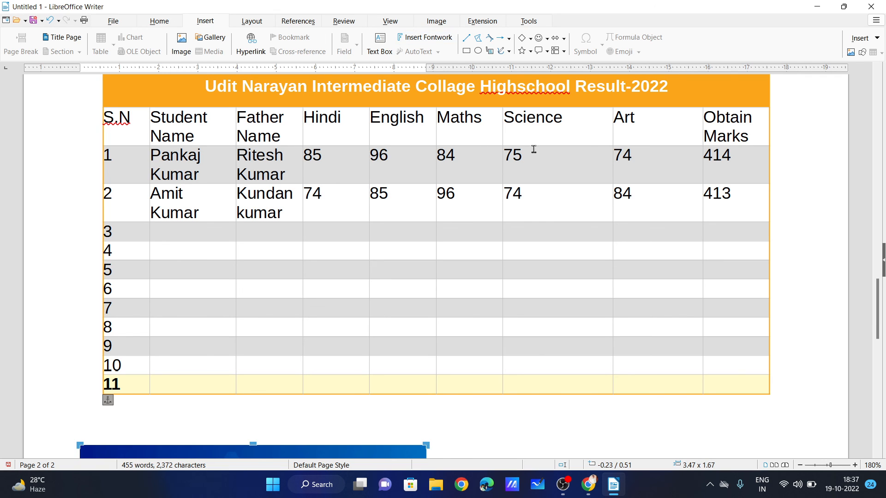
{"action": "scroll", "coordinate": [319, 178], "scroll_direction": "up", "scroll_amount": 3}
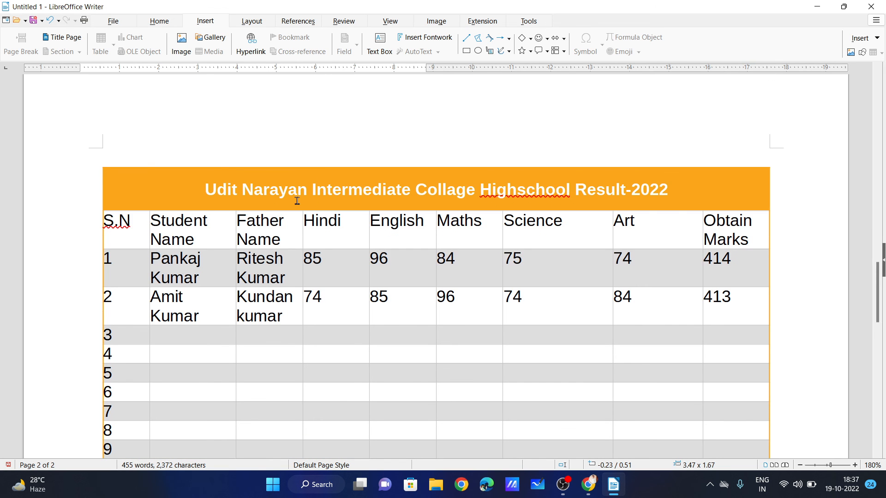